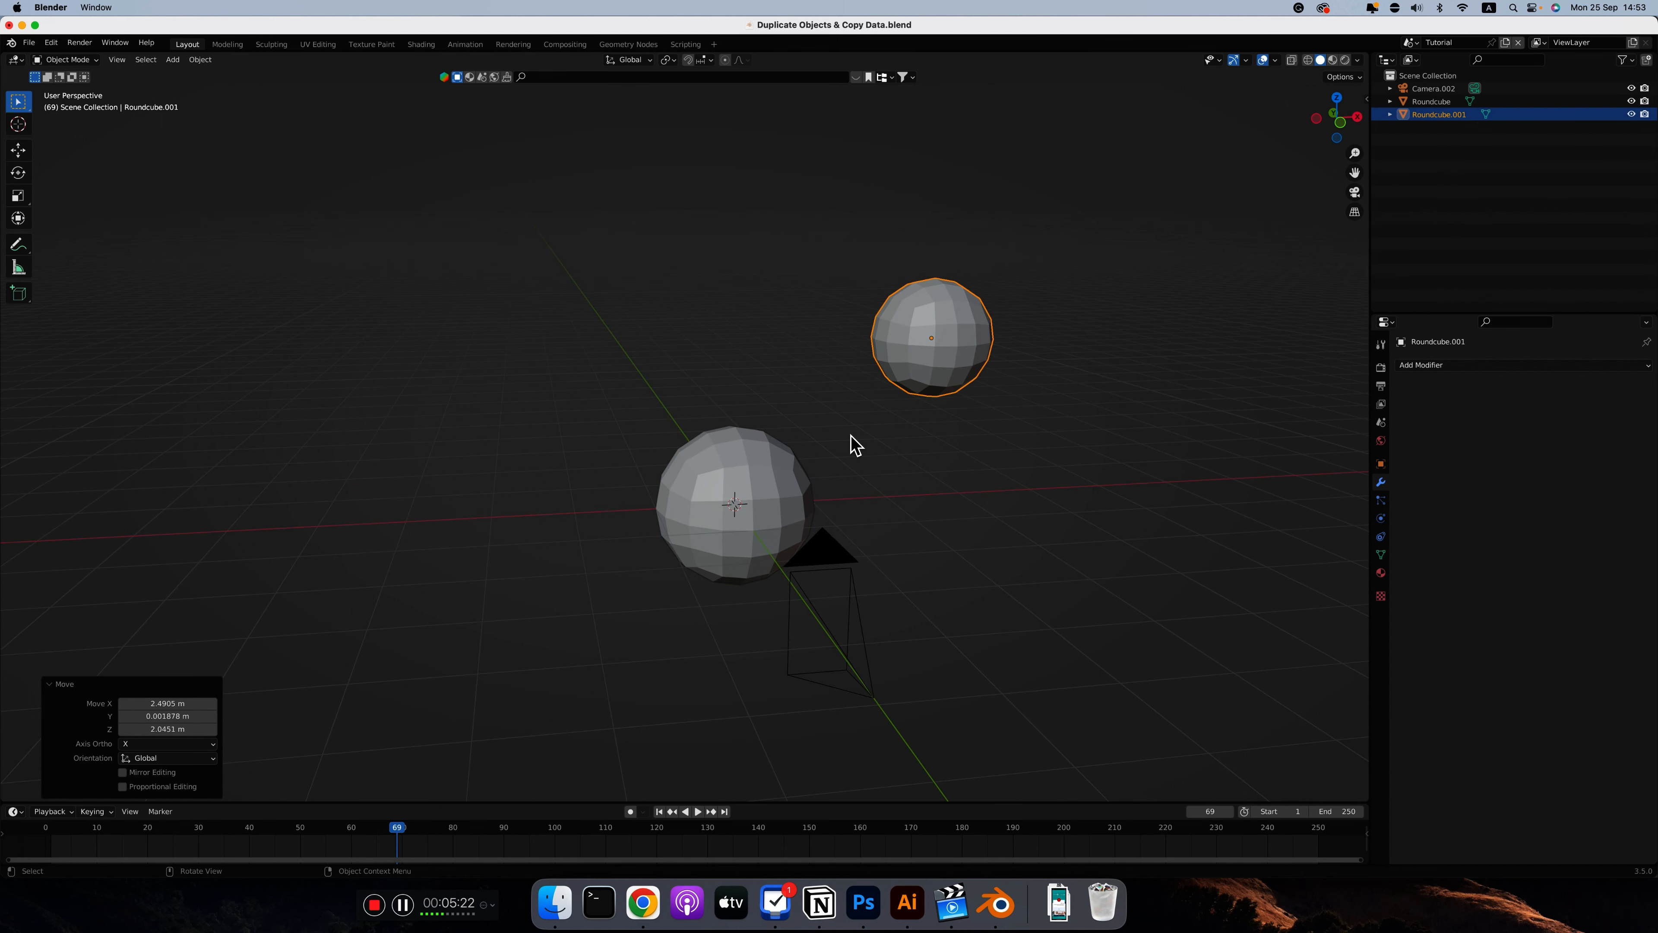
Undo the last move of the smaller duplicate sphere and select the larger original sphere around it
key("super+z")
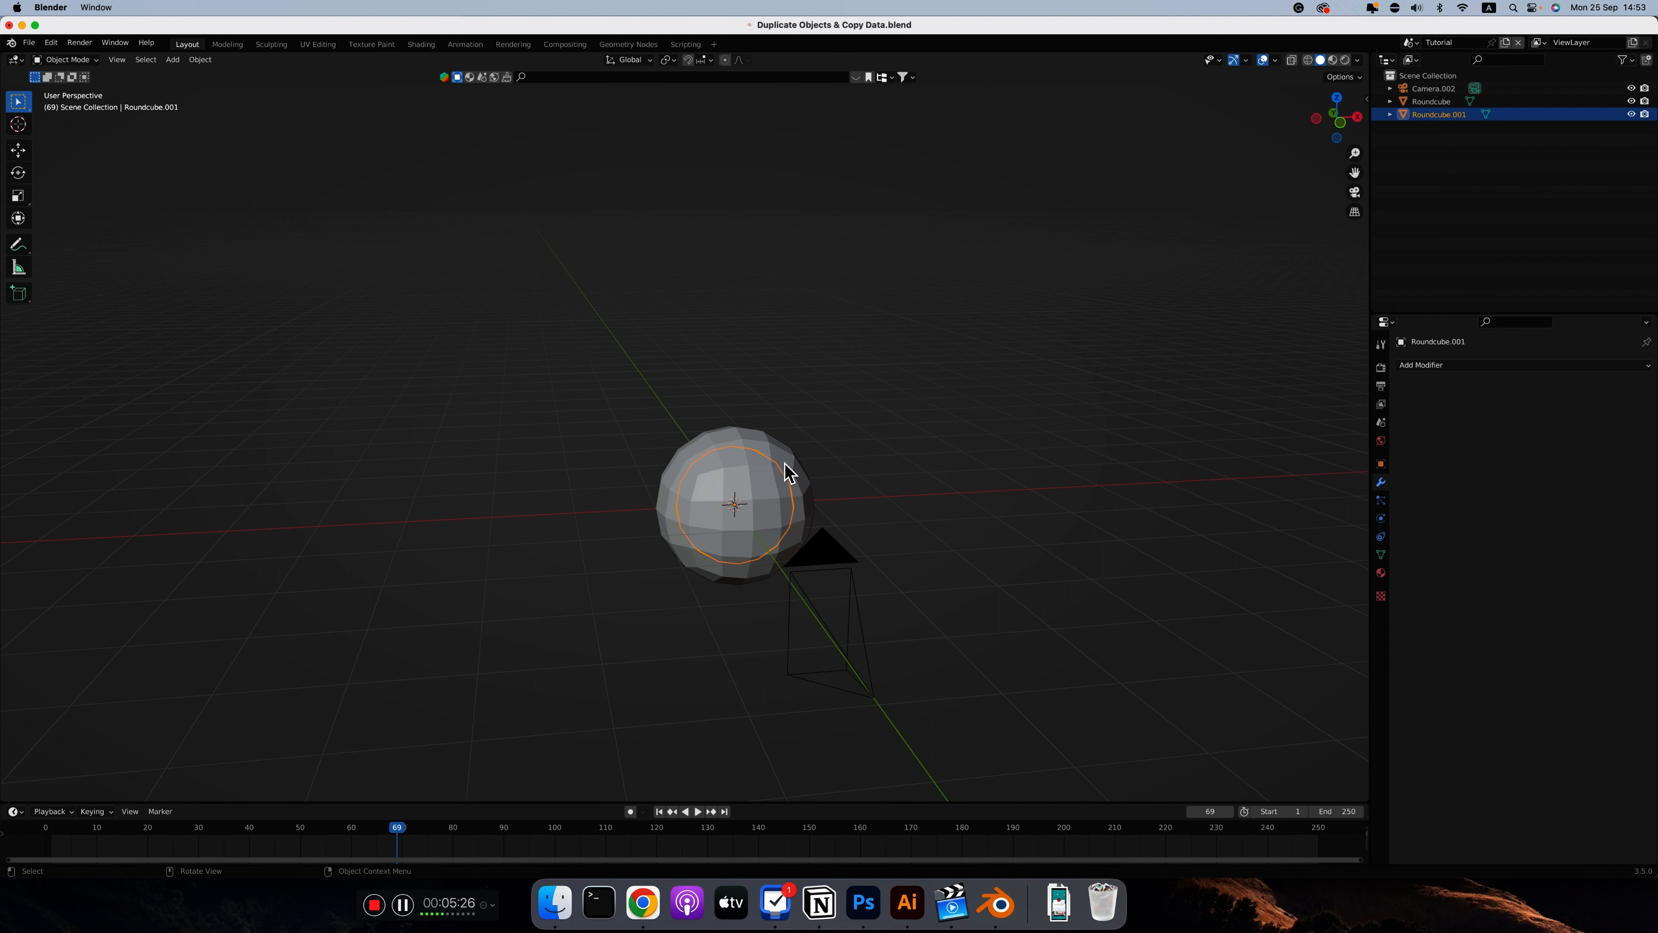
scroll(773, 503, "right", 3)
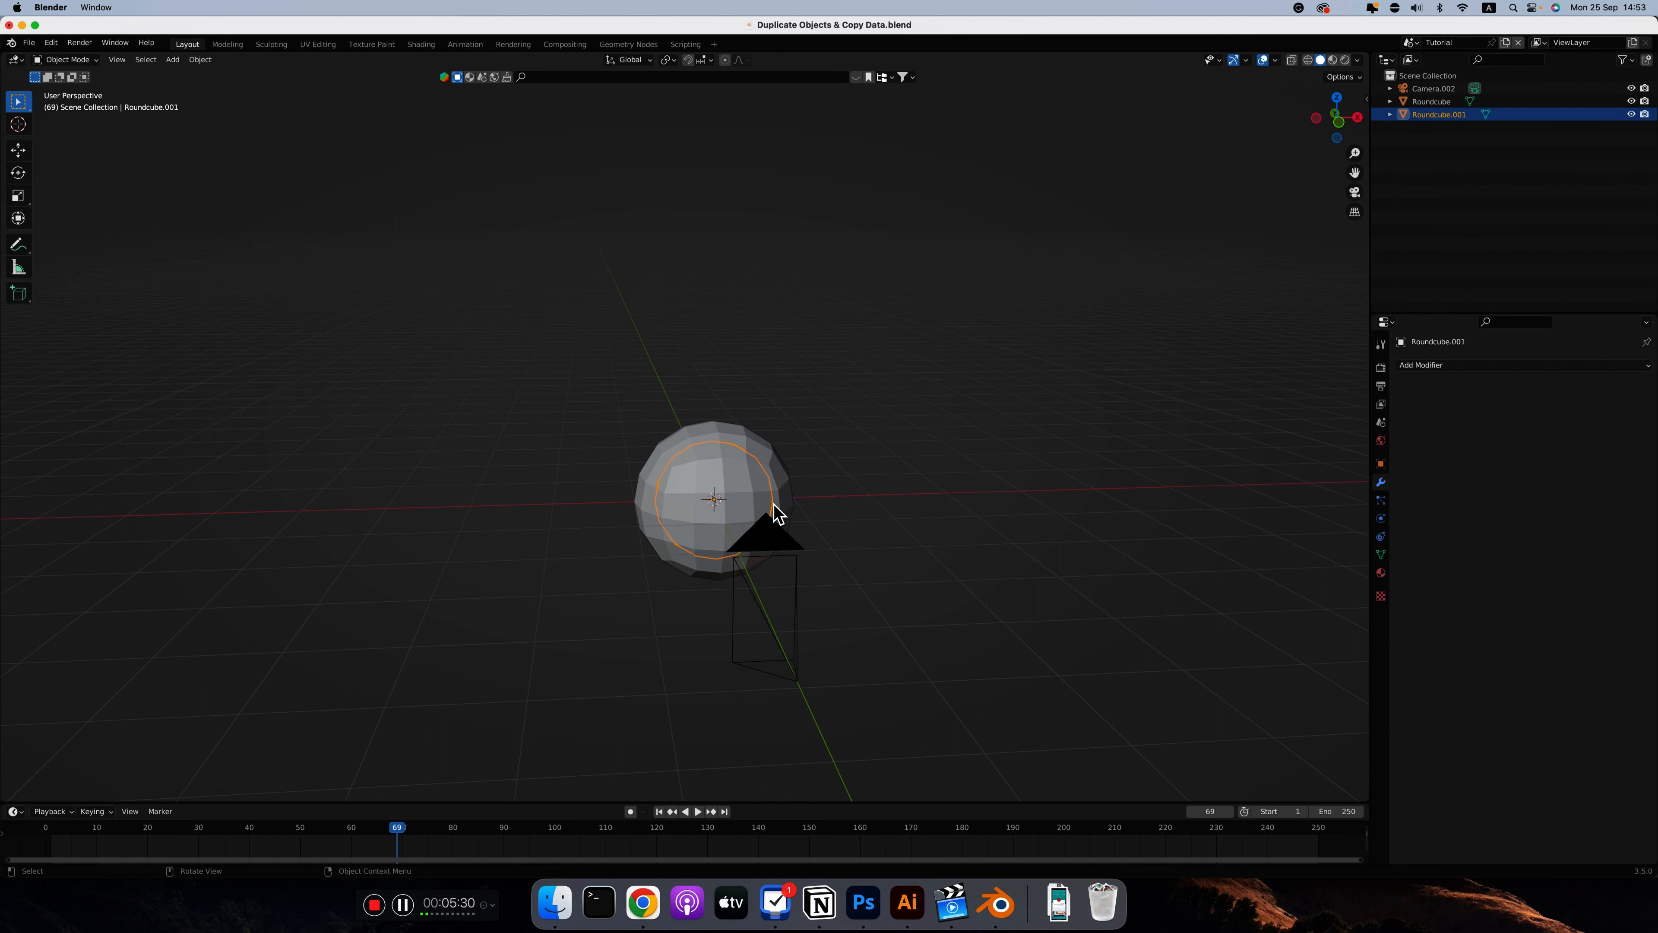
left_click(777, 513)
scroll(773, 503, "right", 3)
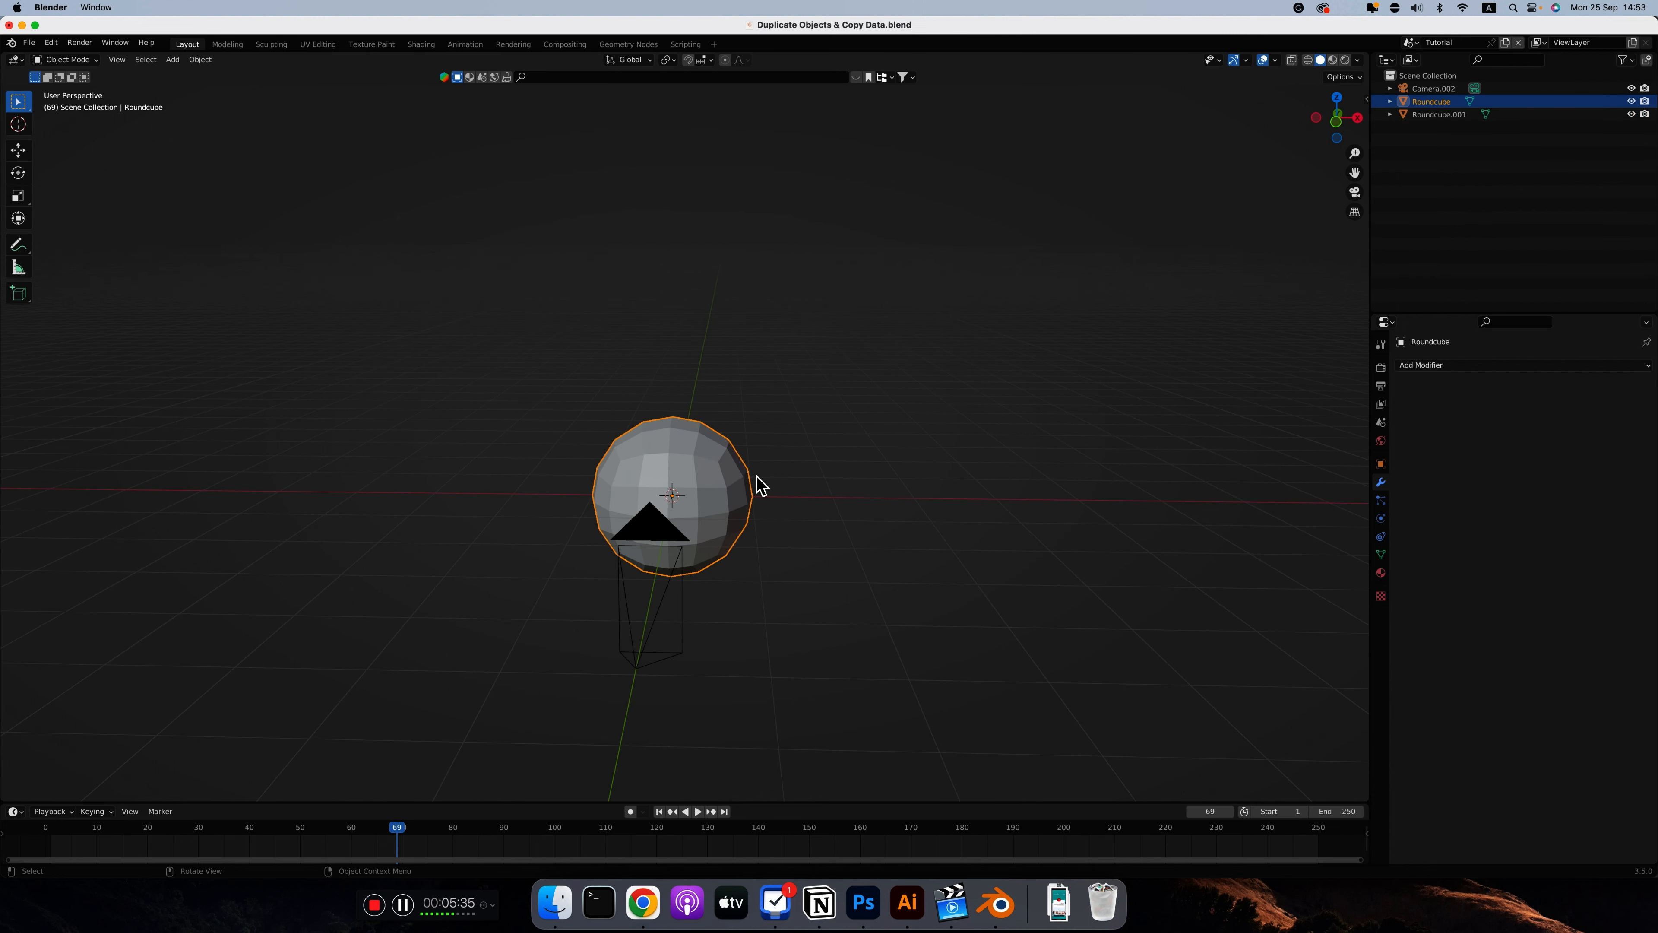
Enter Edit Mode on the larger sphere, turn on X-ray display and deselect its whole mesh
key("Tab")
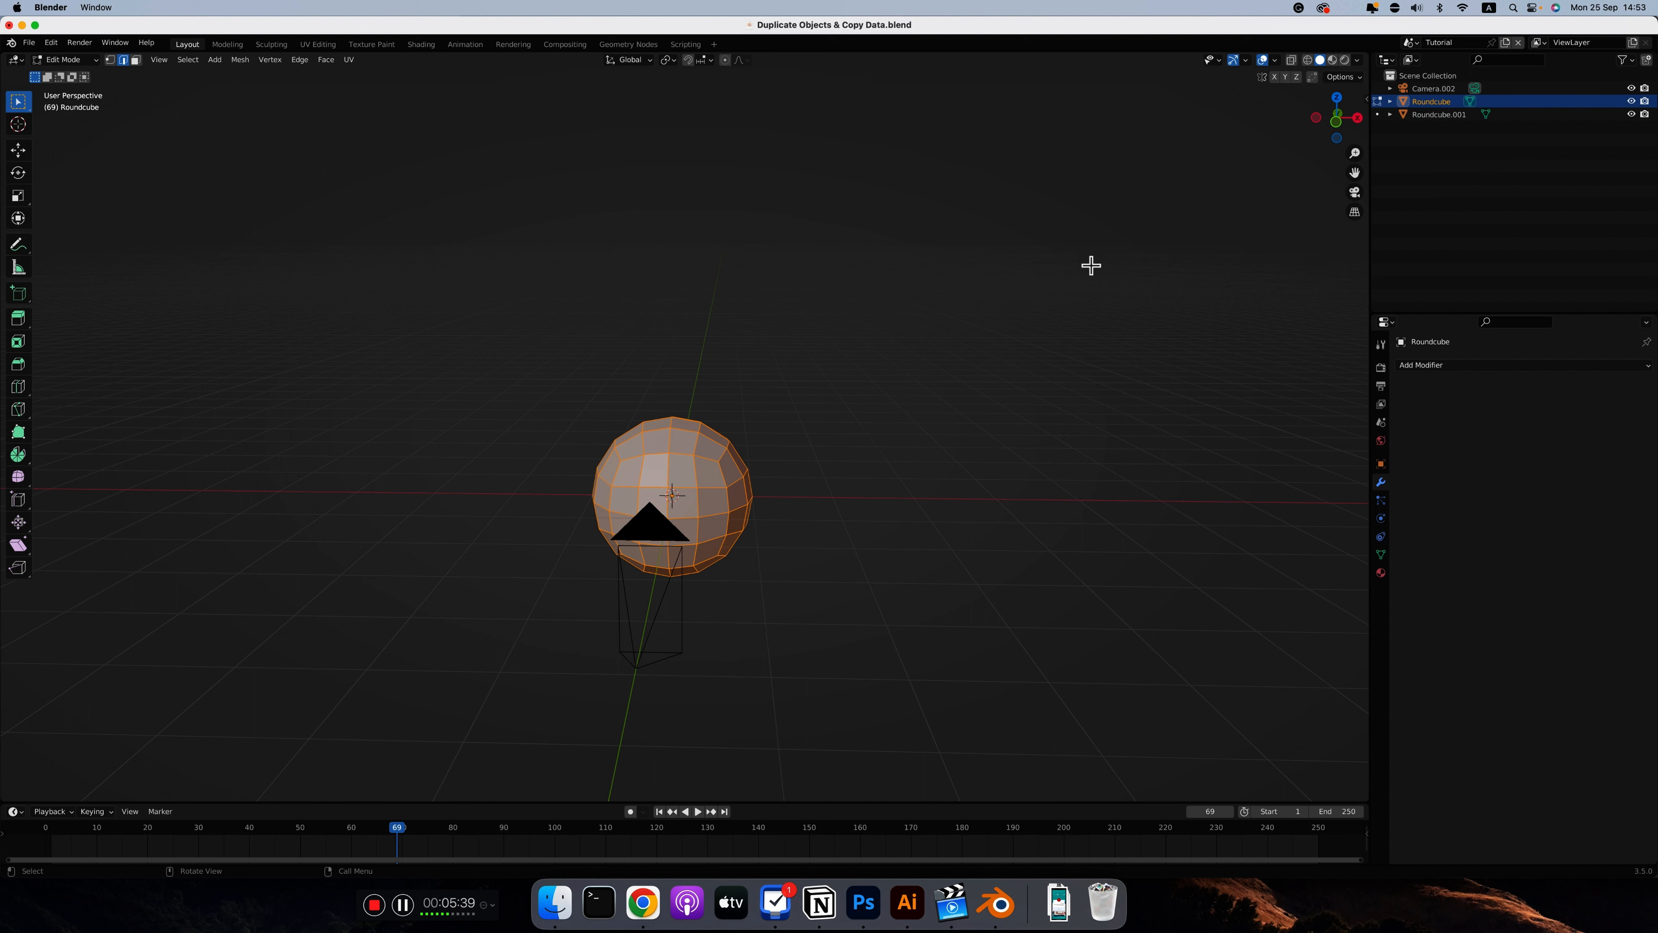
left_click(1293, 60)
left_click(848, 438)
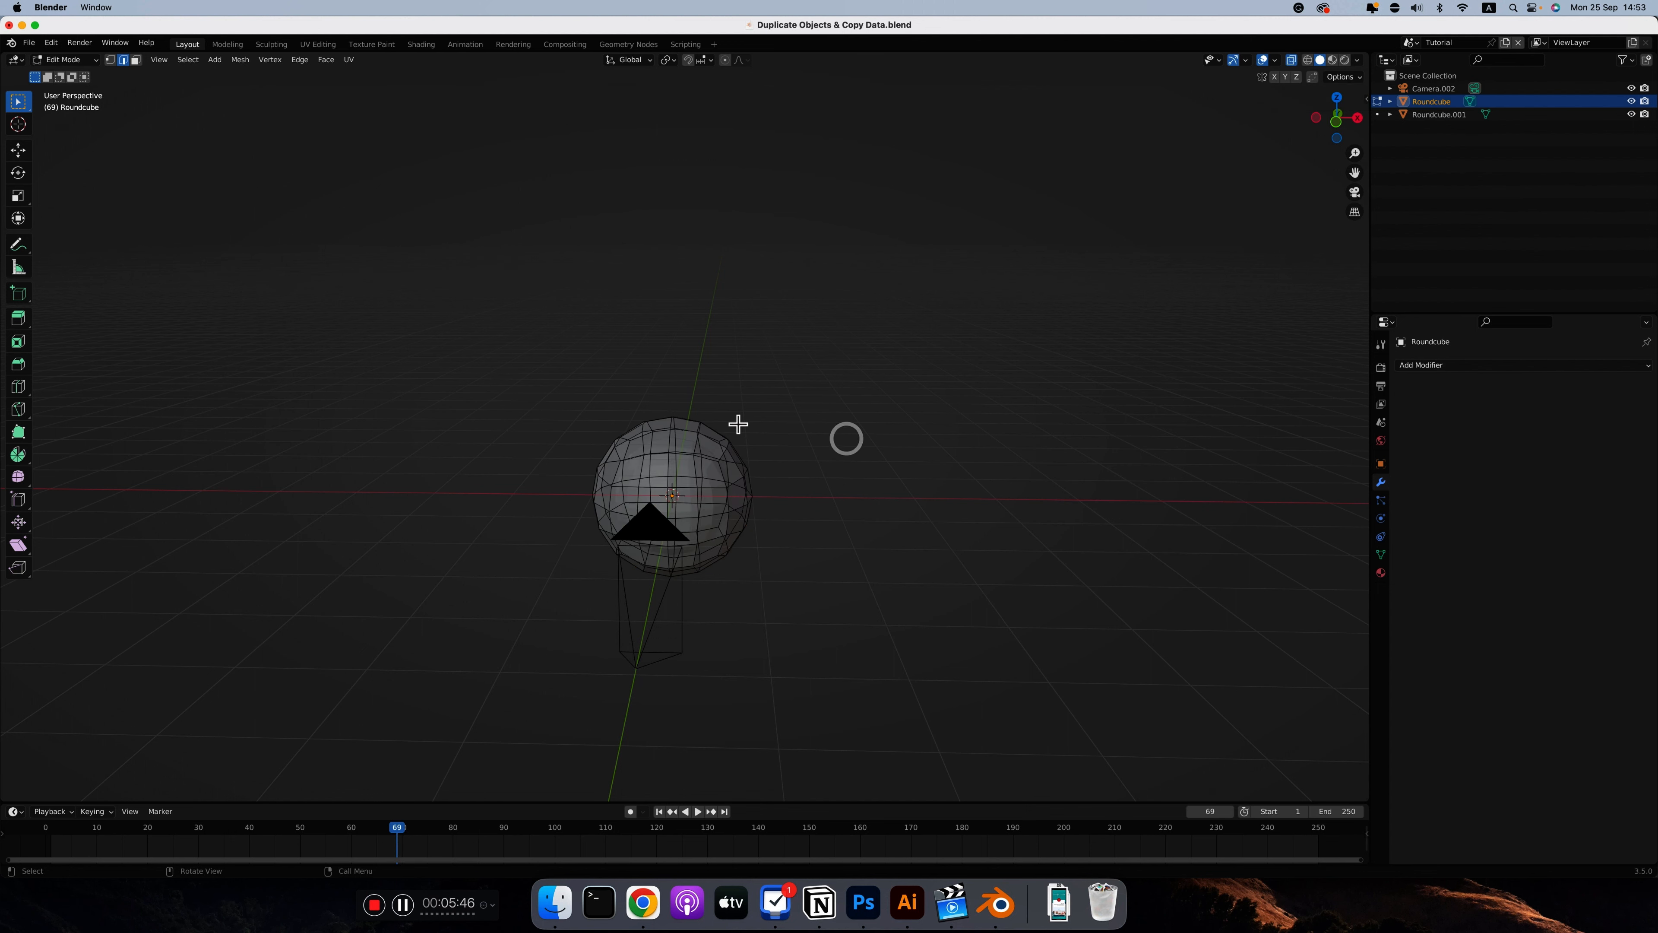
scroll(736, 425, "down", 5)
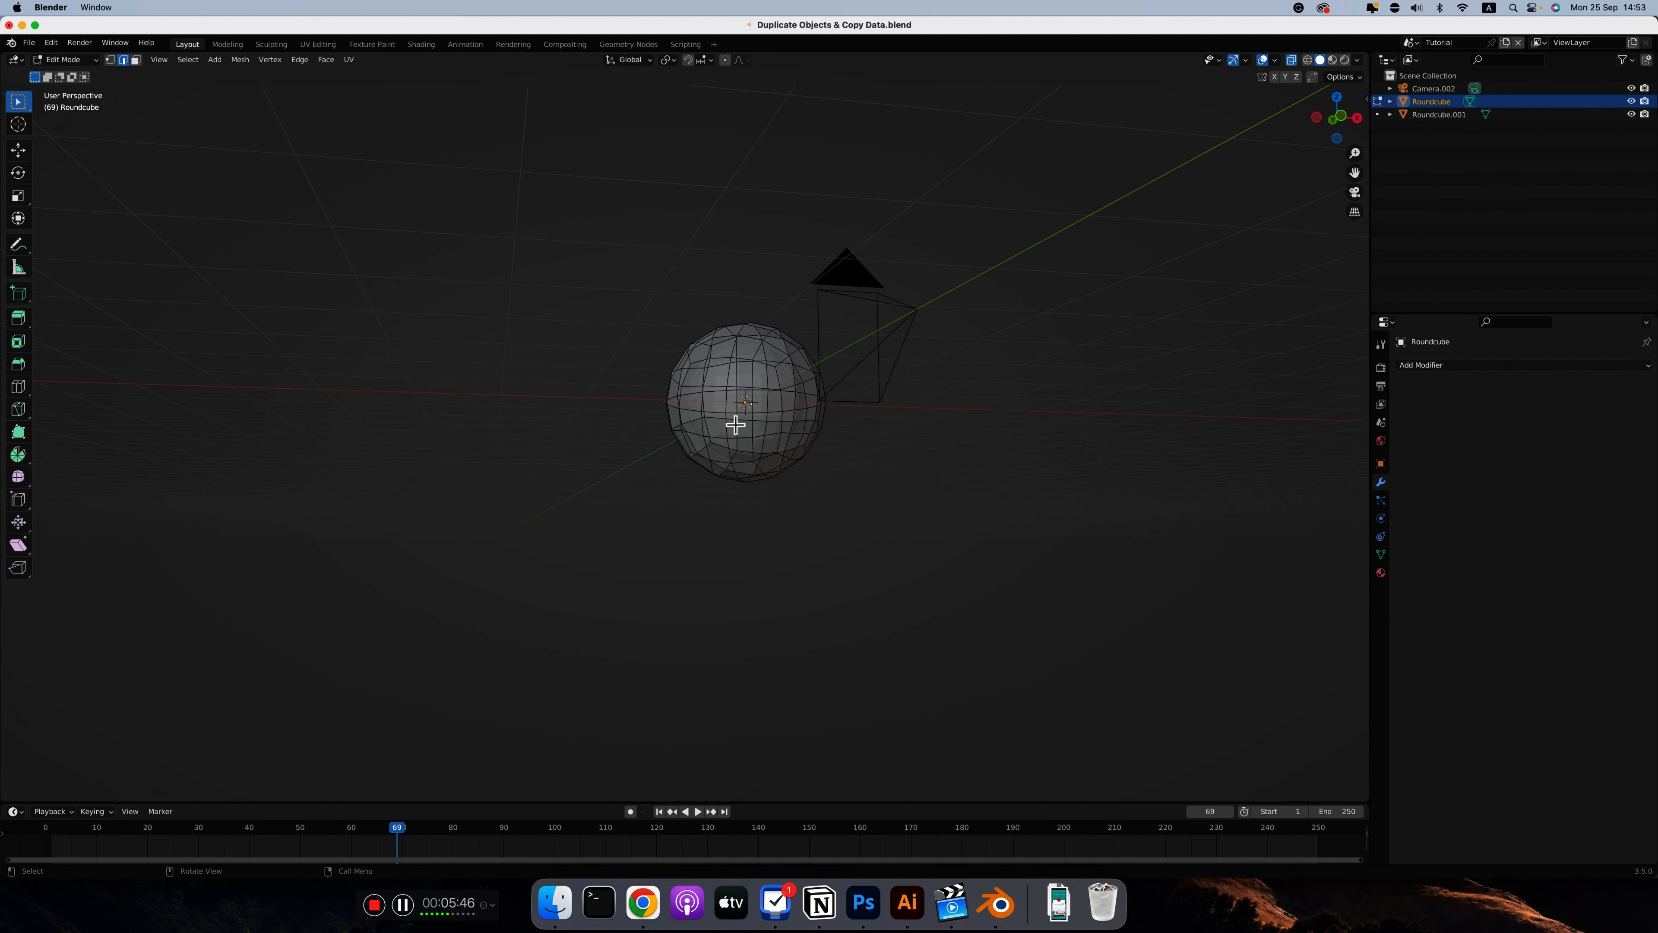
Hide the camera in the viewport and view the larger sphere from the front in Object Mode
scroll(734, 424, "up", 3, "ctrl")
scroll(735, 424, "up", 5, "ctrl")
scroll(735, 424, "up", 6)
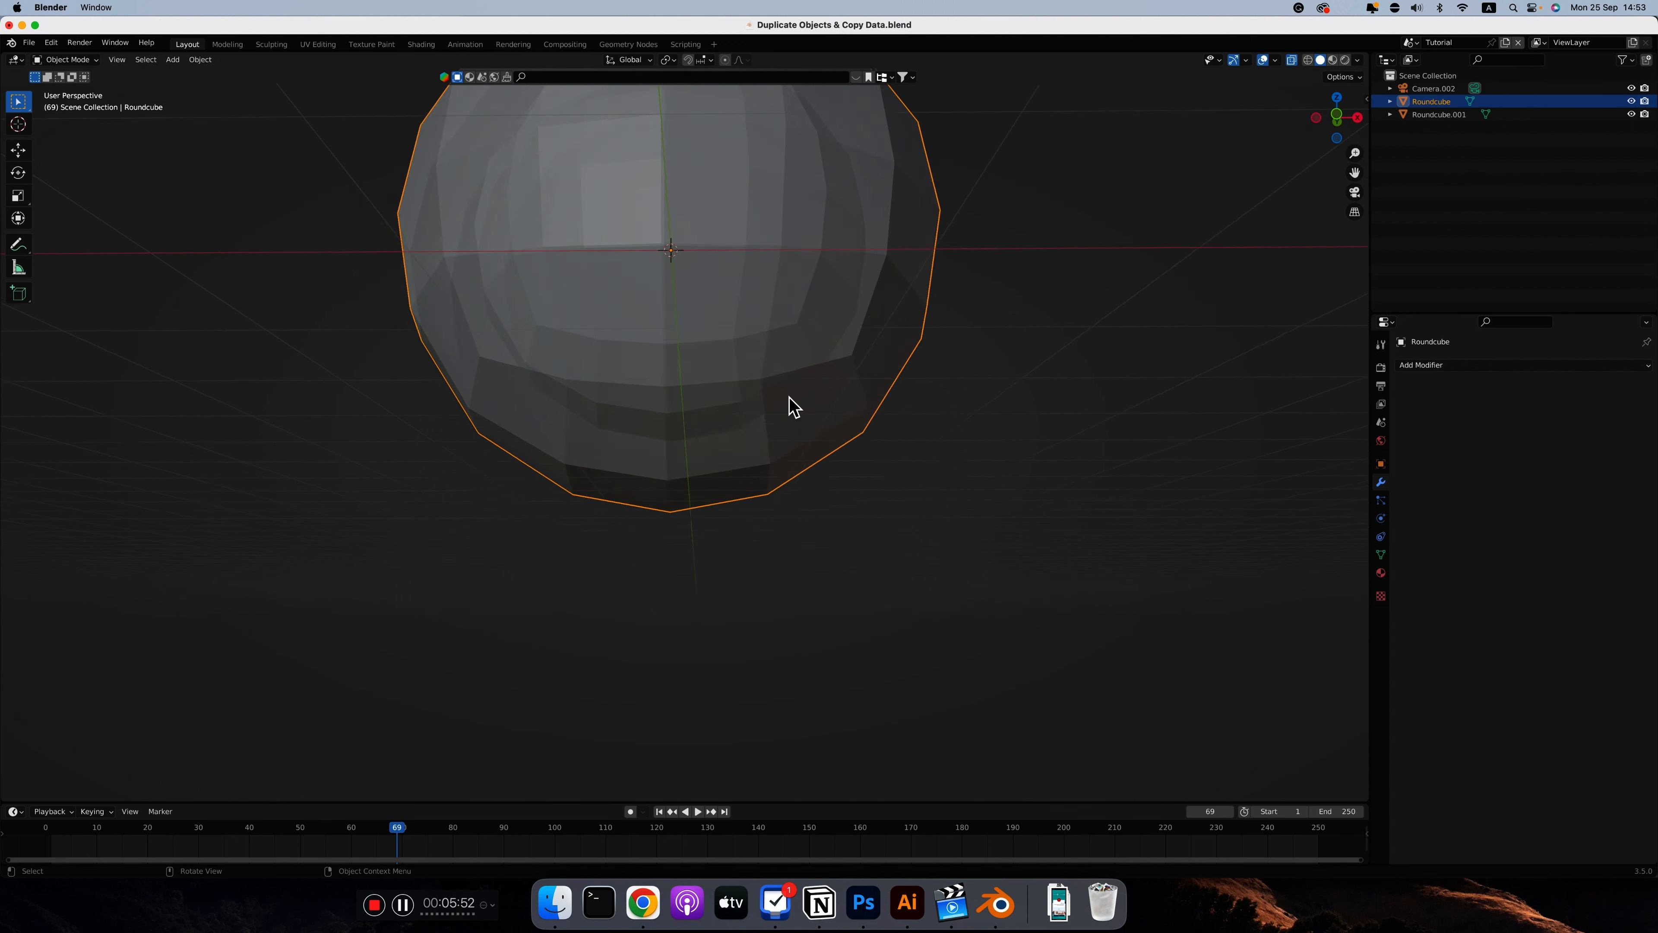
scroll(788, 396, "up", 3)
left_click(783, 360)
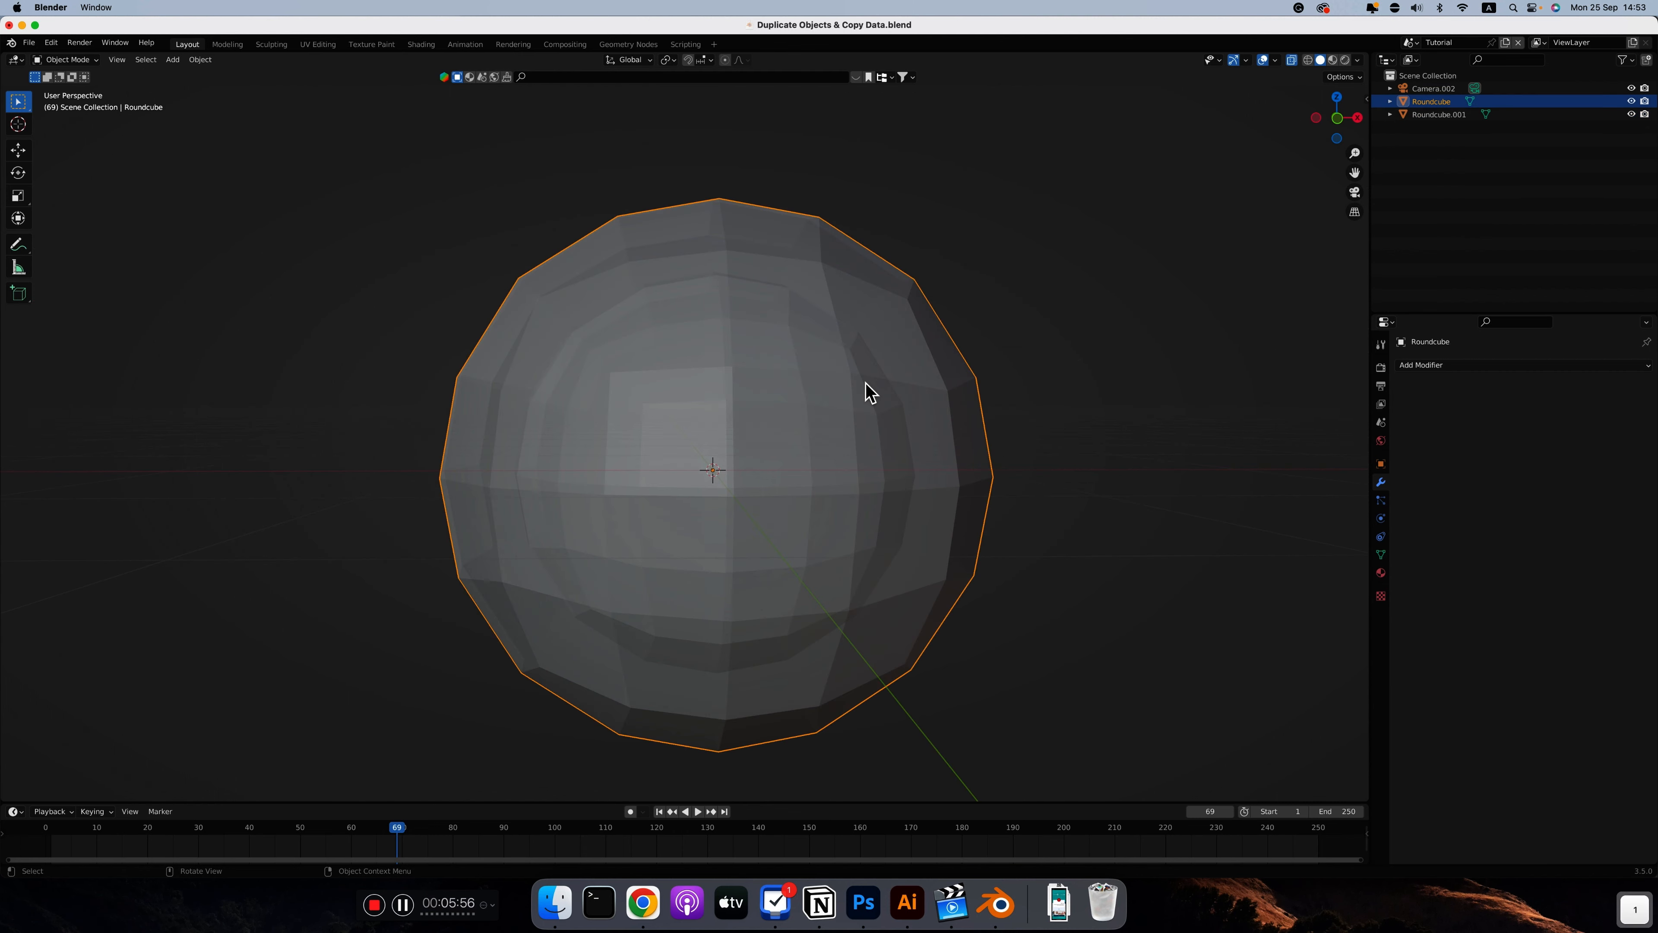
key("KP_1")
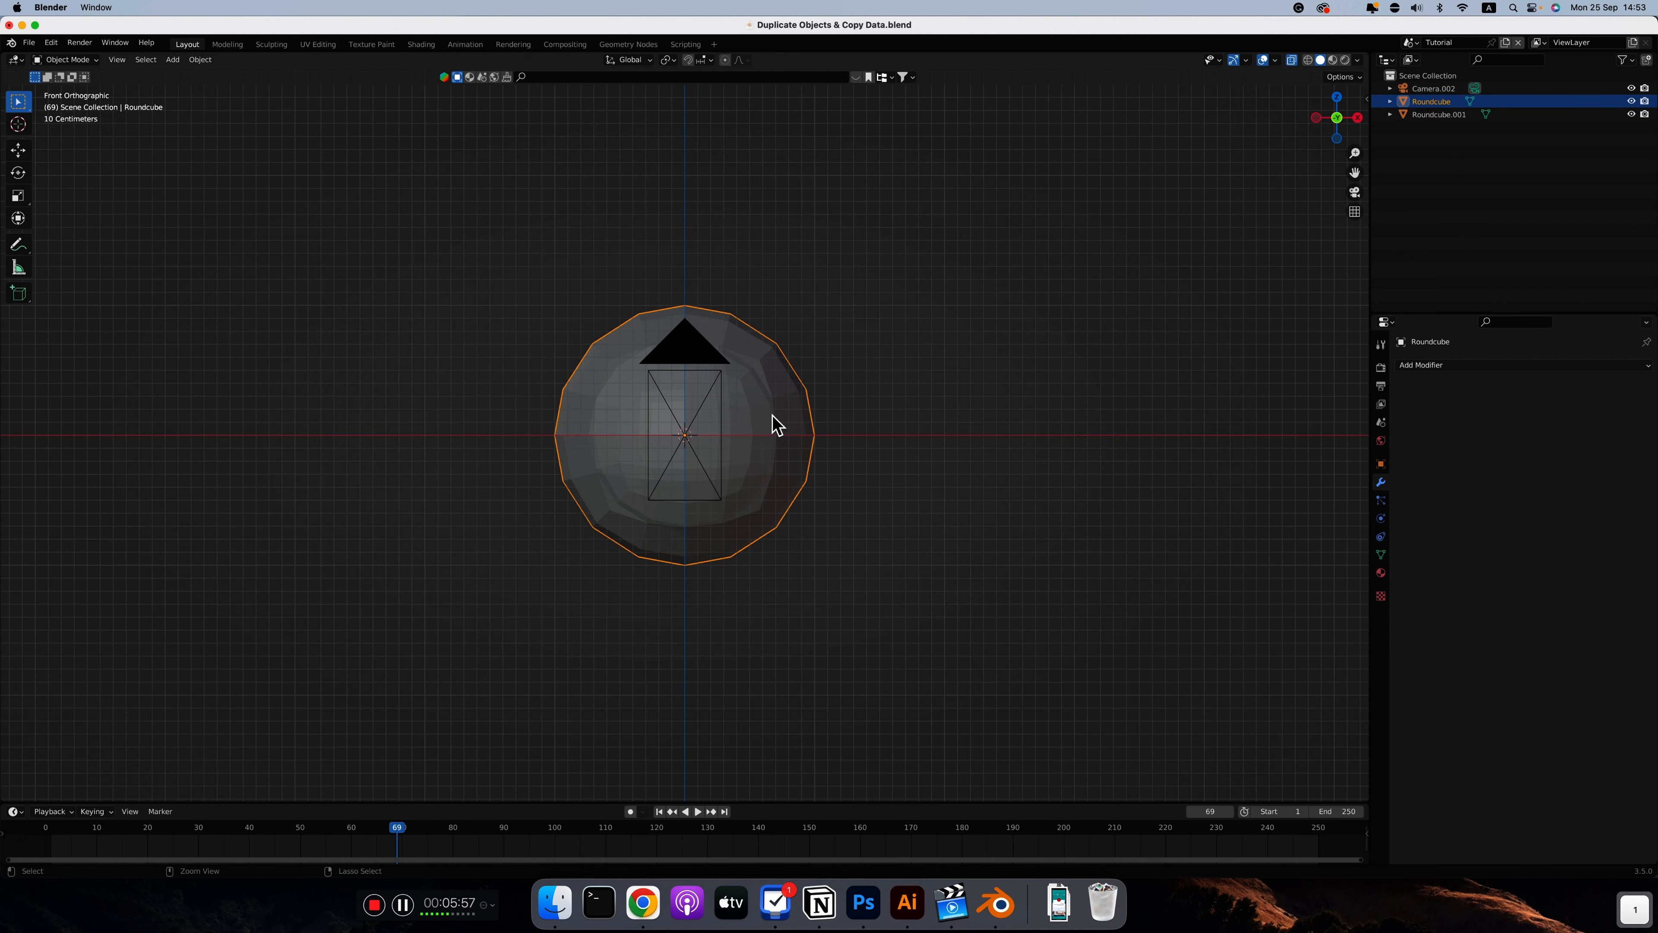
scroll(771, 422, "up", 4, "ctrl")
scroll(777, 425, "up", 1)
left_click(1631, 88)
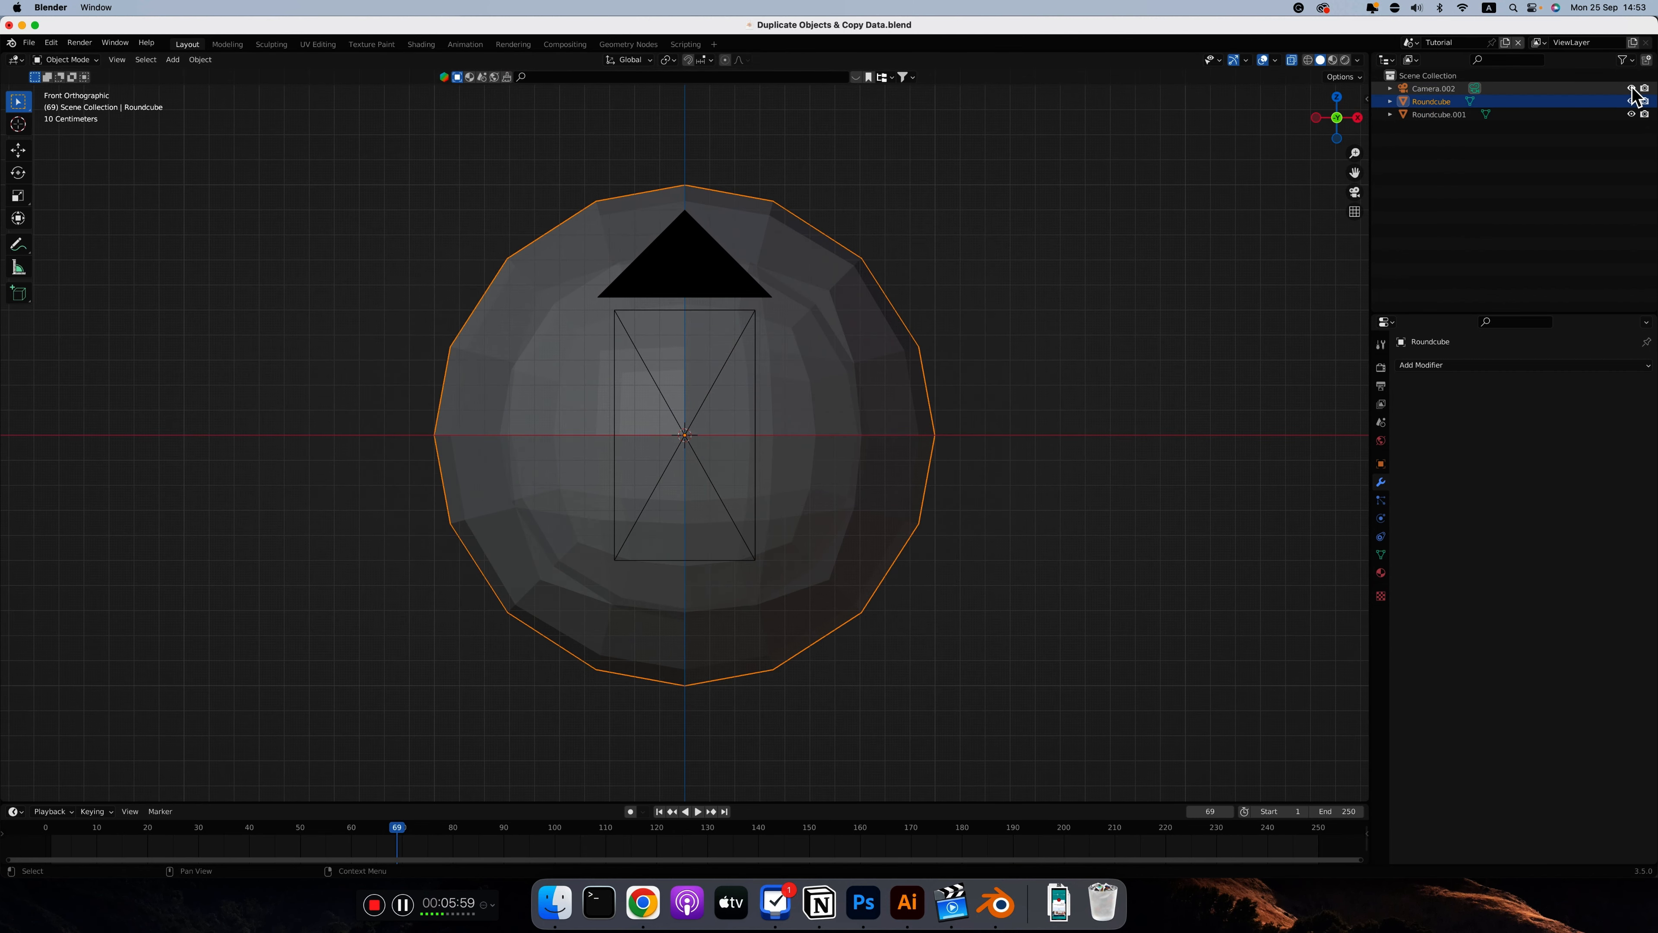
Edit the larger sphere's mesh in face selection mode from the top view, with X-ray turned off
key("Tab")
left_click(544, 225)
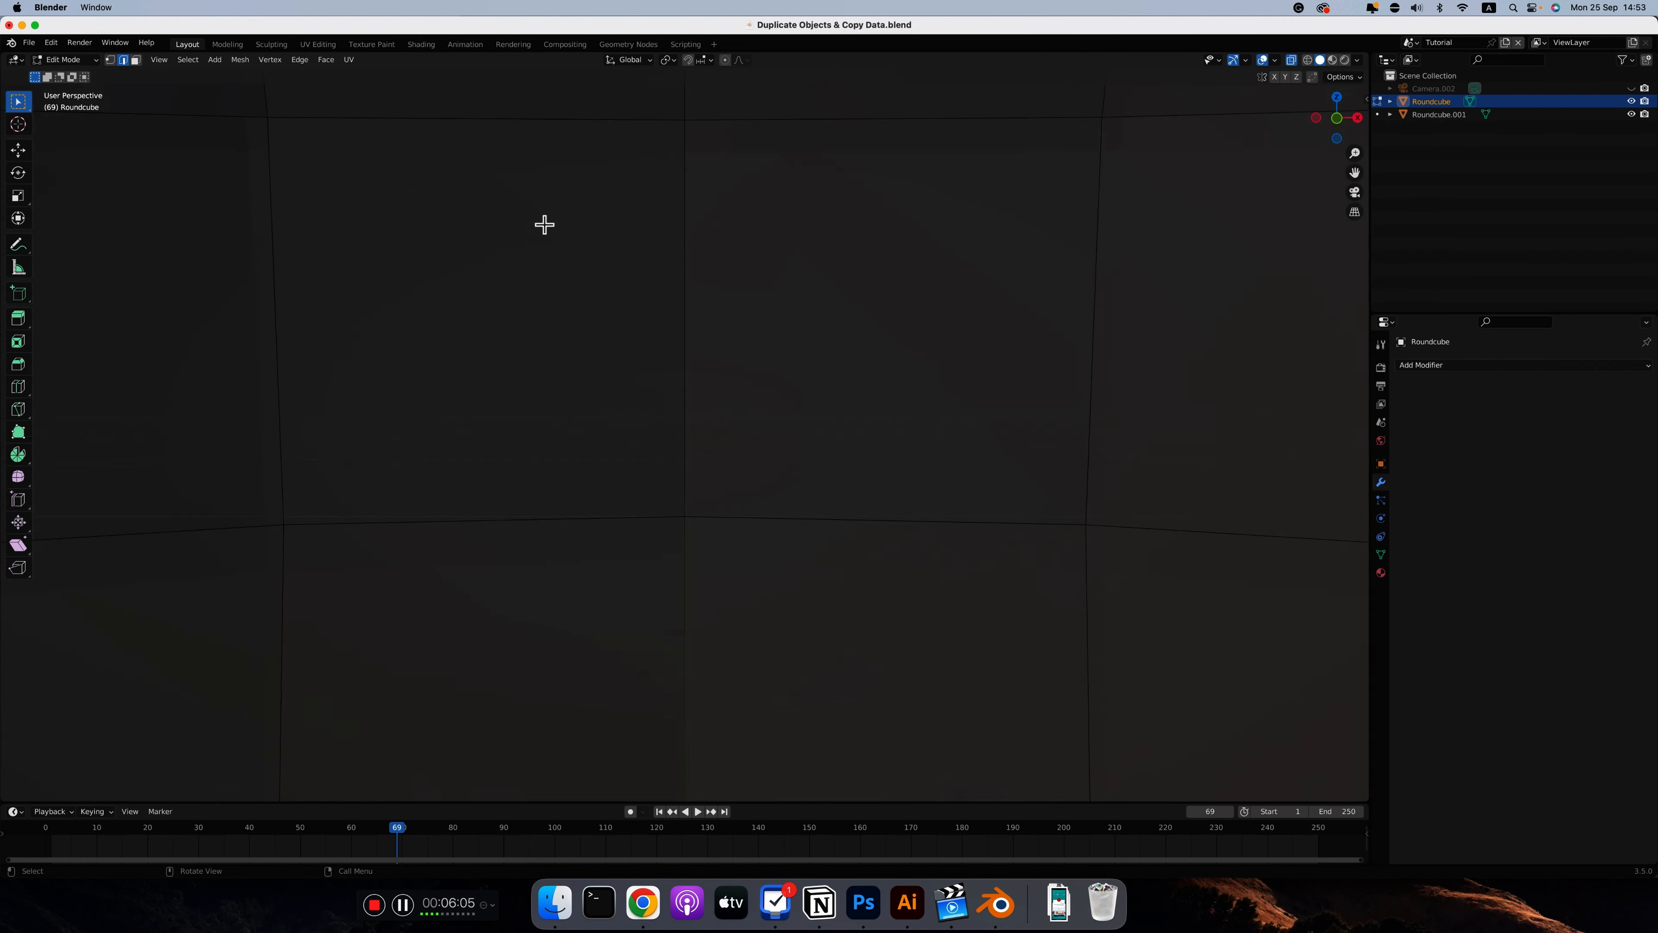
scroll(544, 225, "down", 10)
scroll(670, 469, "up", 5)
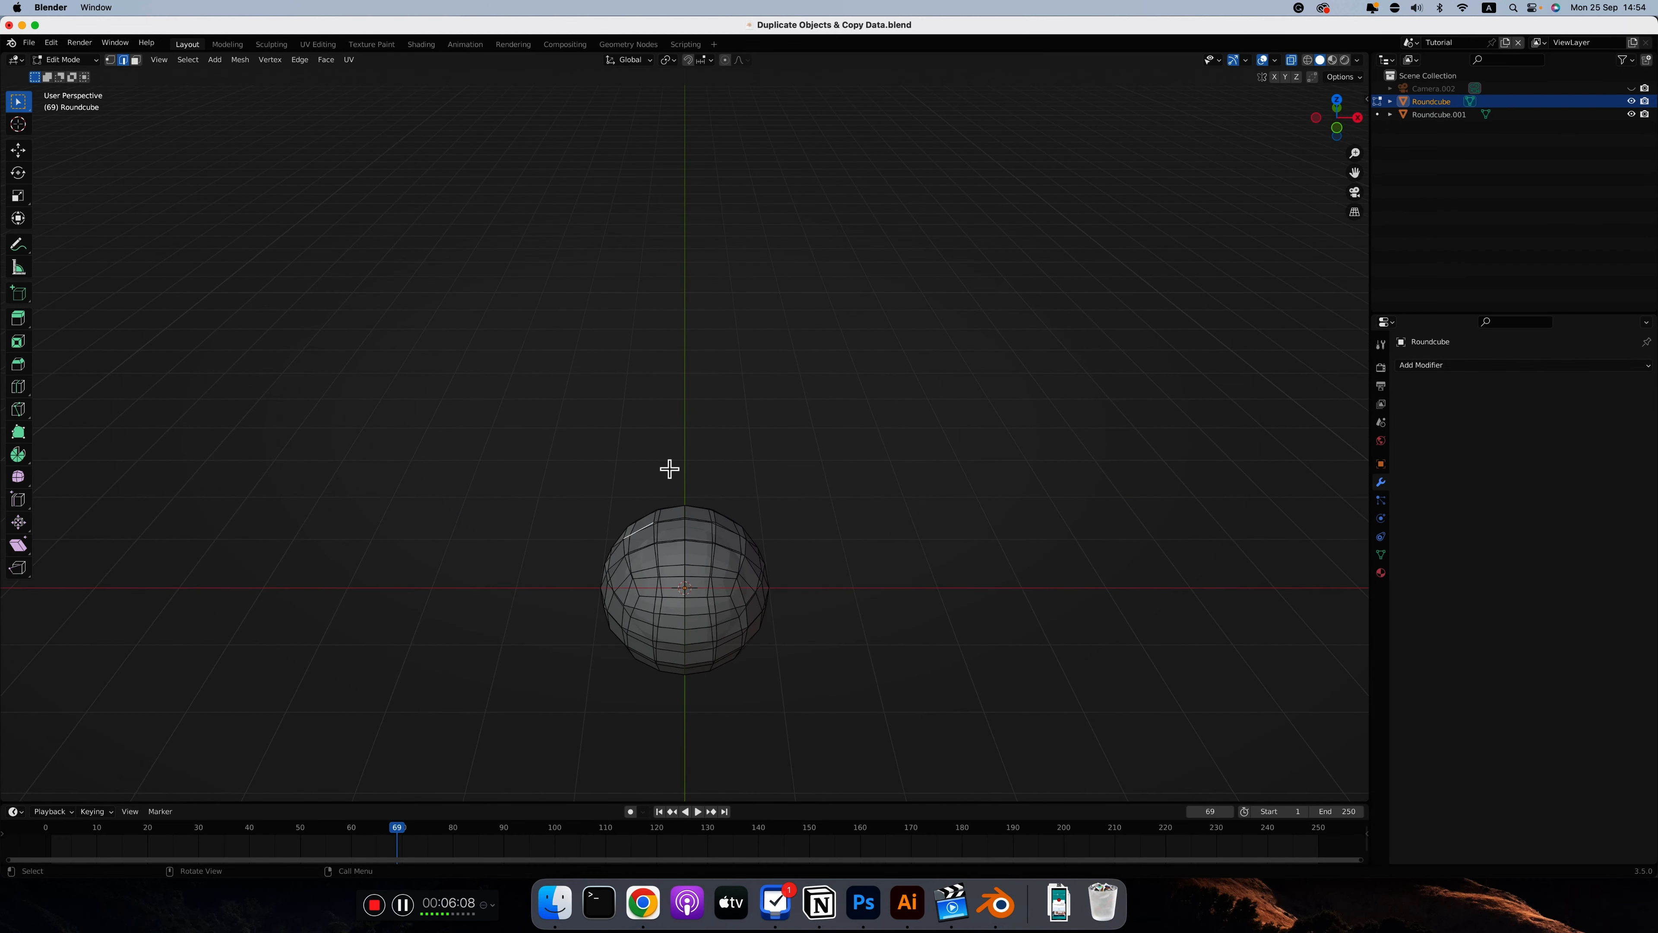
left_click(141, 64)
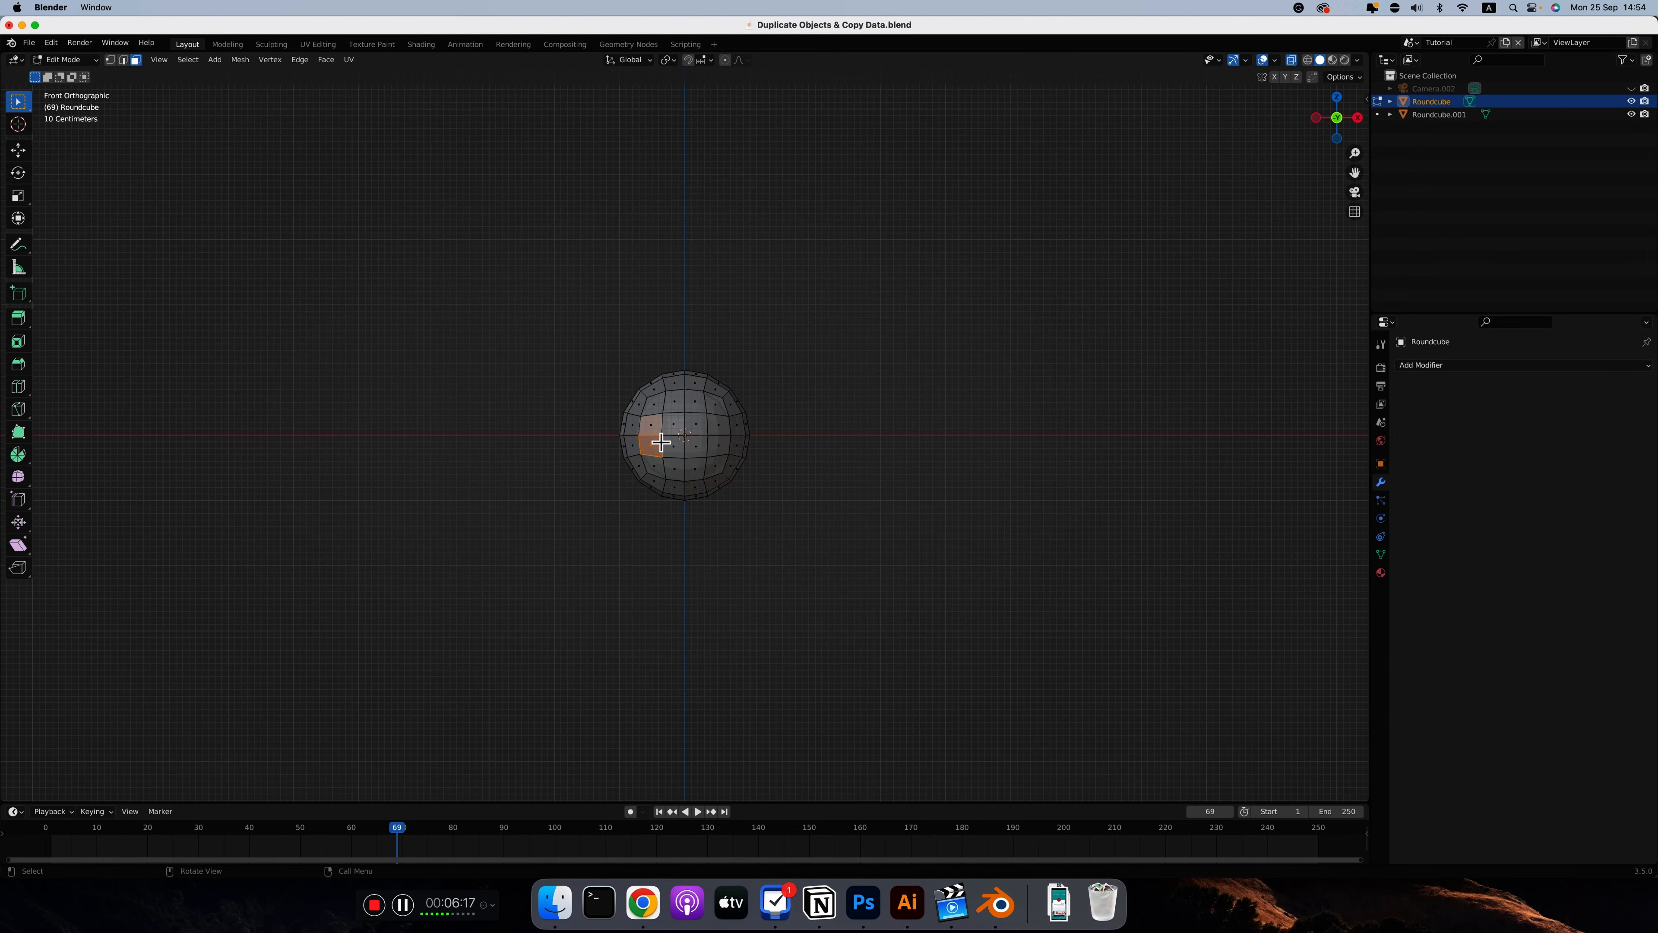
key("7")
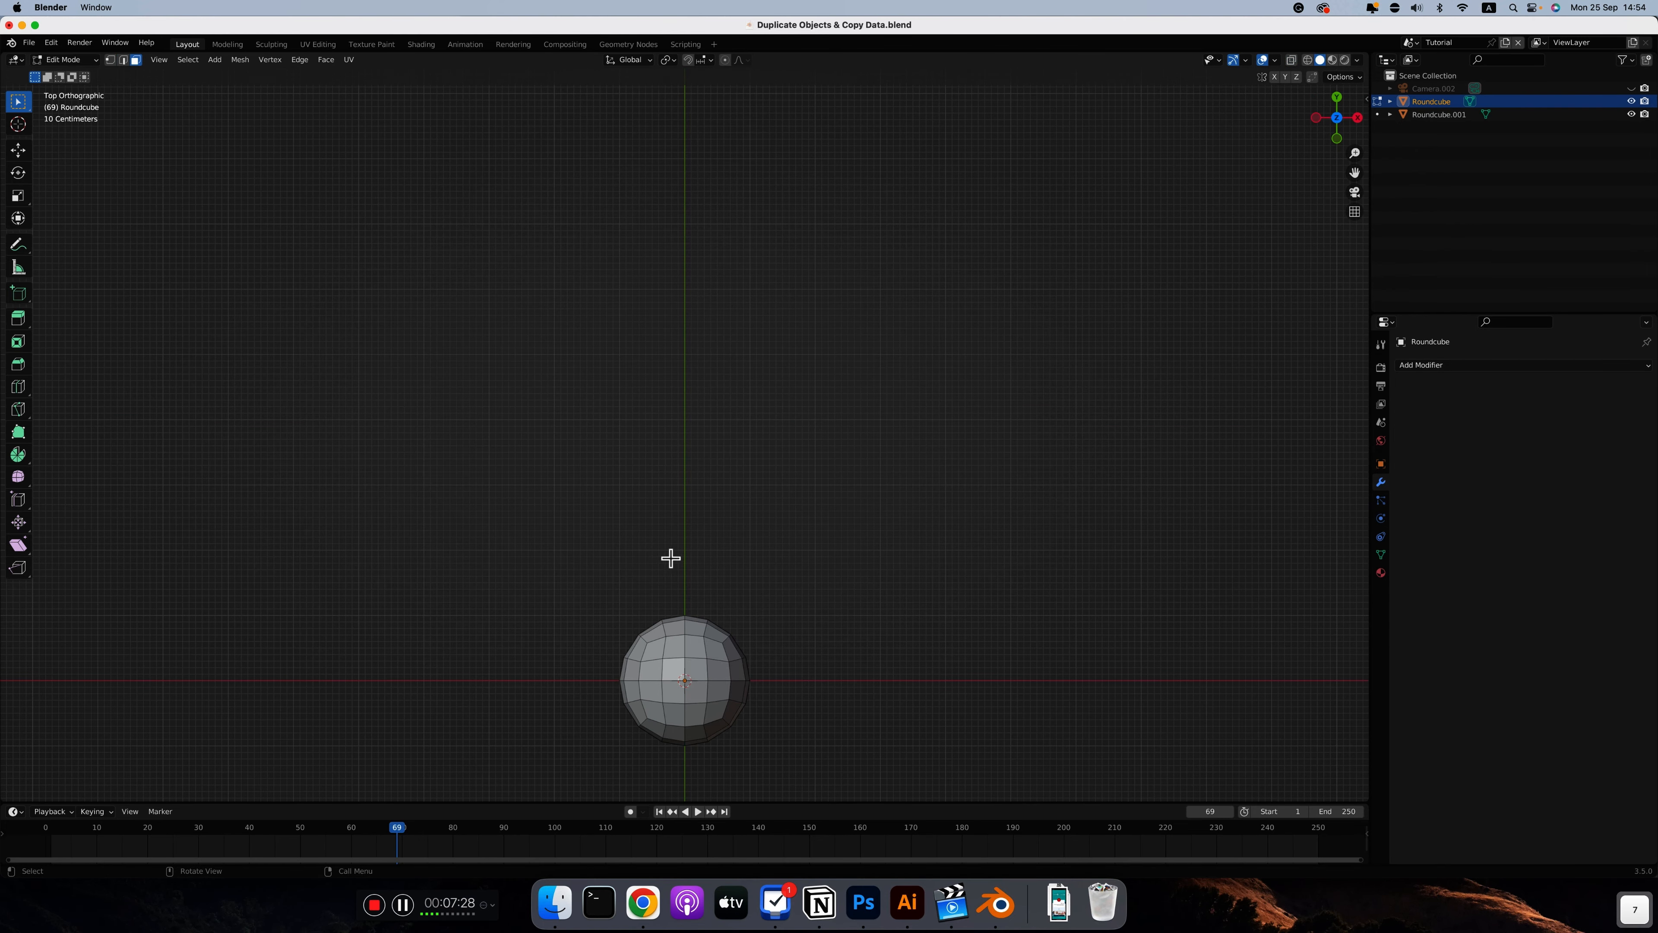
Select neighbouring faces on each upper side of the larger sphere and extrude them outward into two ears
left_click(647, 671)
left_click(646, 689, "shift")
middle_click_drag(647, 697, 644, 691)
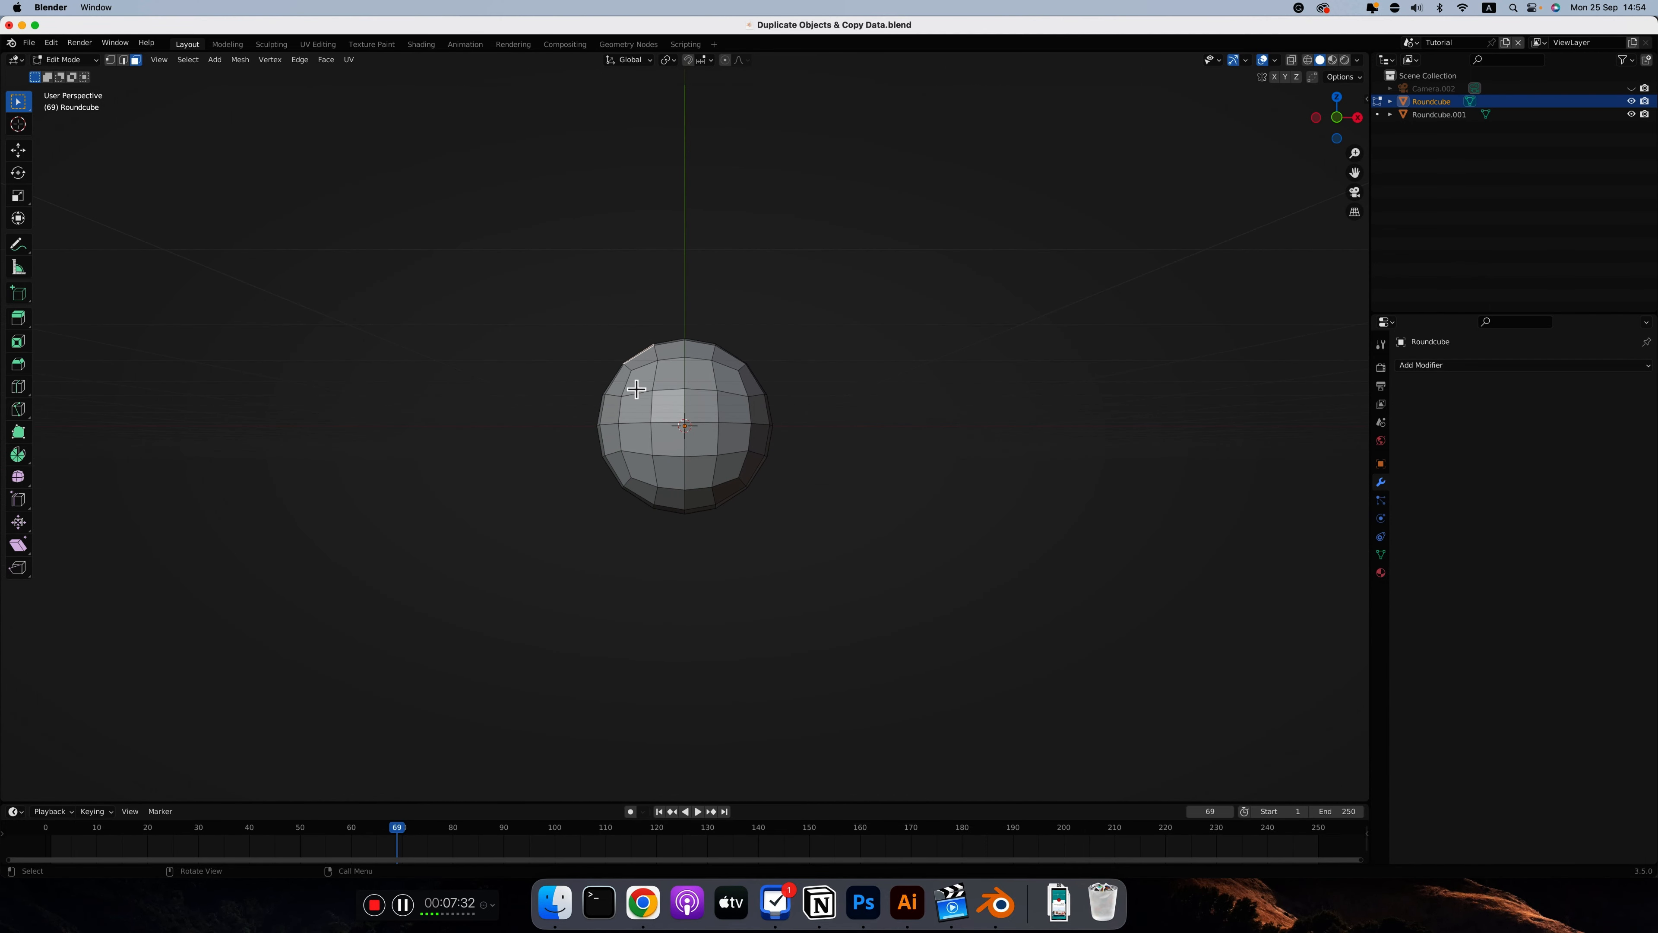
key("KP_1")
key("e")
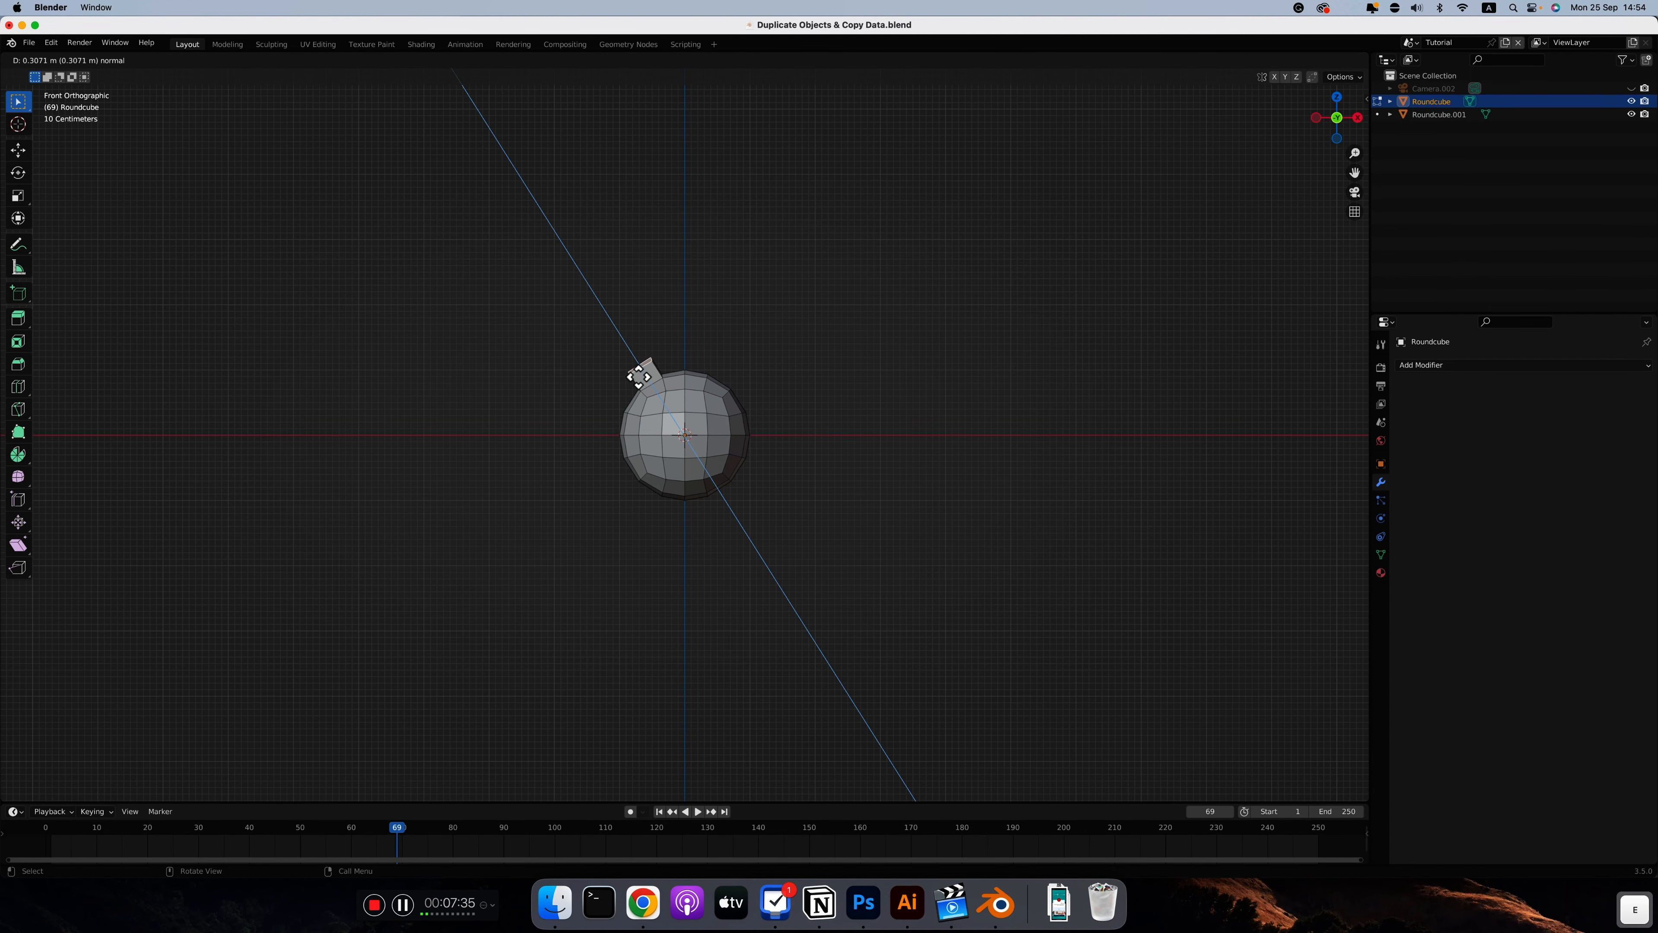
left_click(636, 368)
middle_click_drag(636, 368, 677, 526)
left_click(675, 534)
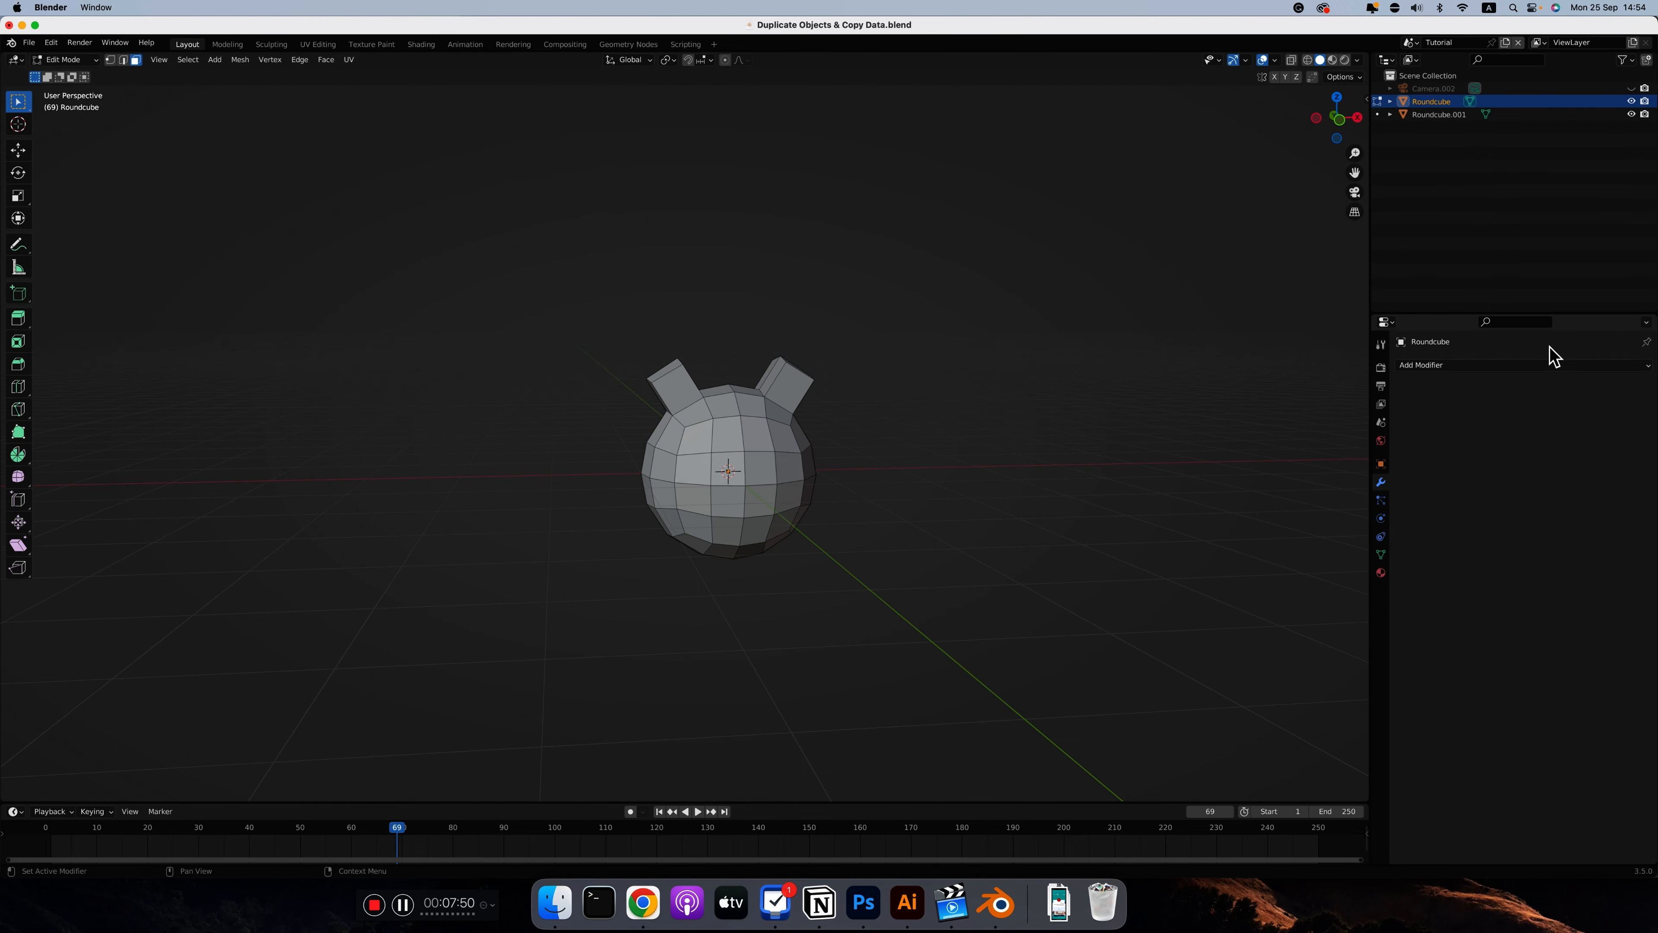
Add a Subdivision modifier to the eared sphere and shade it smooth in Object Mode
left_click(1446, 365)
left_click(1399, 601)
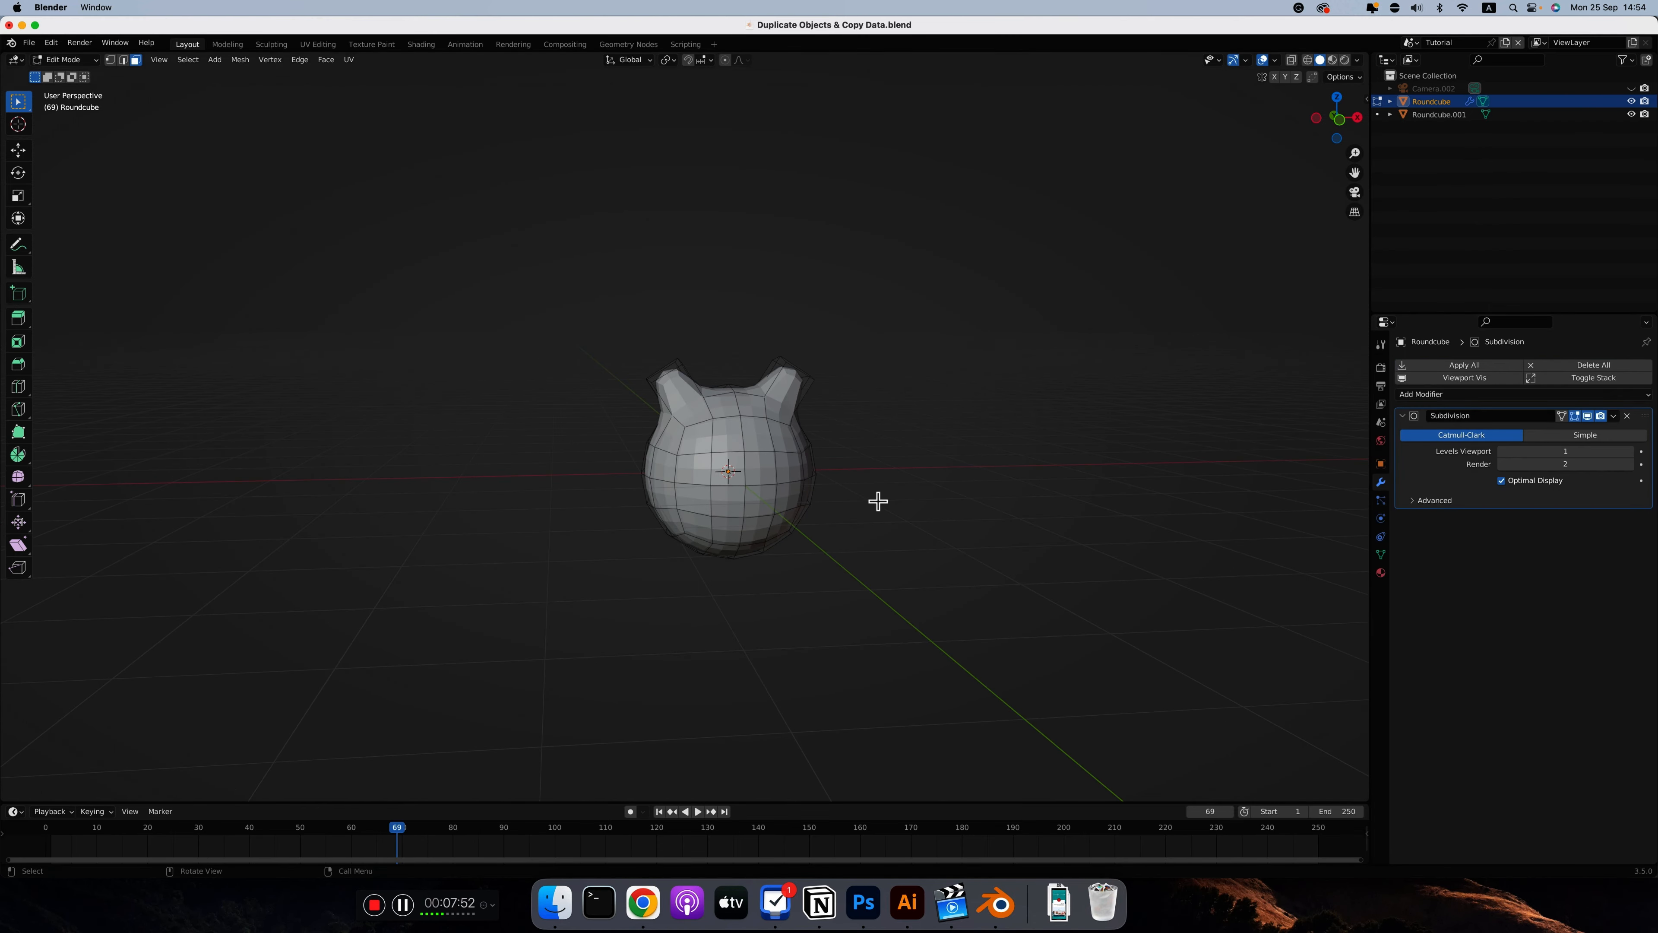
key("Tab")
right_click(754, 457)
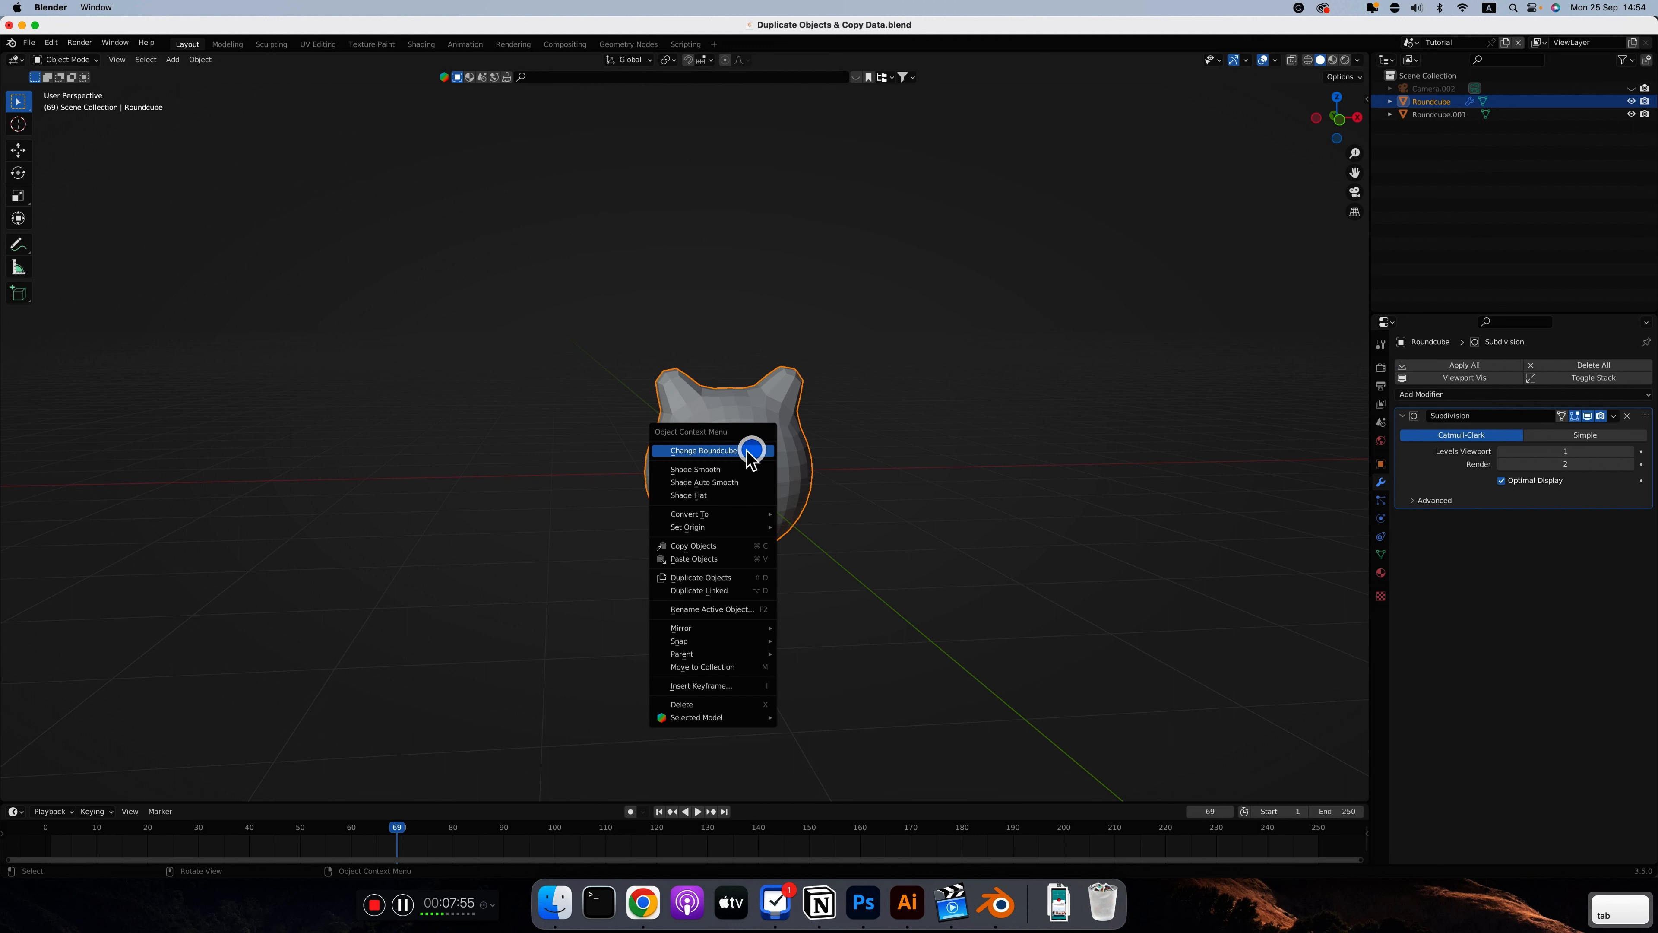
left_click(712, 469)
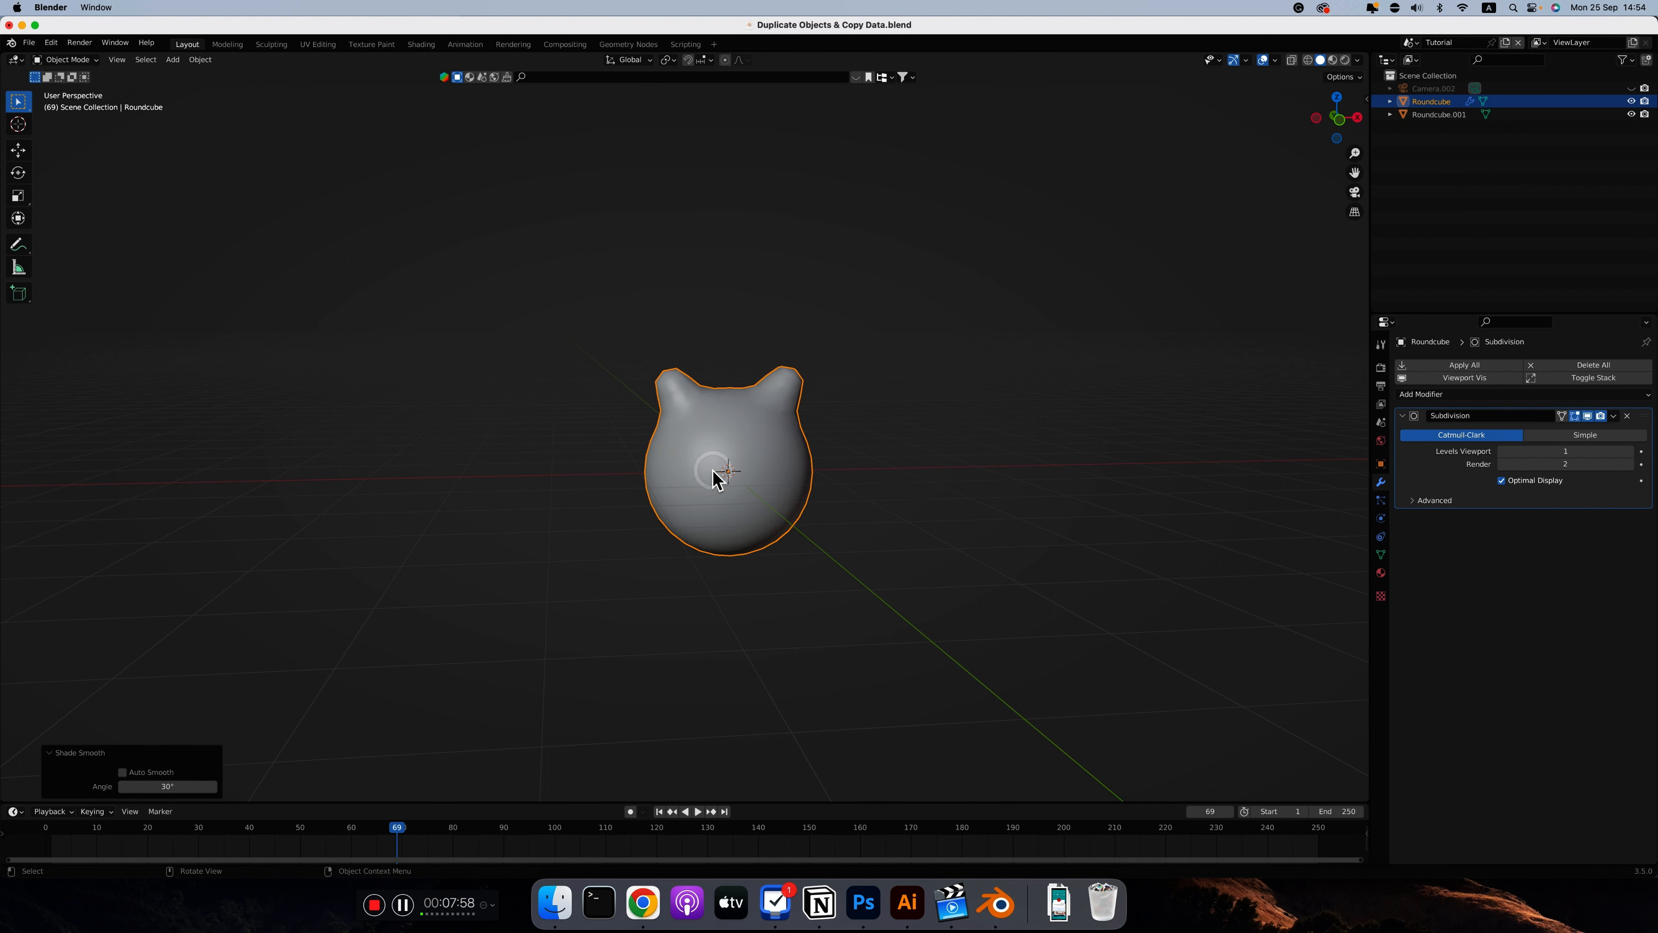
In front view with X-ray on, select the eared sphere and its inner sphere and move both about -3.8 m along X
left_click(922, 490)
middle_click_drag(922, 489, 788, 464)
scroll(783, 455, "left", 3)
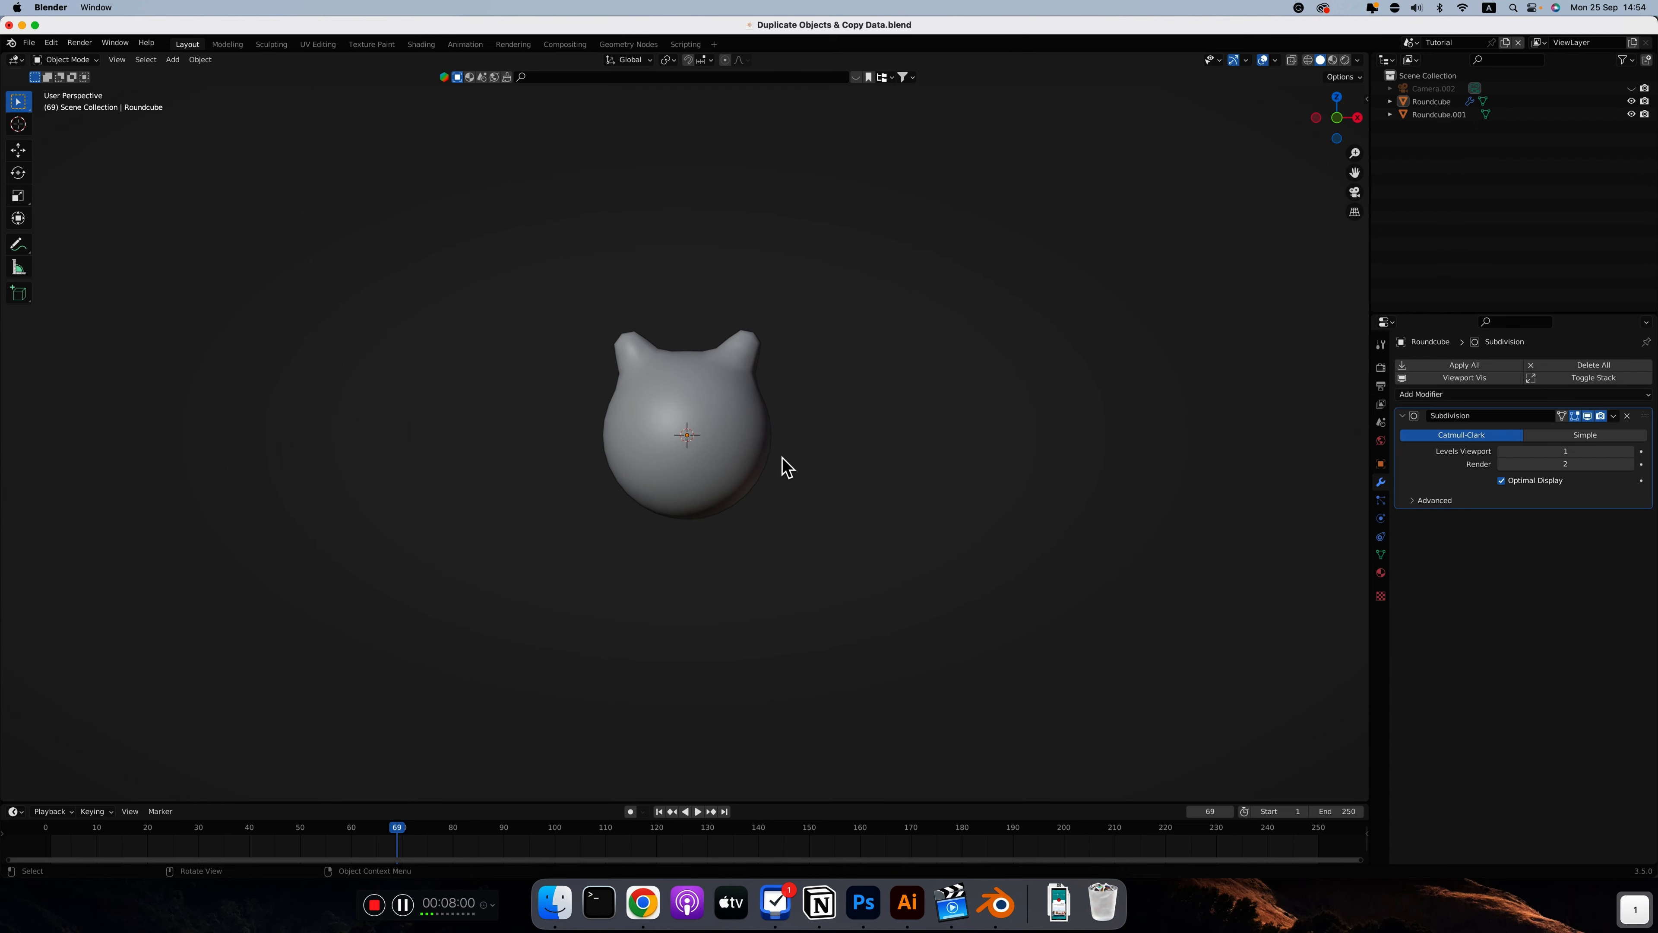
key("KP_1")
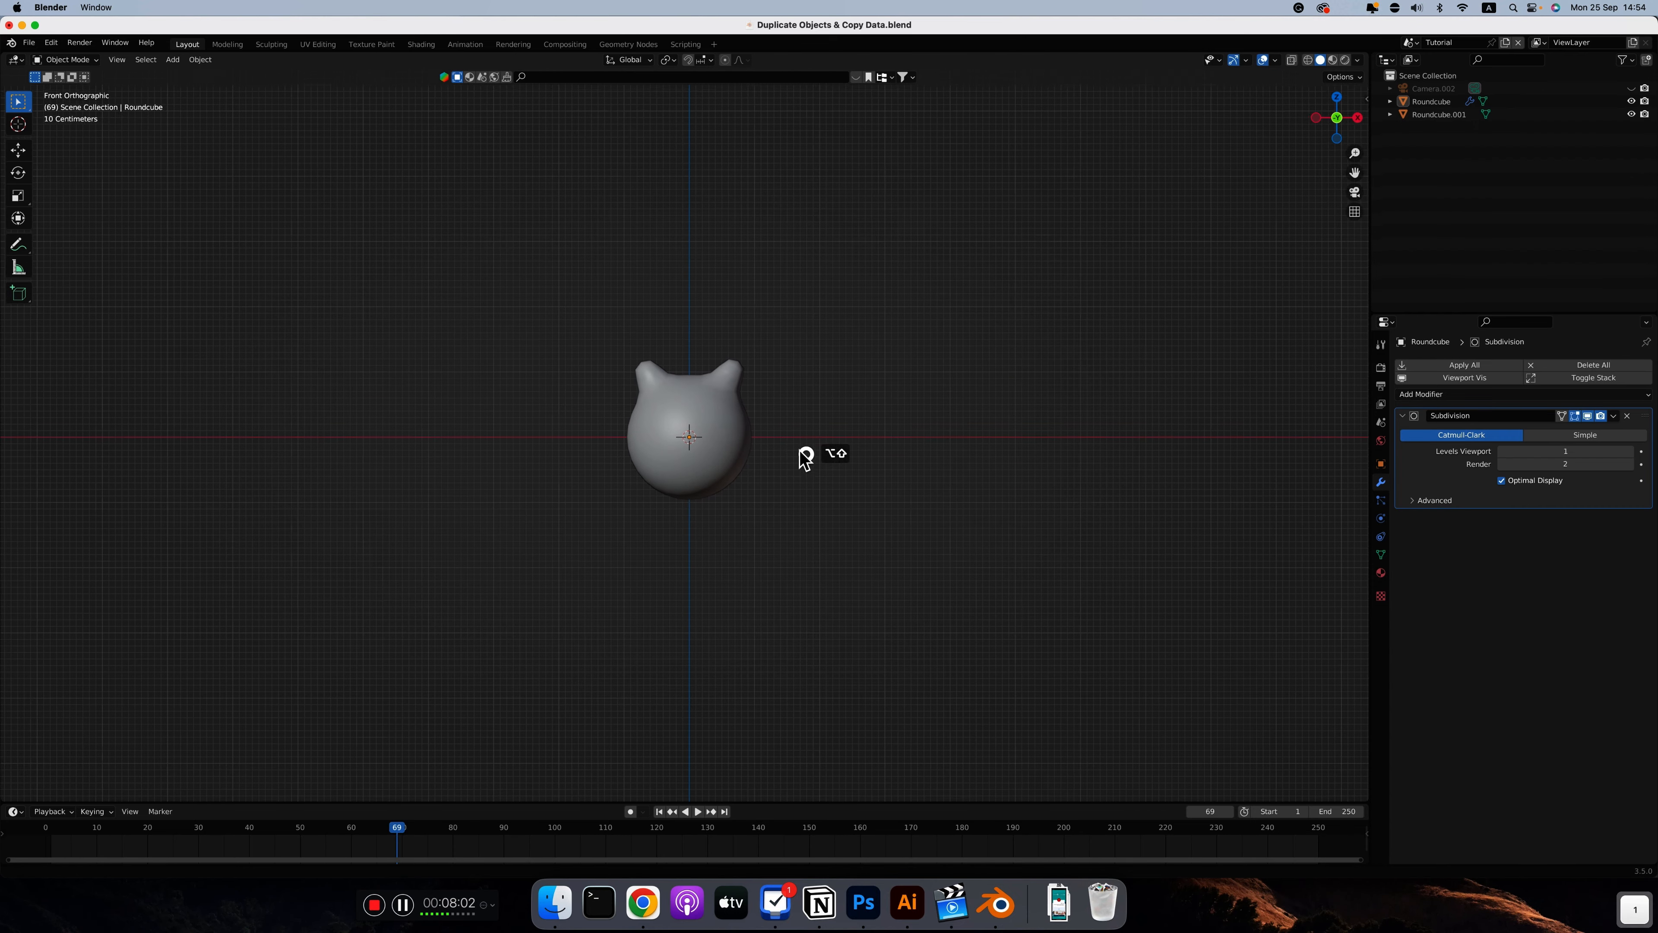
middle_click_drag(807, 459, 866, 477, "shift")
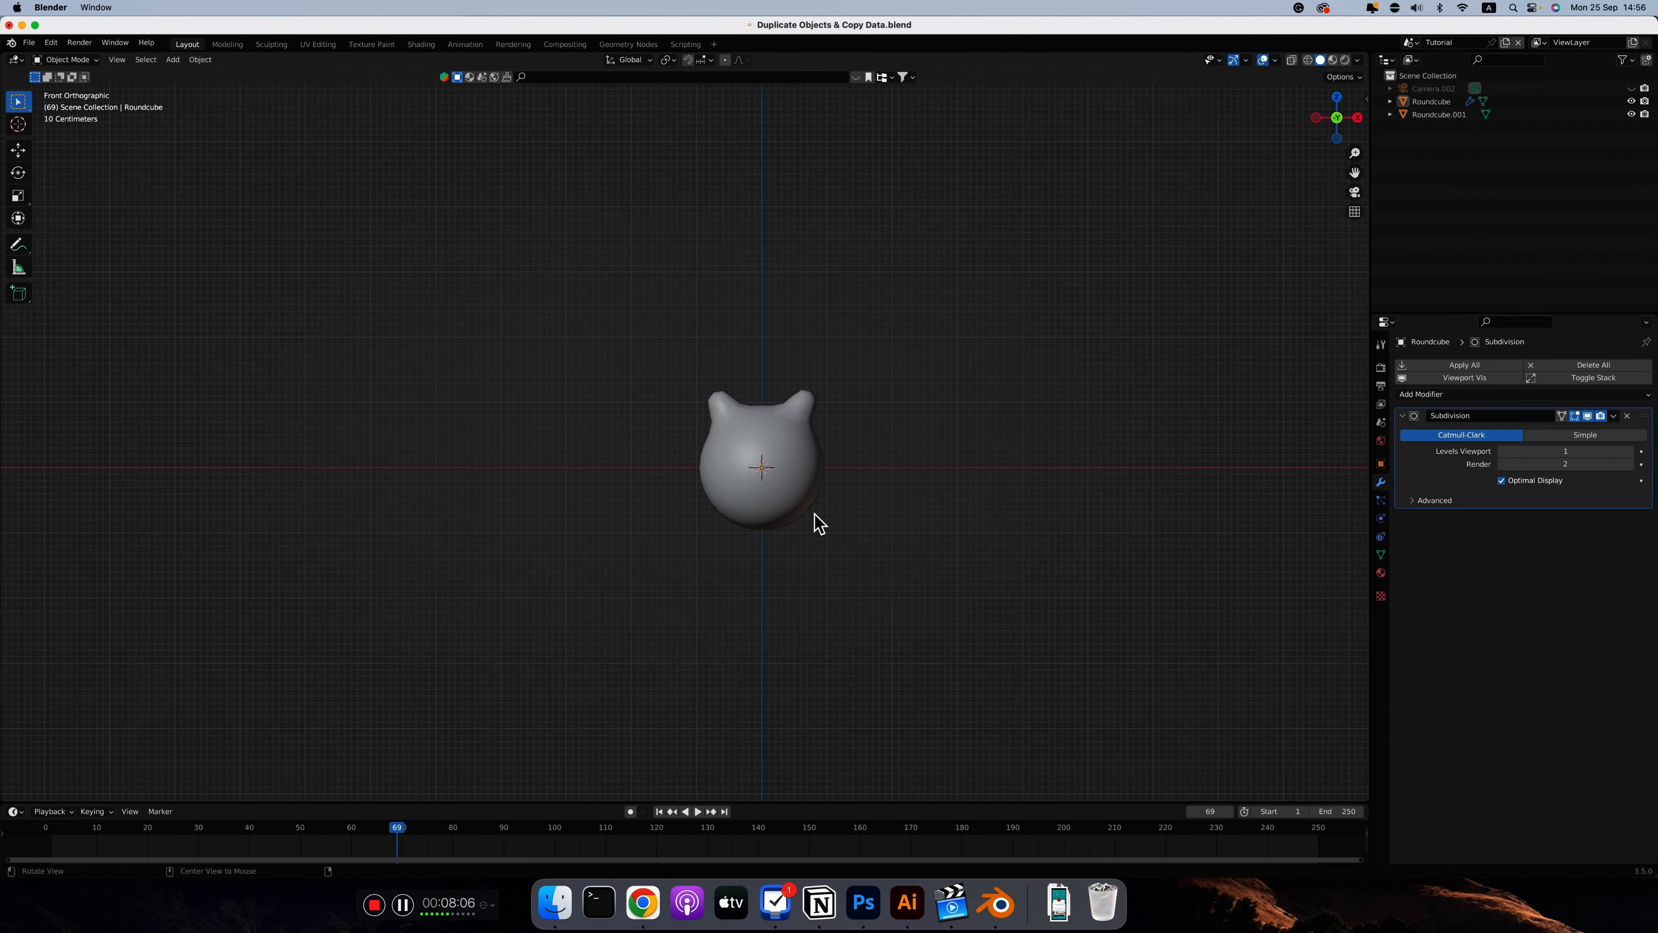
key("alt+z")
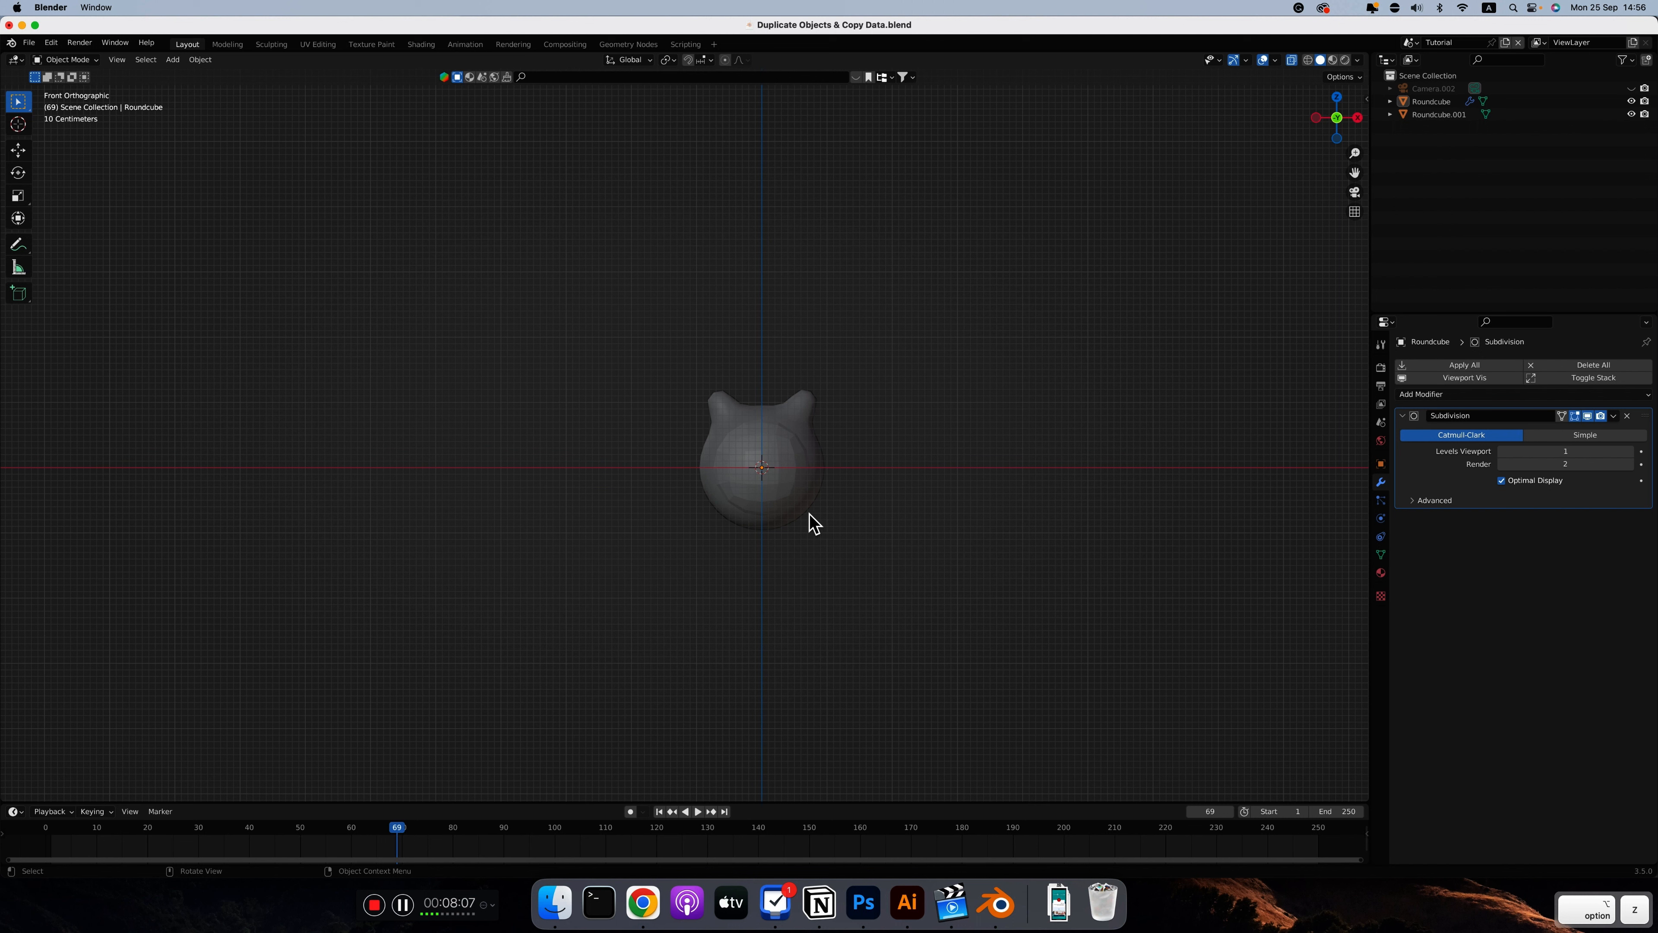
left_click(791, 441)
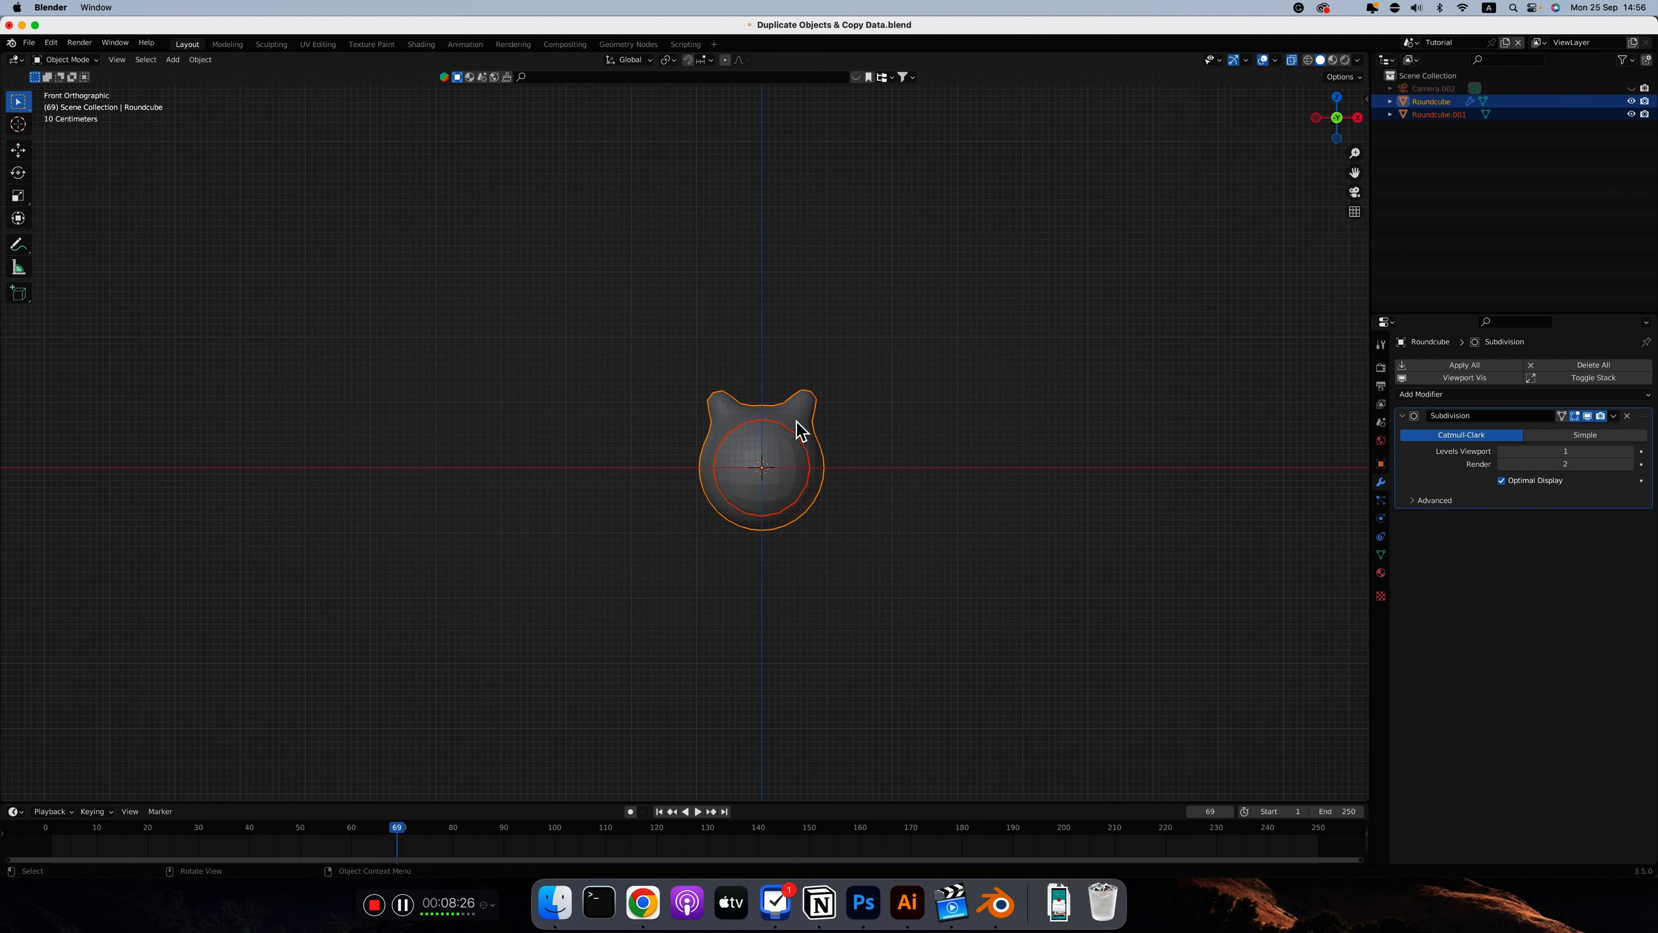
key("g")
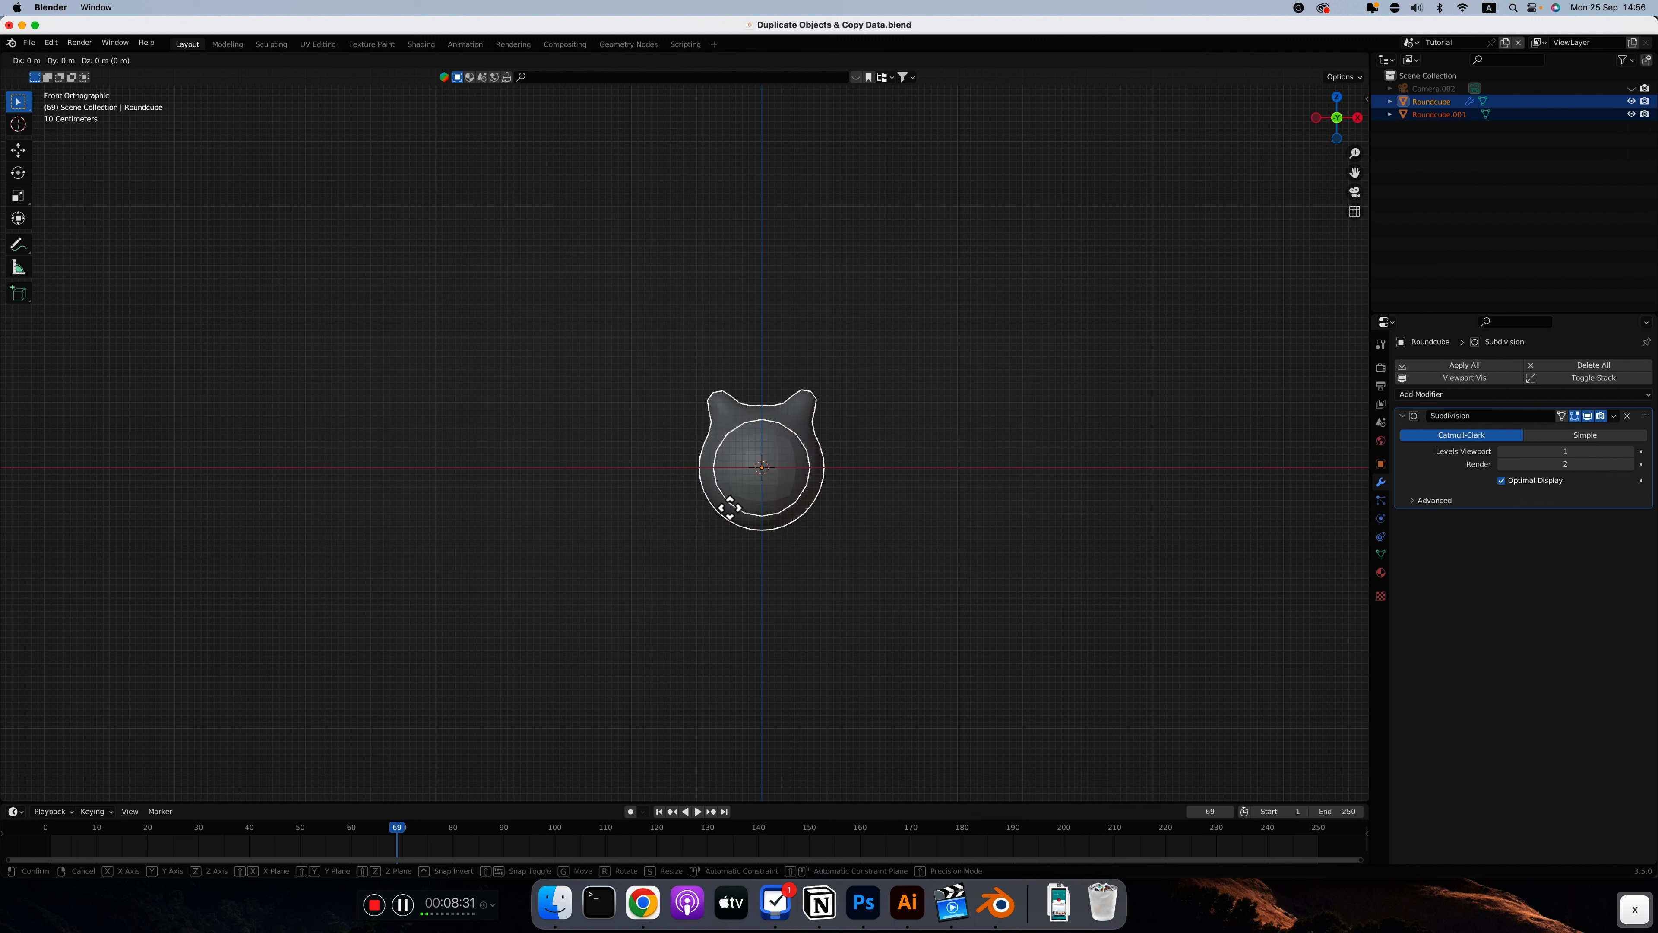
key("x")
left_click(479, 498)
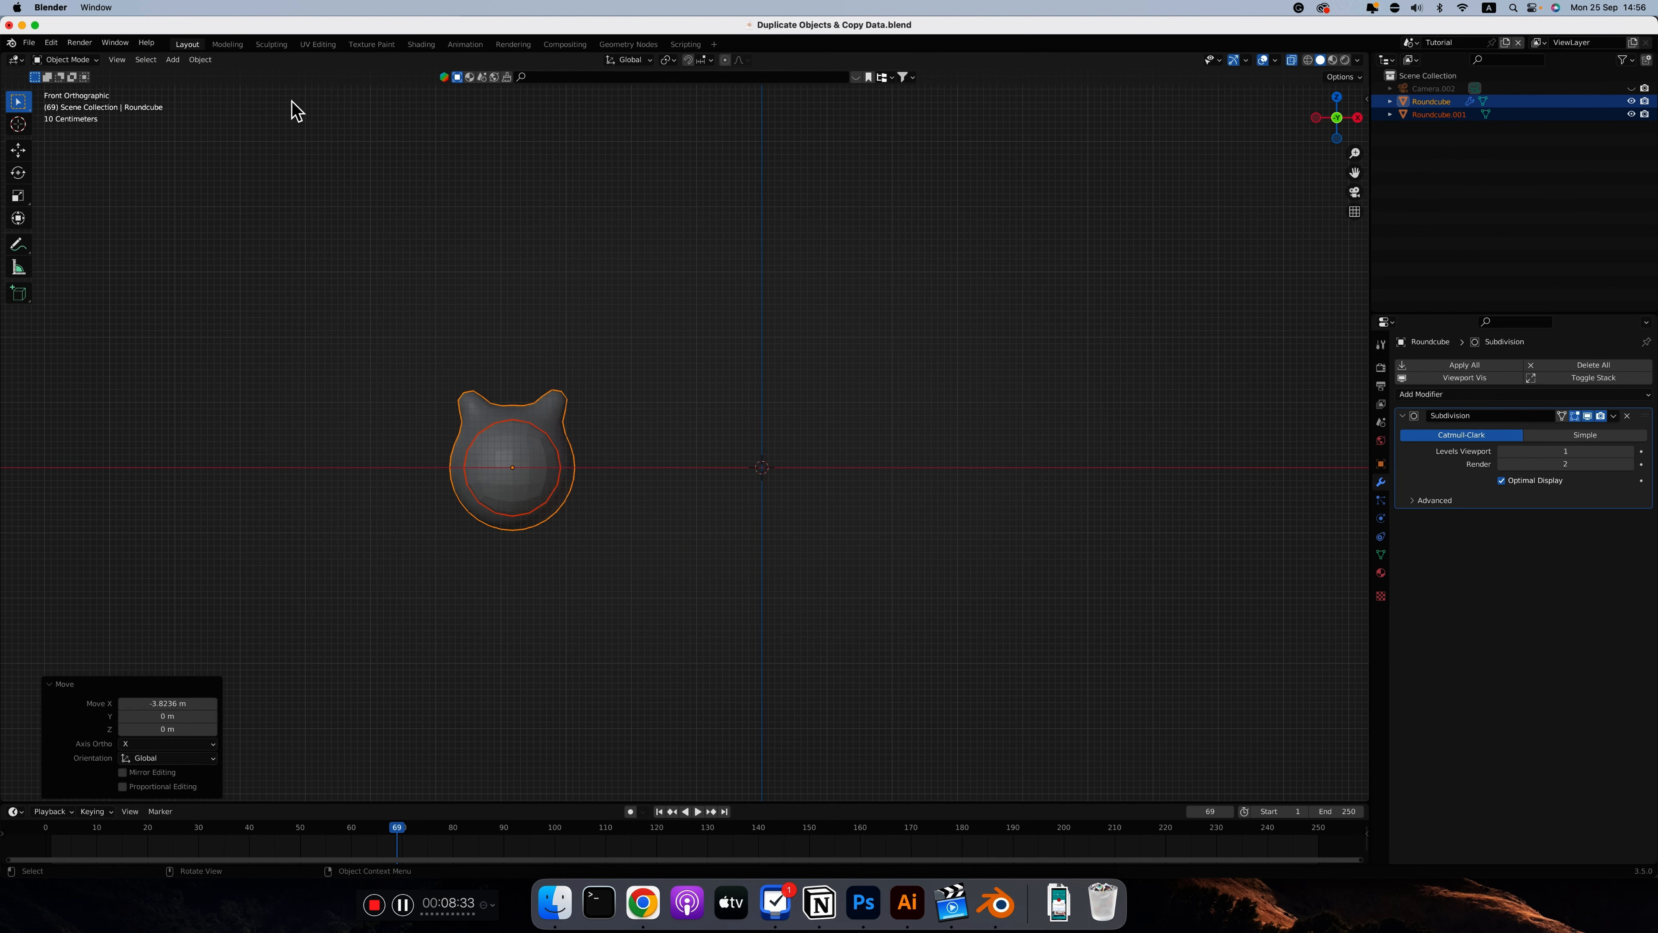
Add a new Round Cube mesh at the origin and deselect it
left_click(172, 59)
mouse_move(215, 74)
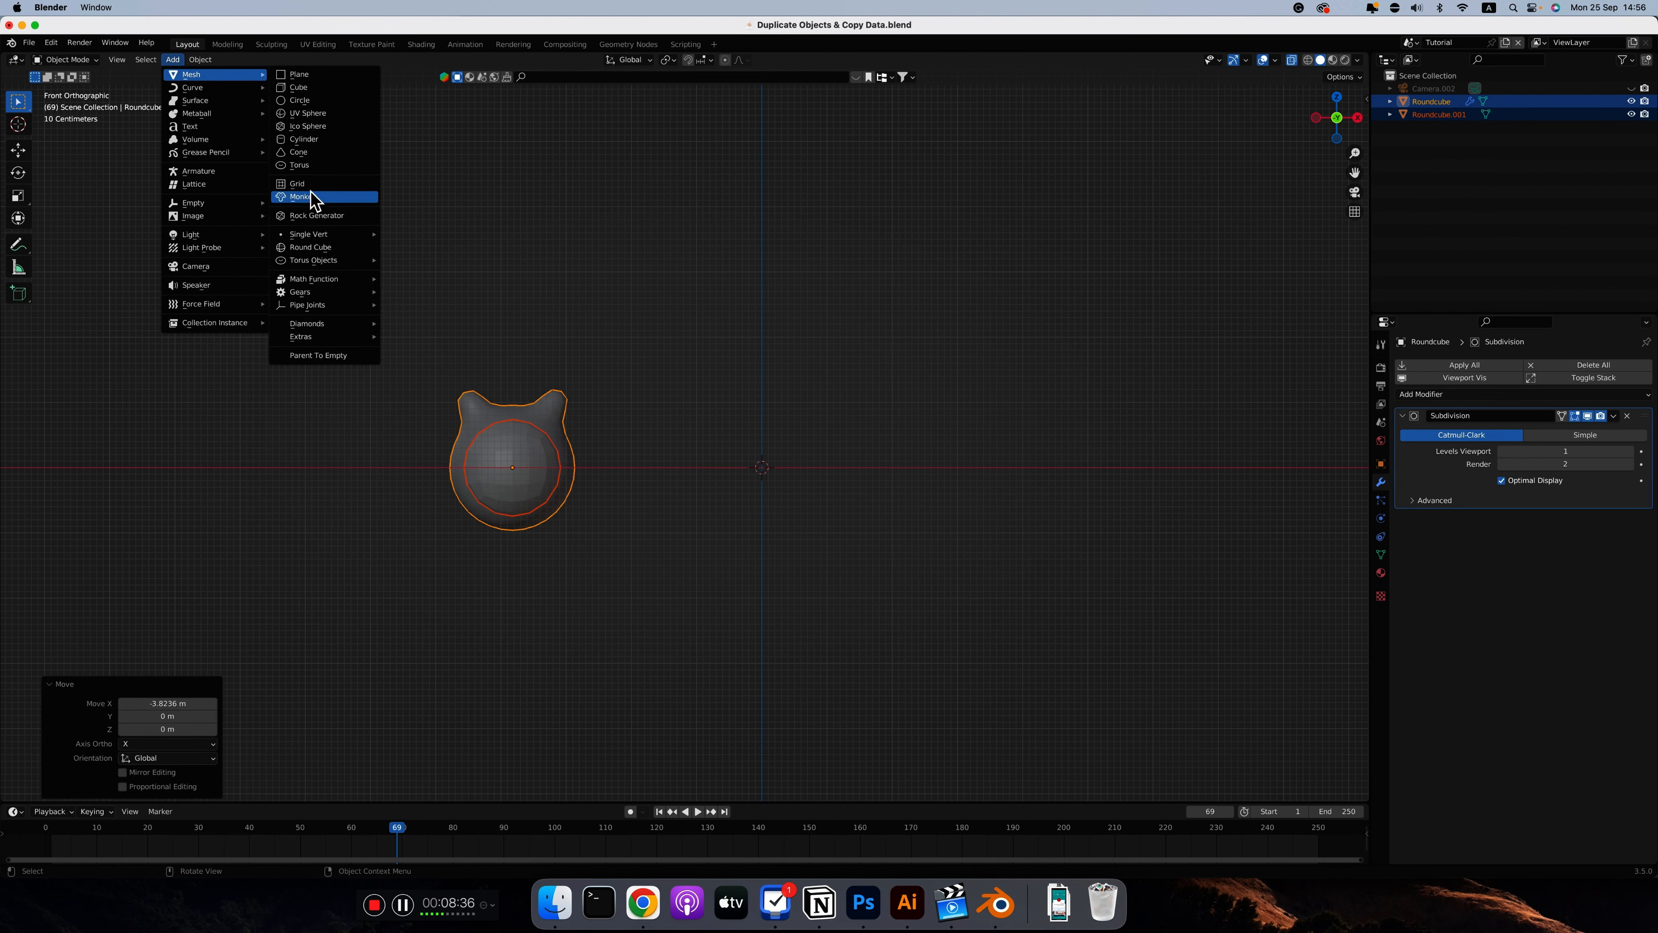
left_click(312, 248)
middle_click_drag(537, 267, 425, 511)
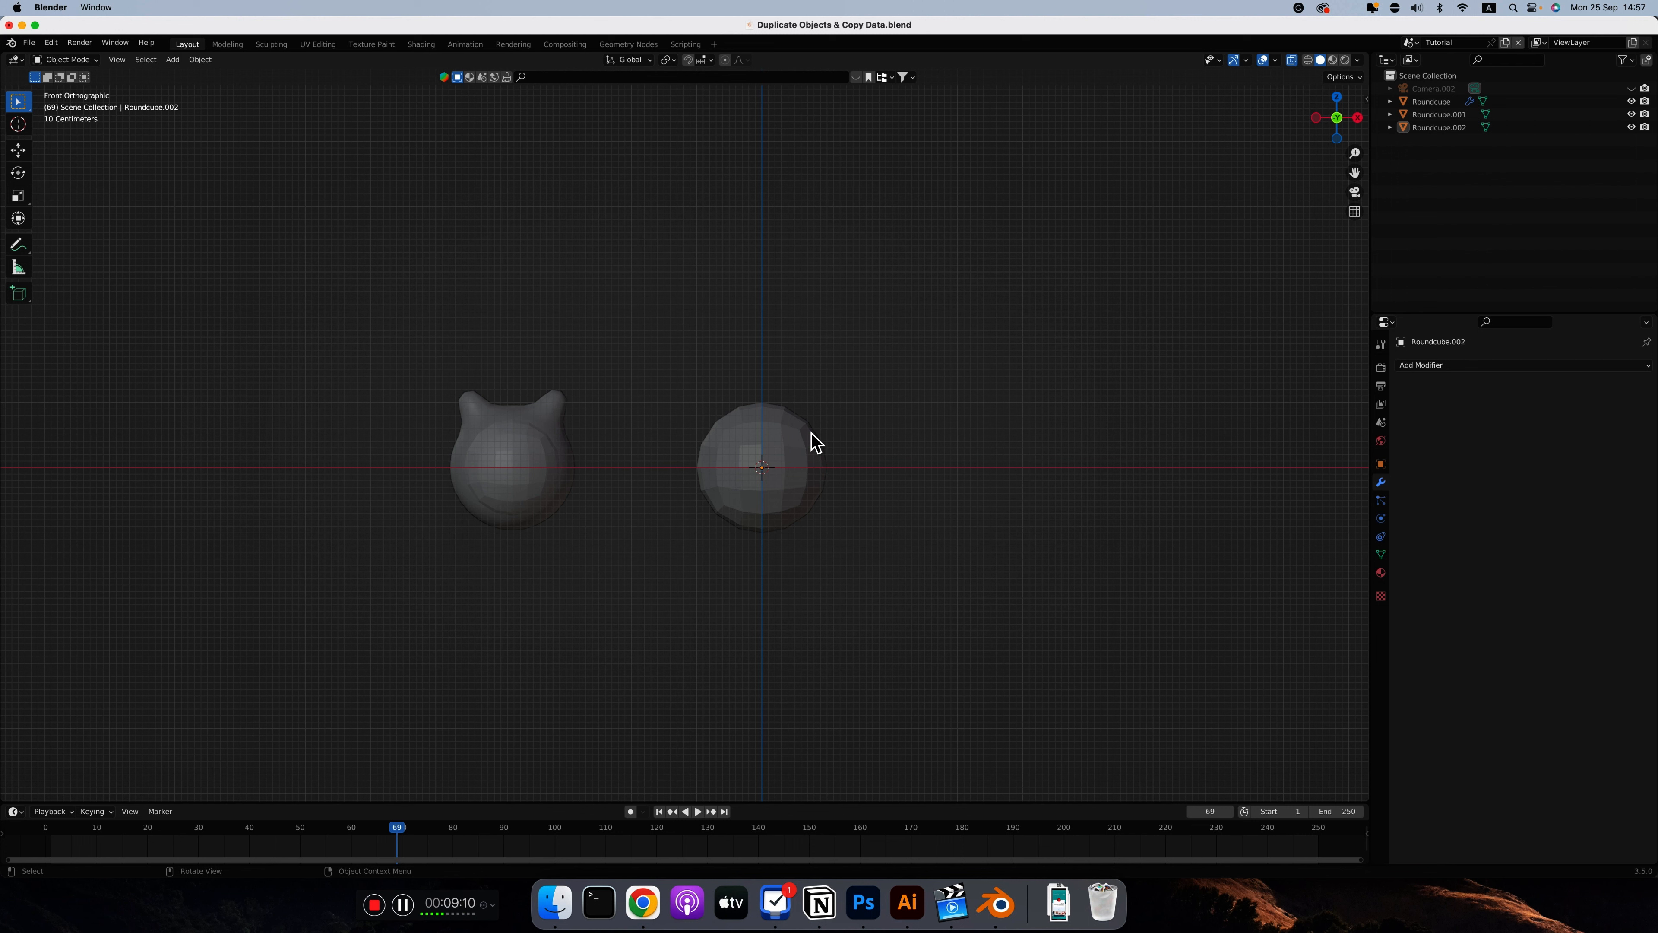
Make a linked duplicate of the new round cube in place and scale it to about 0.66
left_click(810, 448)
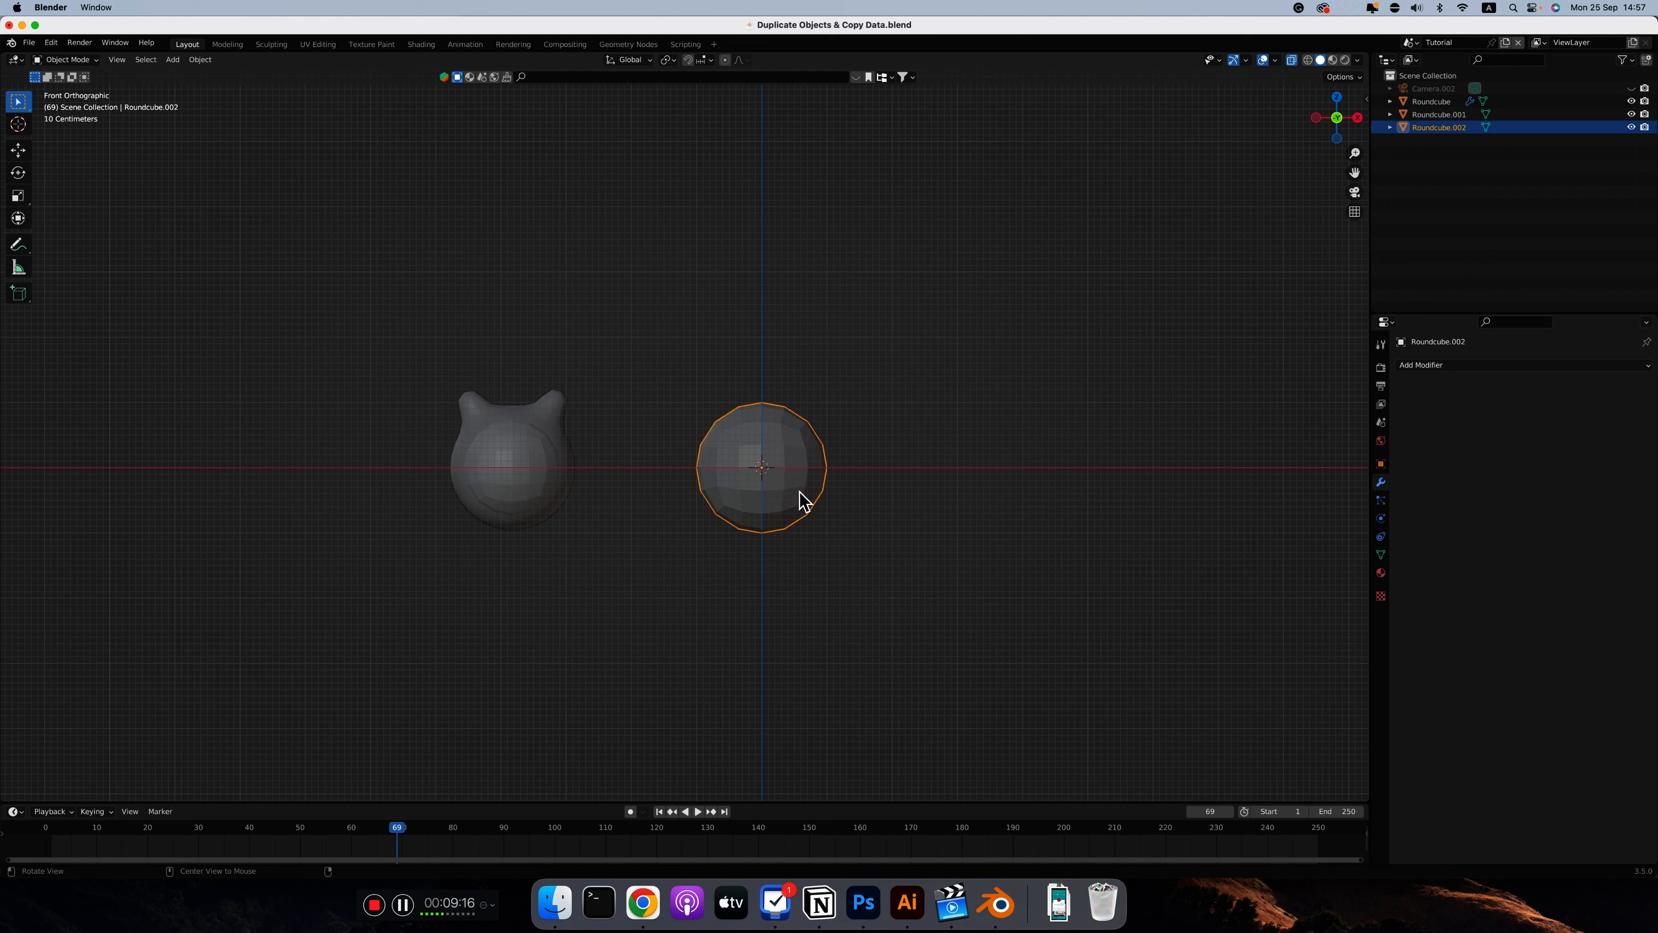
key("alt+d")
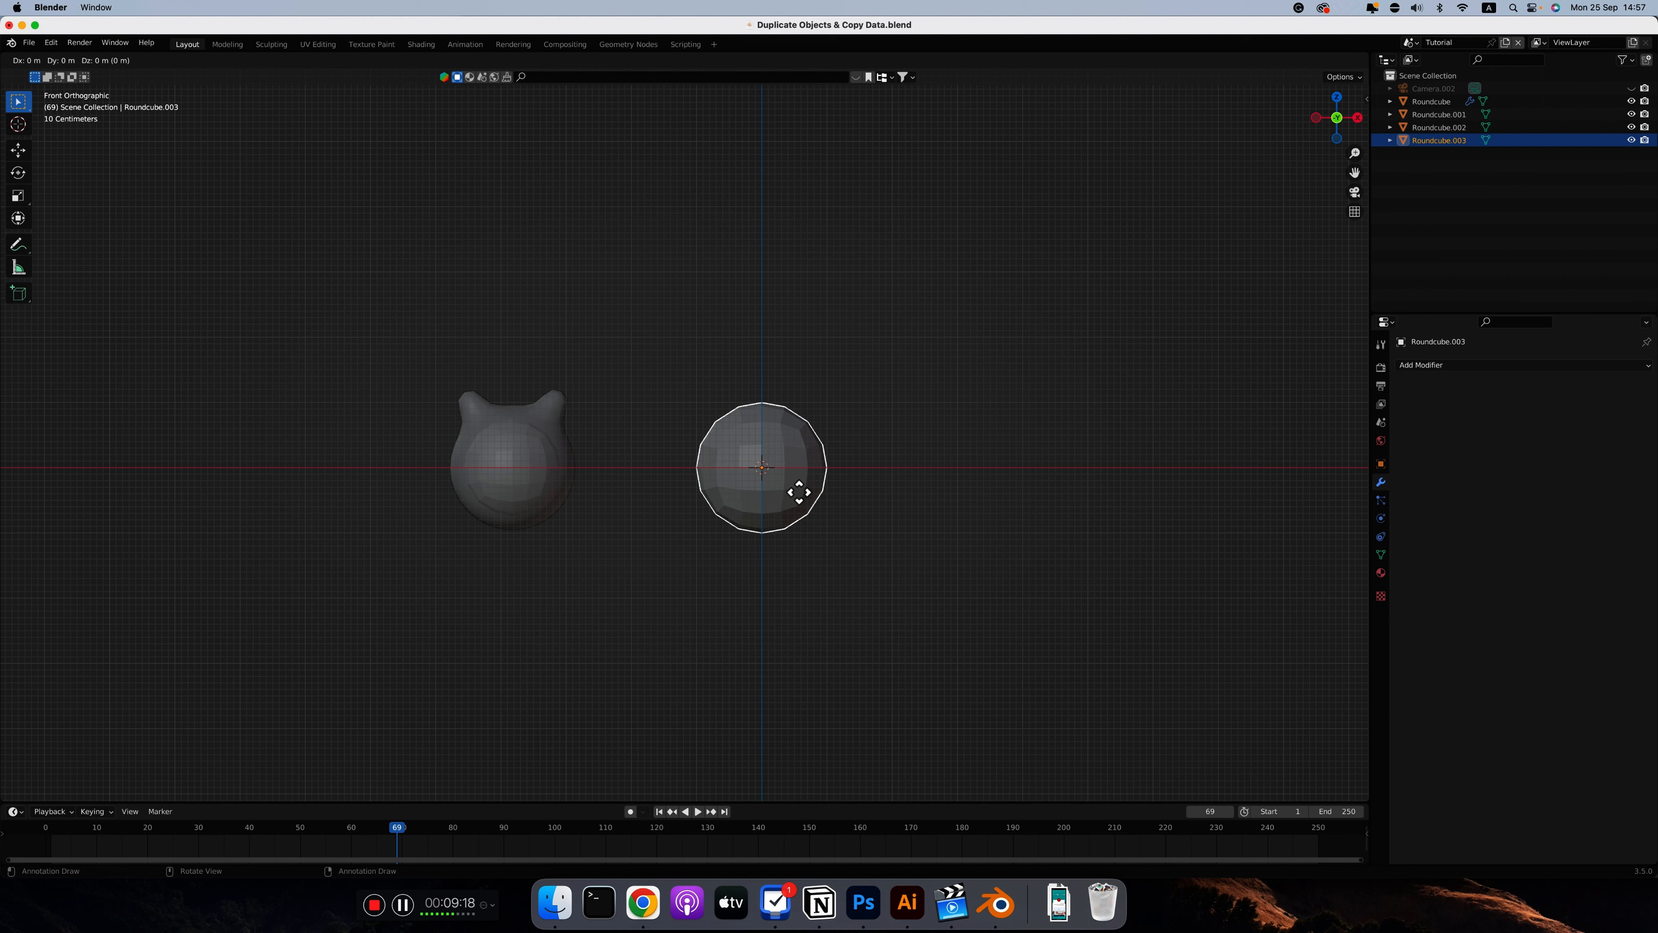
key("Escape")
key("s")
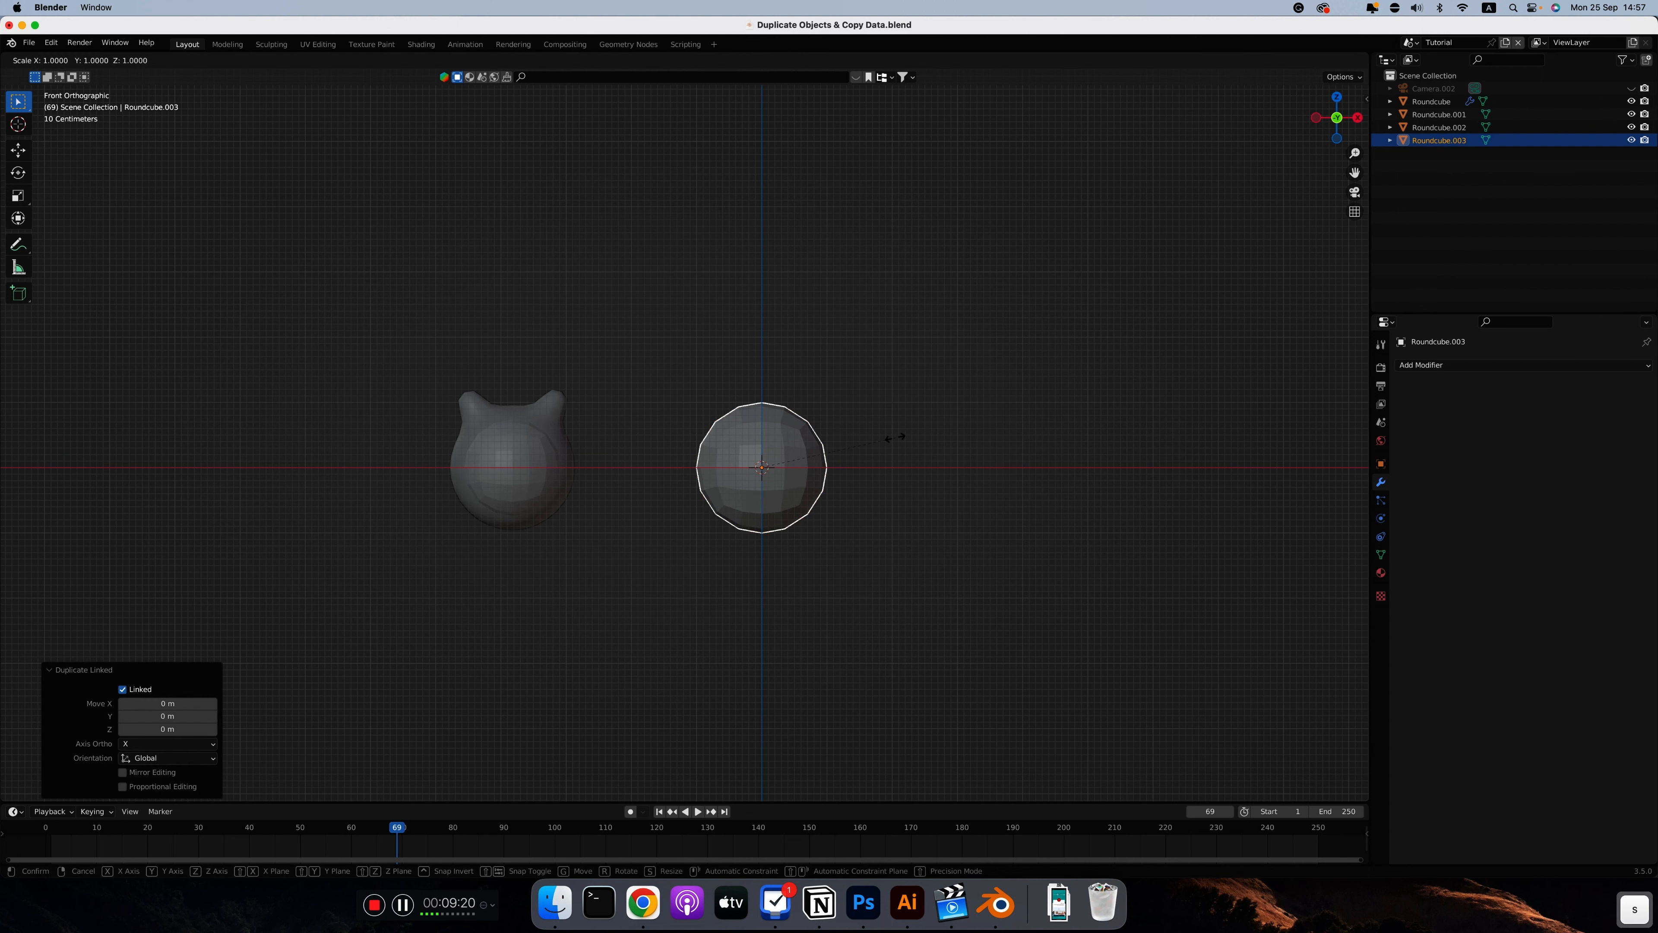
left_click(848, 446)
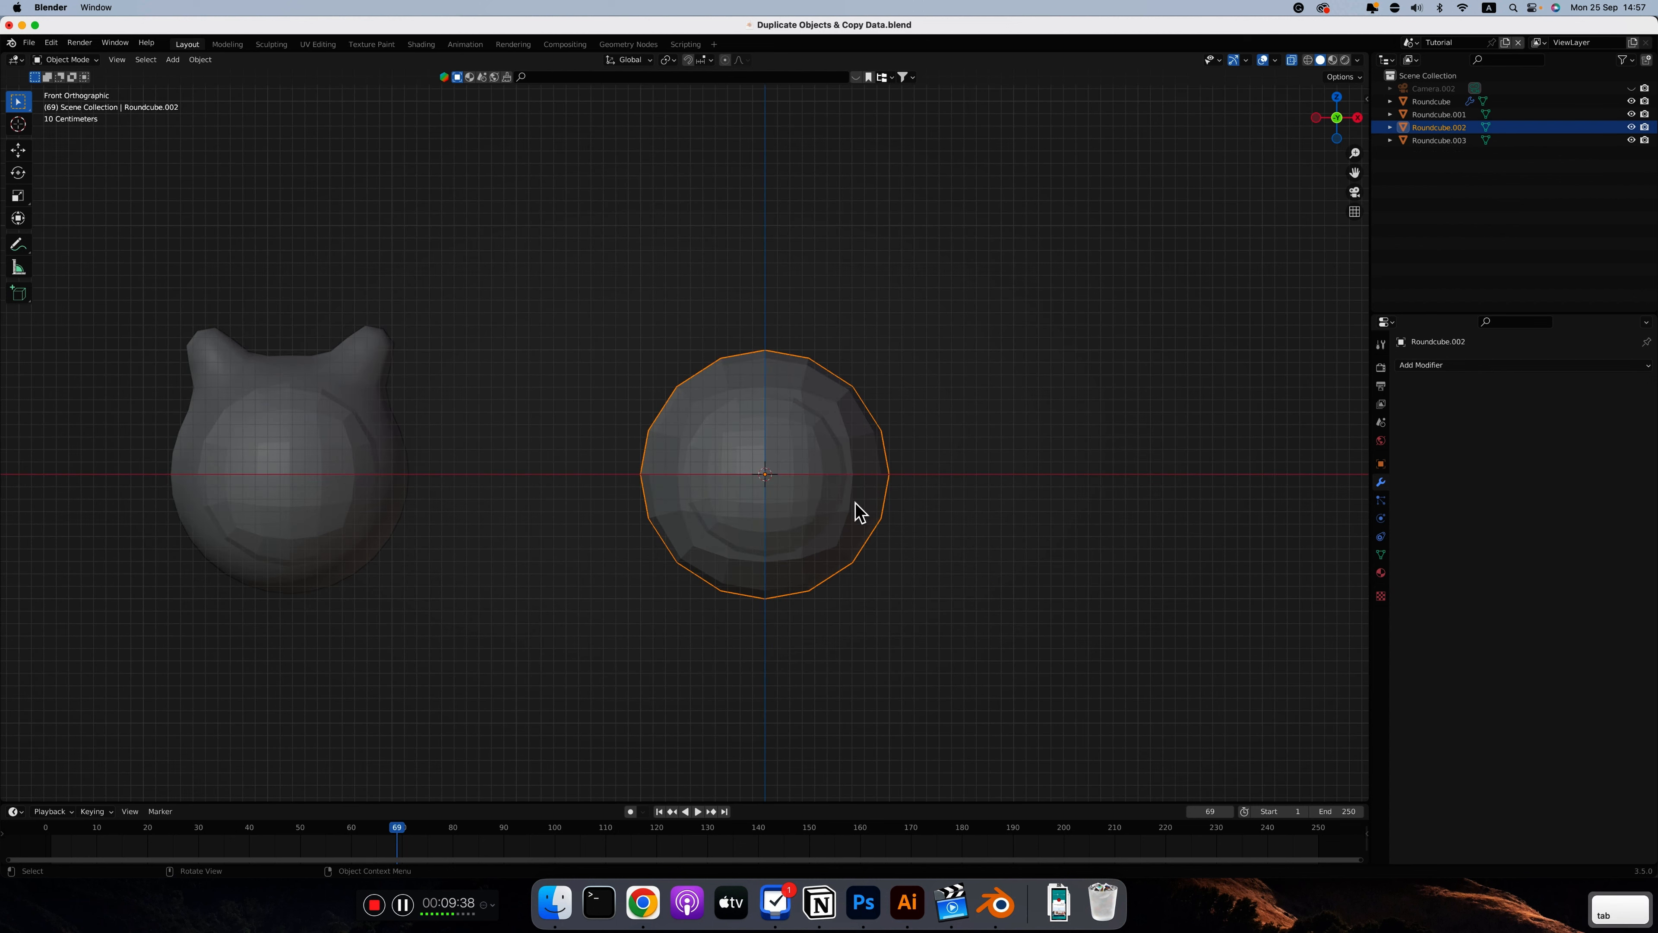
Enter Edit Mode on the new outer round cube and select two adjacent faces beside the centre of its top, seen in top view
key("Tab")
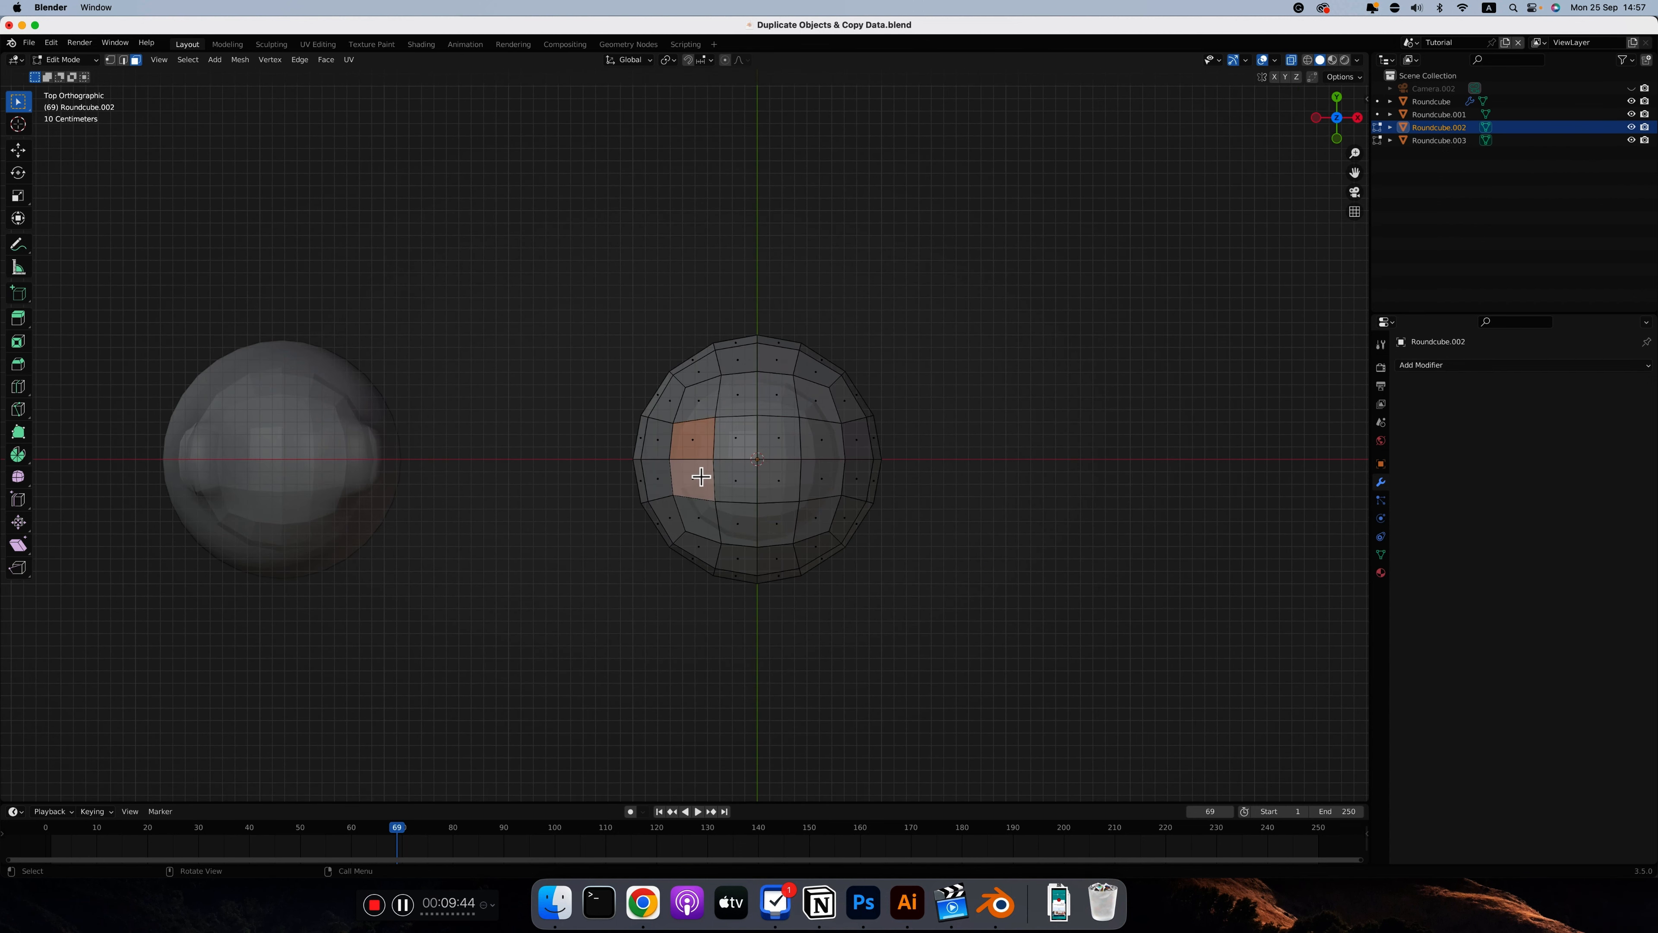
middle_click_drag(703, 476, 744, 445)
key("alt+z")
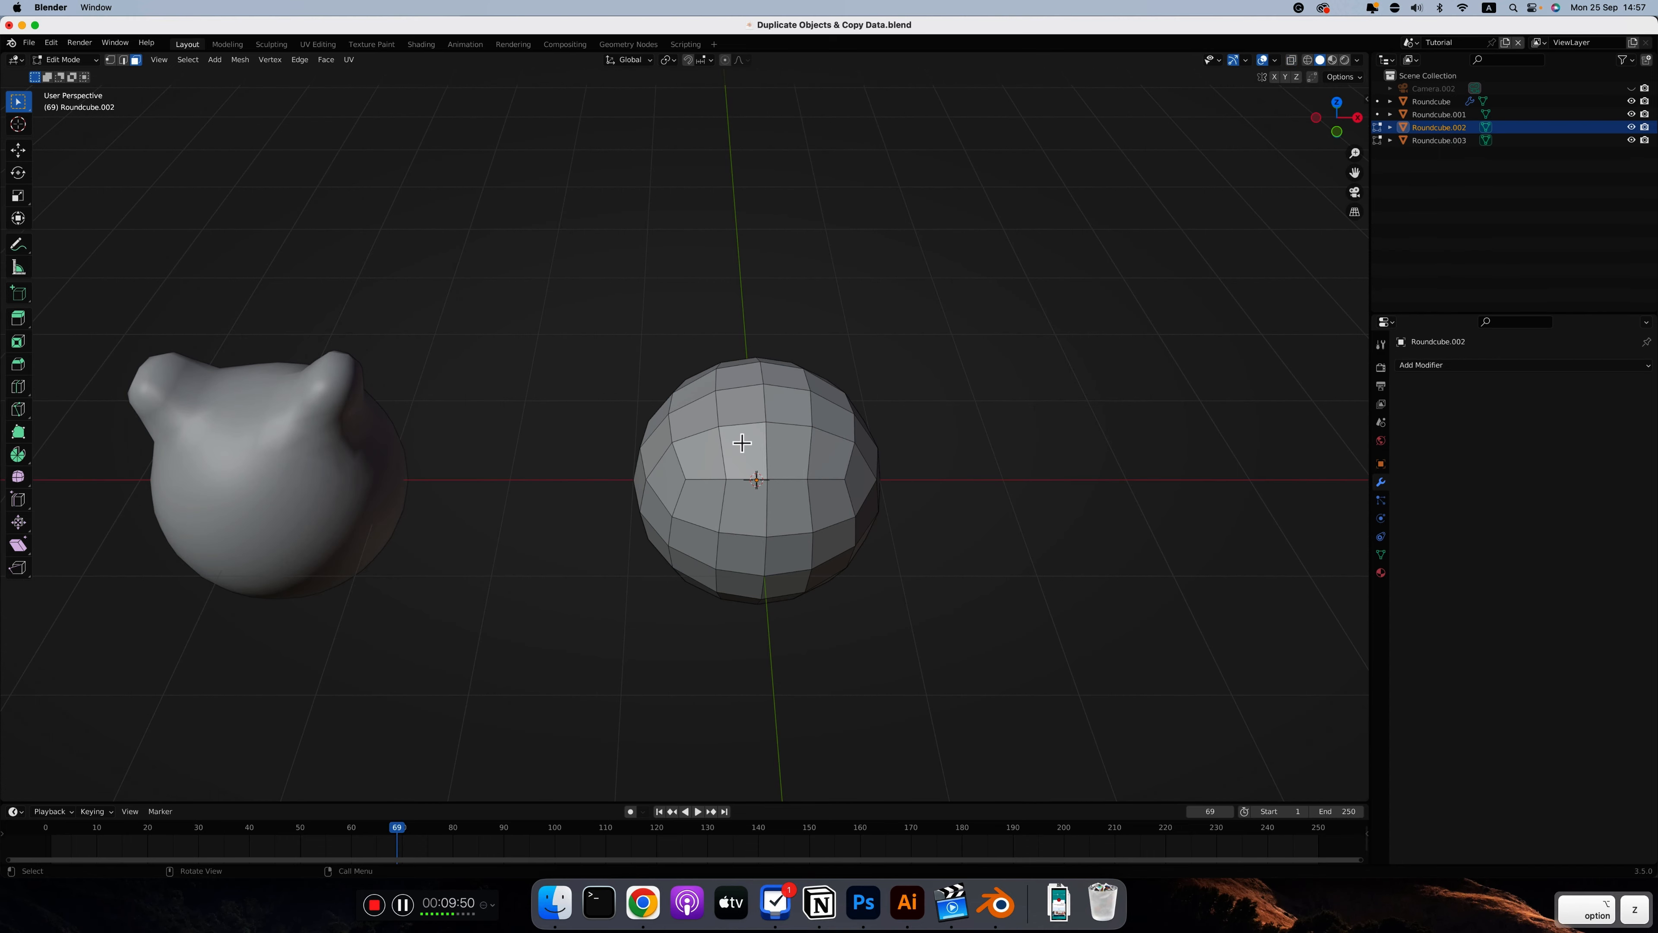
key("7")
left_click(683, 450)
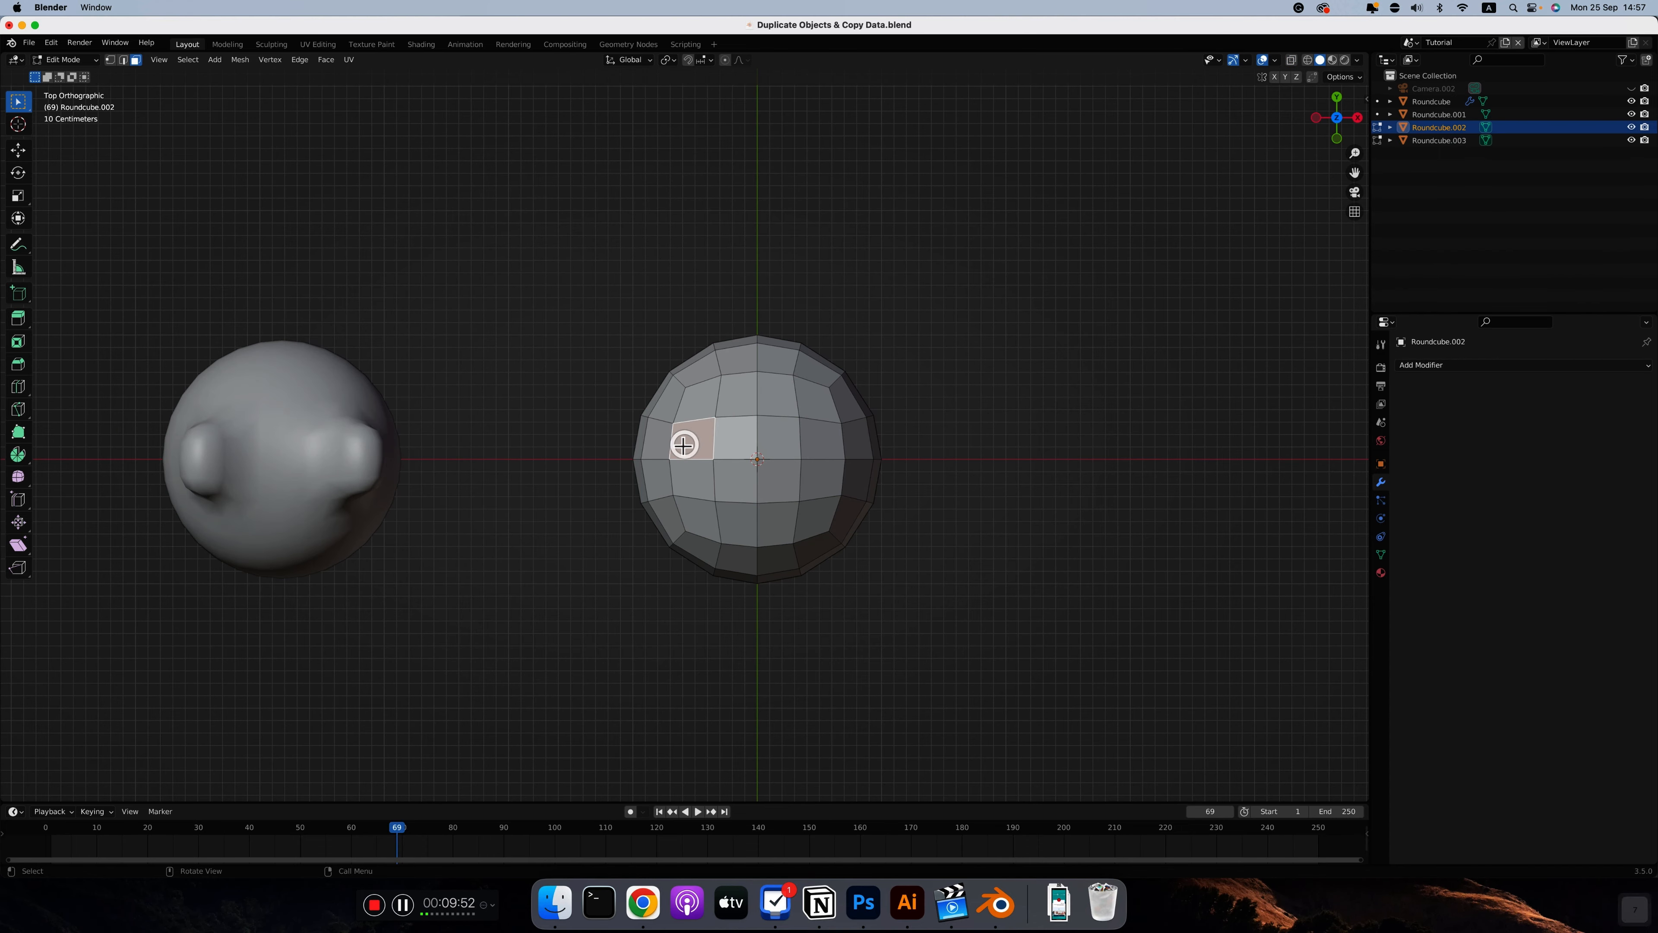
left_click(693, 481, "shift")
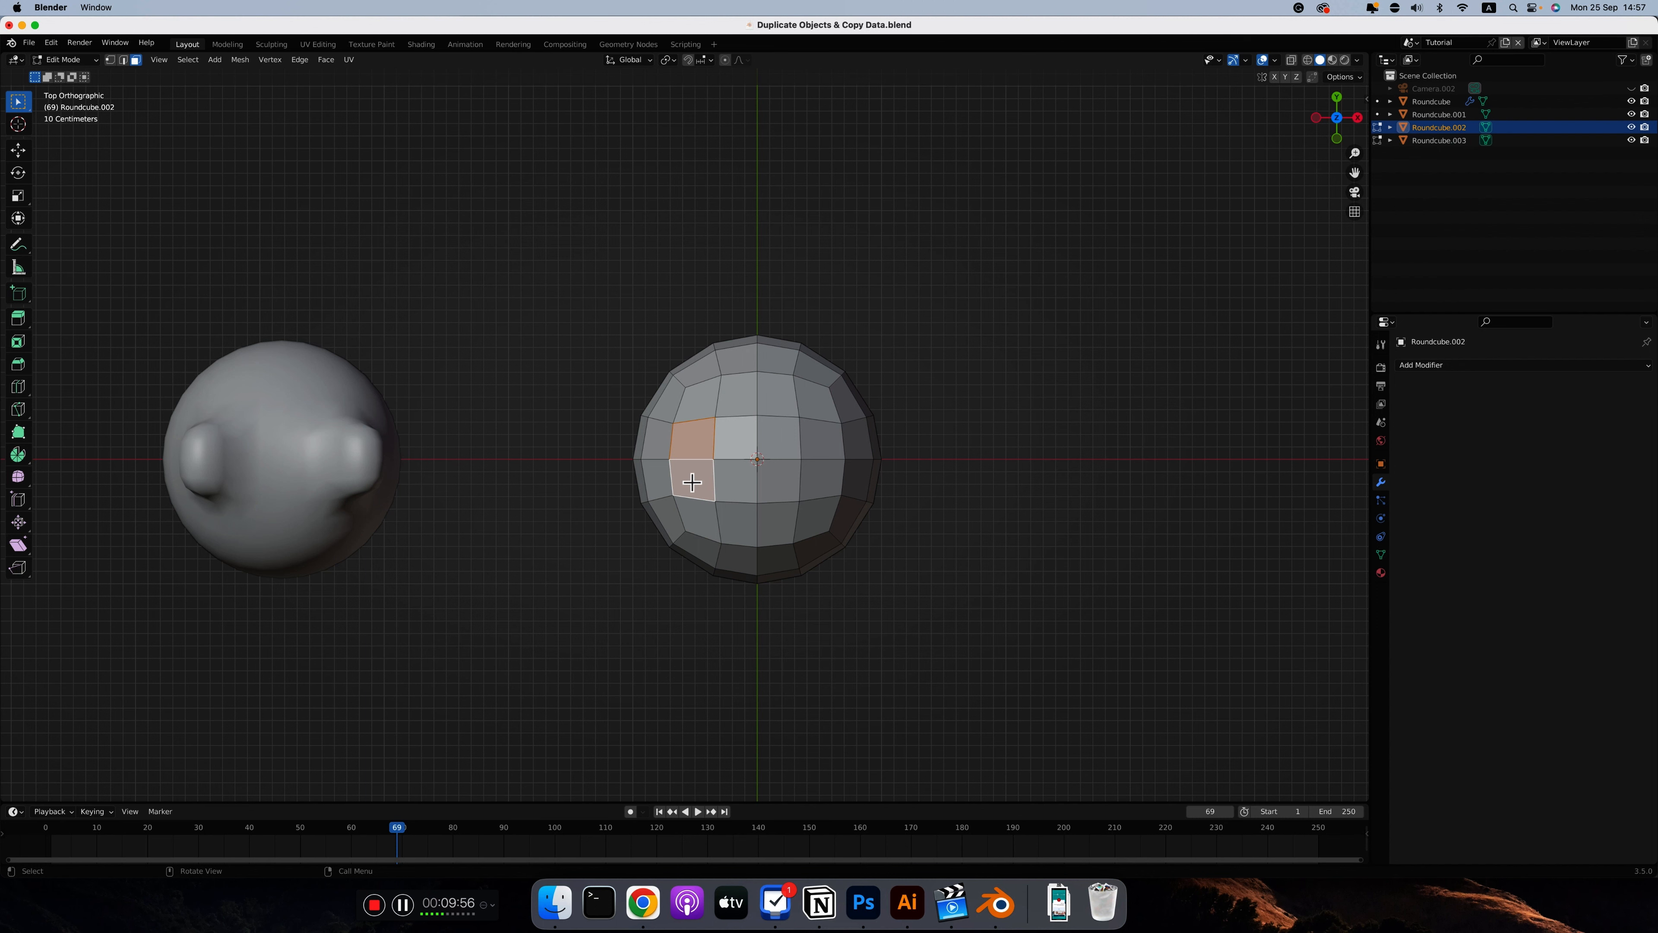
In front view, extrude the selected faces about 0.35 m along their normals as an ear, with a matching ear on the opposite side
key("1")
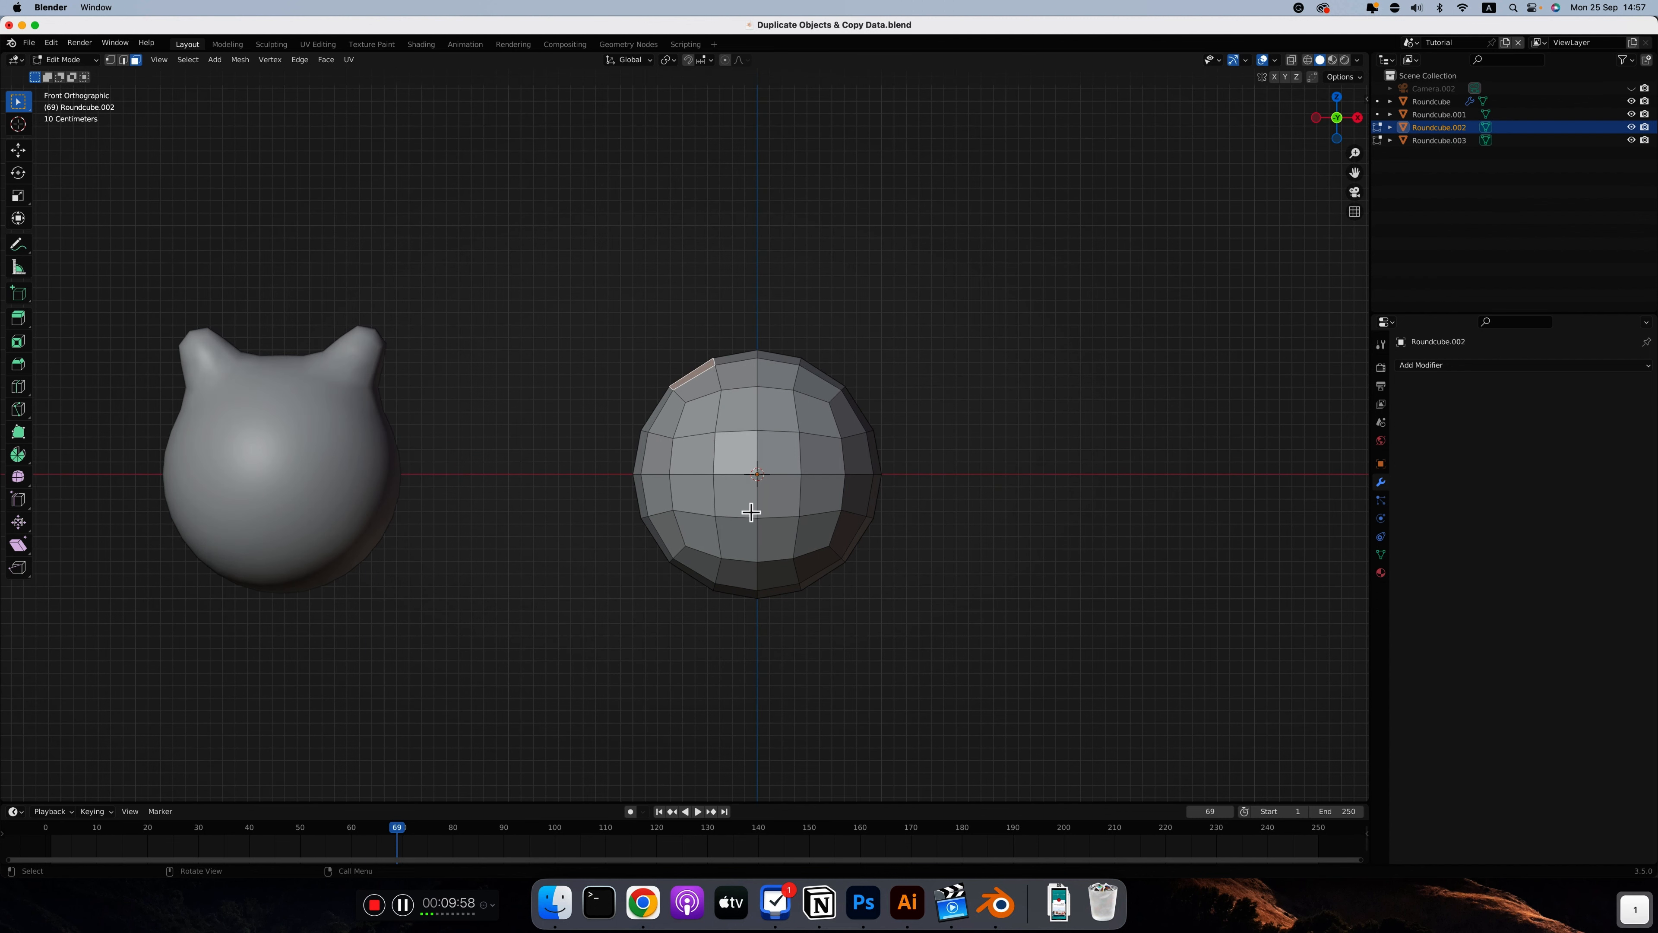
key("e")
left_click(878, 374)
middle_click_drag(878, 373, 844, 404)
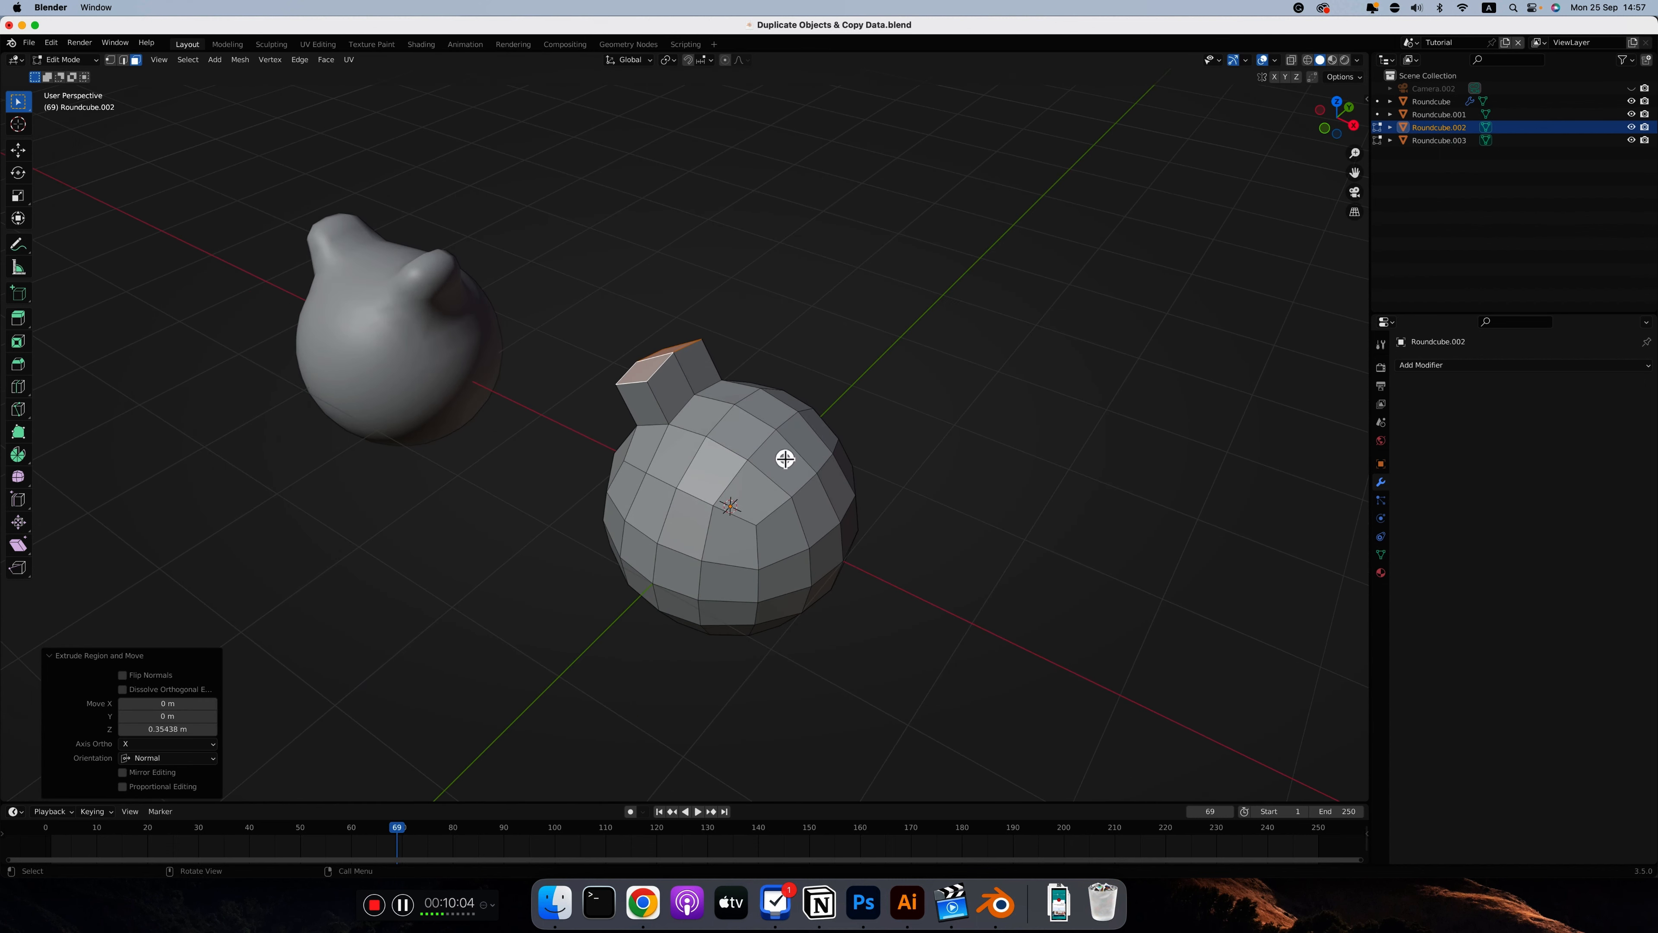
left_click(809, 438)
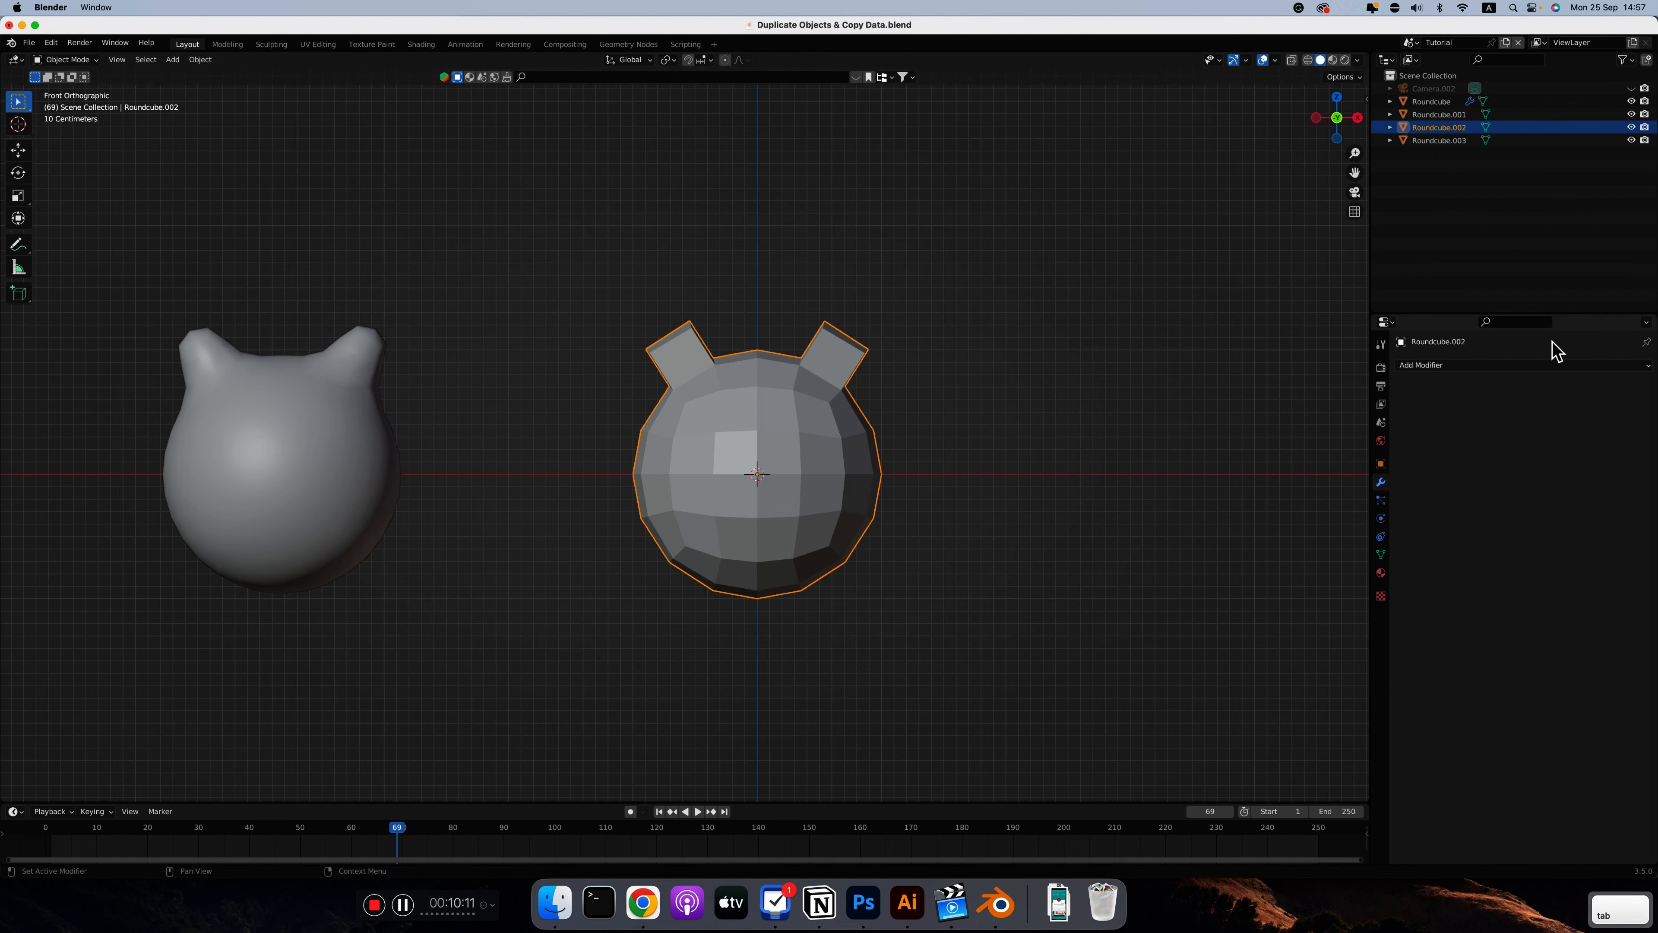
Add a Subdivision Surface modifier to the newly eared sphere and shade it smooth
left_click(1495, 367)
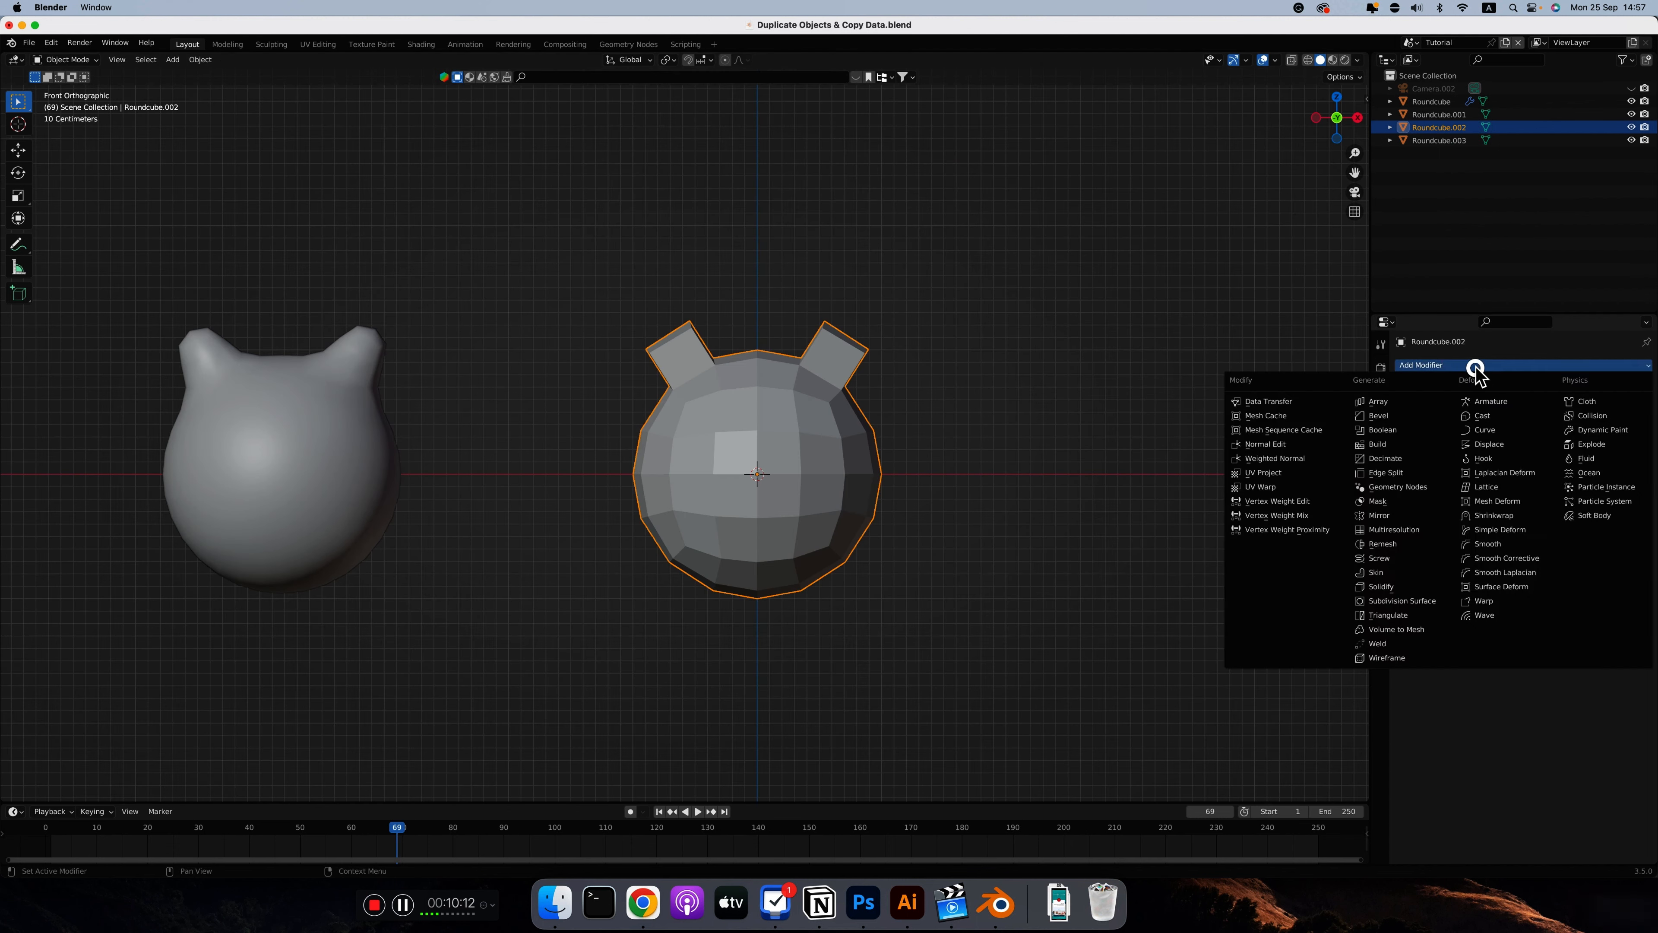
left_click(1411, 594)
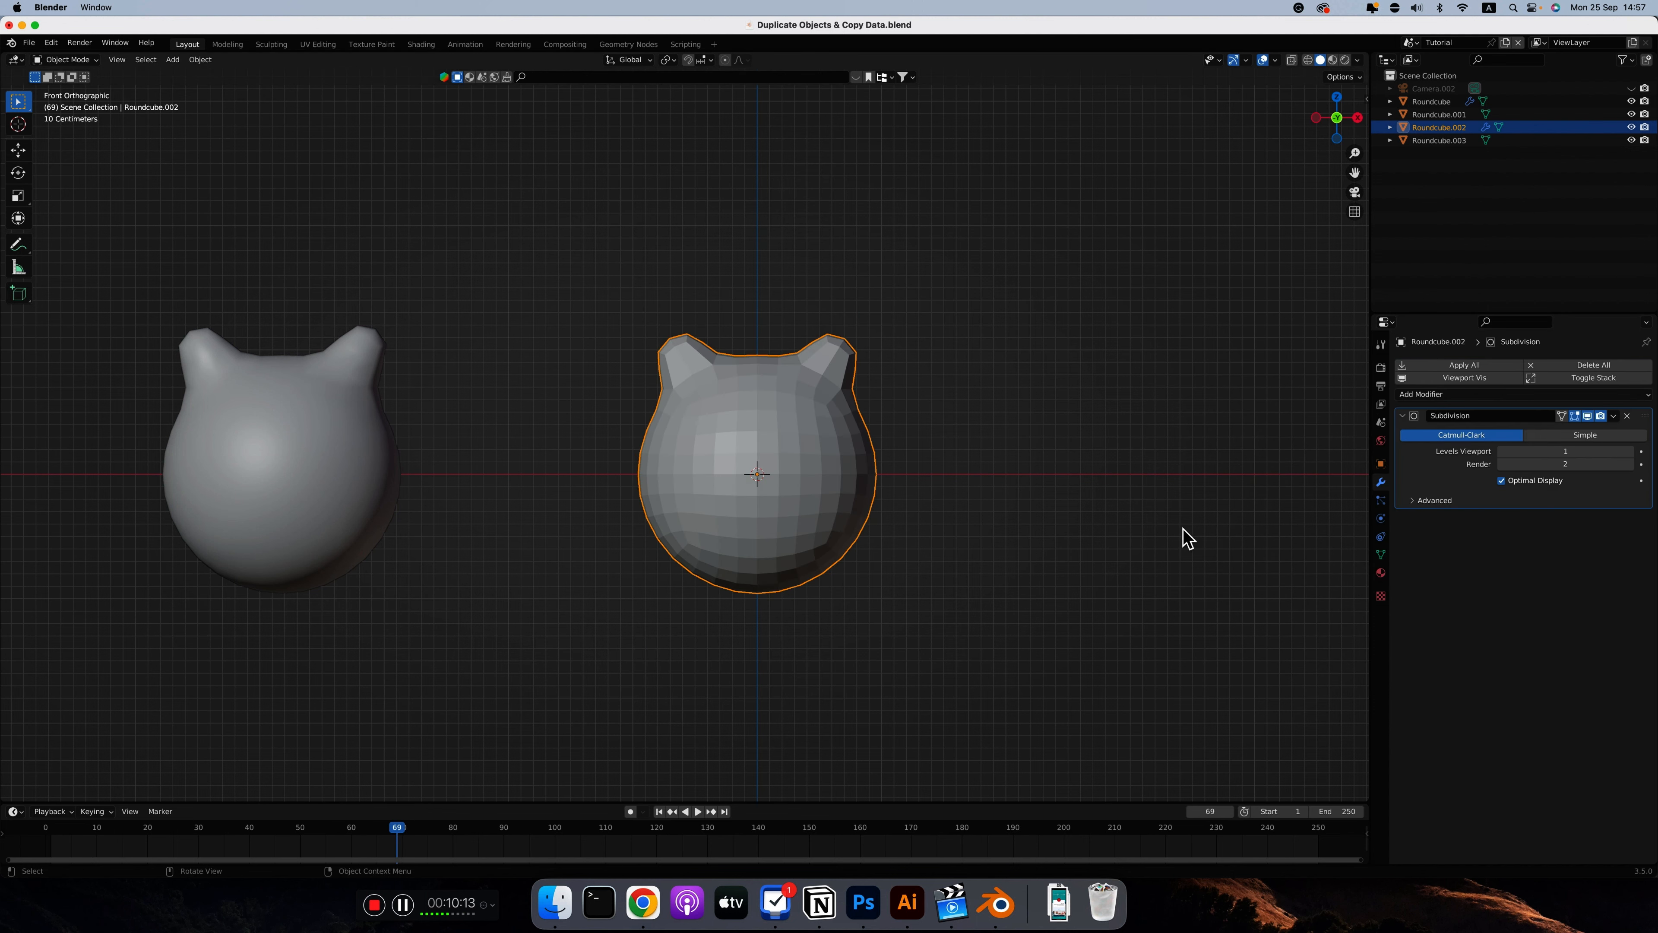
right_click(828, 480)
left_click(780, 476)
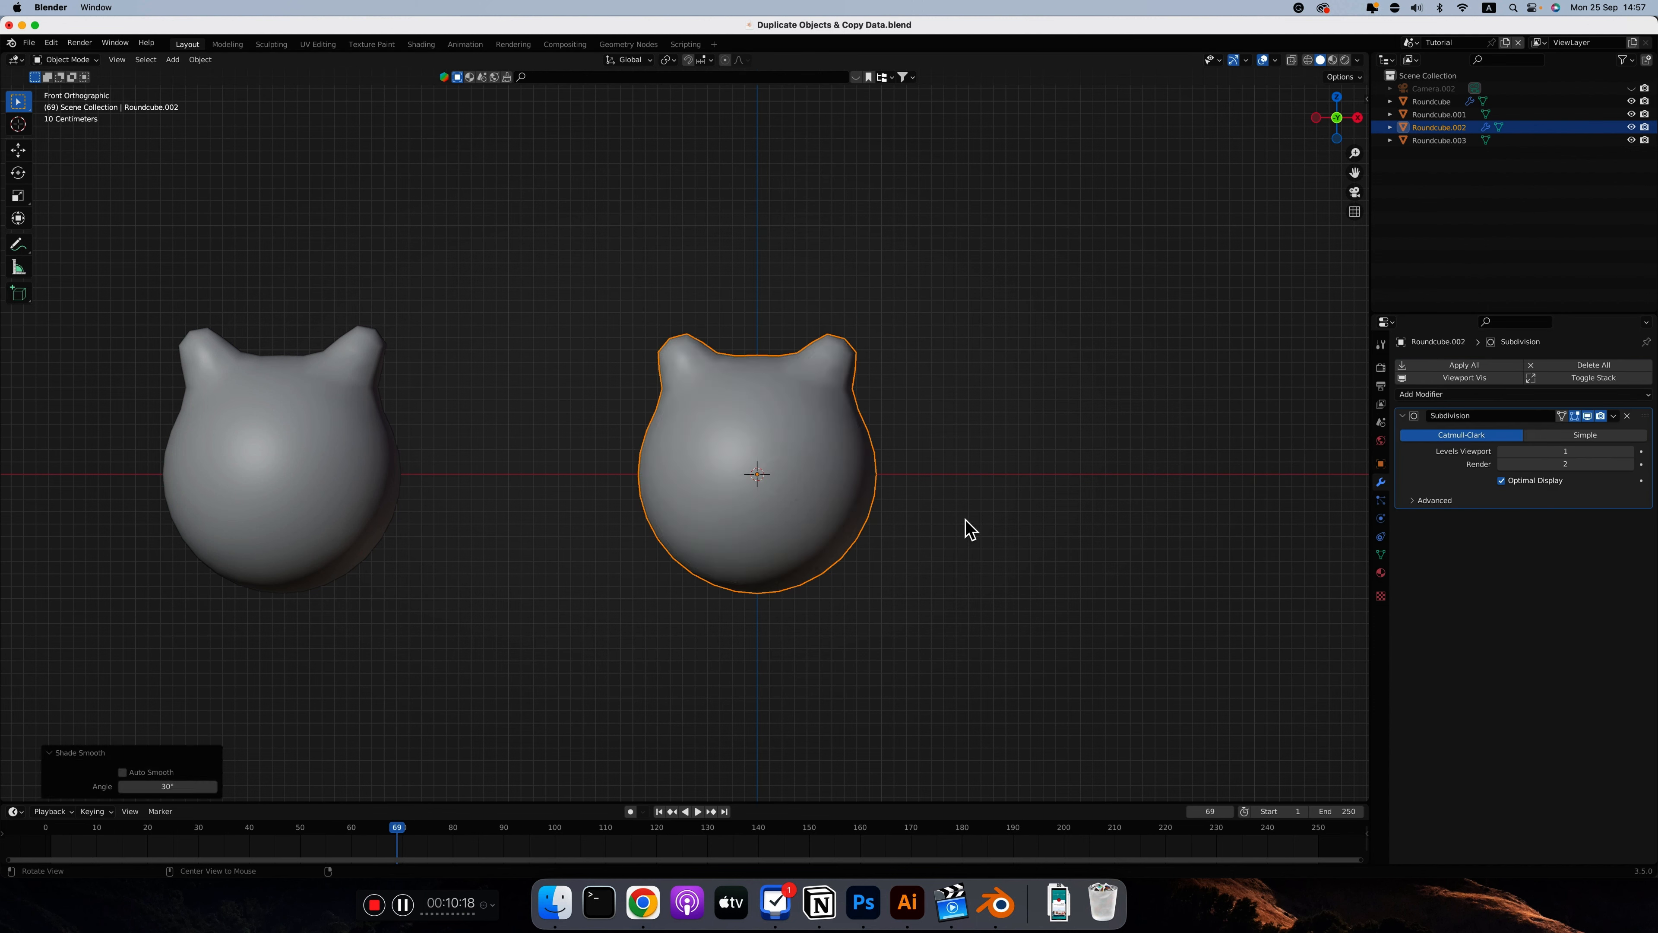
Using X-ray, move the inner linked duplicate about 2.27 m along X out of the eared sphere, and turn X-ray off
key("alt+z")
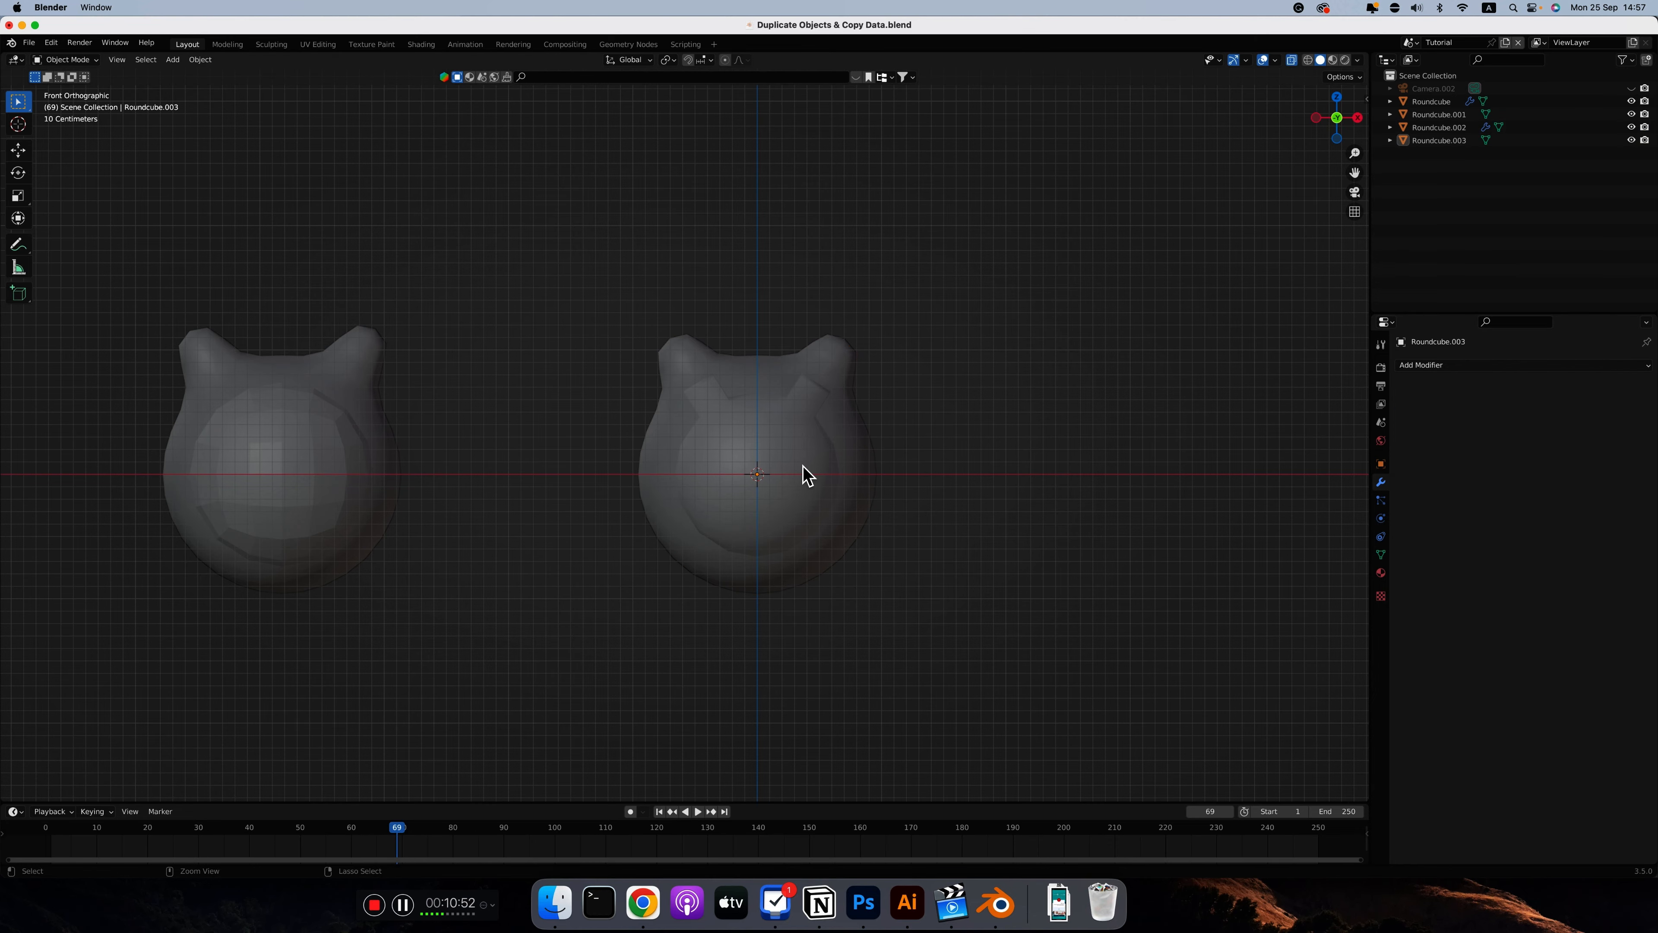
scroll(803, 470, "up", 4)
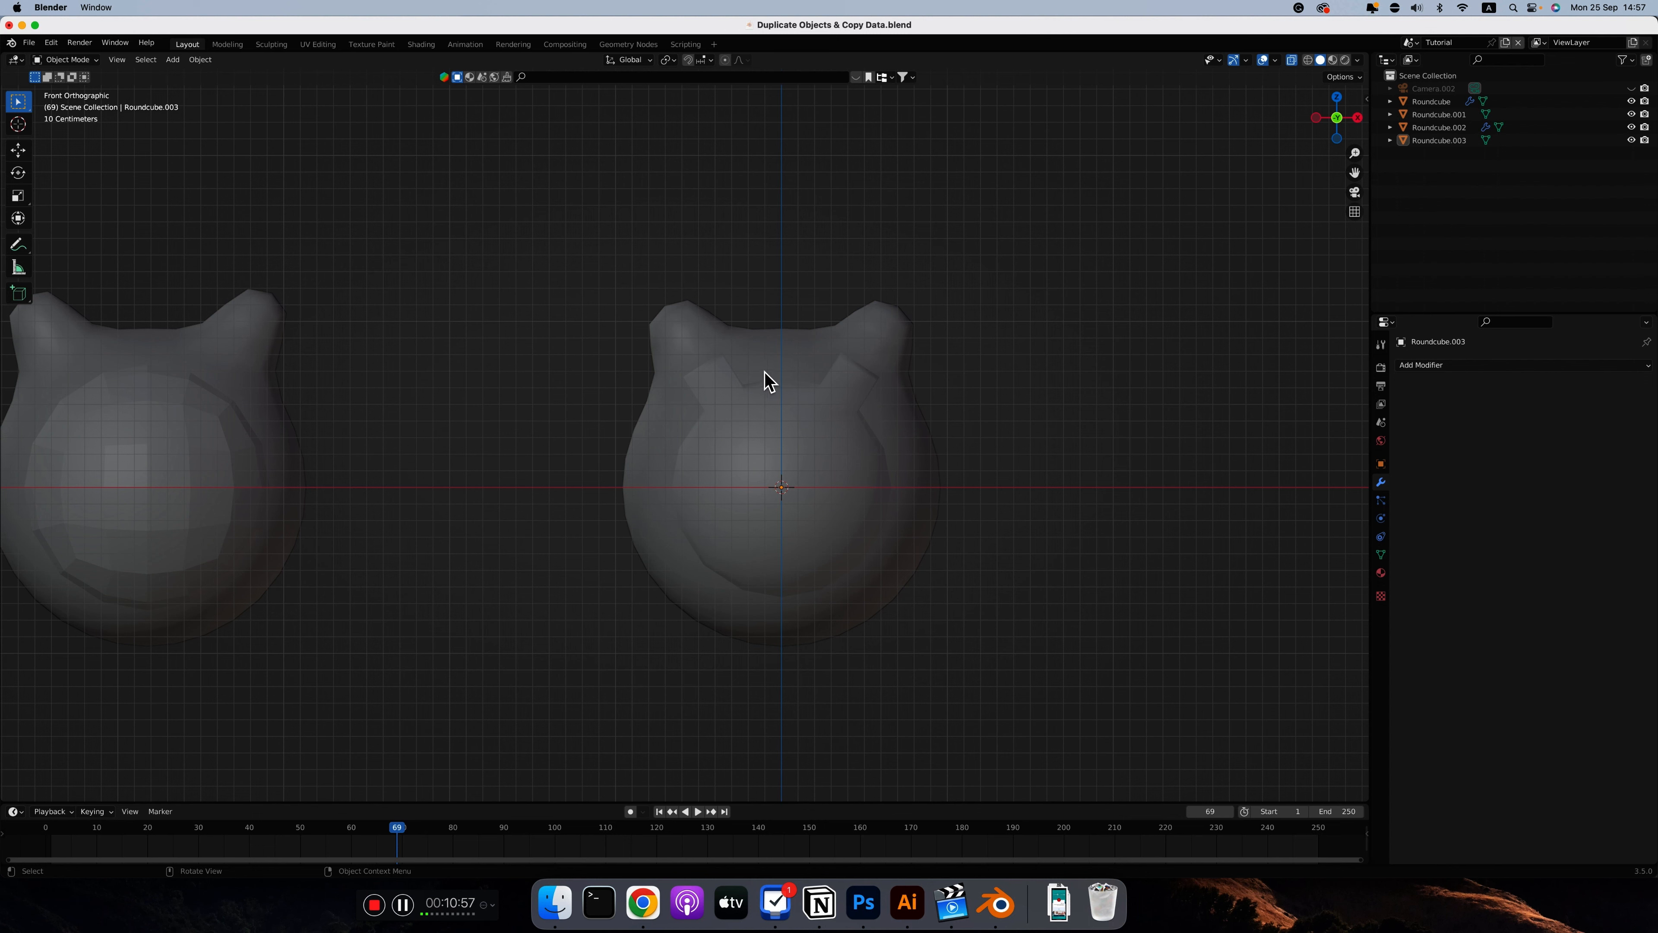
left_click(761, 392)
key("g")
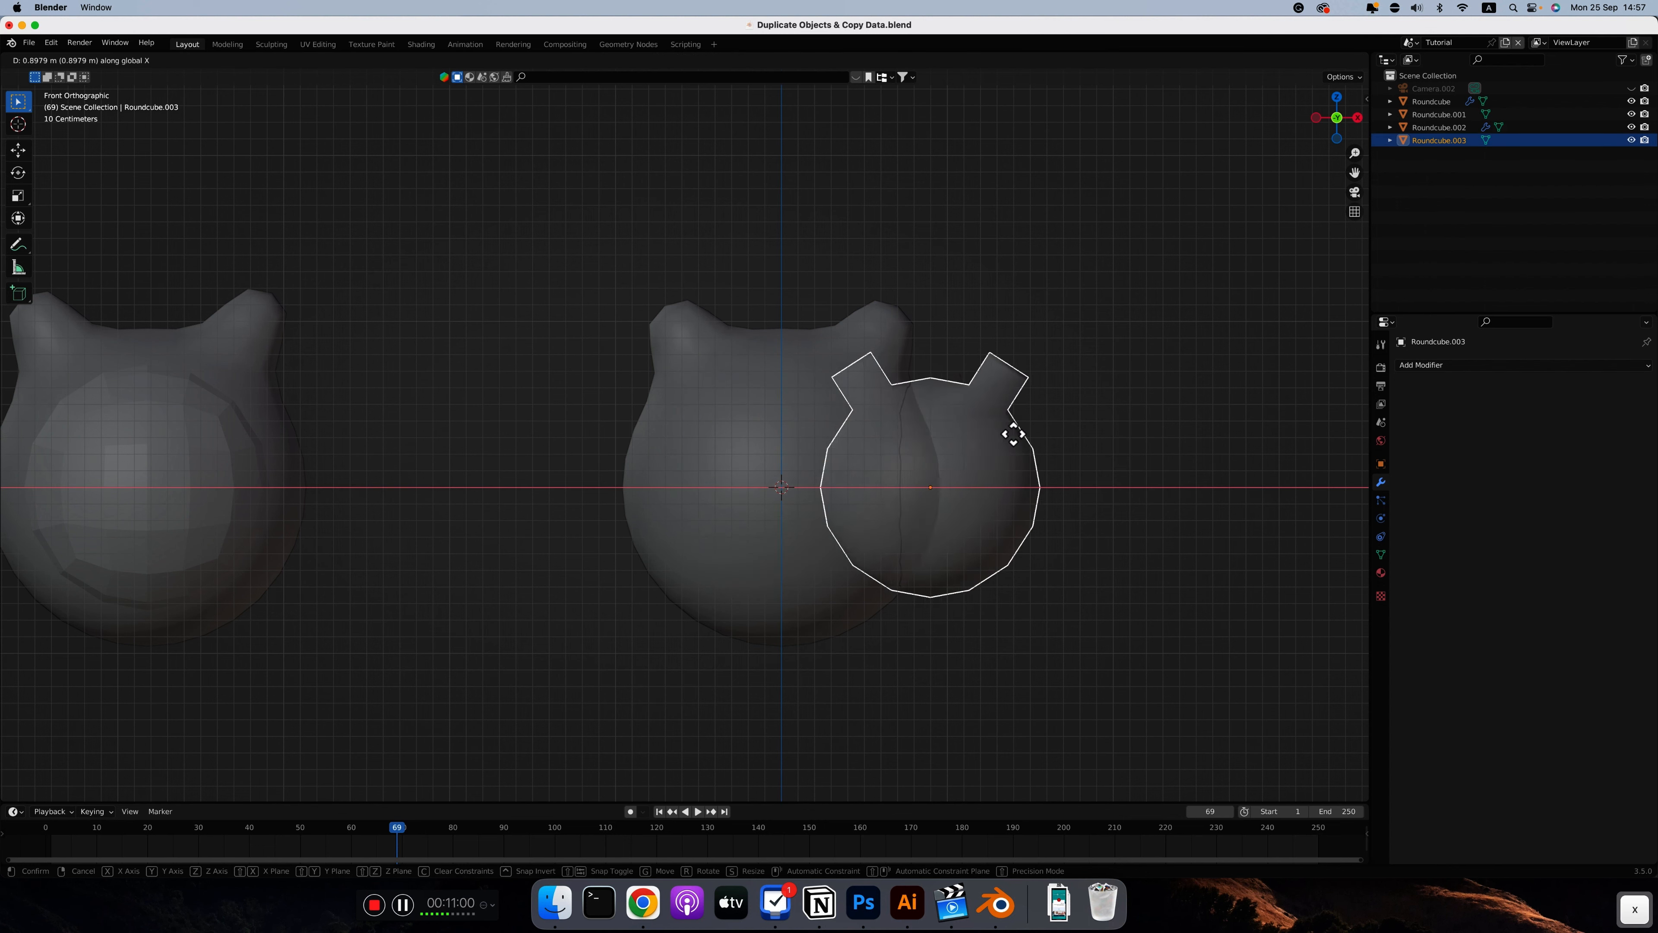
key("x")
left_click(1159, 433)
key("alt+z")
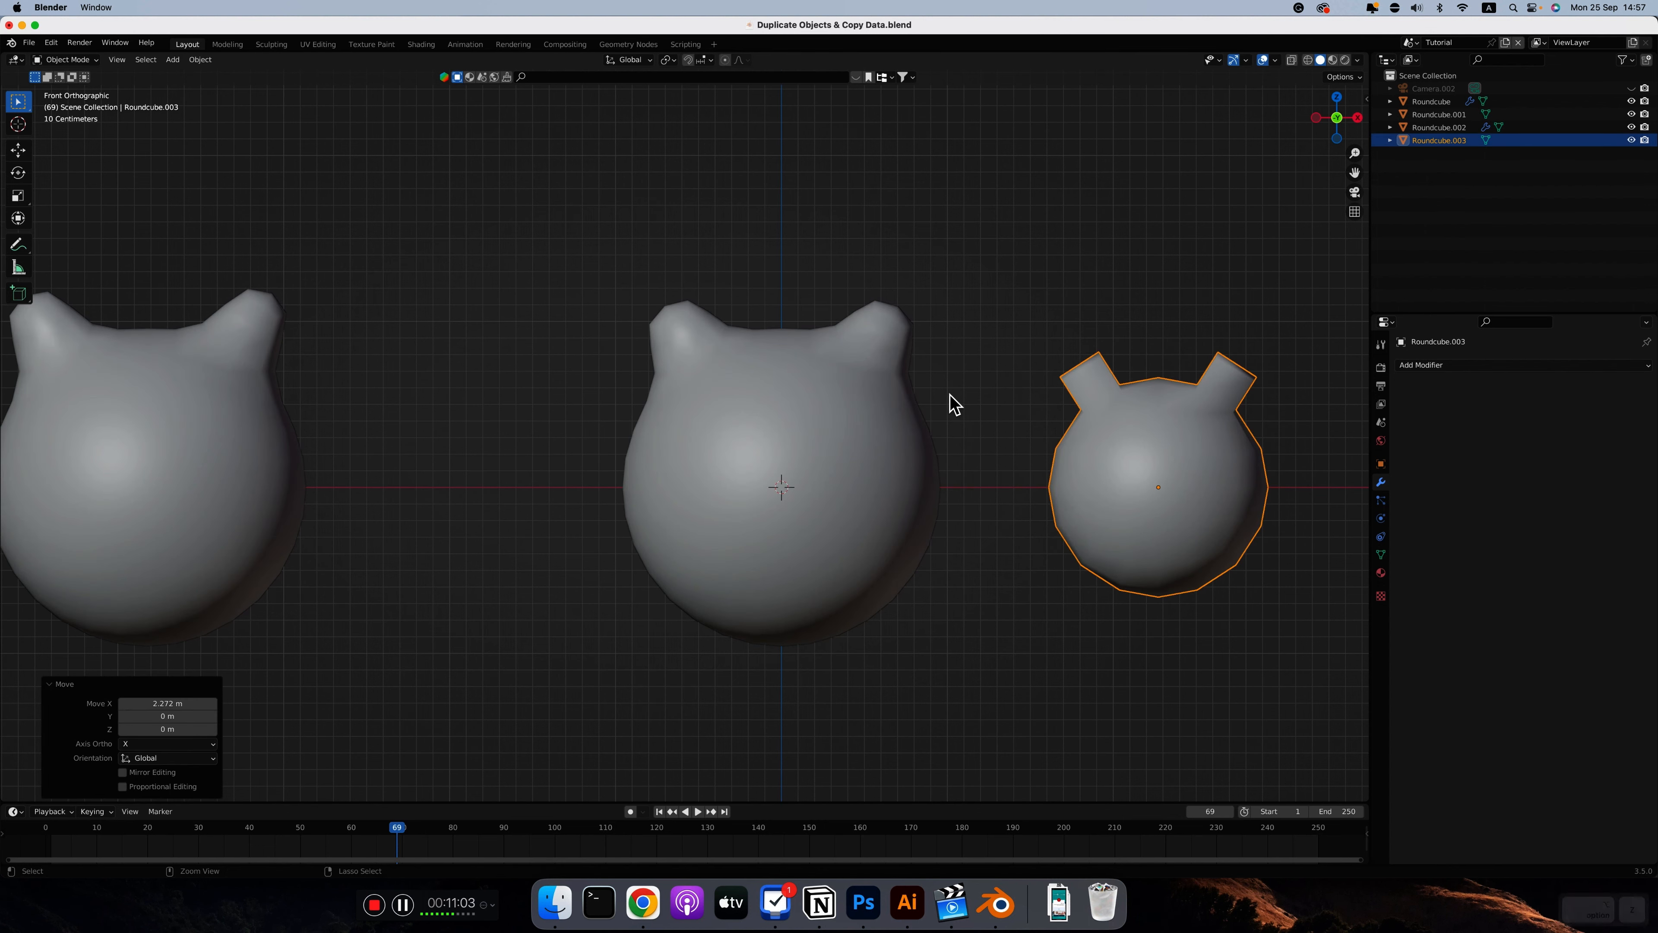
Switch the large middle sphere to flat shading and back to smooth to compare how its linked duplicate responds
scroll(953, 401, "down", 1)
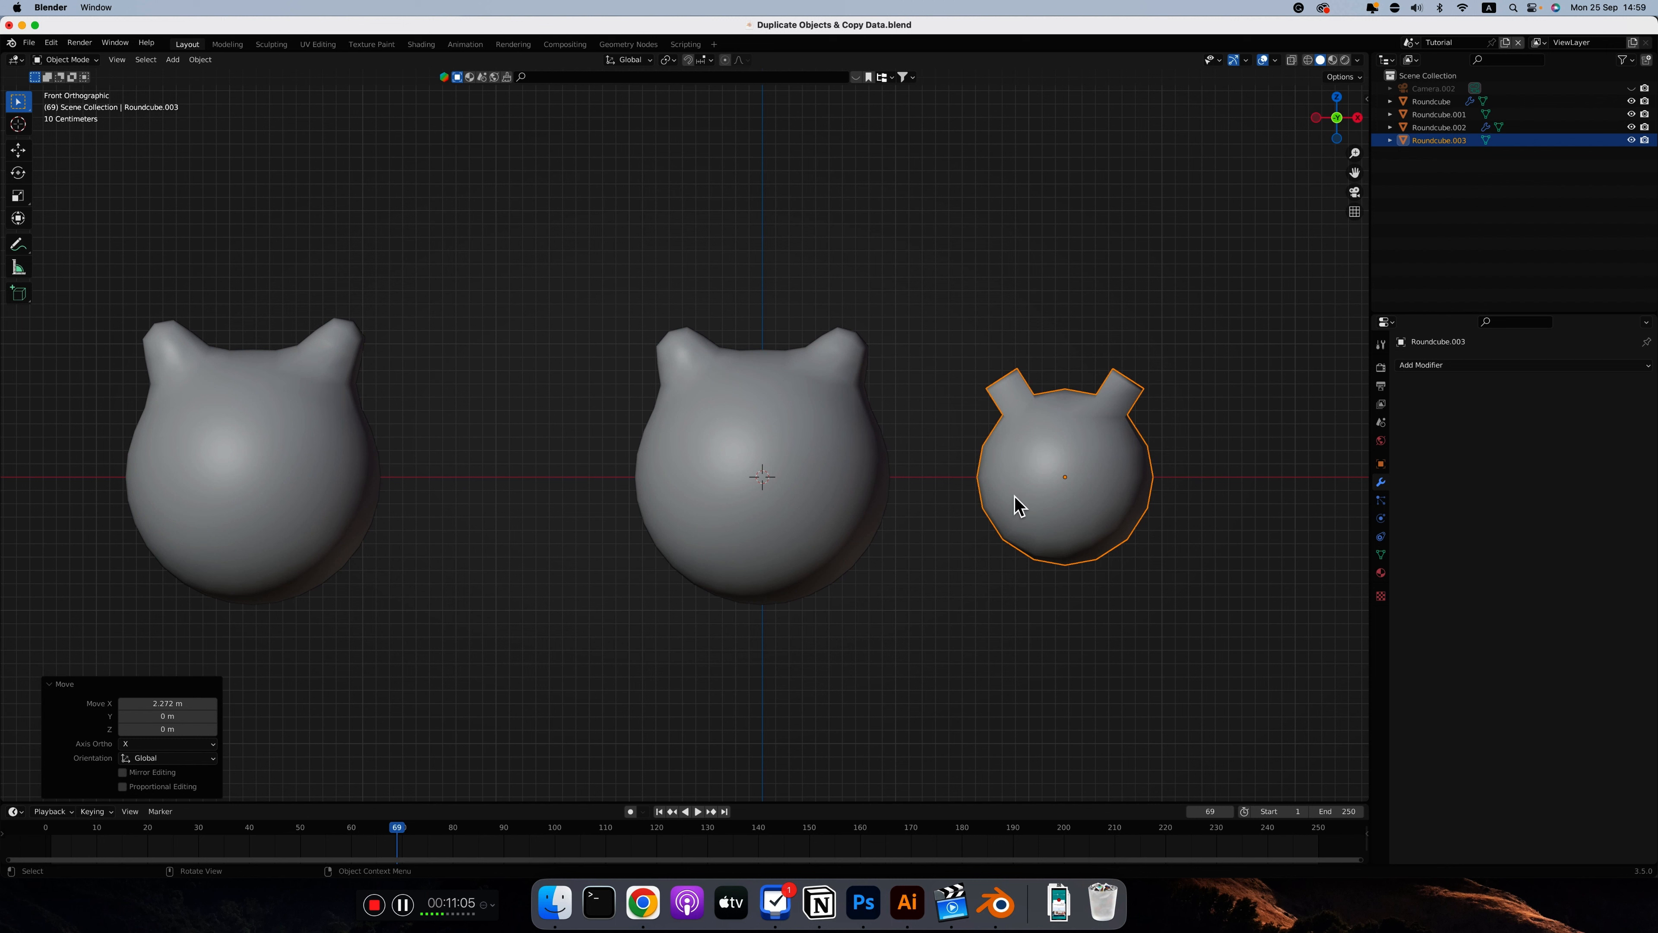
right_click(858, 472)
left_click(922, 488)
left_click(833, 486)
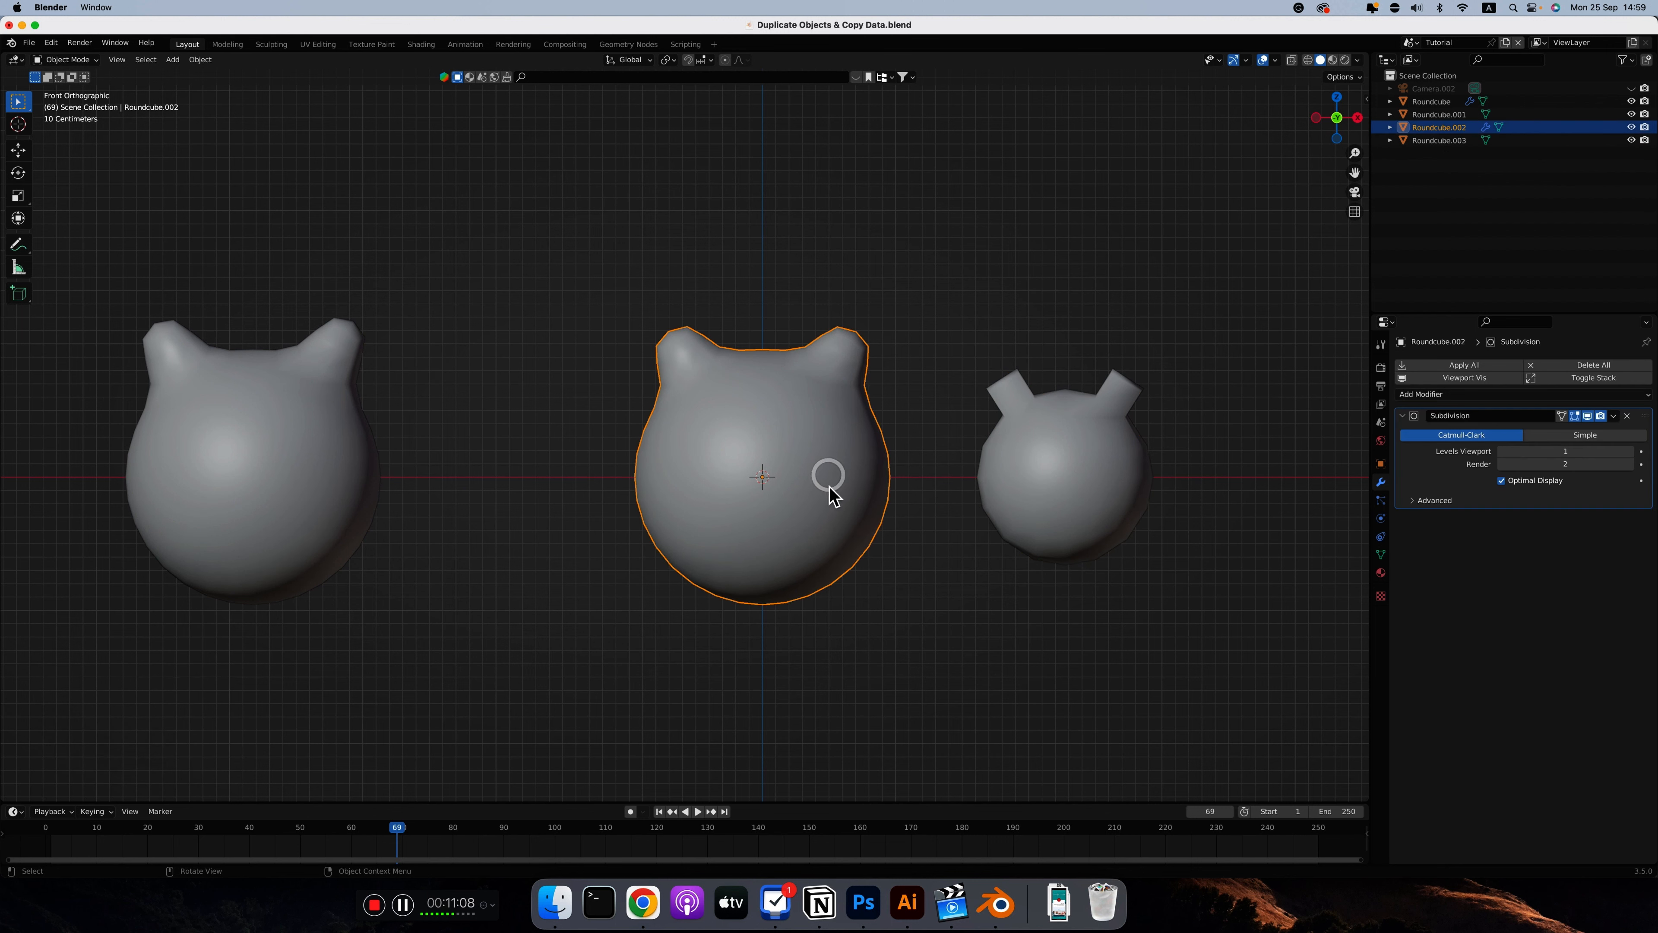
right_click(804, 419)
left_click(767, 484)
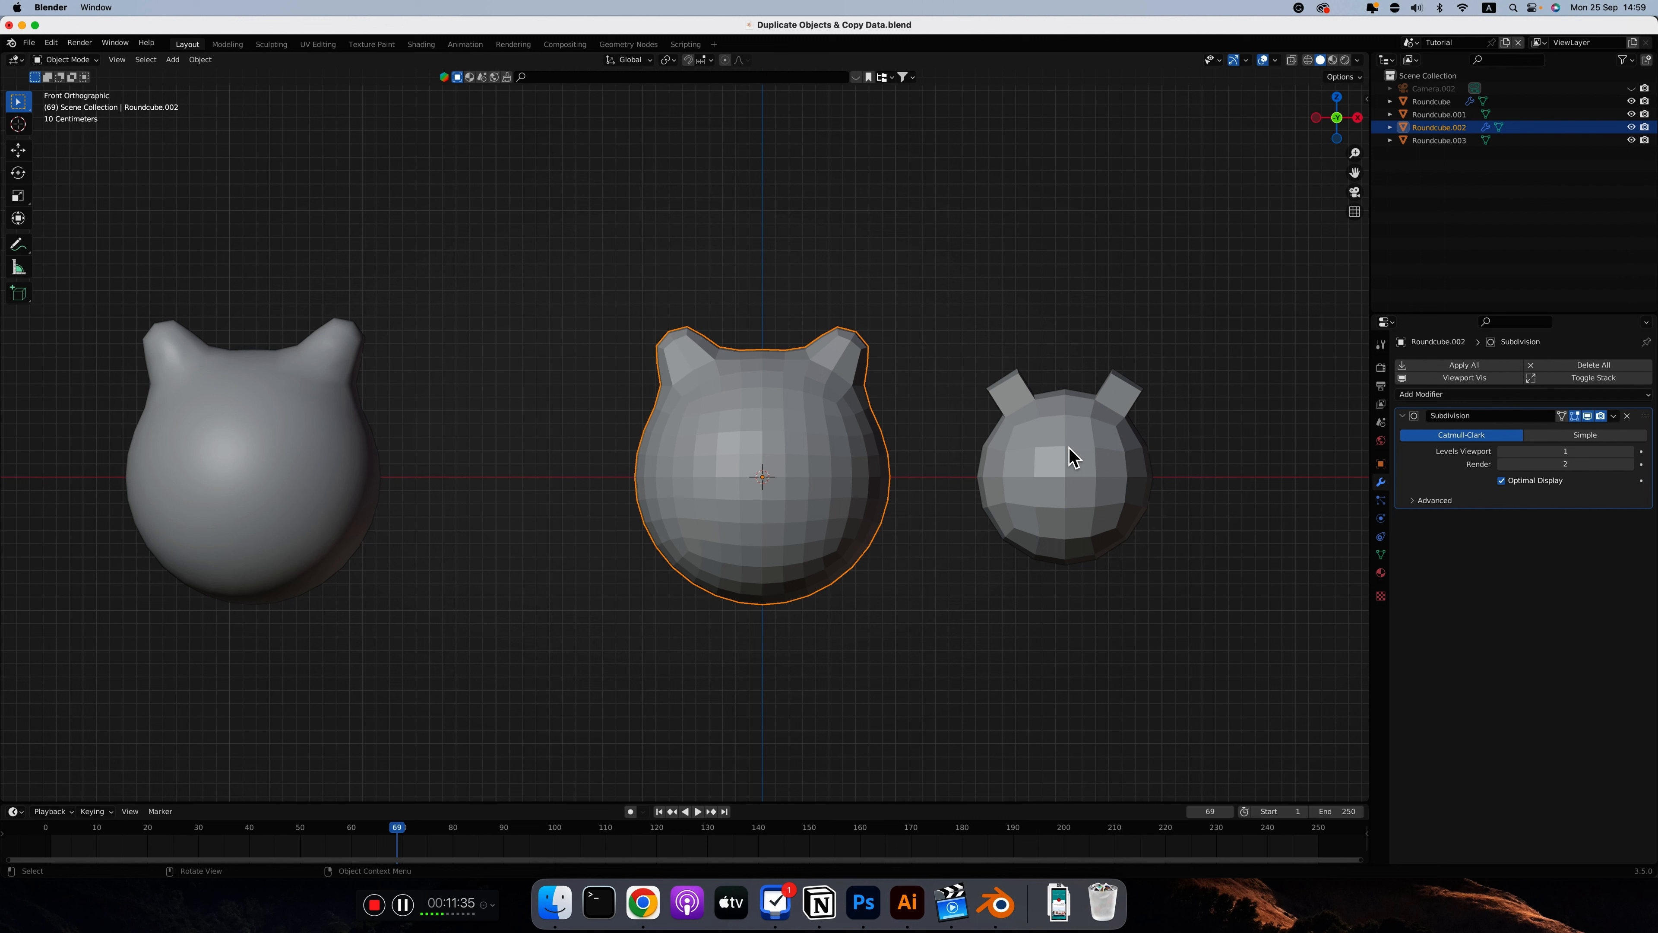
right_click(824, 433)
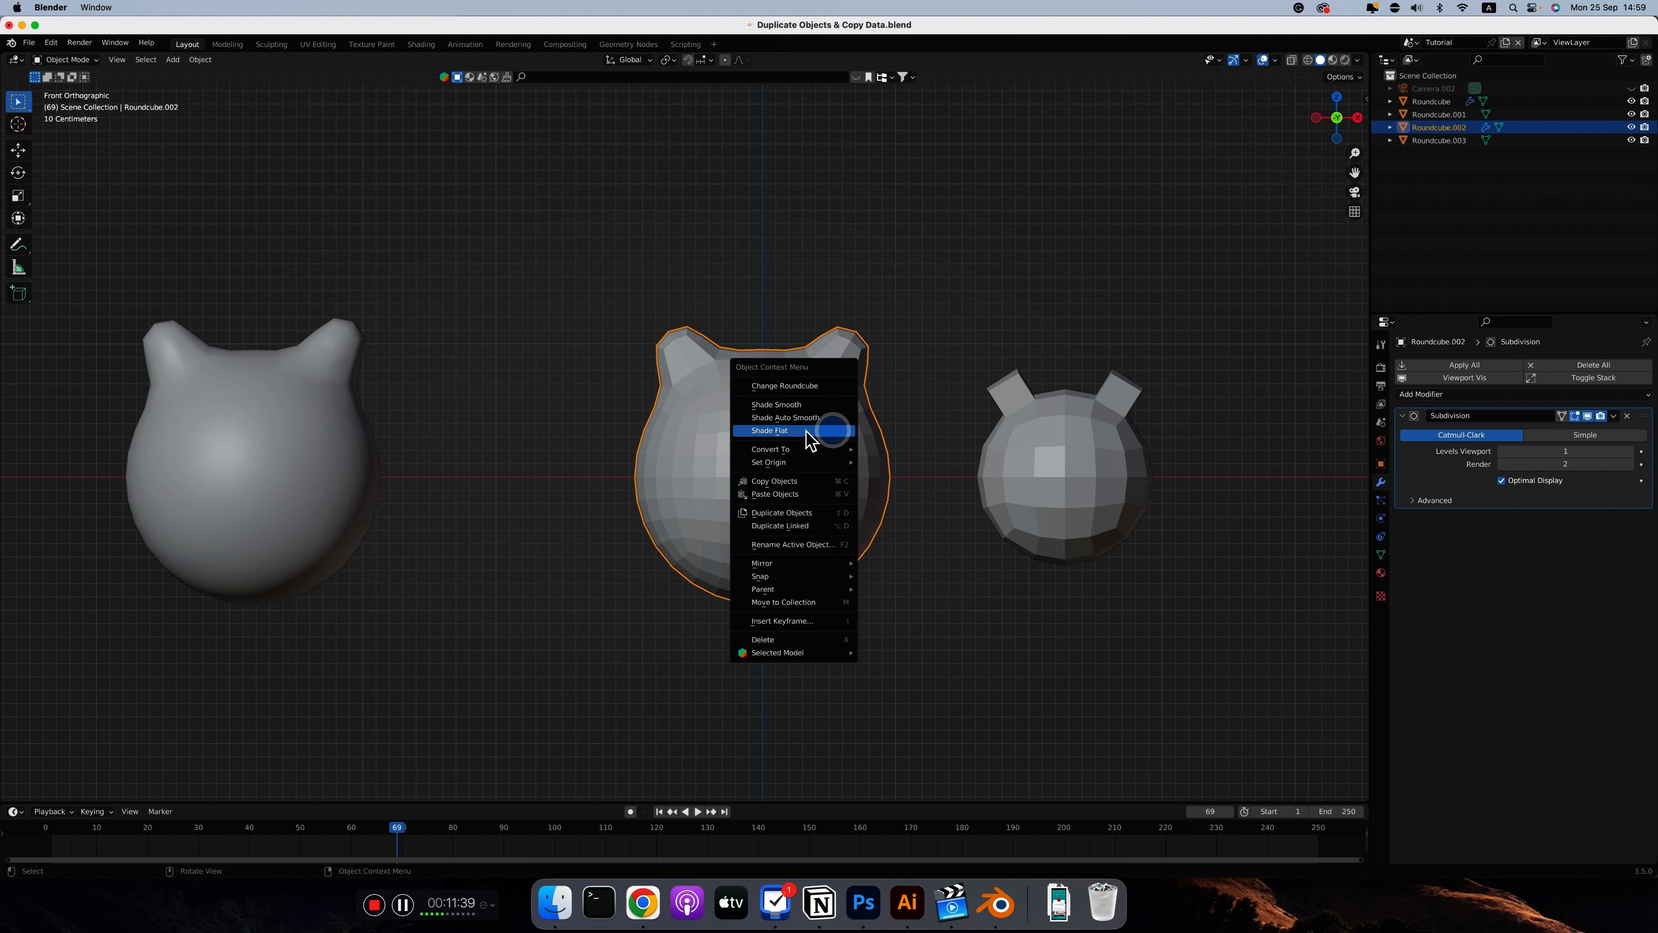
left_click(791, 406)
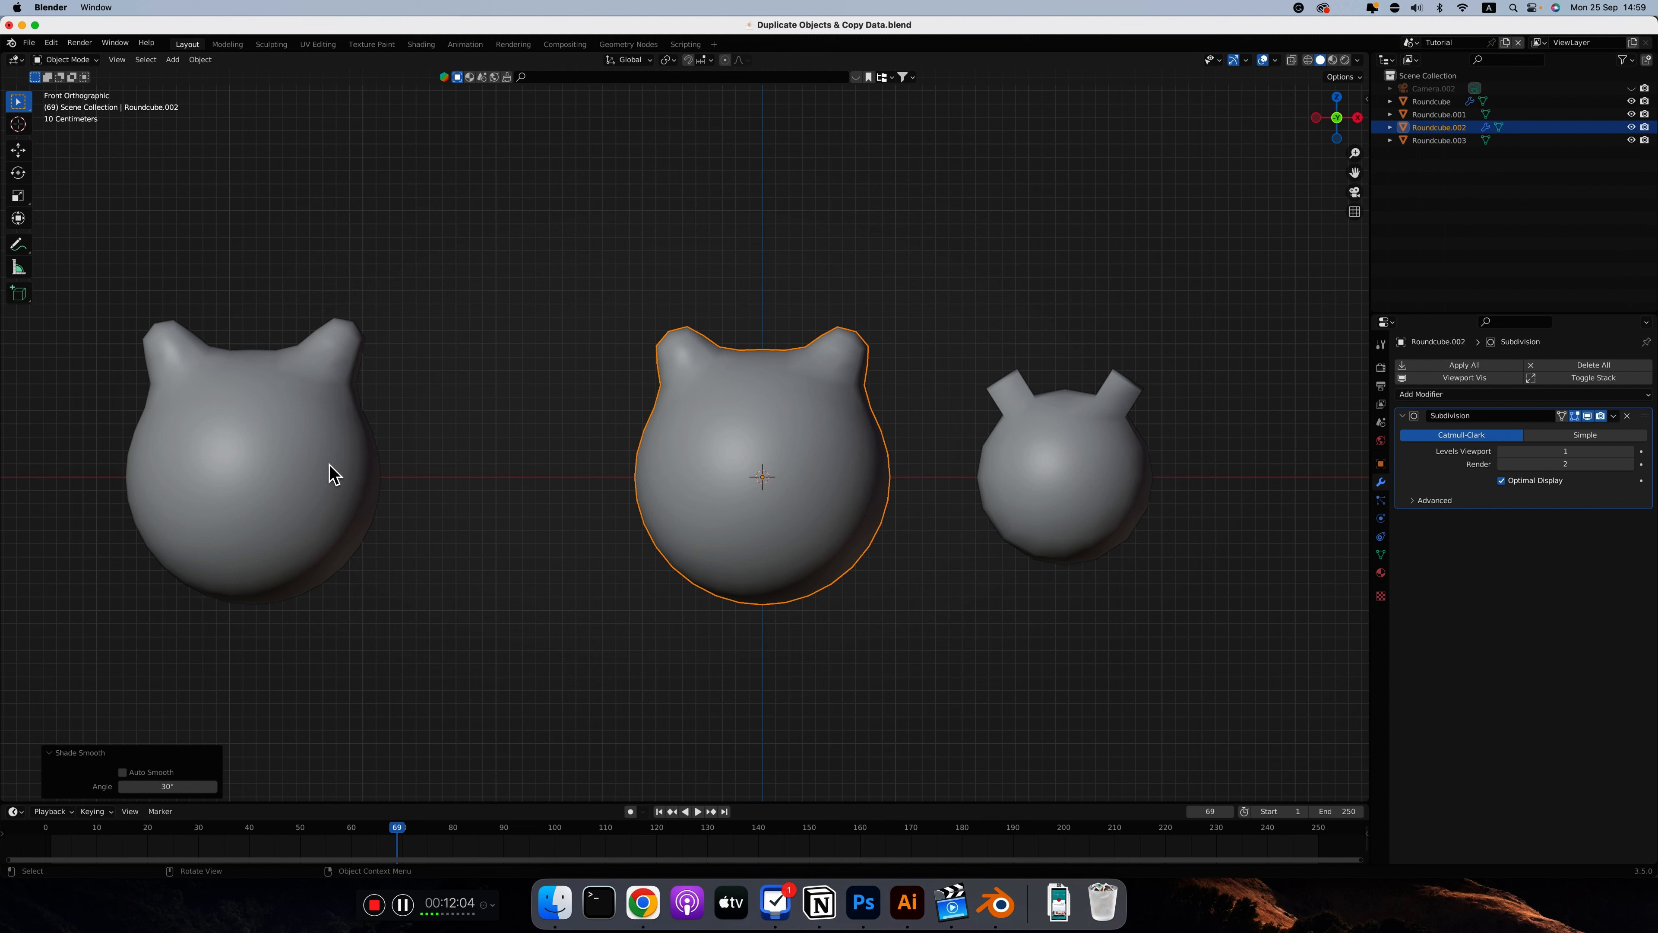
Using X-ray, move the first eared sphere's inner regular duplicate about -1.79 m along X, and leave it deselected with X-ray off
left_click(279, 466)
key("alt+z")
left_click(268, 473)
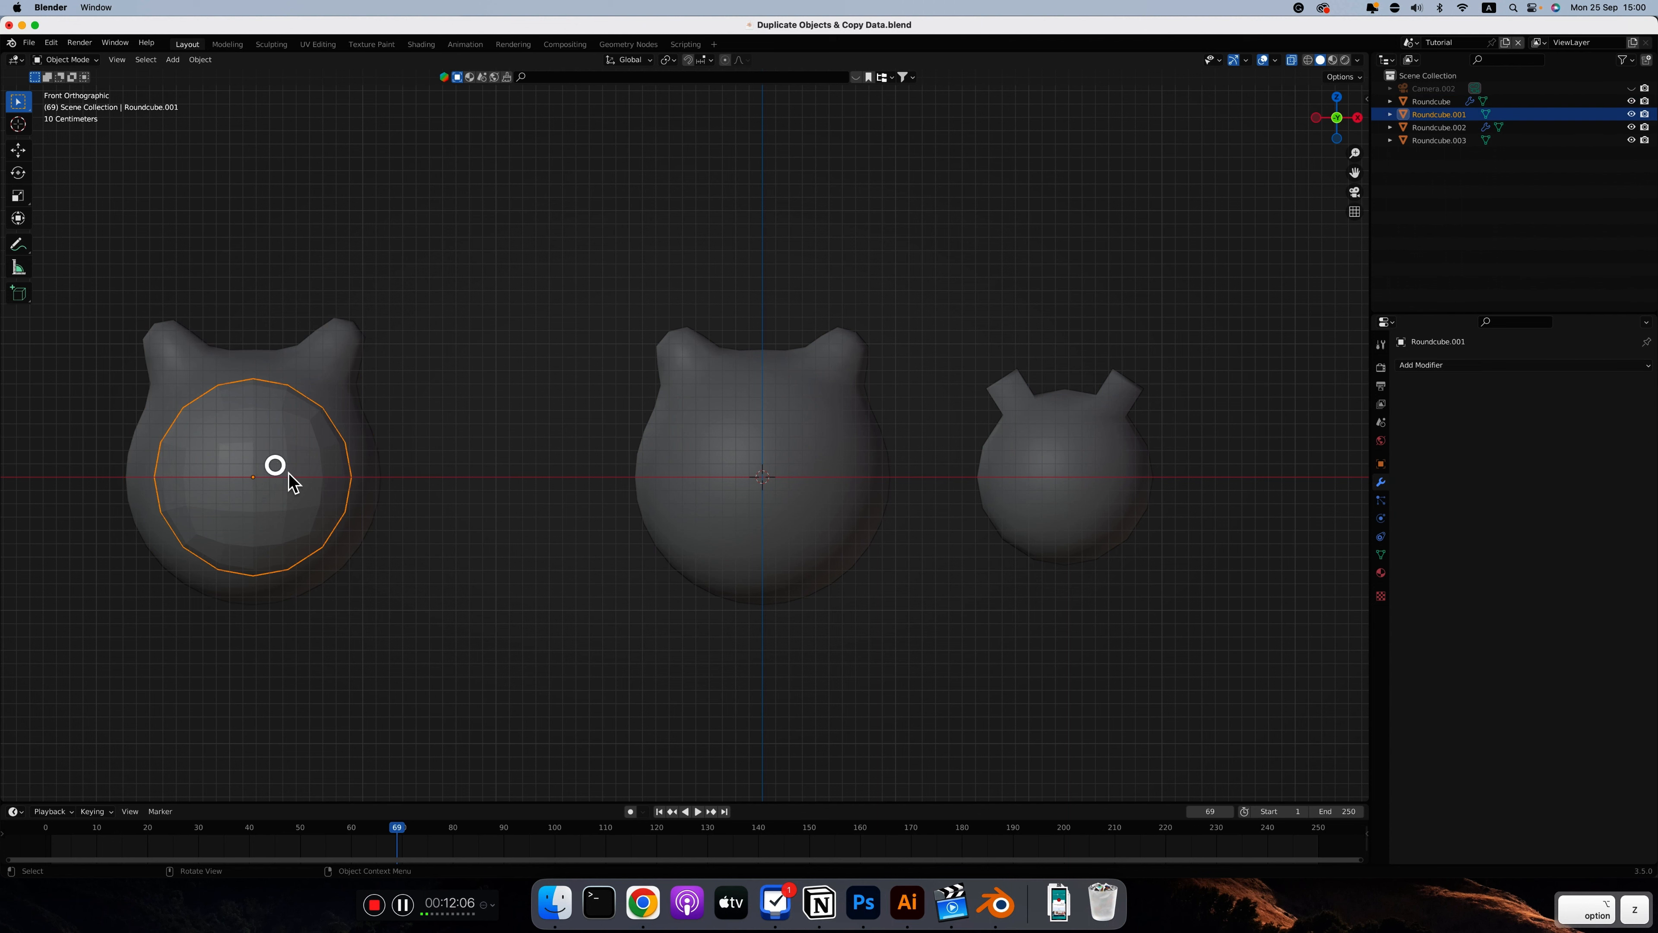
key("g")
key("x")
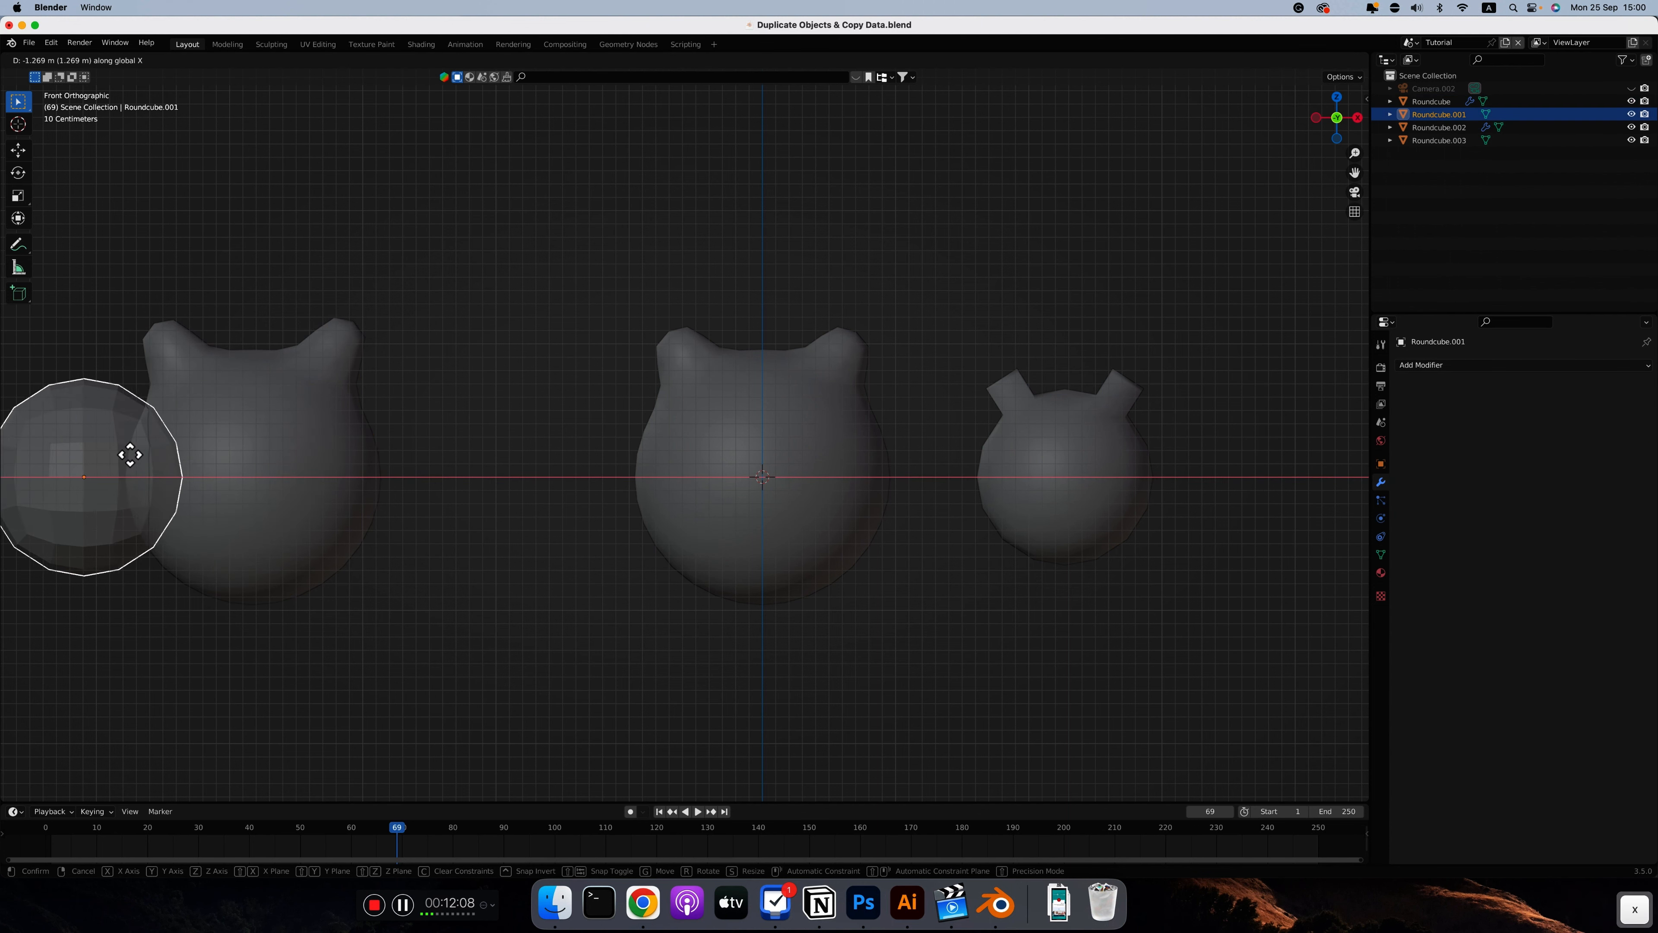
left_click(508, 455)
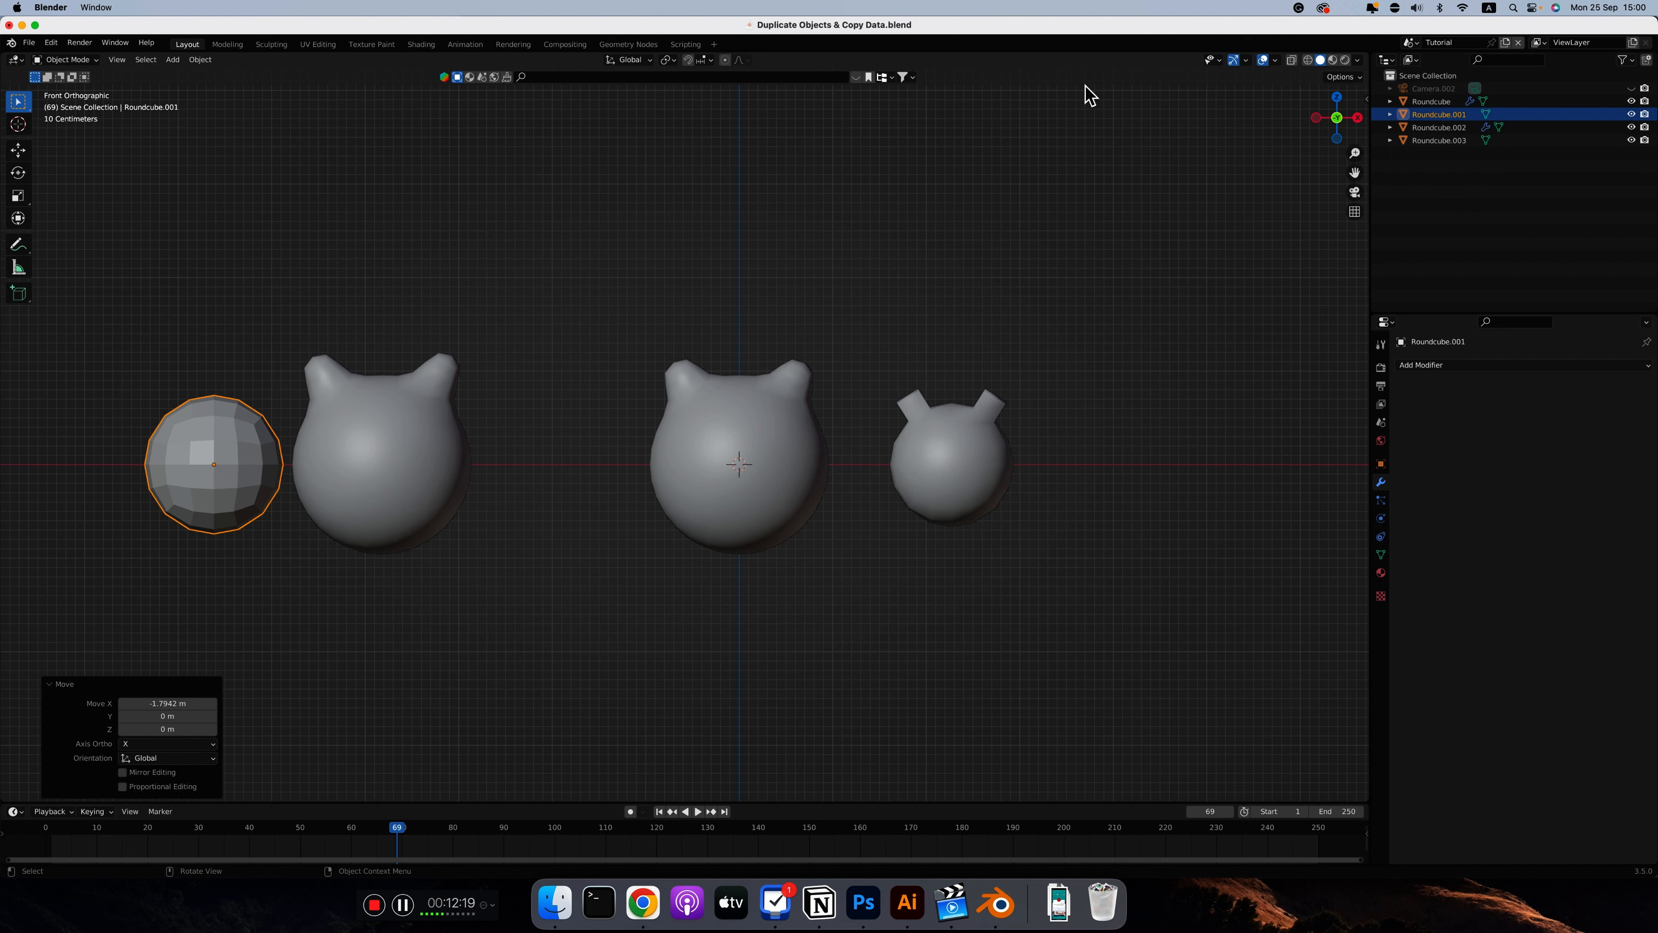
left_click(1291, 60)
left_click(1291, 60)
left_click(530, 366)
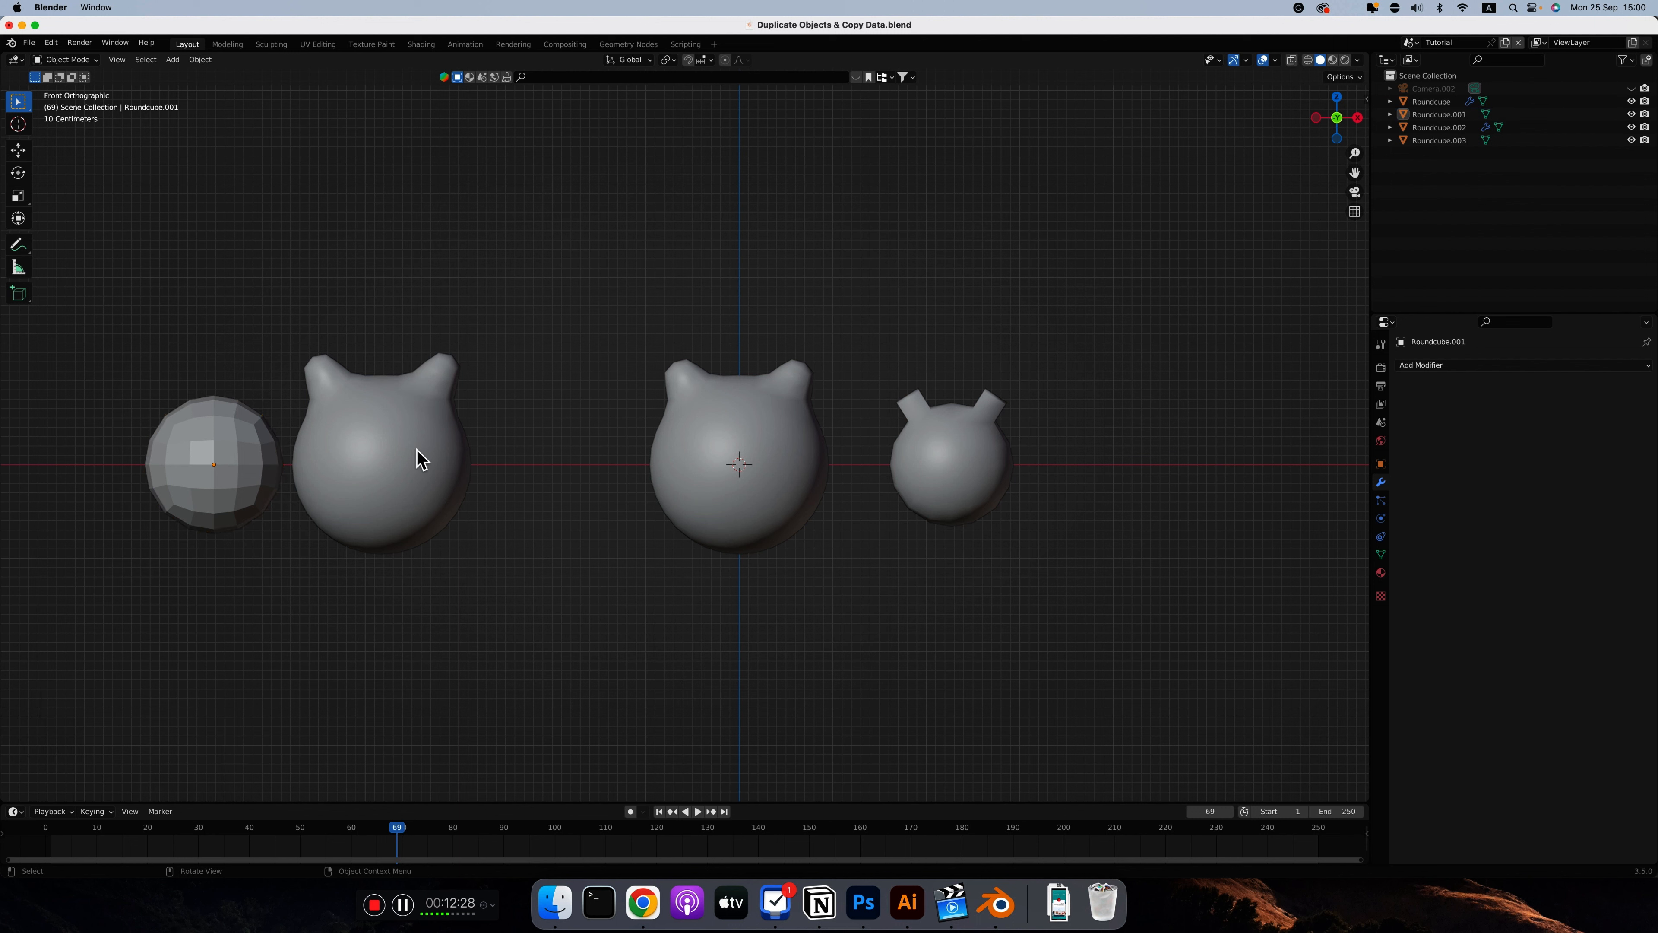
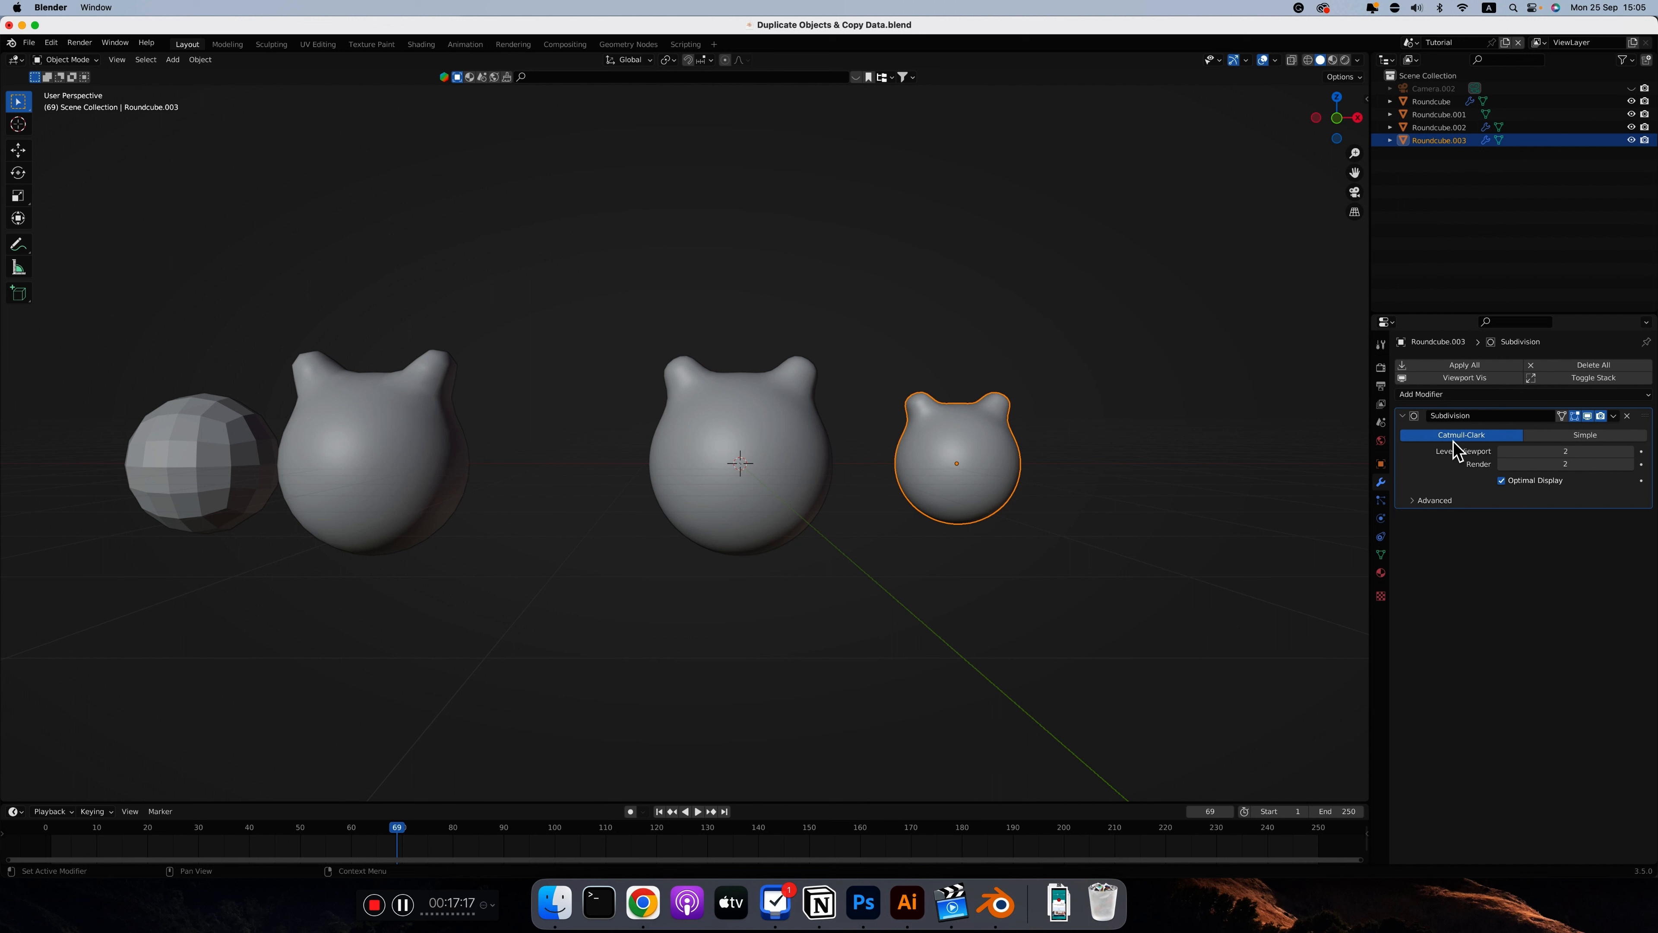
Set the small linked duplicate's Subdivision modifier to Simple and copy that setting to the larger eared sphere beside it
left_click(1593, 436)
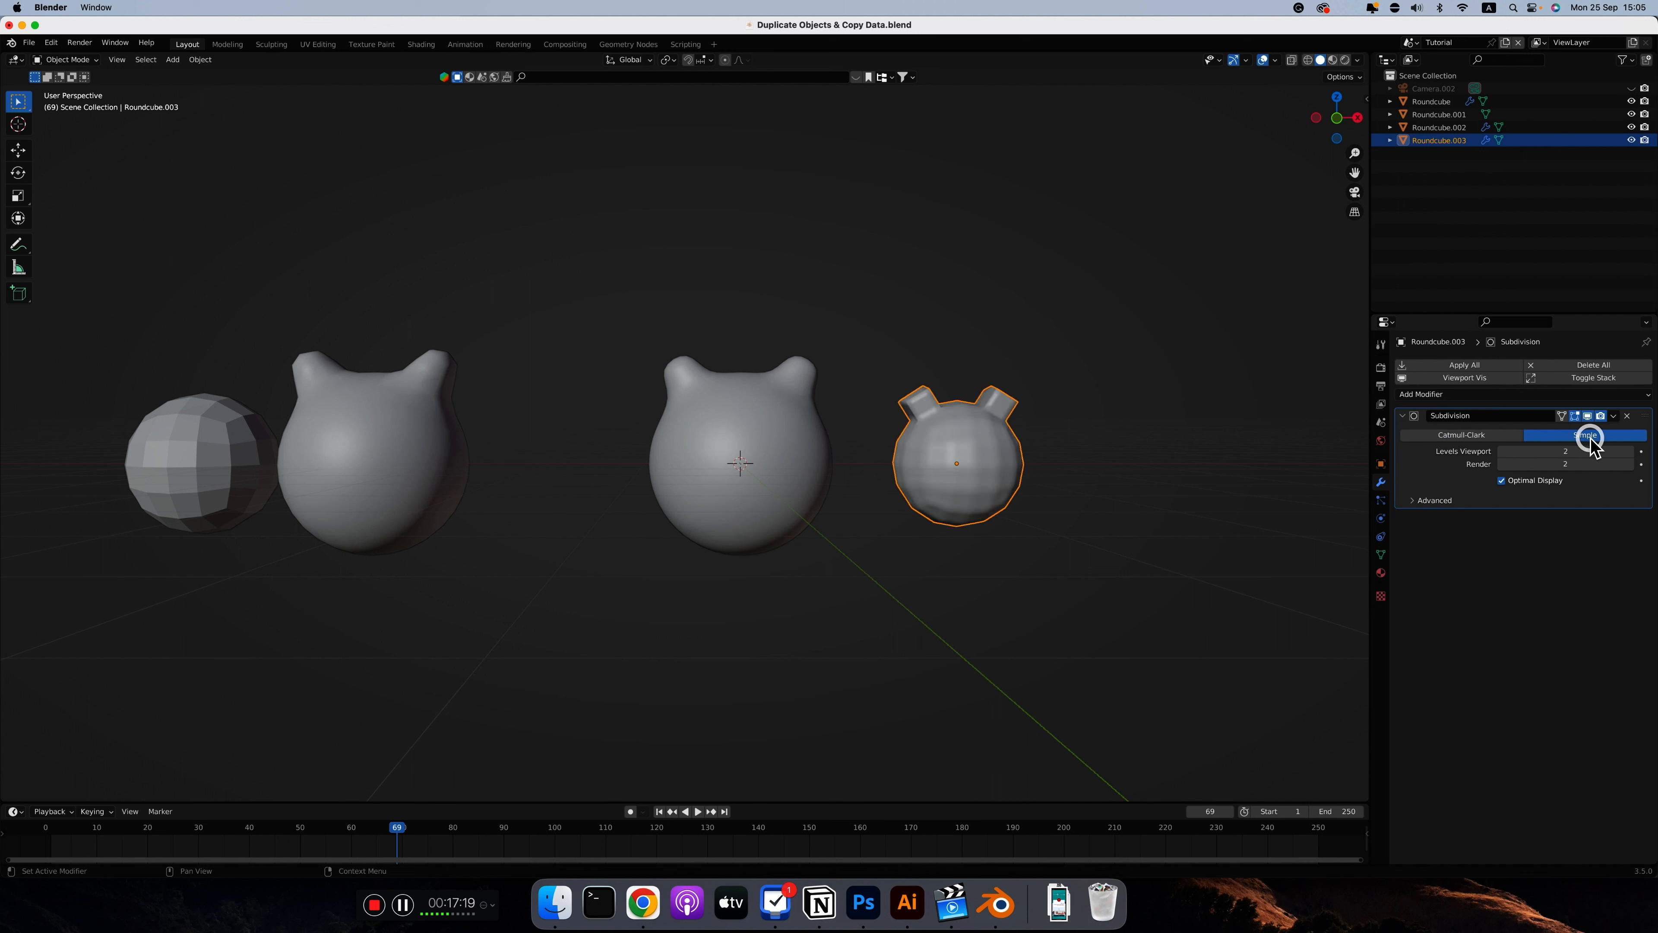
left_click(797, 434, "shift")
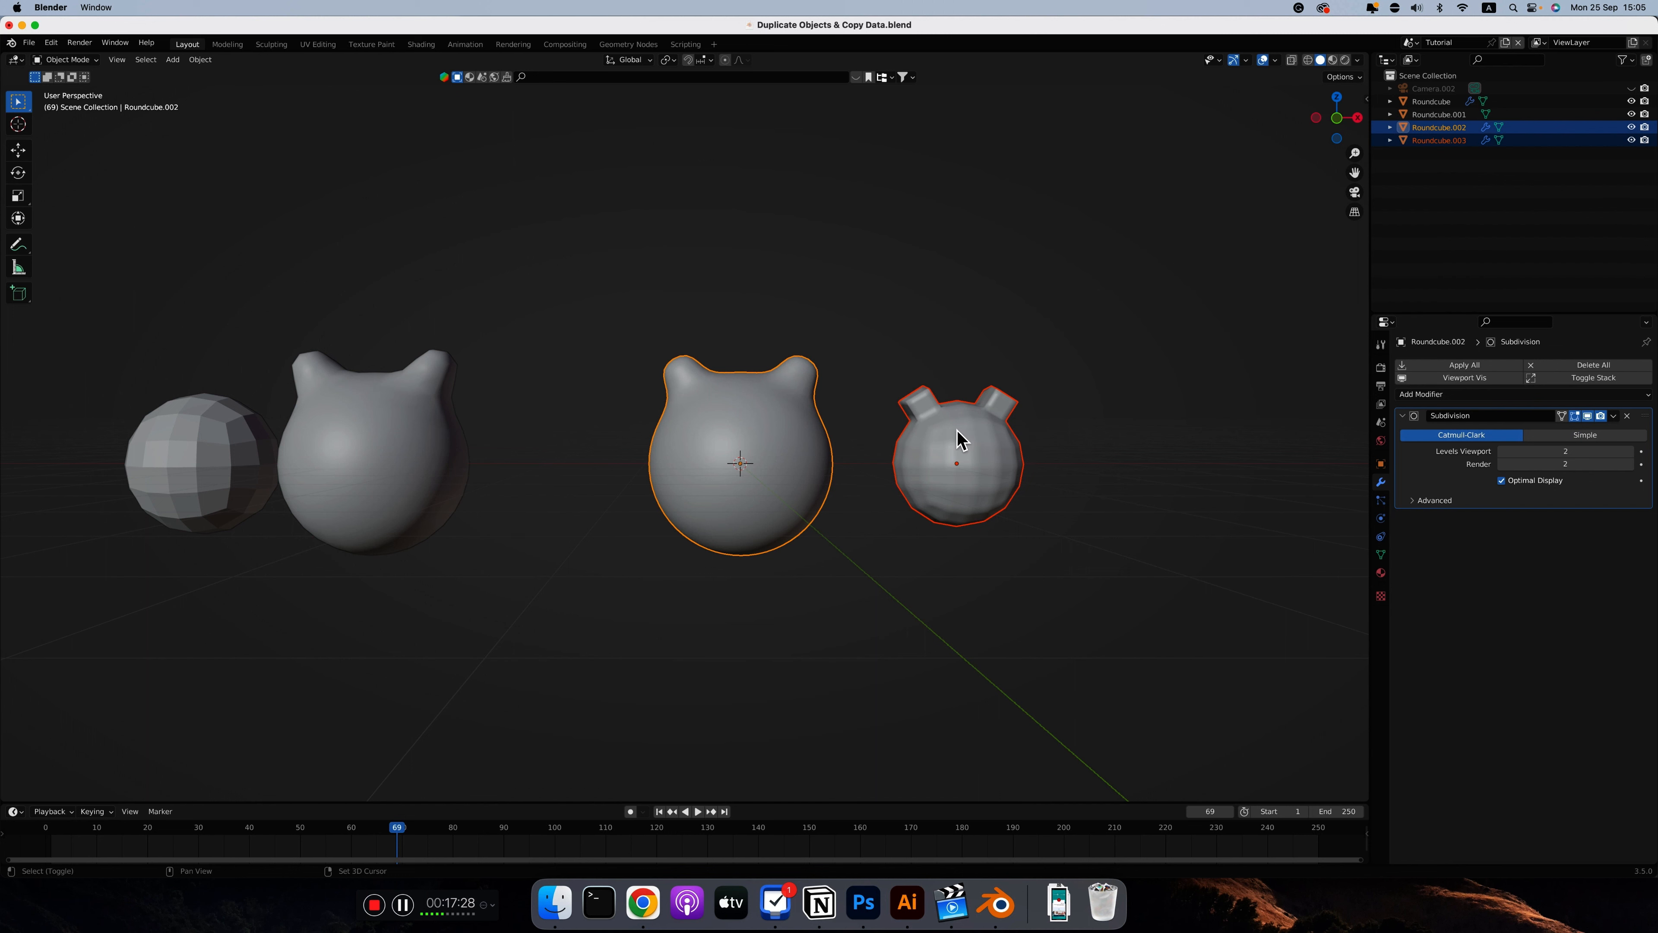
left_click(986, 446, "shift")
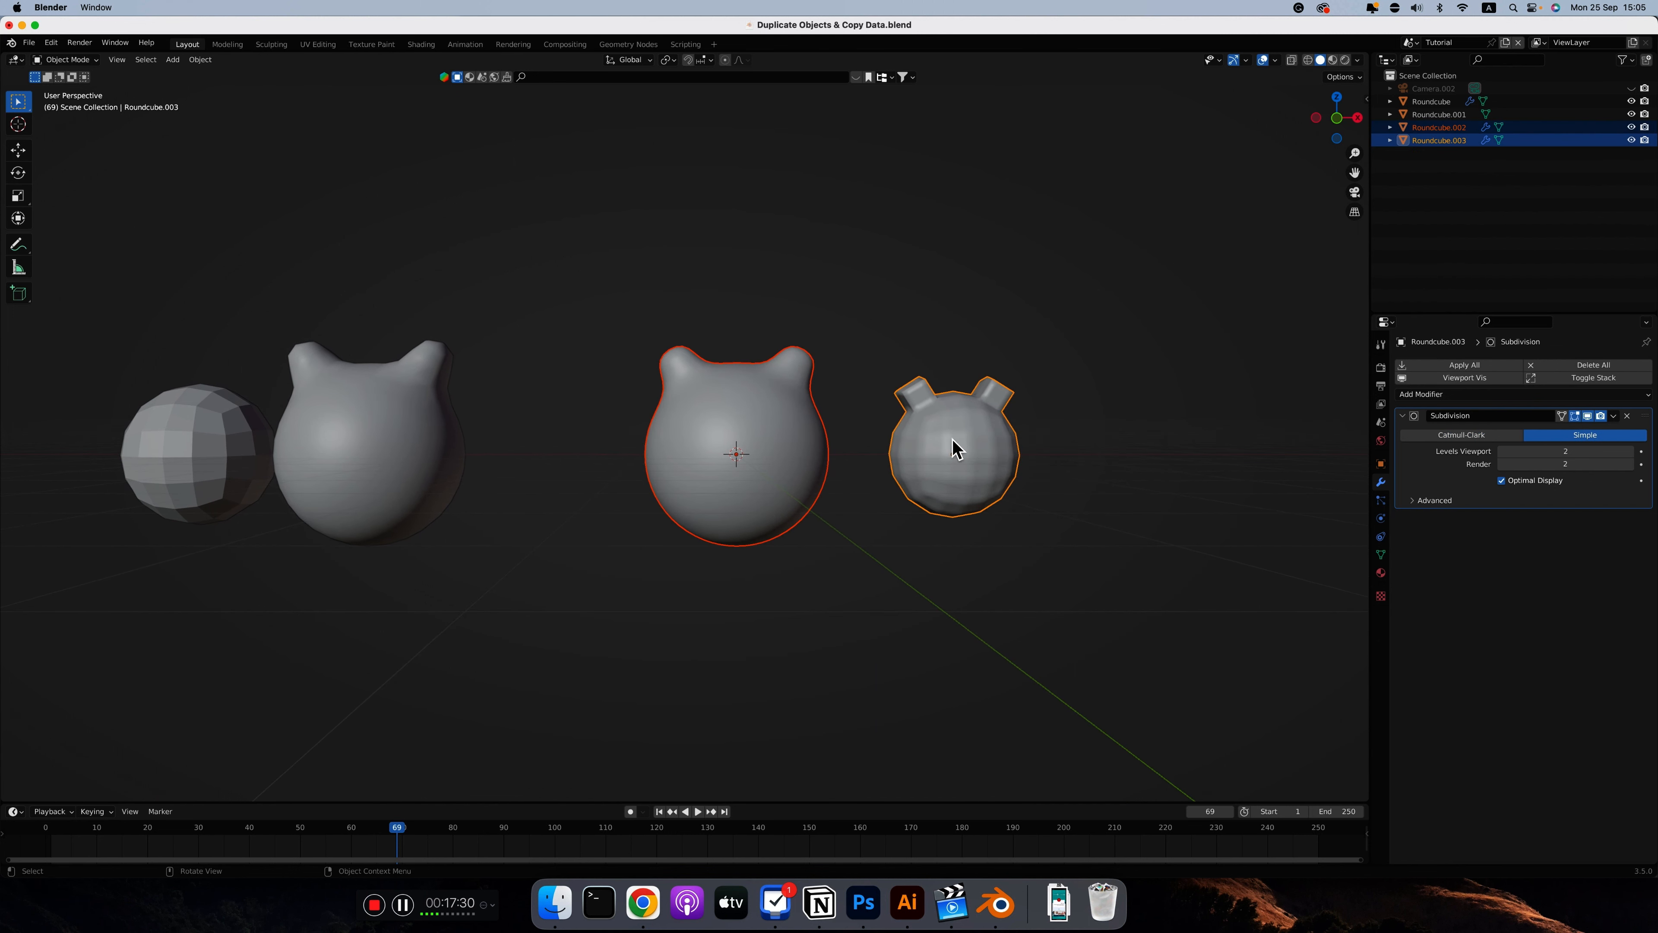
right_click(1578, 436)
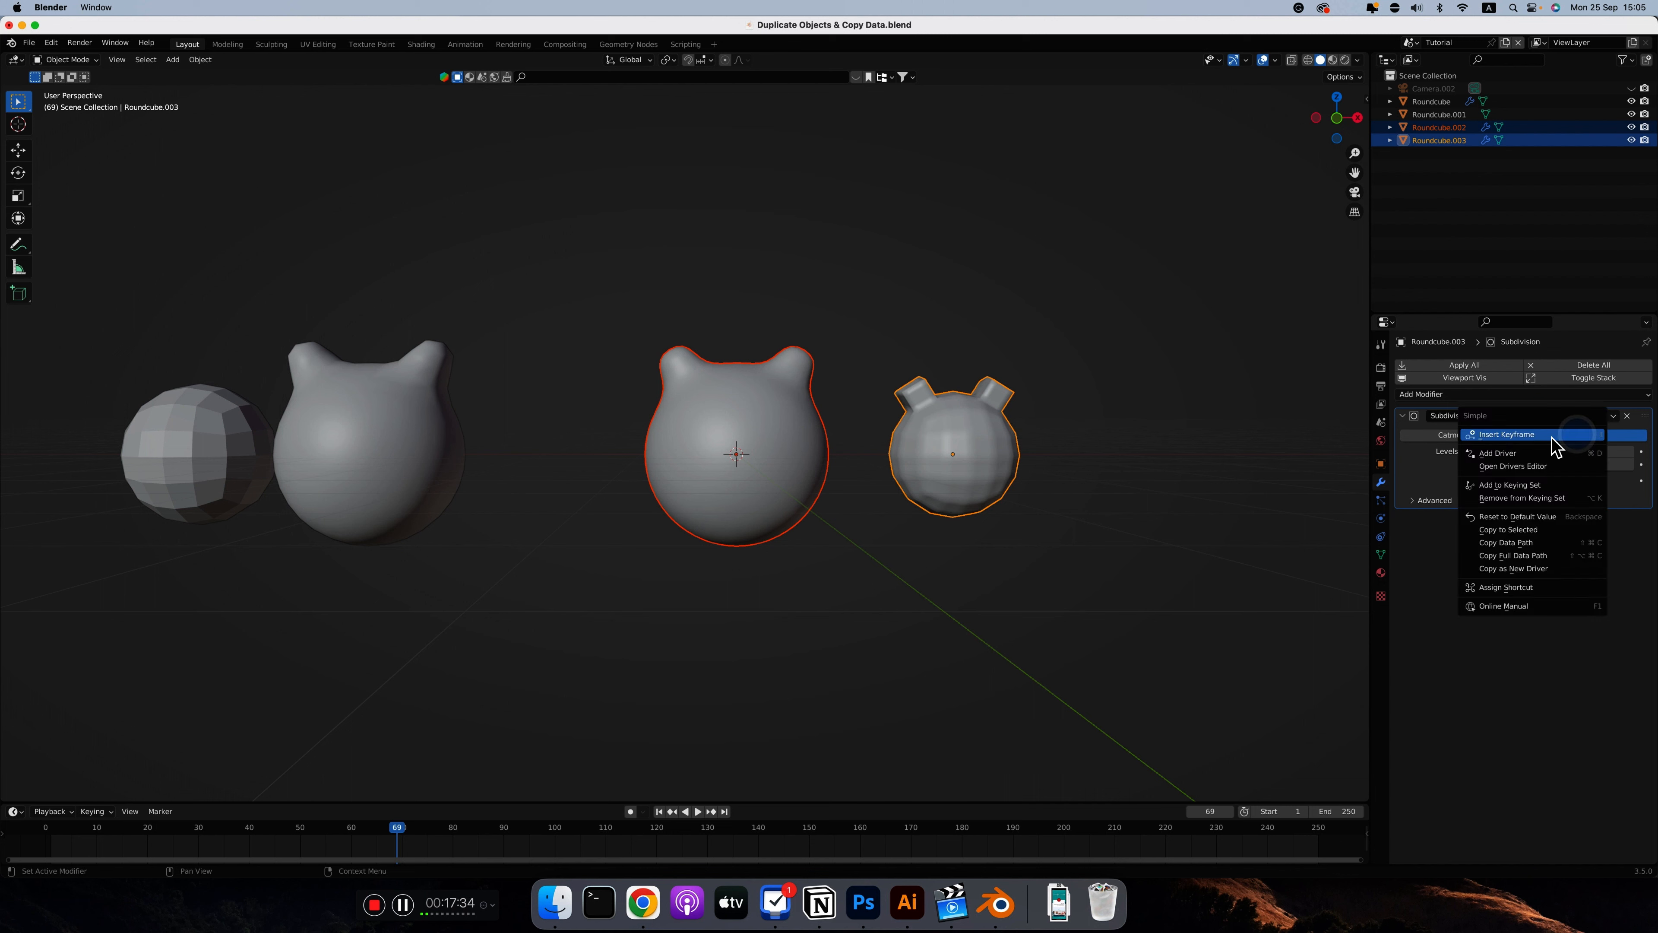
left_click(1513, 531)
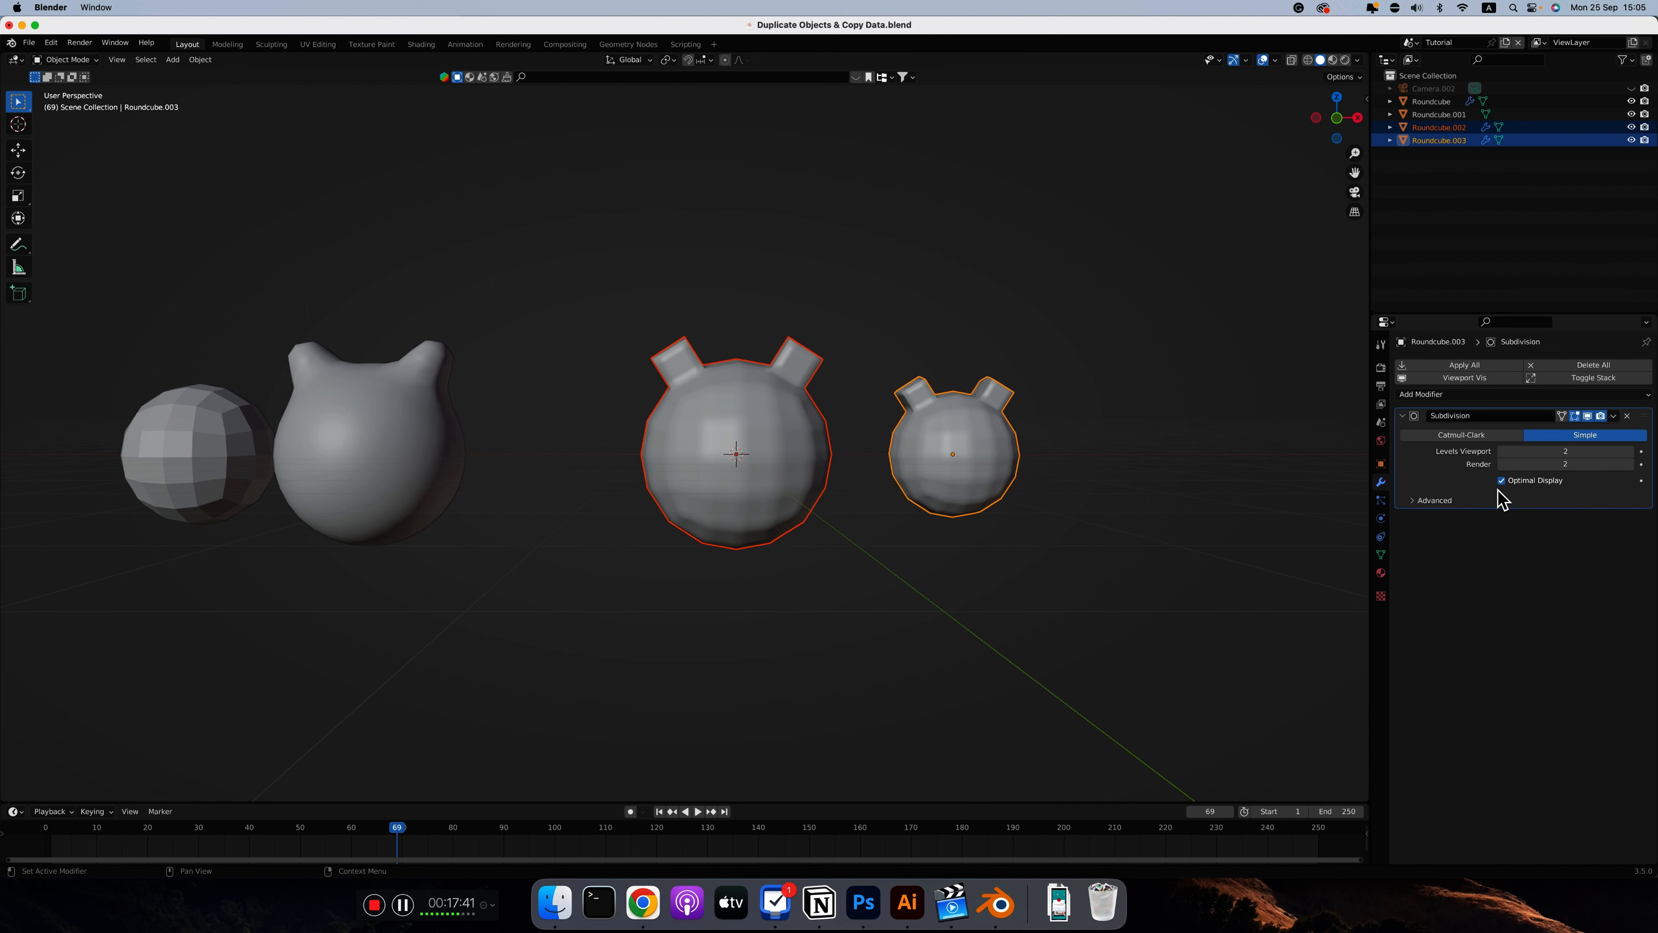
Expand the Subdivision modifier's advanced settings and view the copy options for UV Smooth
left_click(1429, 500)
left_click(1552, 553)
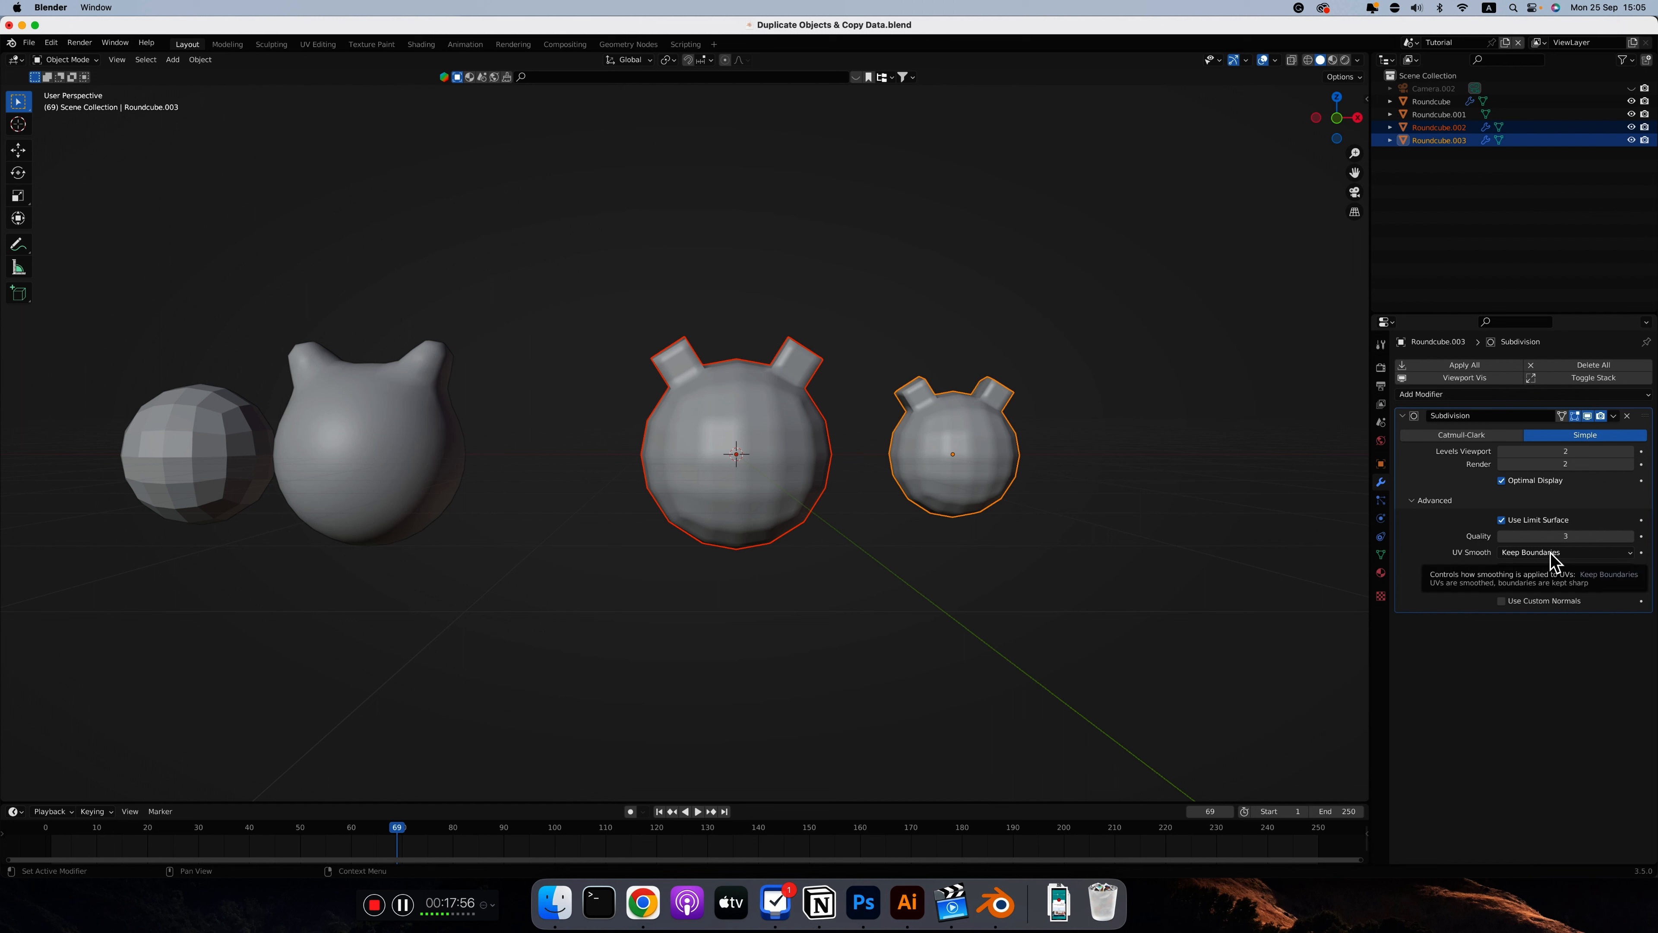
right_click(1553, 554)
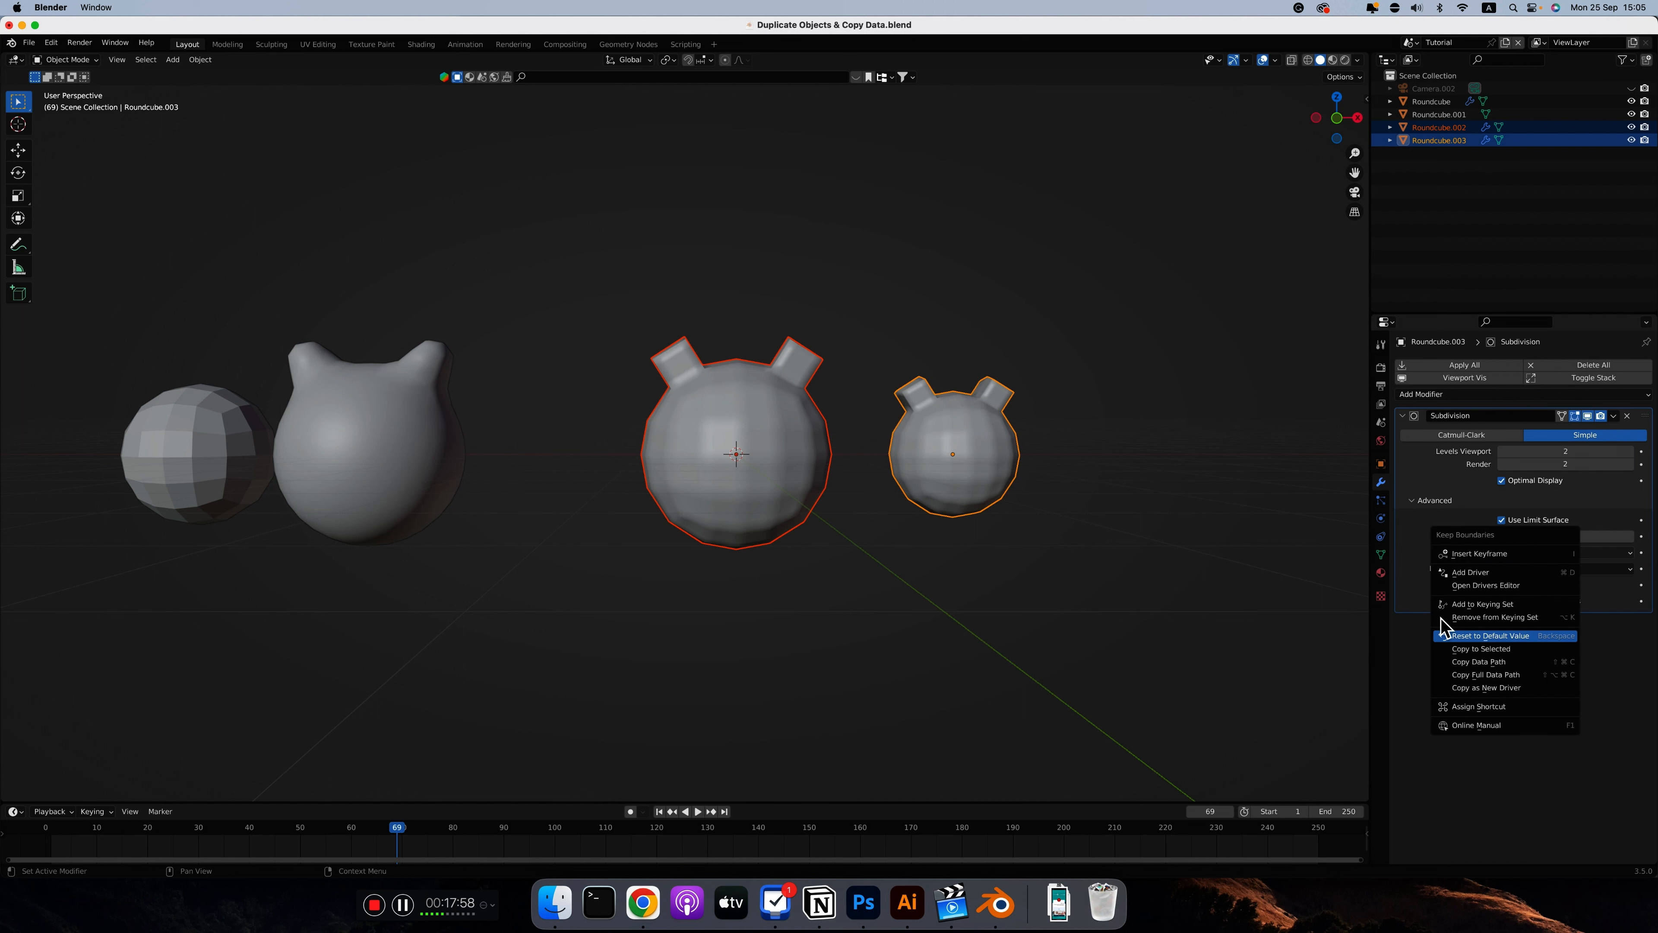
Set the small sphere's subdivision to Catmull-Clark, copy that to the selected larger sphere, and collapse the advanced settings
left_click(1442, 435)
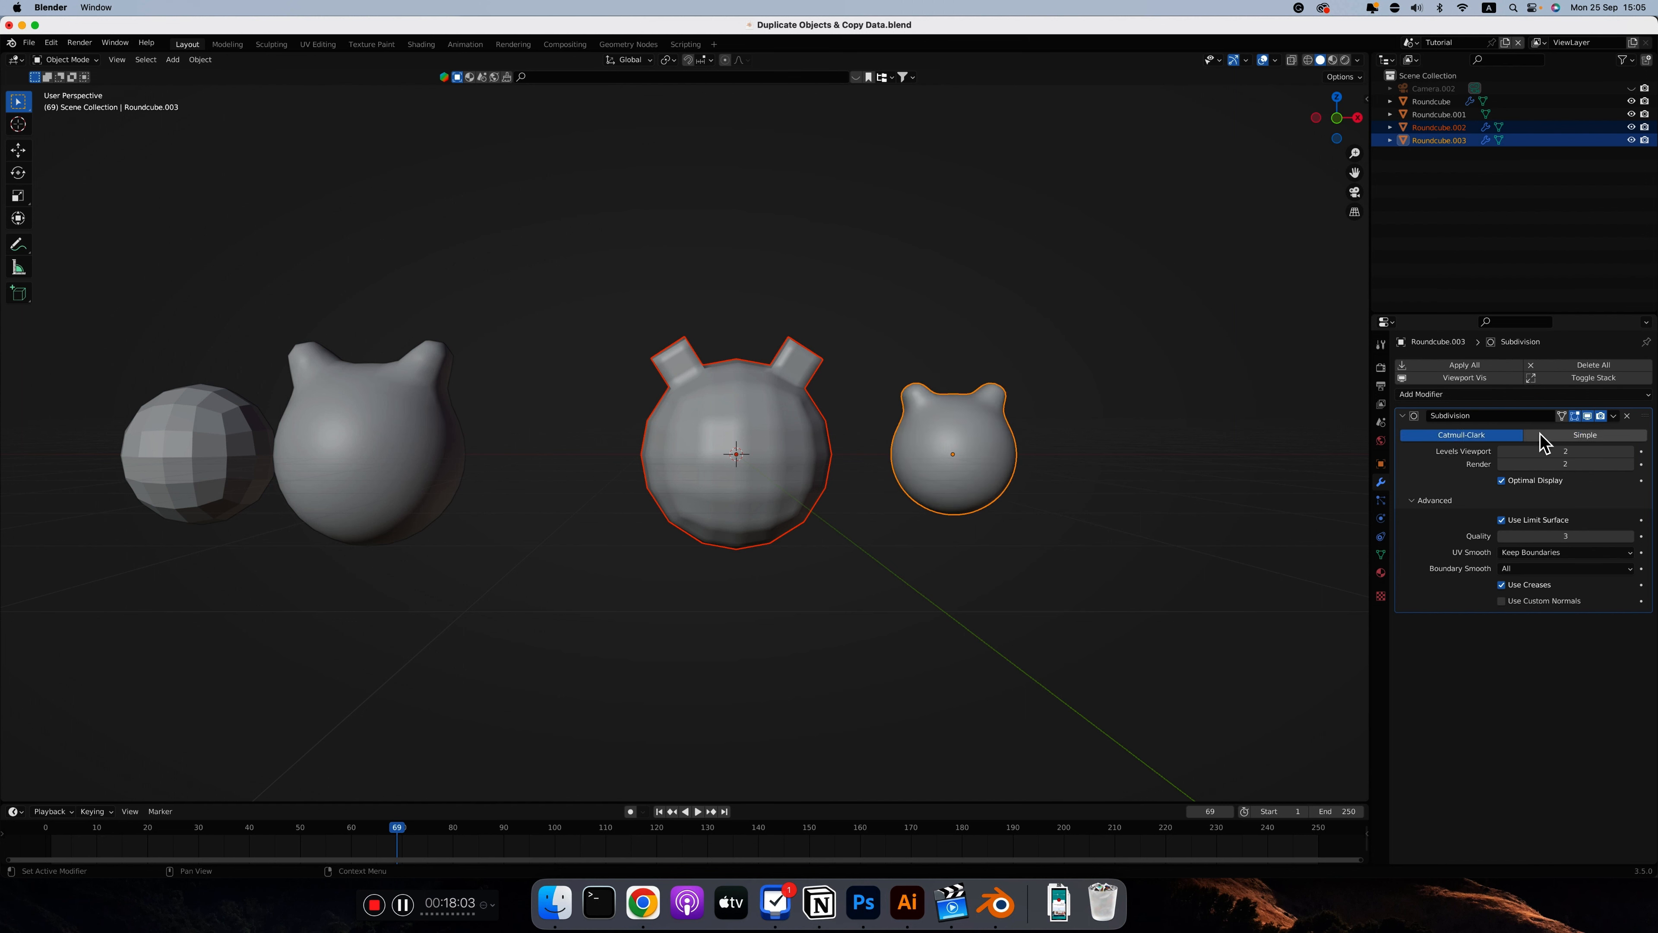
right_click(1437, 436)
left_click(1403, 533)
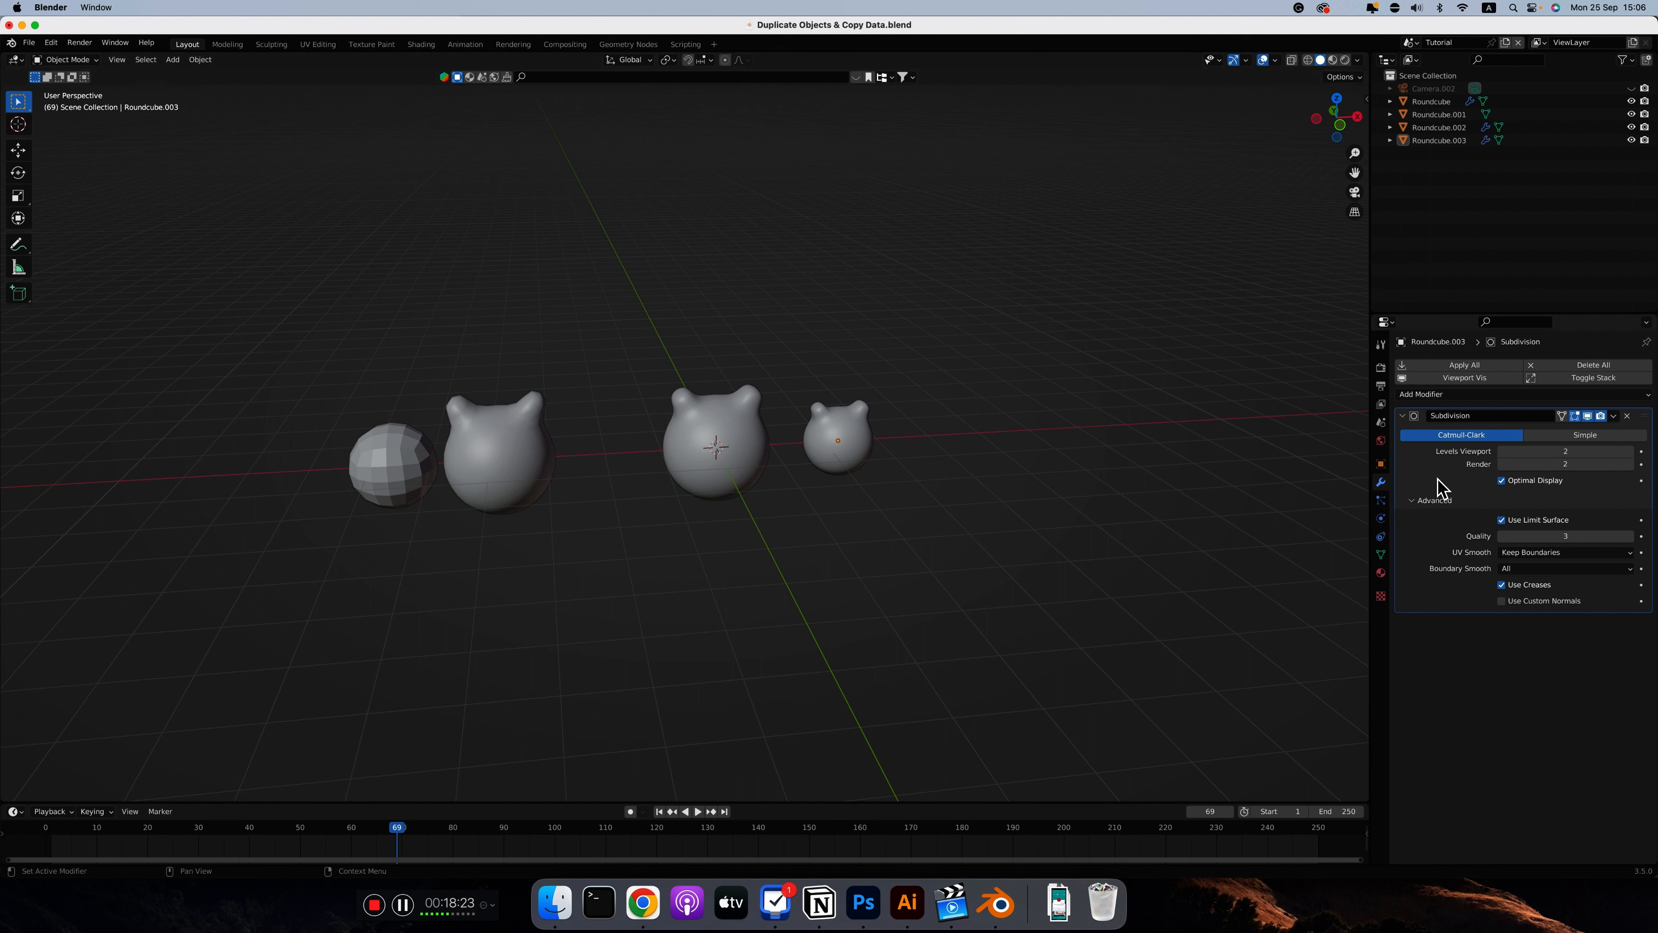
left_click(1414, 501)
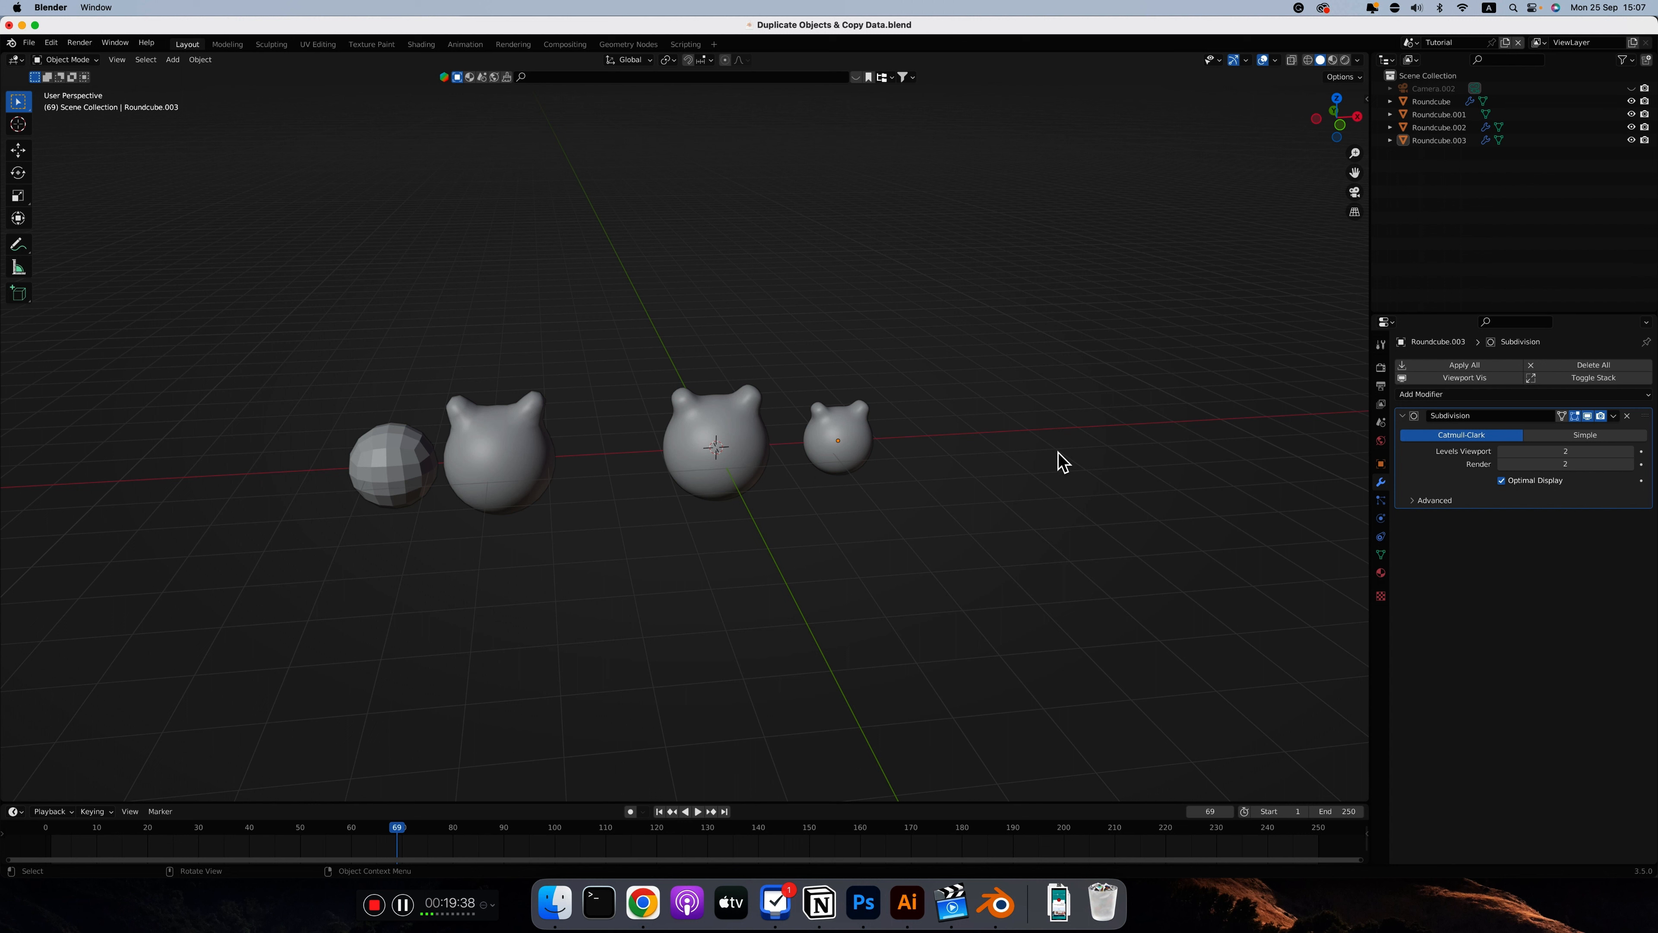
Select the larger and small linked spheres with the small one active, and review the Link/Transfer Data options
left_click(860, 431, "shift")
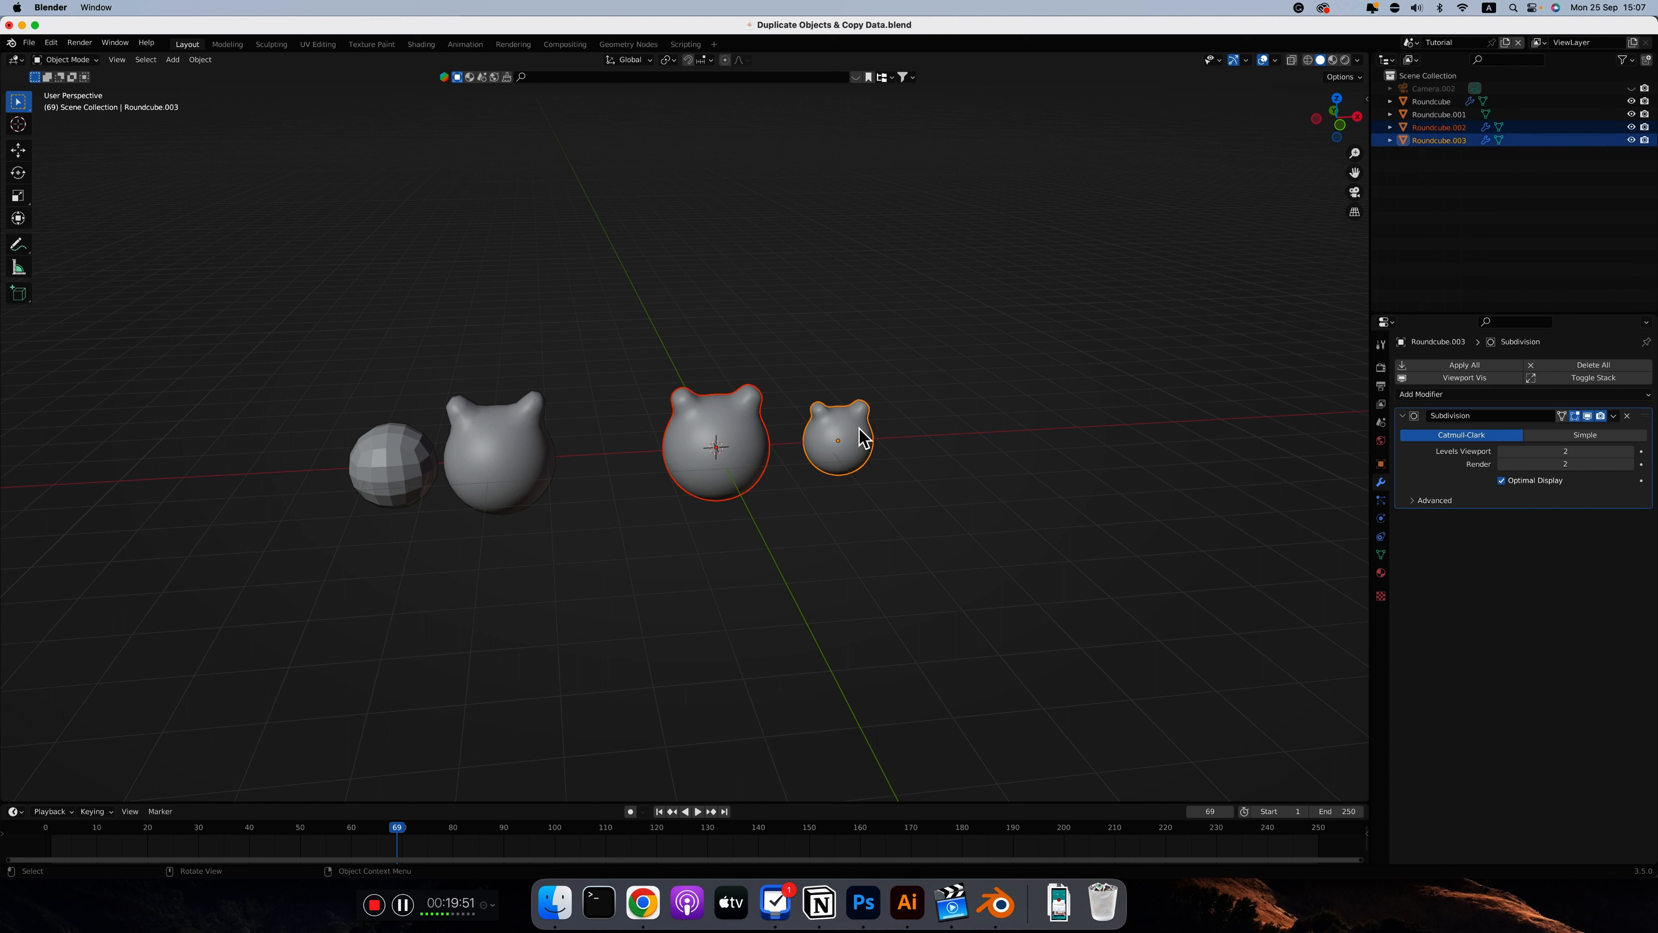
key("ctrl+l")
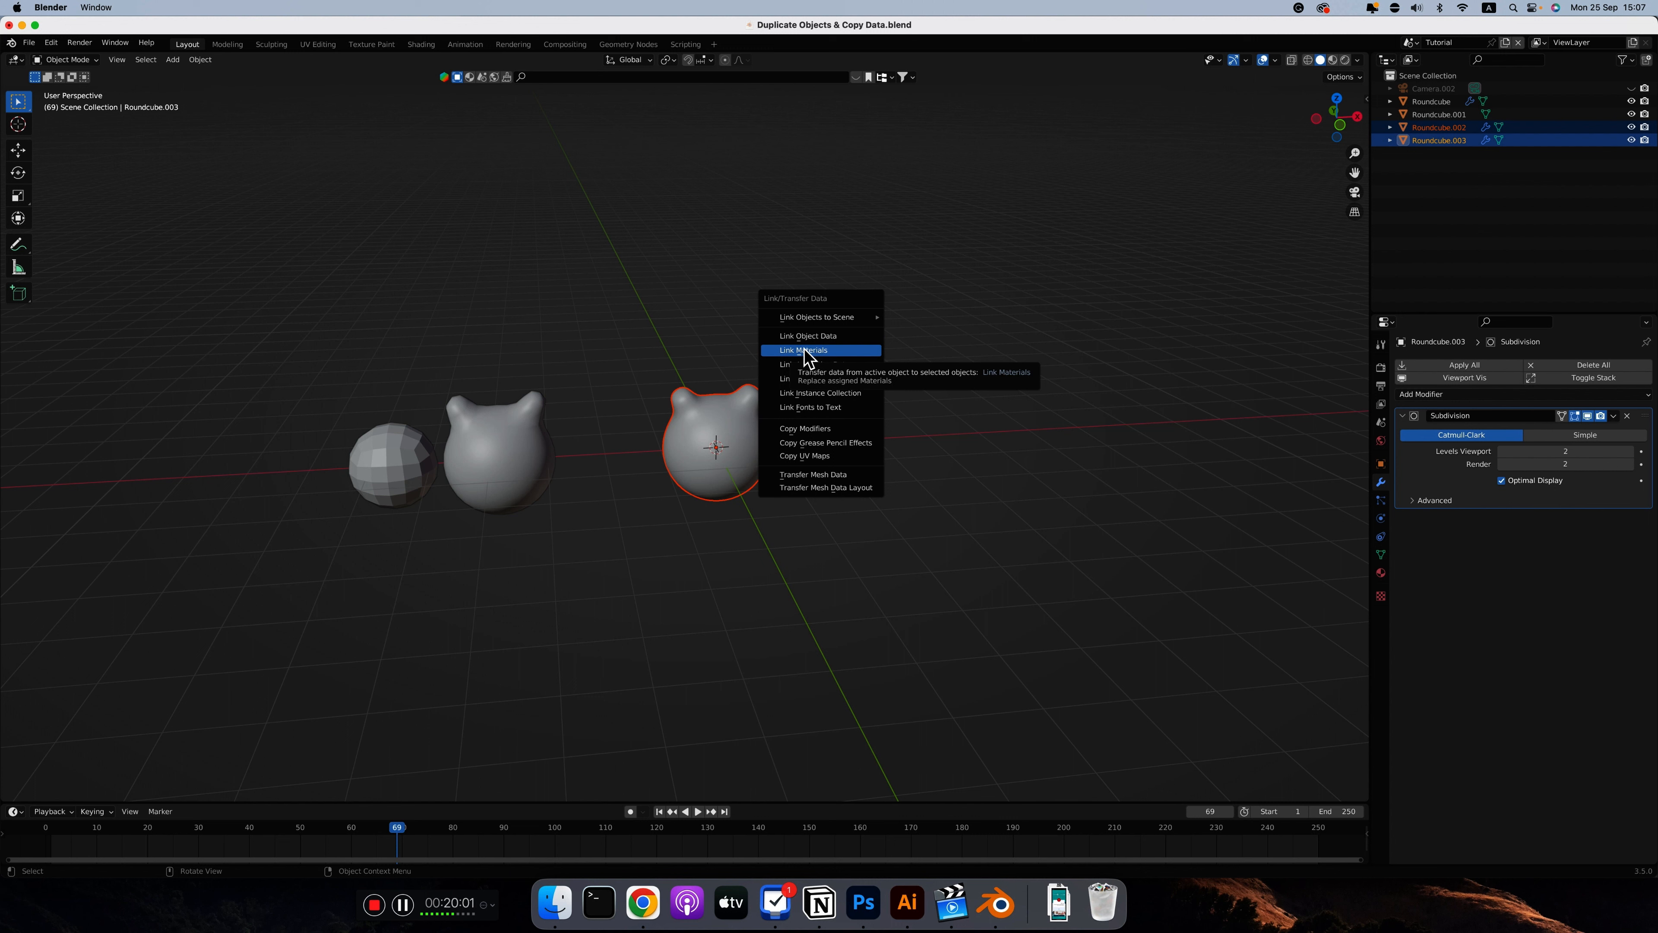
left_click(824, 351)
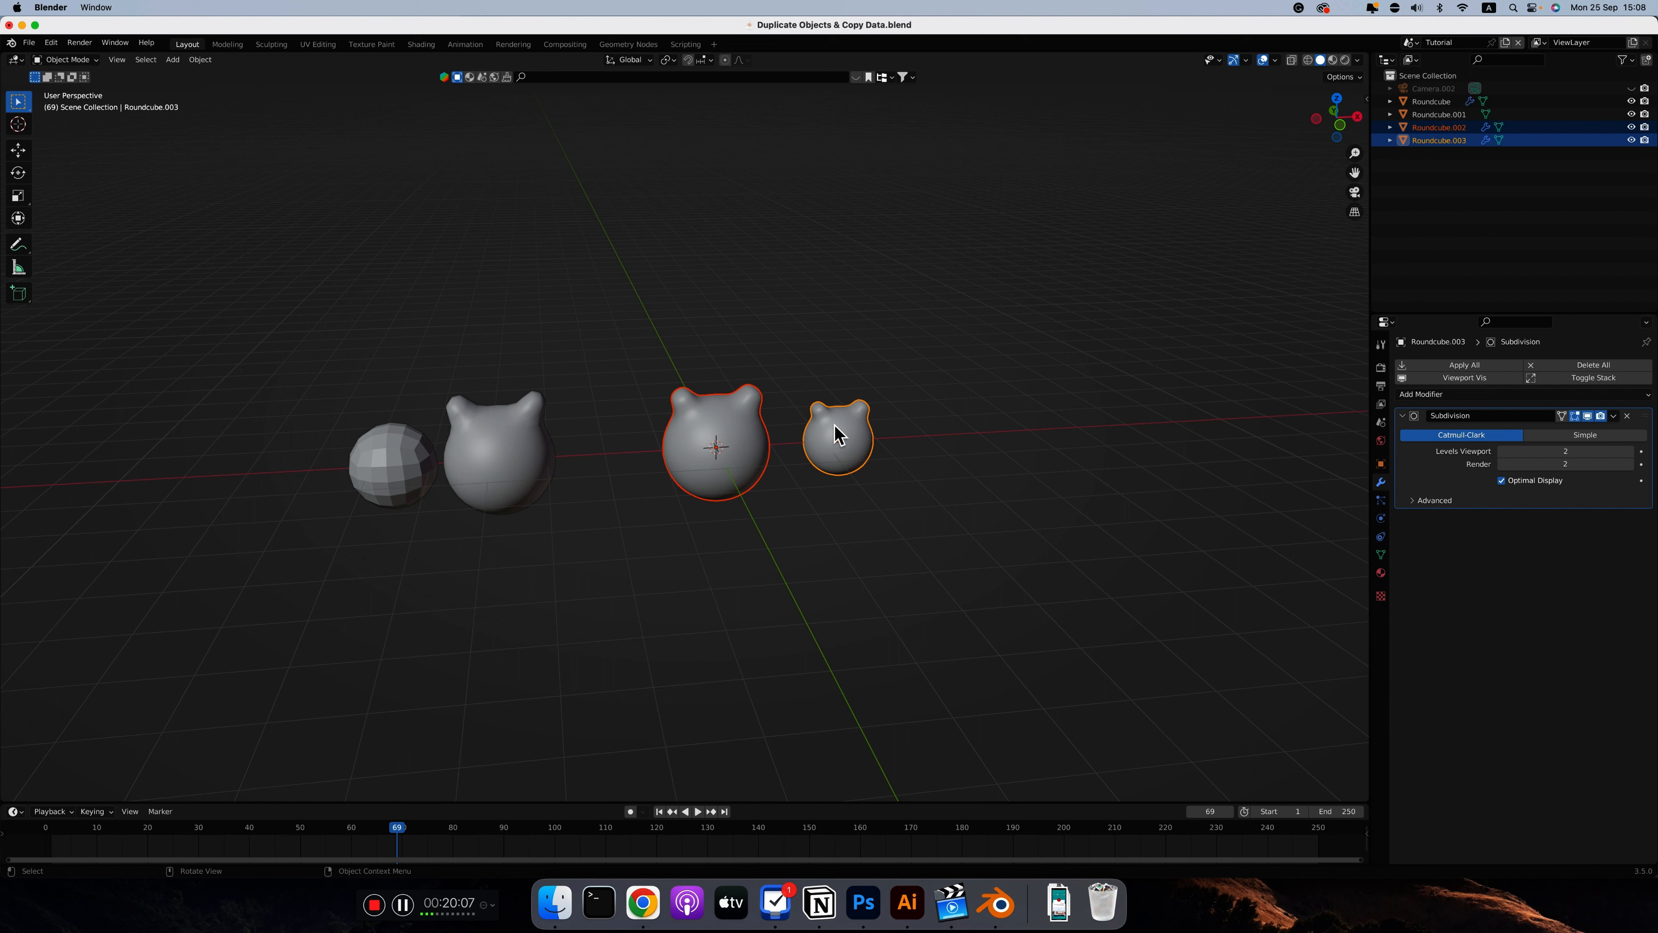
key("super+l")
key("super+l")
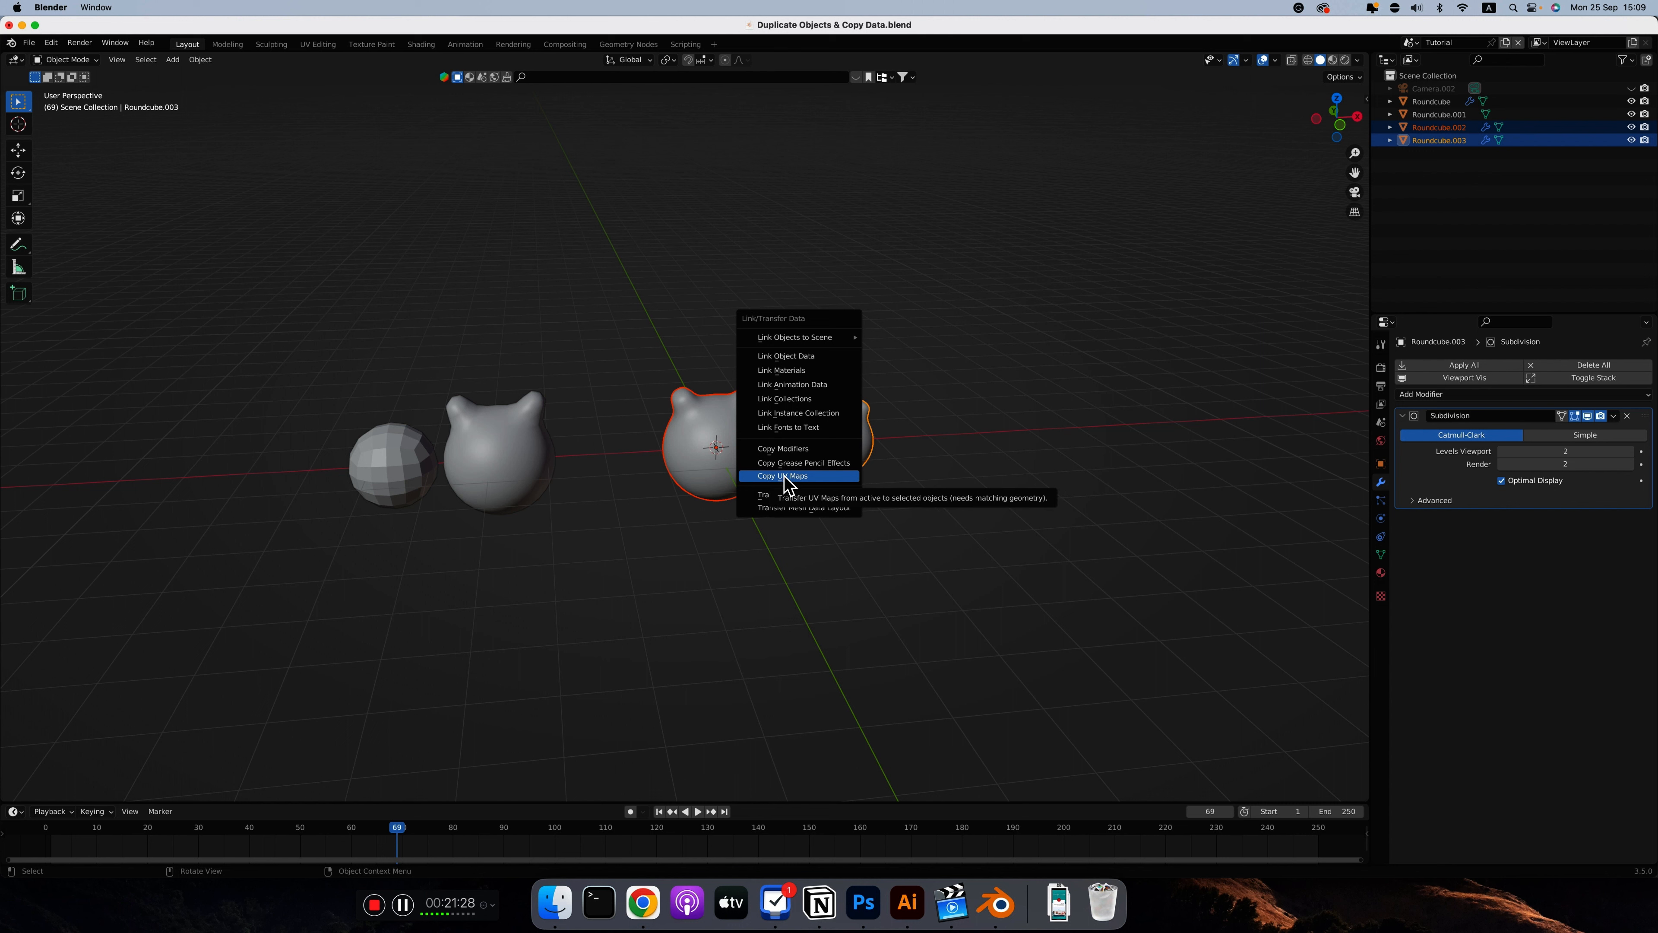
left_click(785, 476)
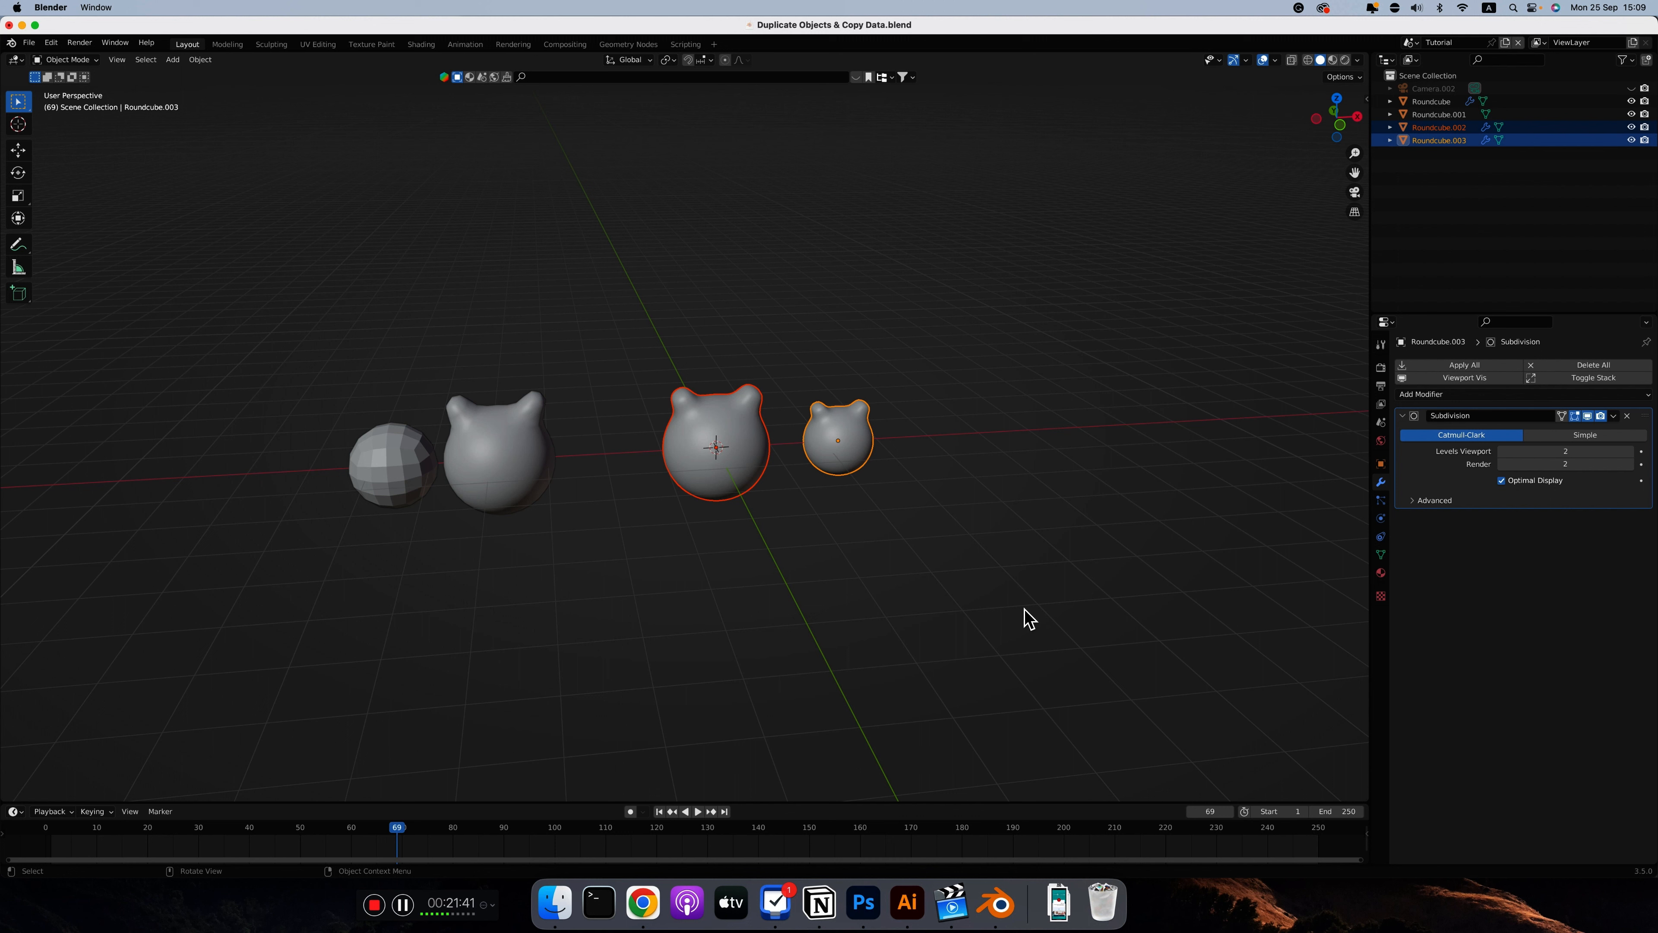
Look up the Copy Attributes Menu add-on by searching the add-on preferences for "copy", and view its Copy Selected Modifiers option
left_click(50, 42)
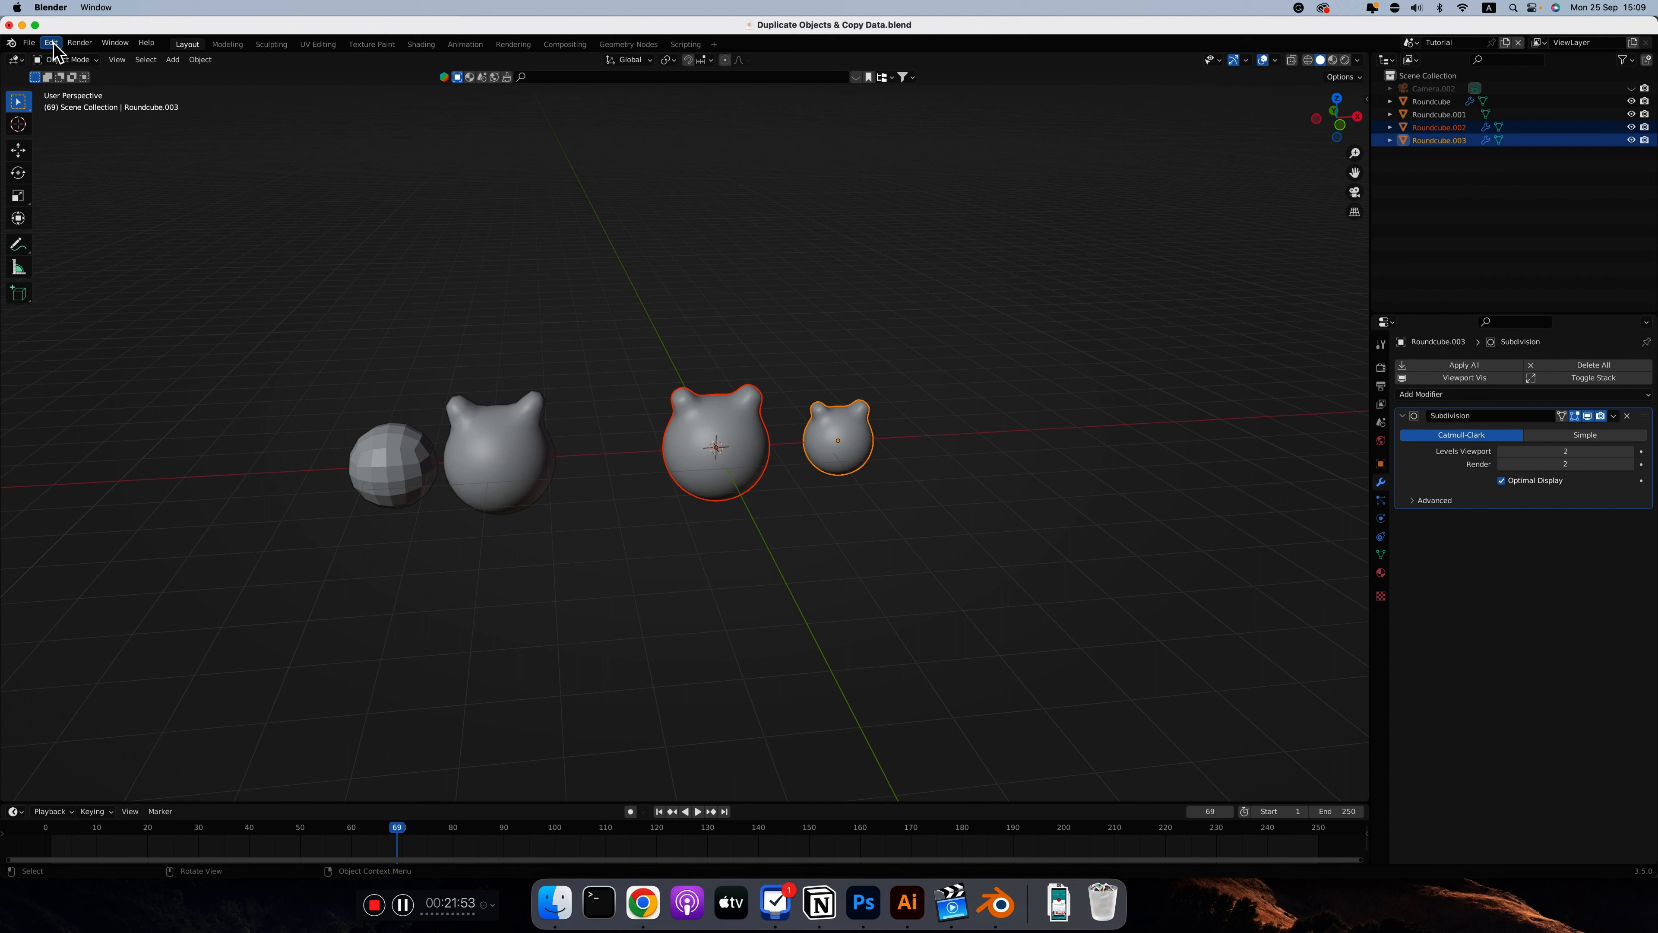
left_click(50, 42)
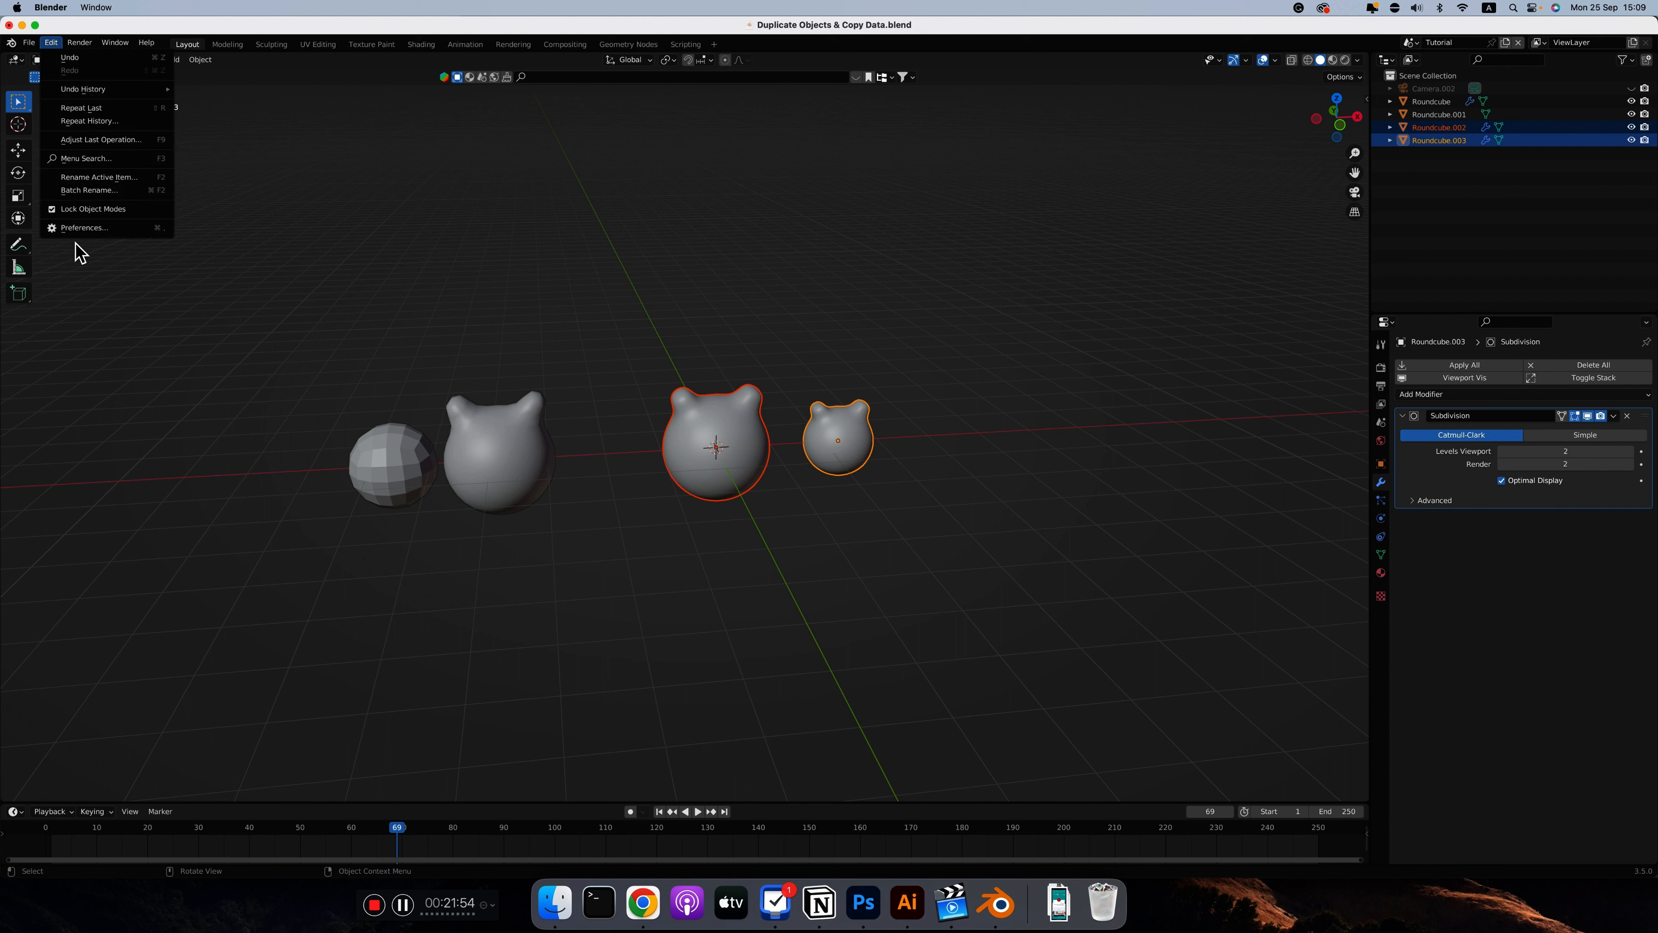
left_click(75, 228)
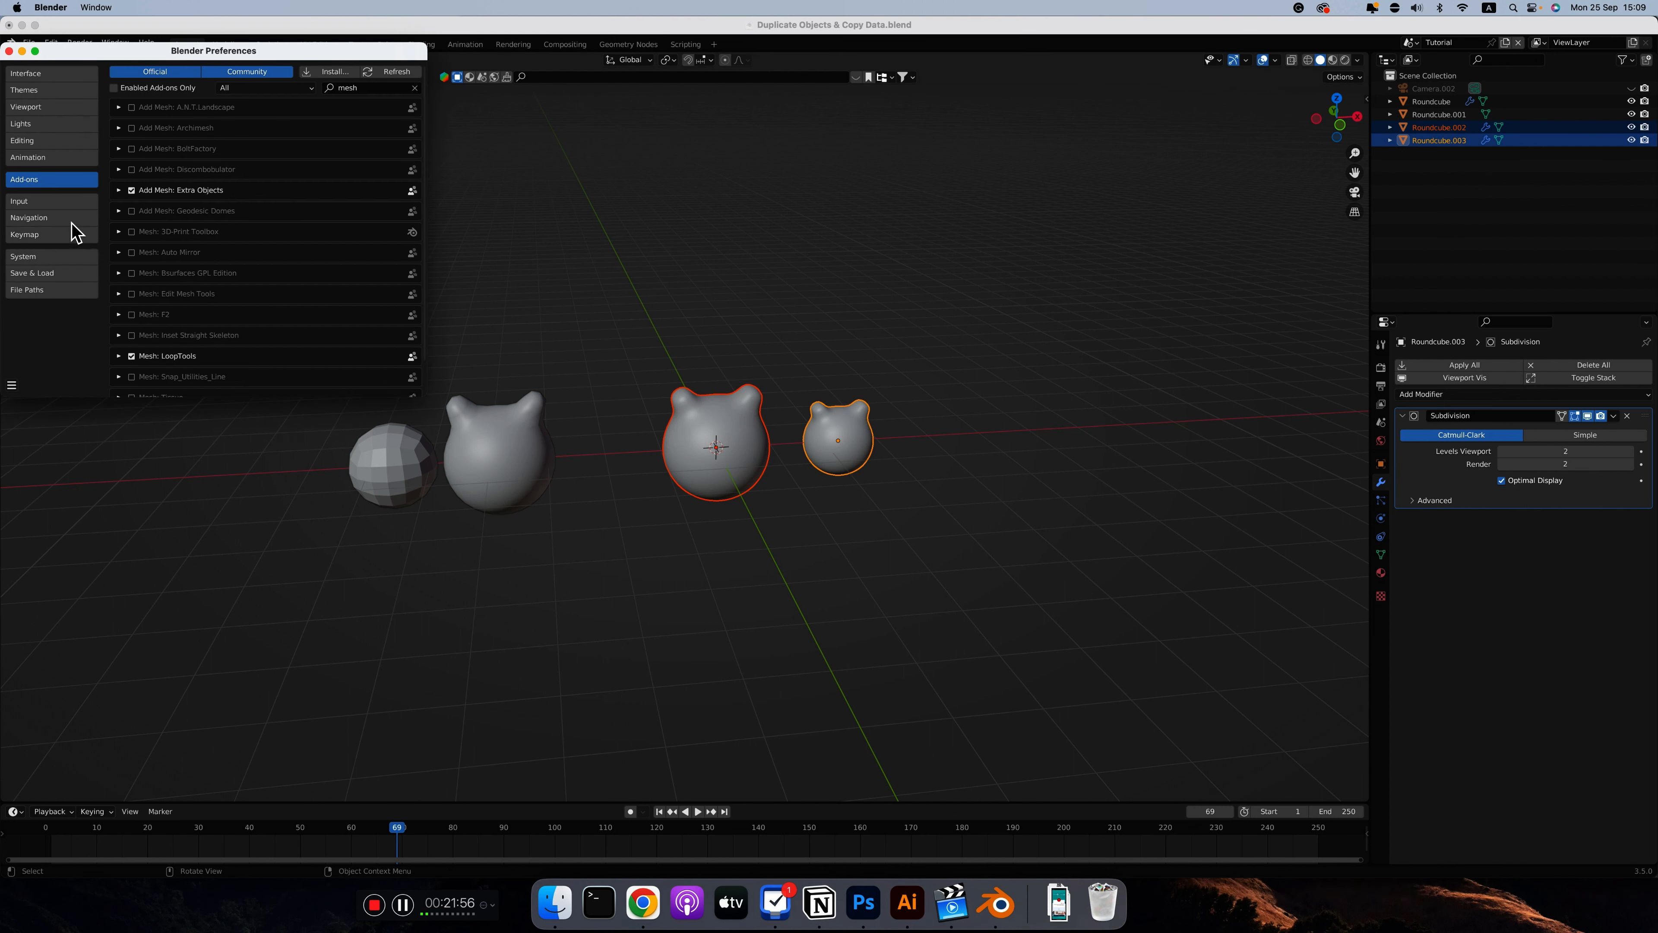
left_click(363, 88)
type("copy")
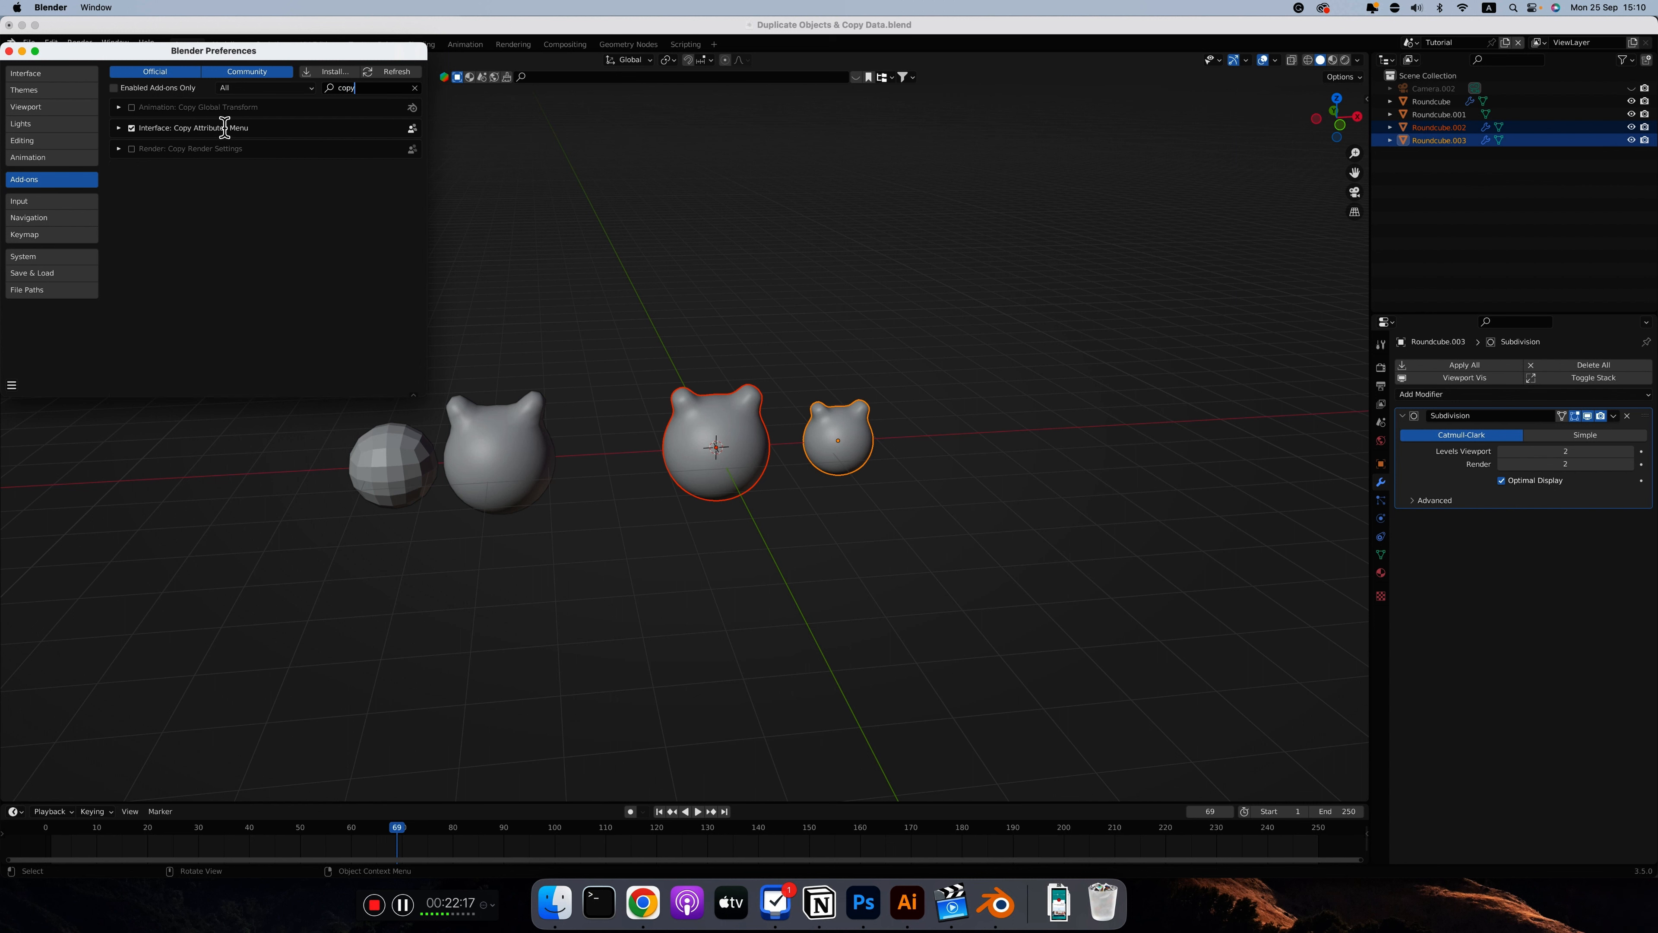
left_click(9, 51)
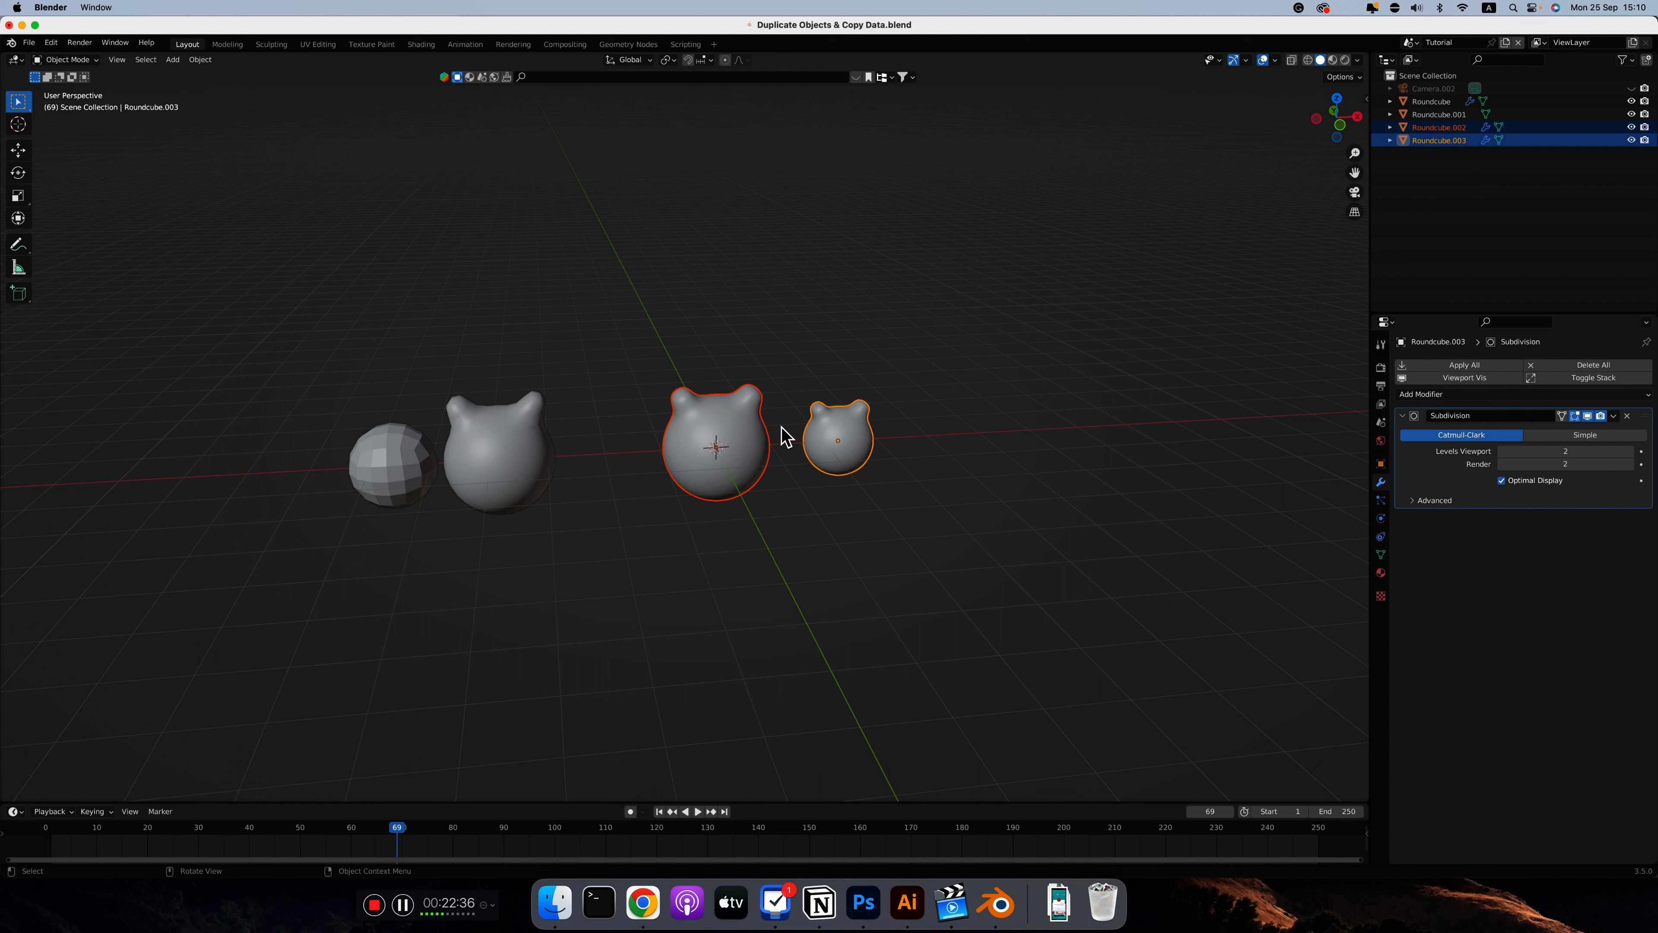
key("ctrl+c")
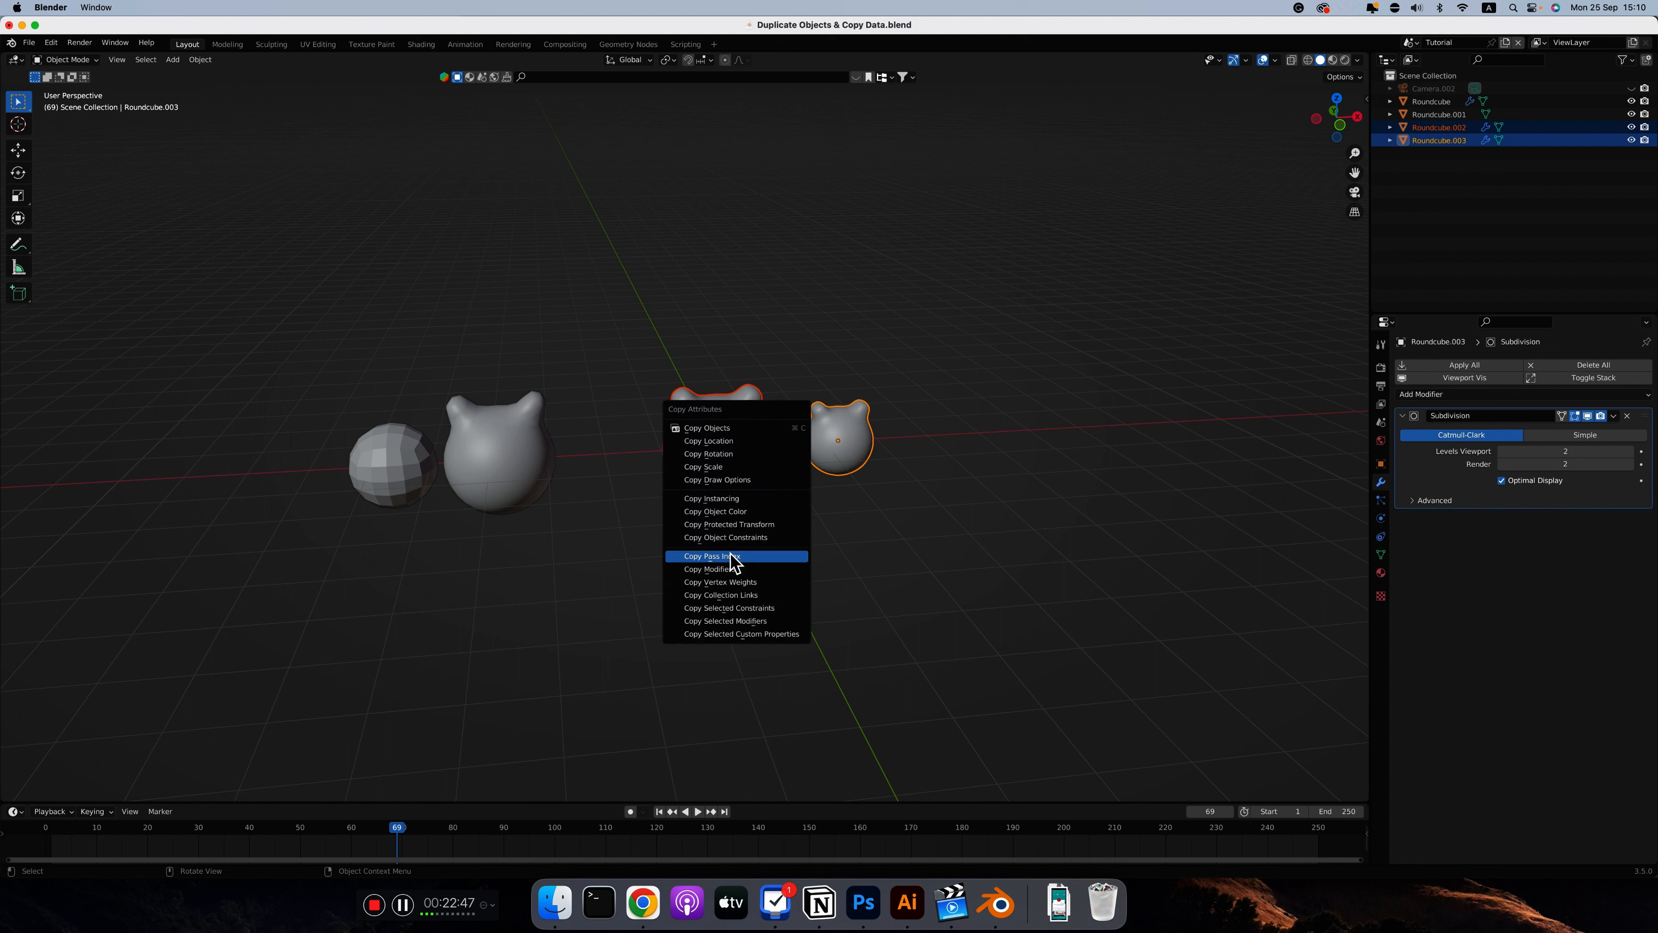
left_click(737, 626)
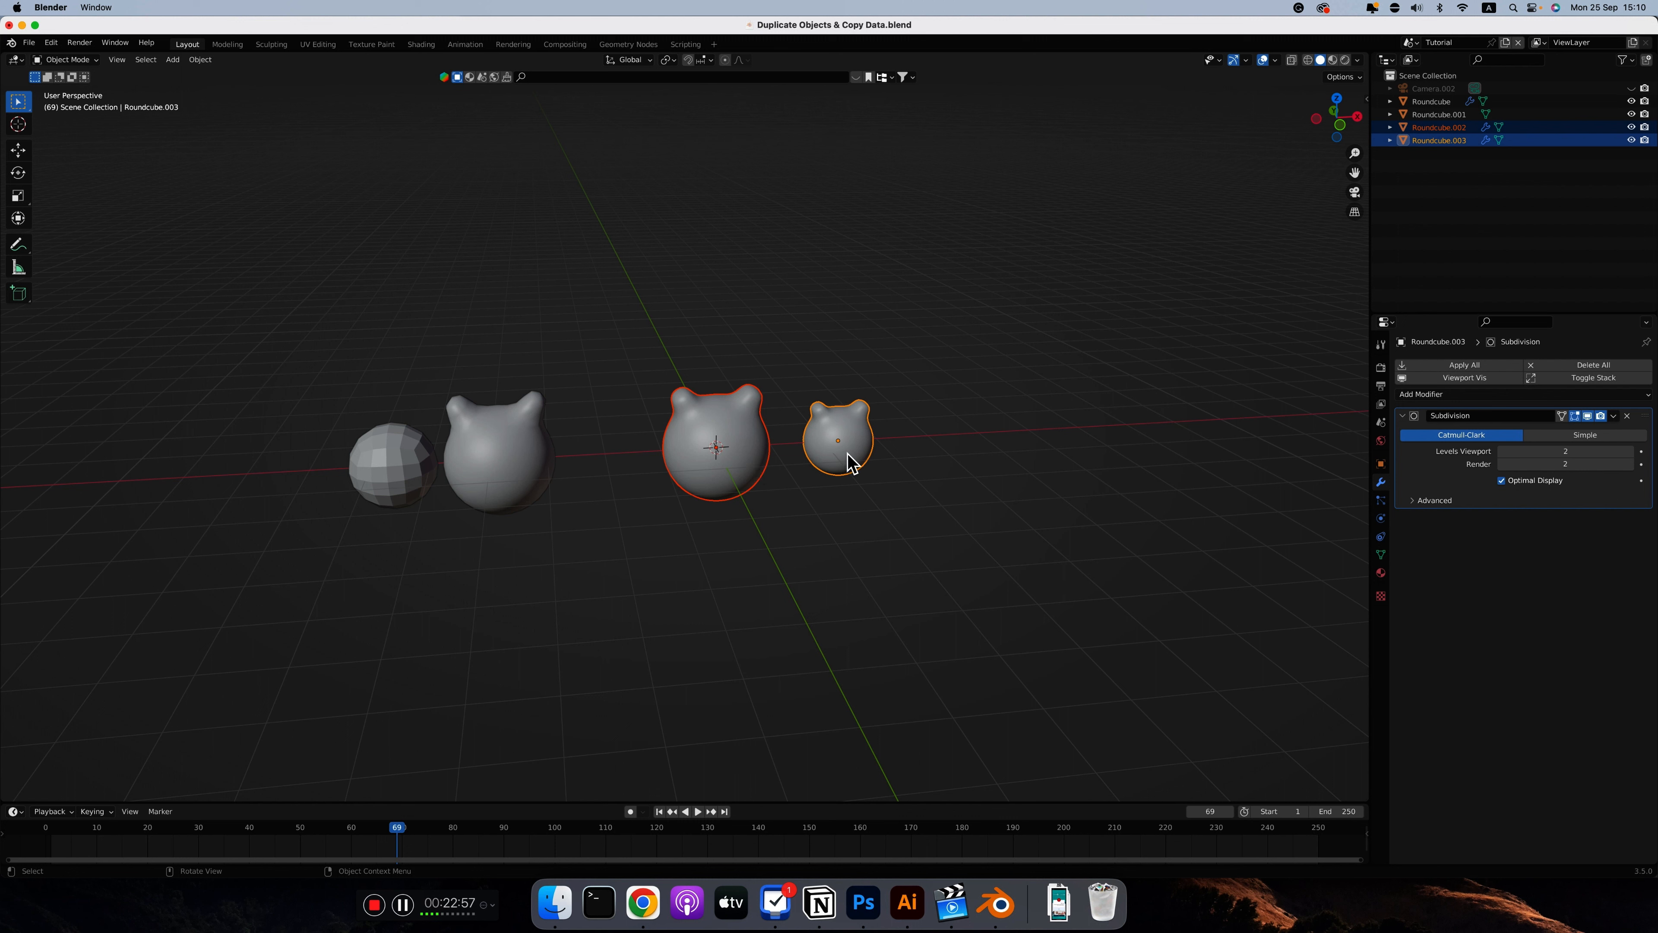
Add a Wireframe modifier to the small linked sphere, followed by a second Subdivision Surface modifier
left_click(1419, 396)
left_click(1412, 687)
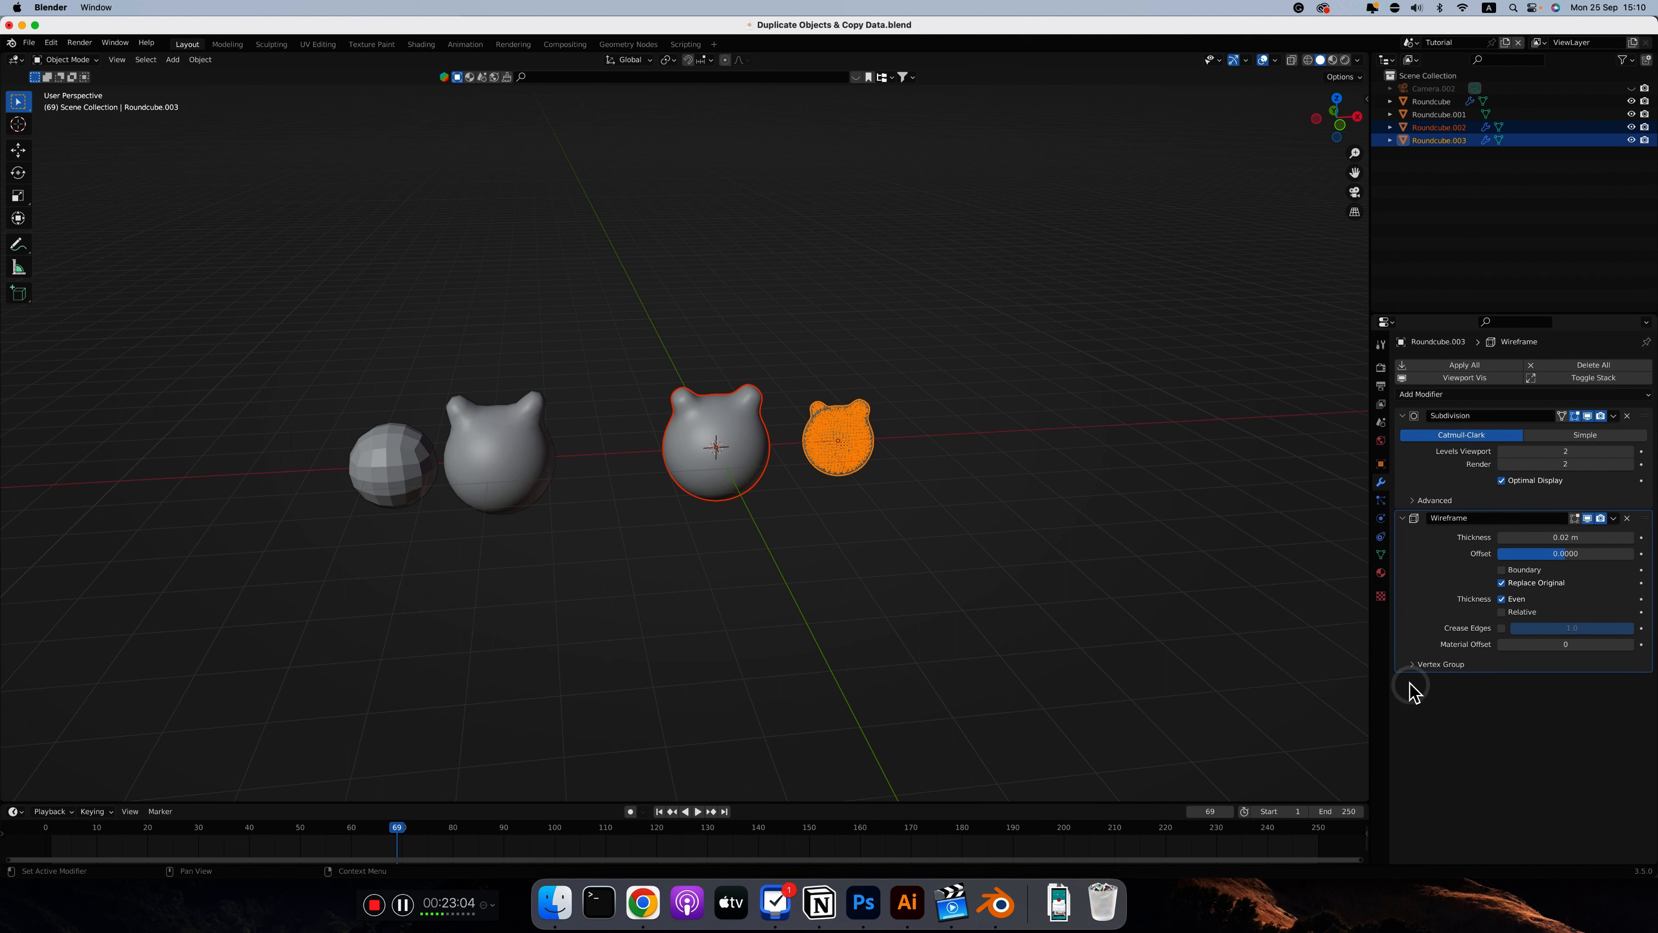
left_click(938, 431)
scroll(875, 434, "up", 3)
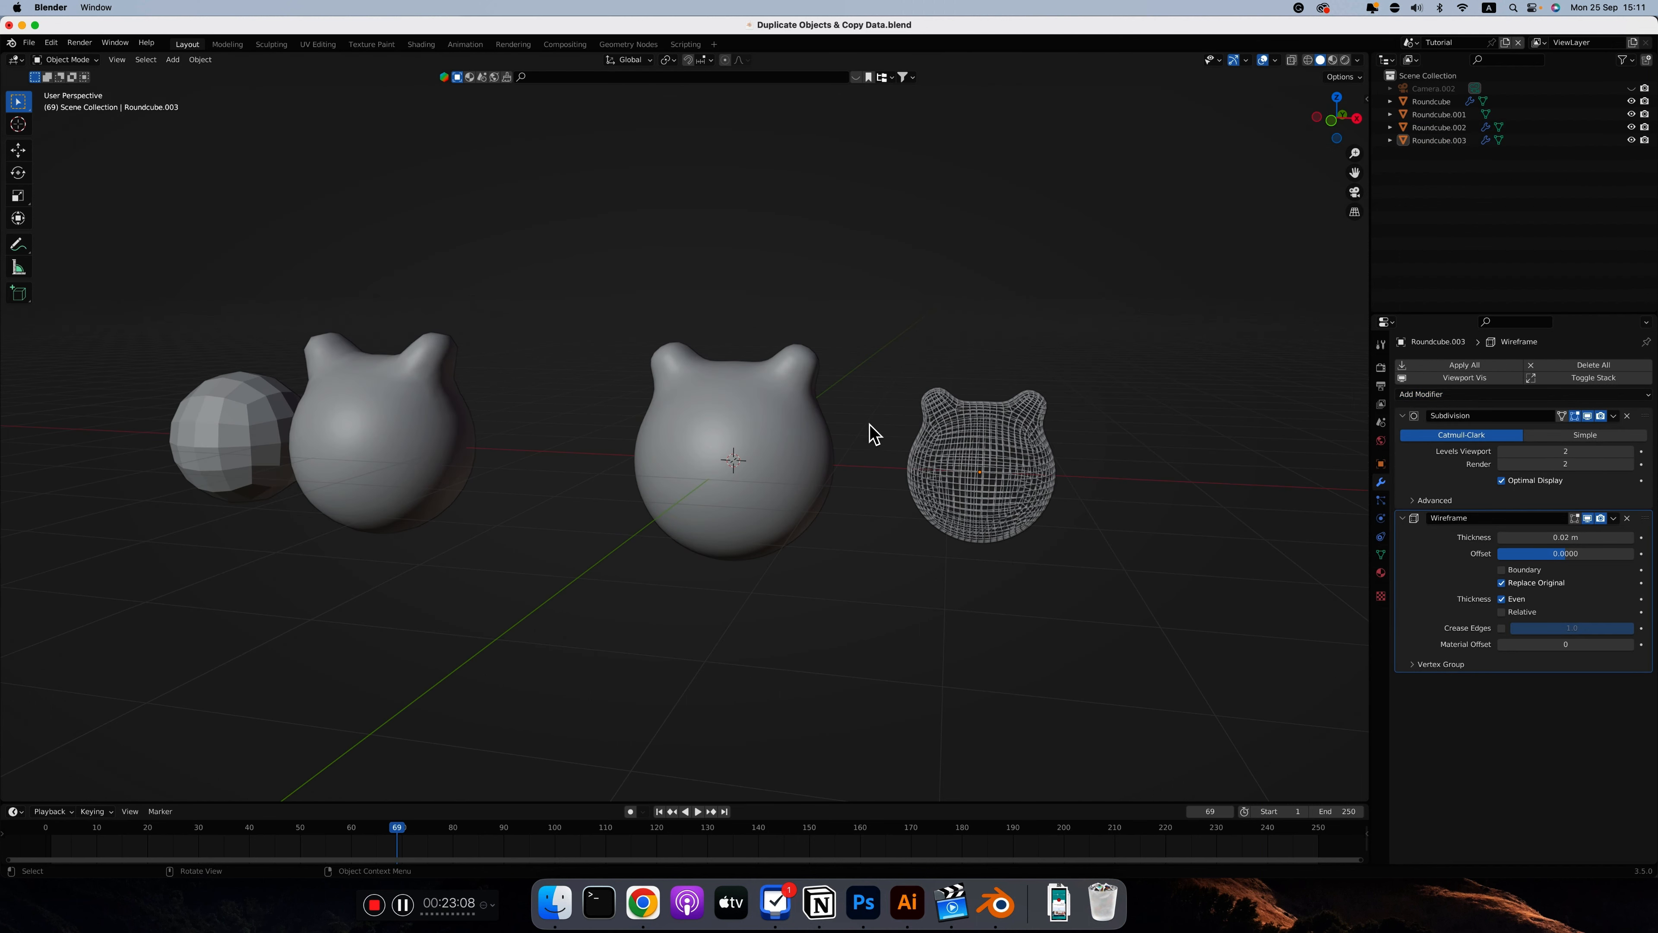
left_click(1453, 395)
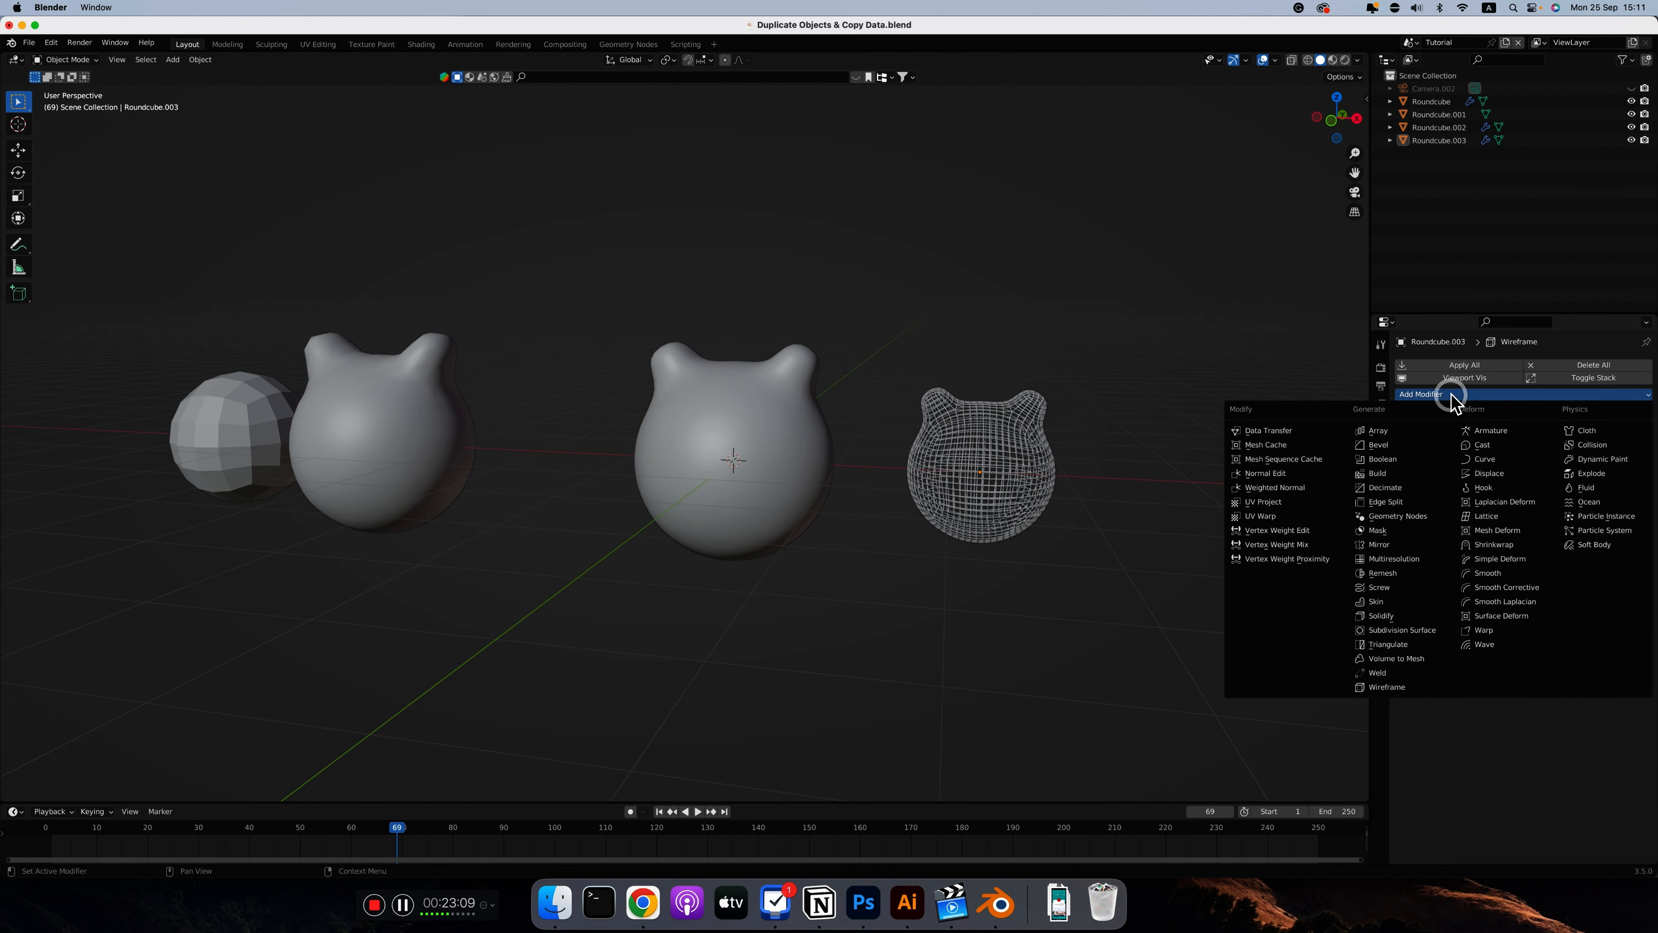
left_click(1398, 629)
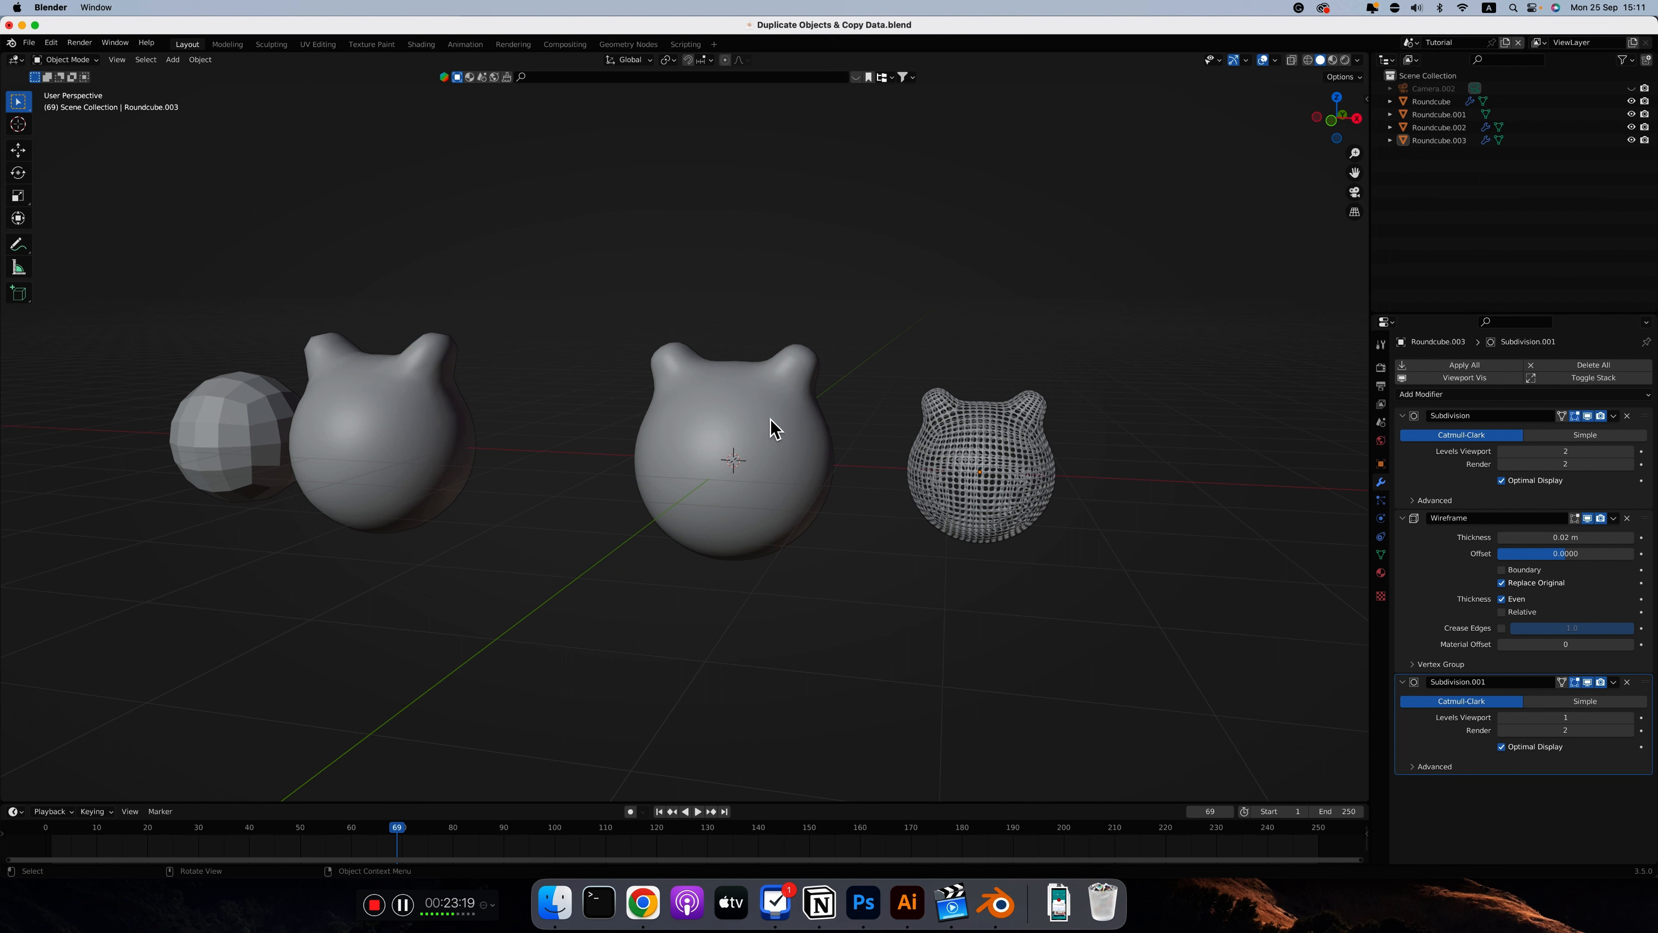
Compare the two linked spheres' modifiers and set the first Subdivision modifier's viewport level to 1 on the wireframe sphere
left_click(773, 428)
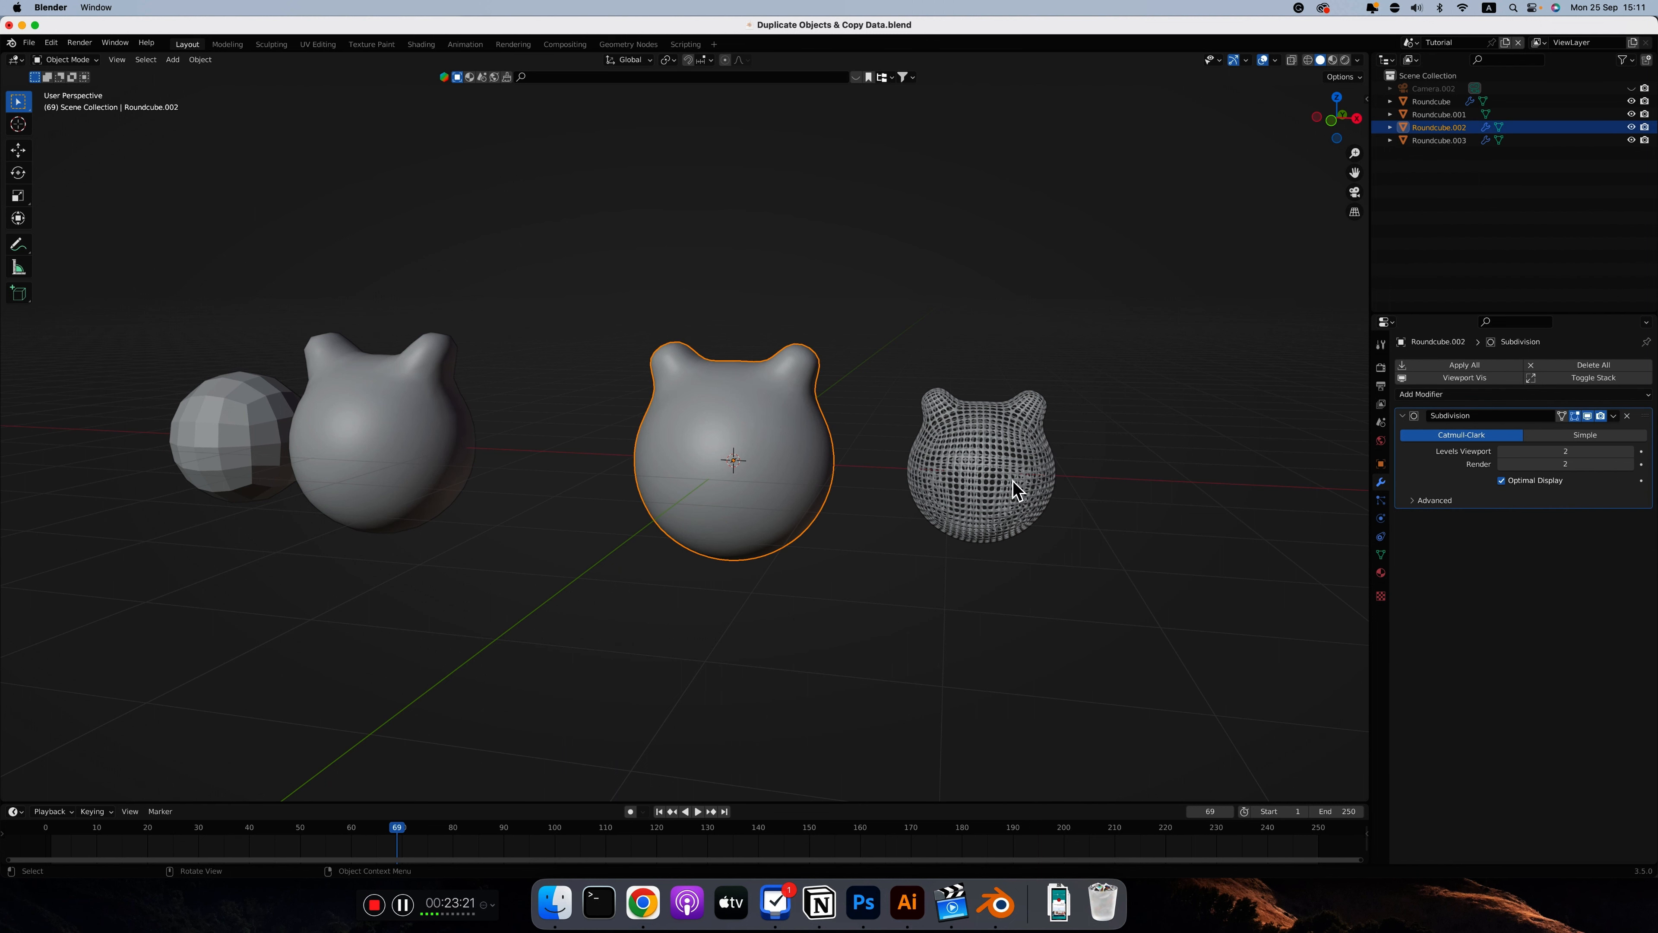
left_click(979, 455)
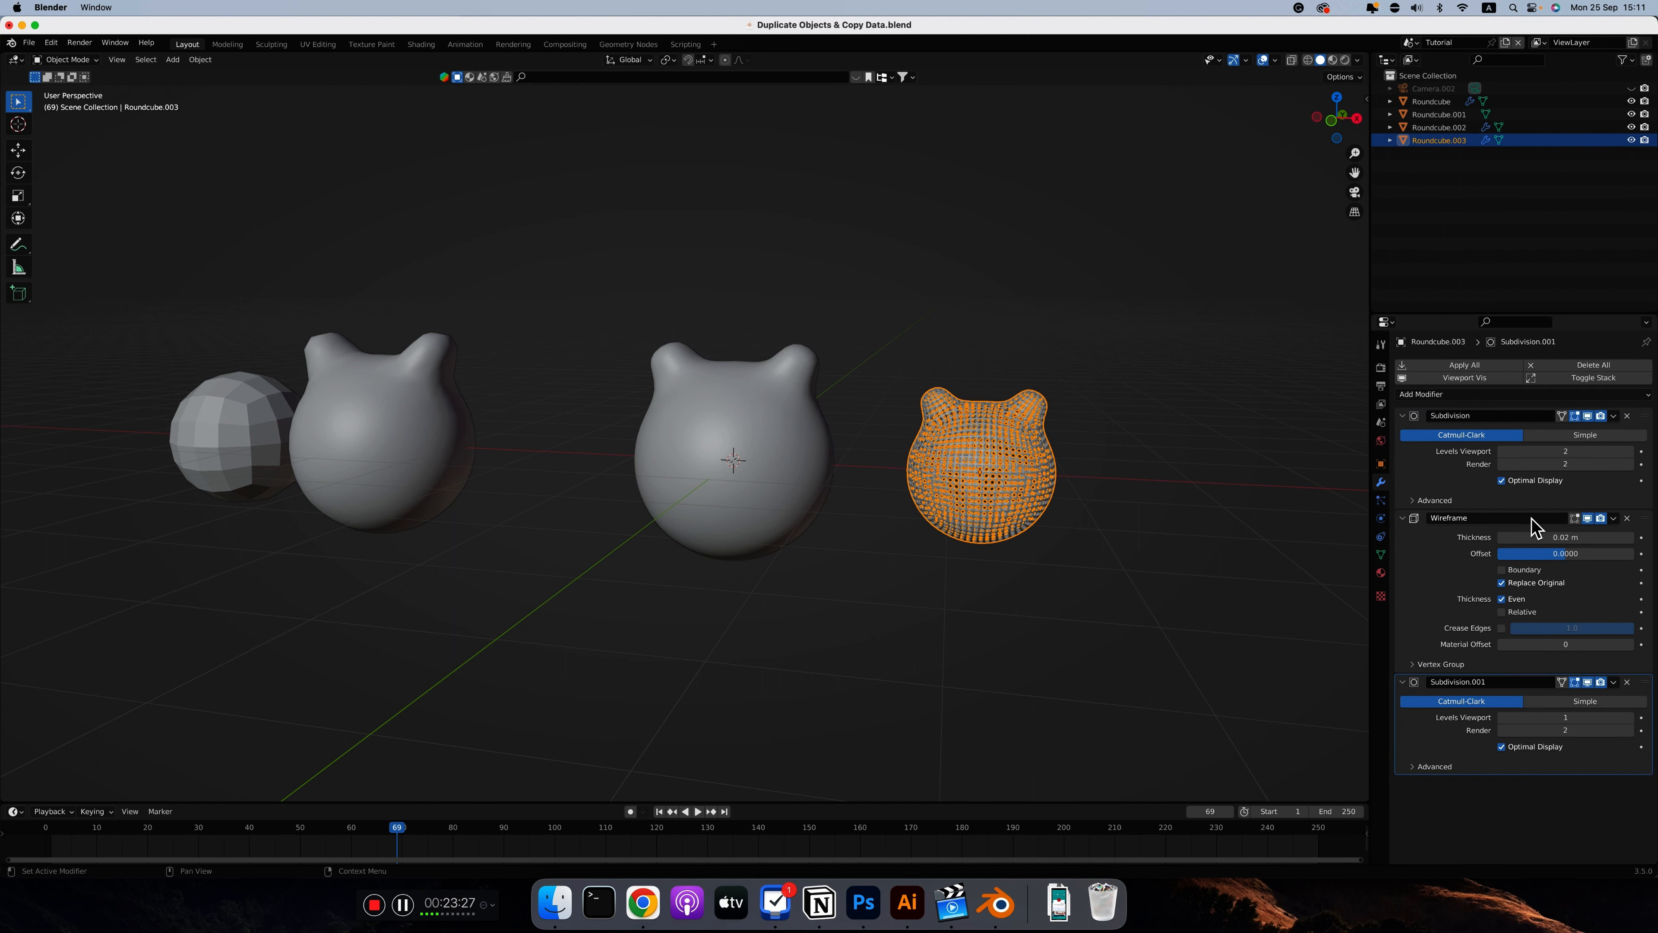
left_click(1503, 451)
left_click(923, 531)
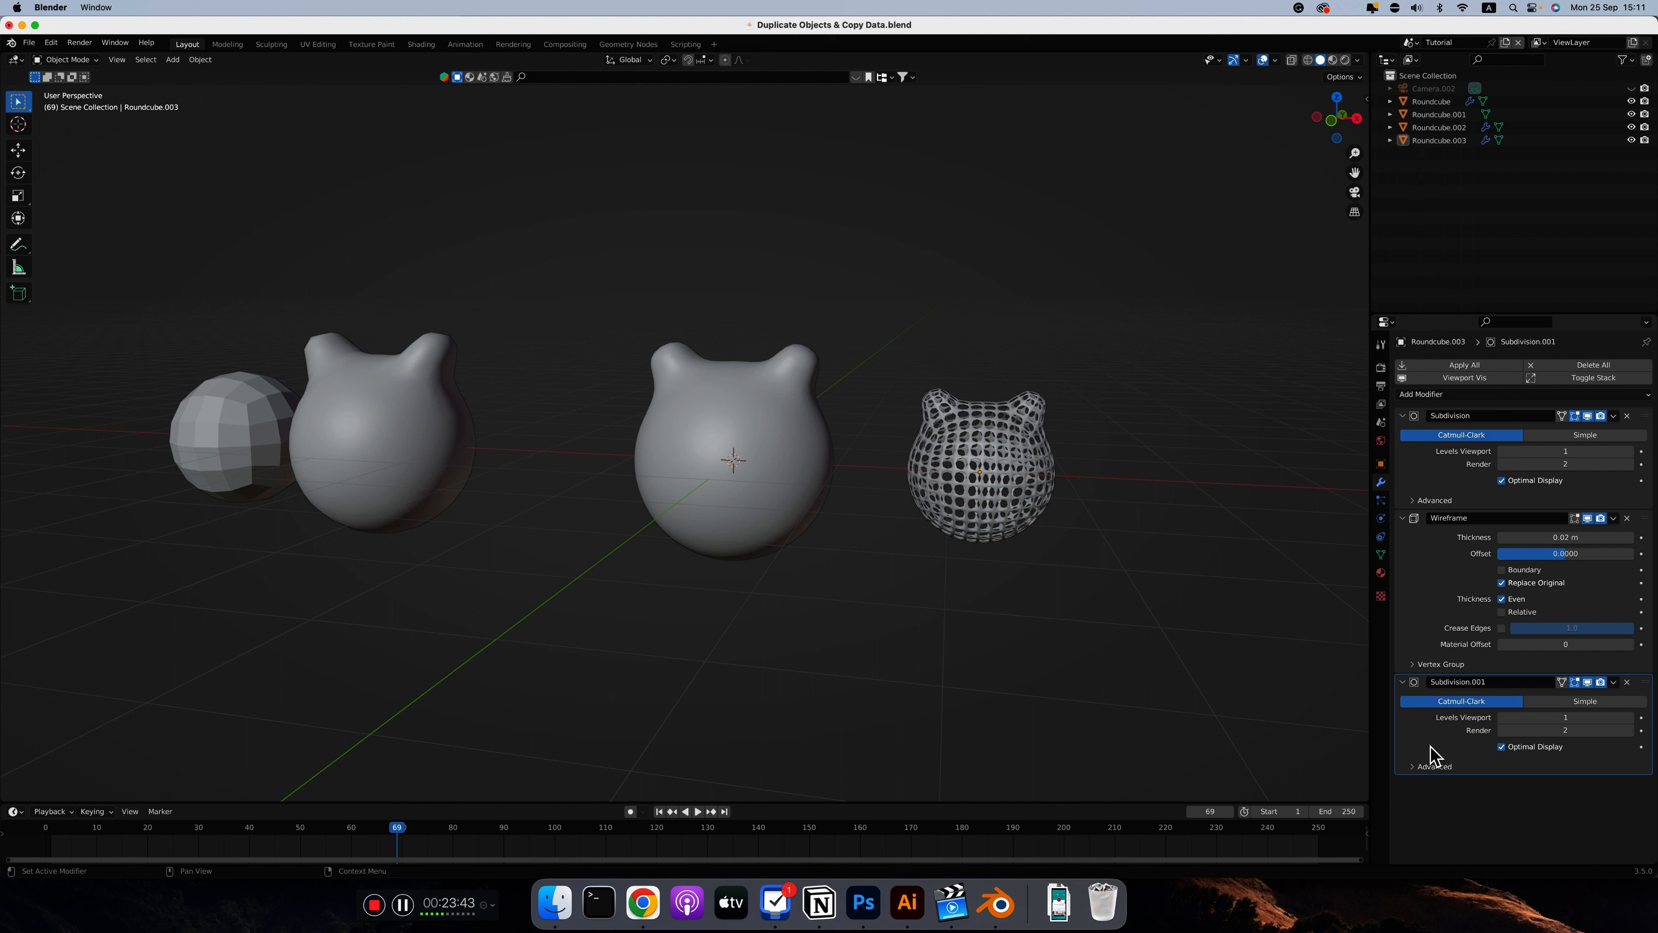
Try to copy the wireframe sphere's modifiers to the larger linked sphere, and check the larger sphere's modifier stack
left_click_drag(800, 507, 973, 507)
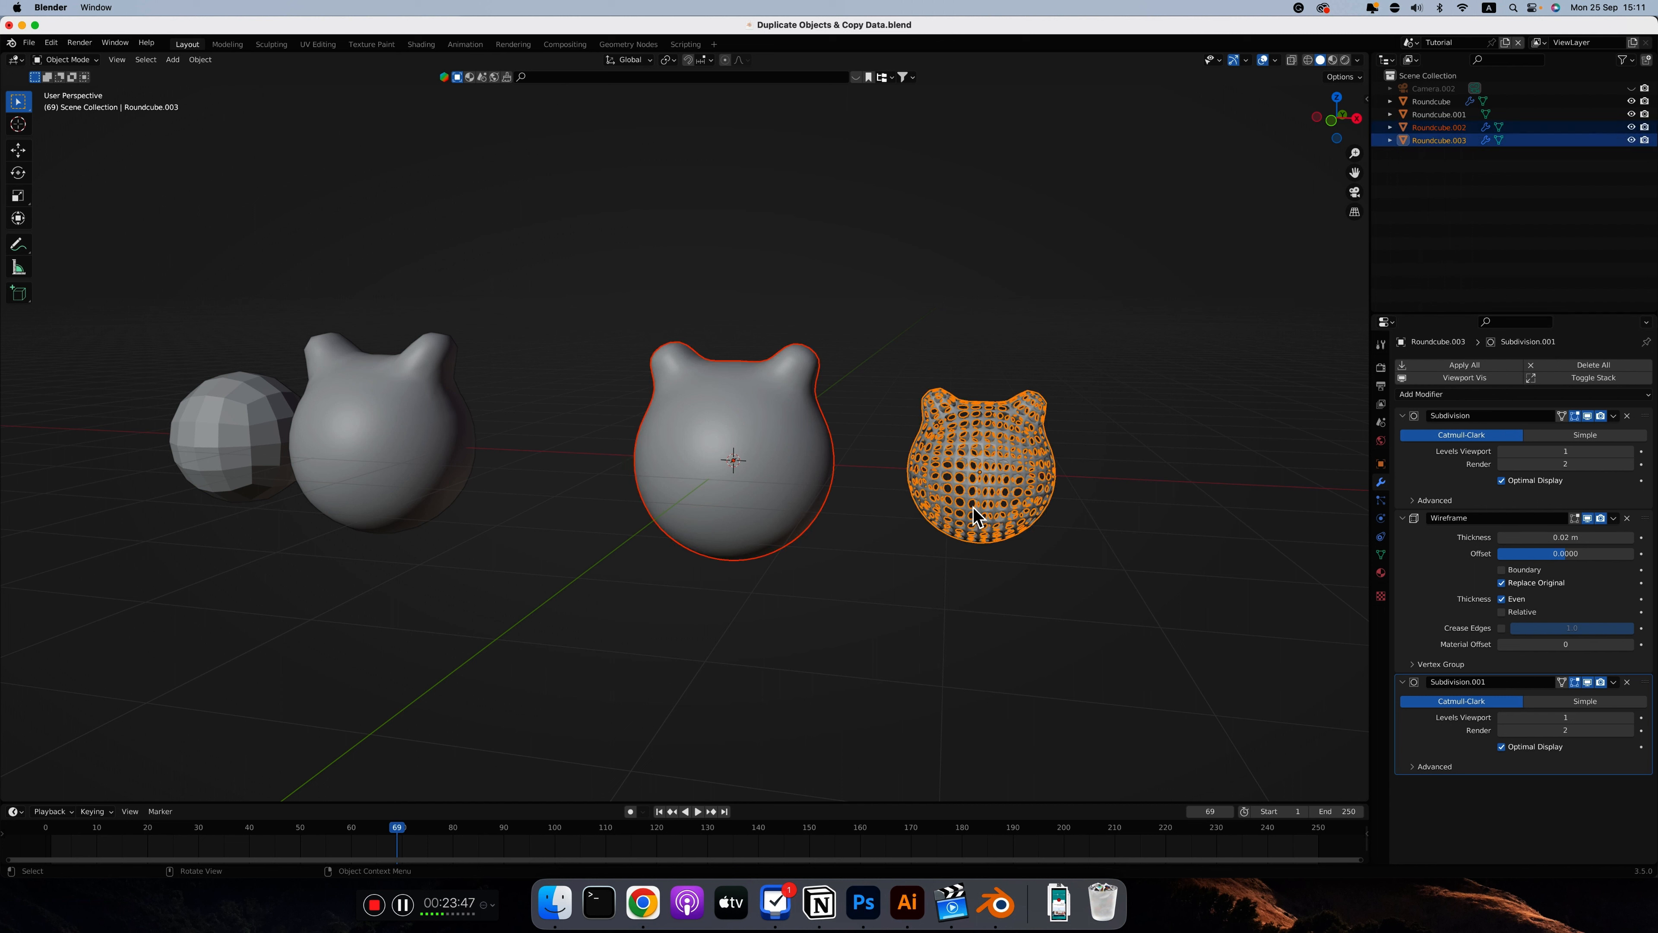
key("super+l")
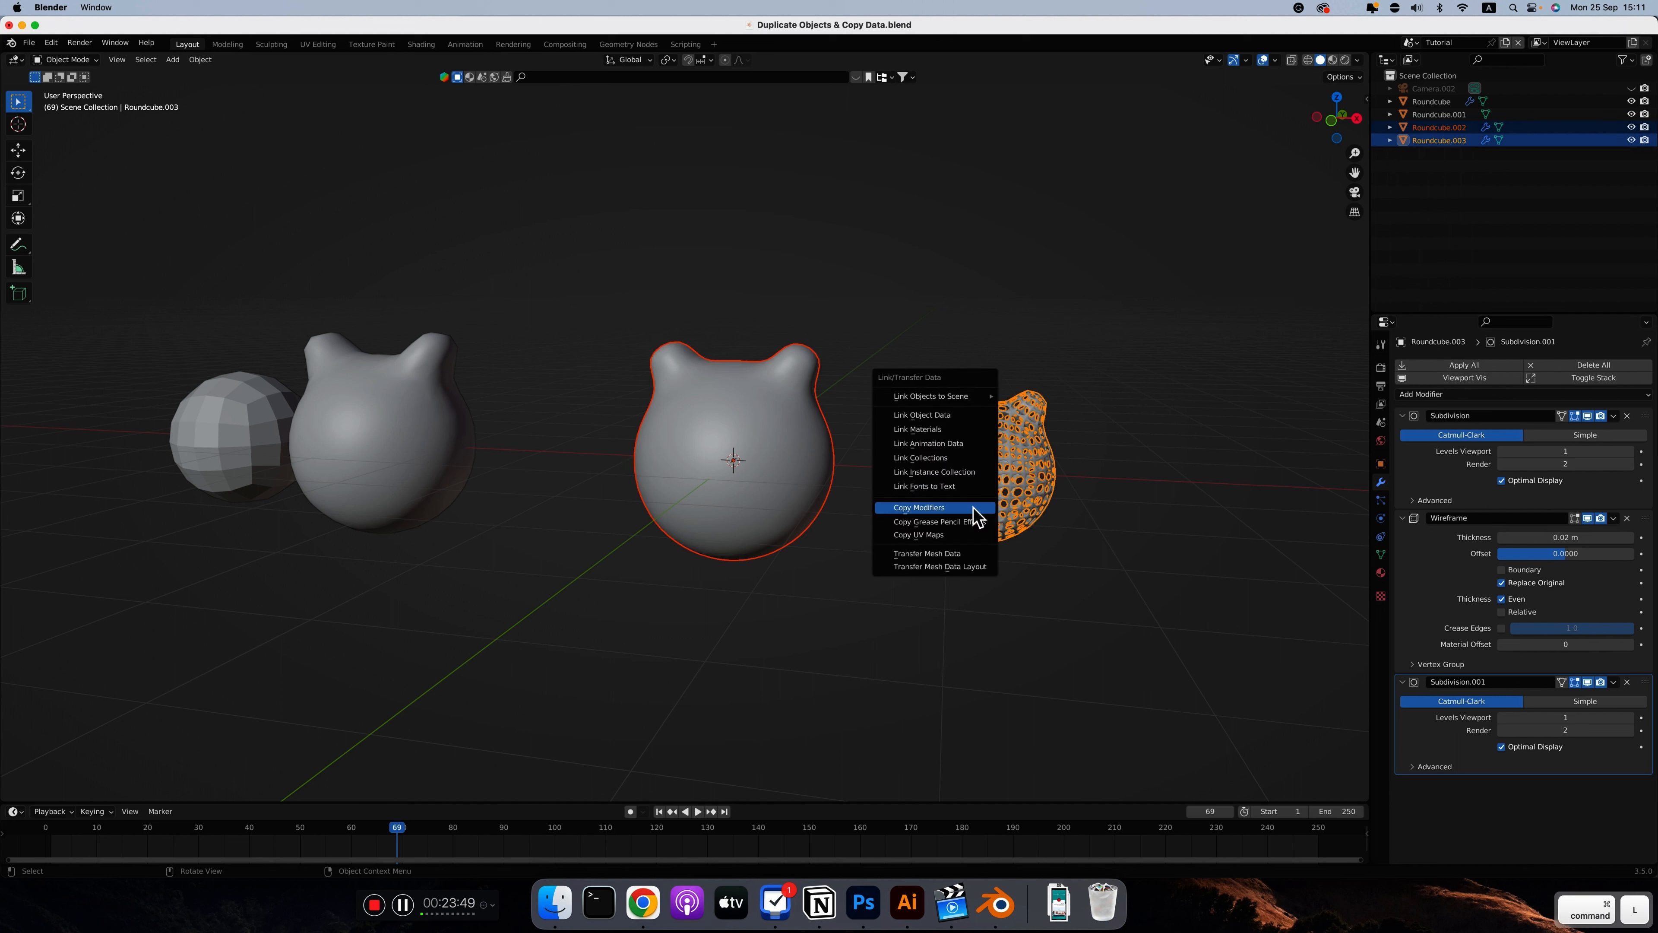
left_click(919, 507)
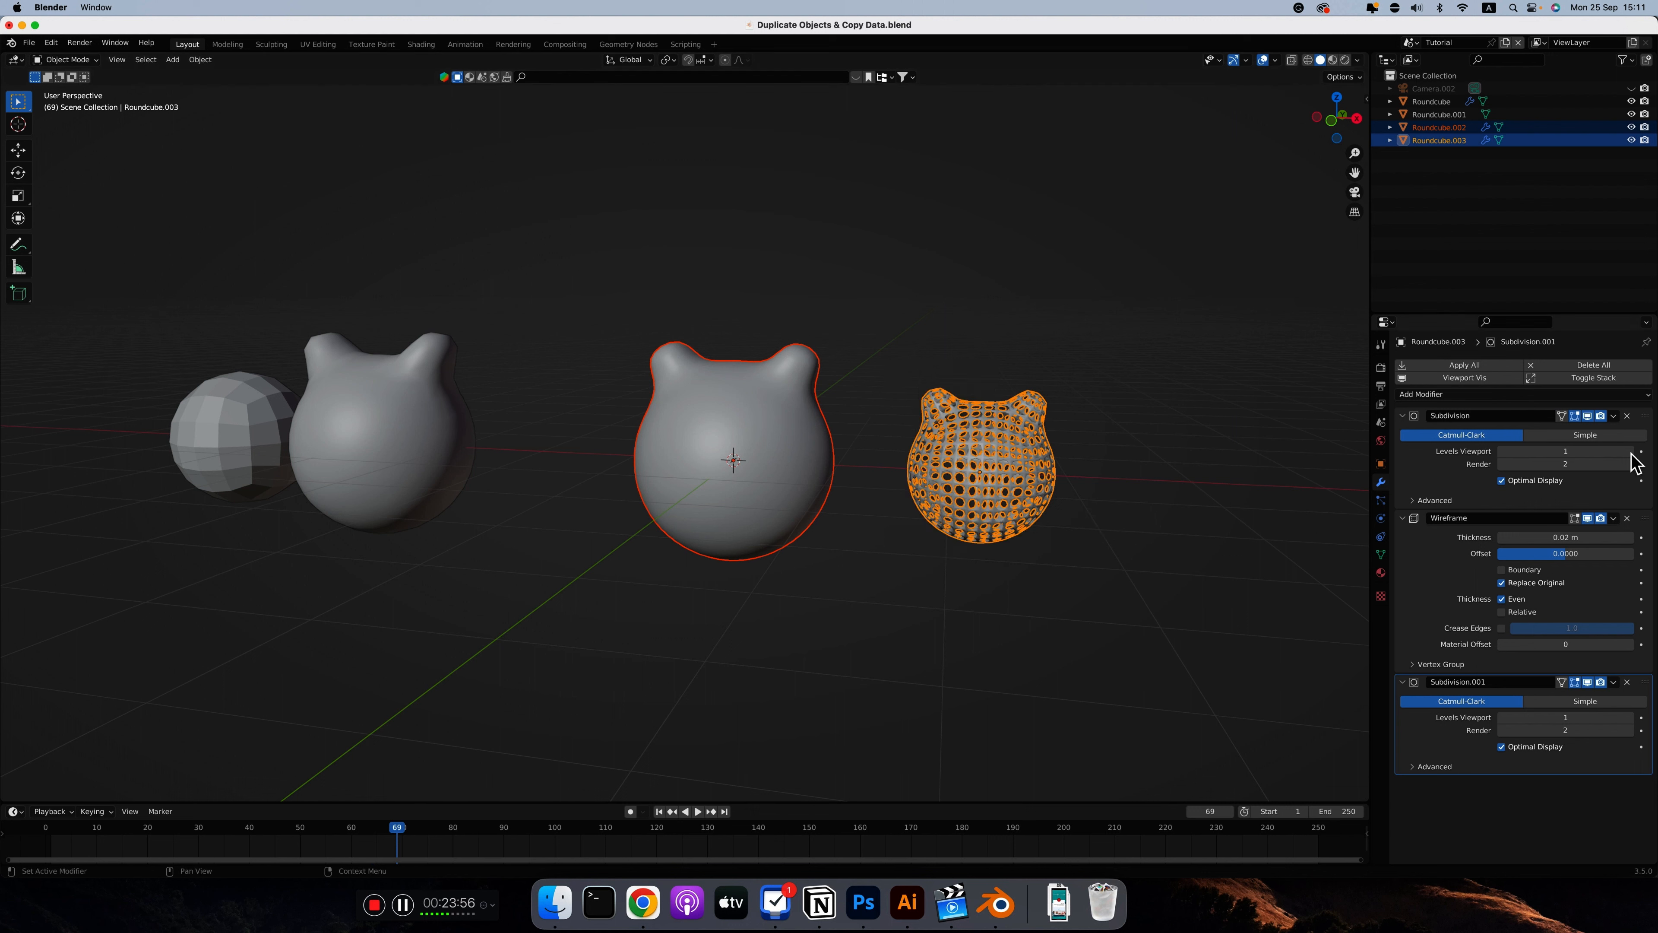
left_click(869, 450)
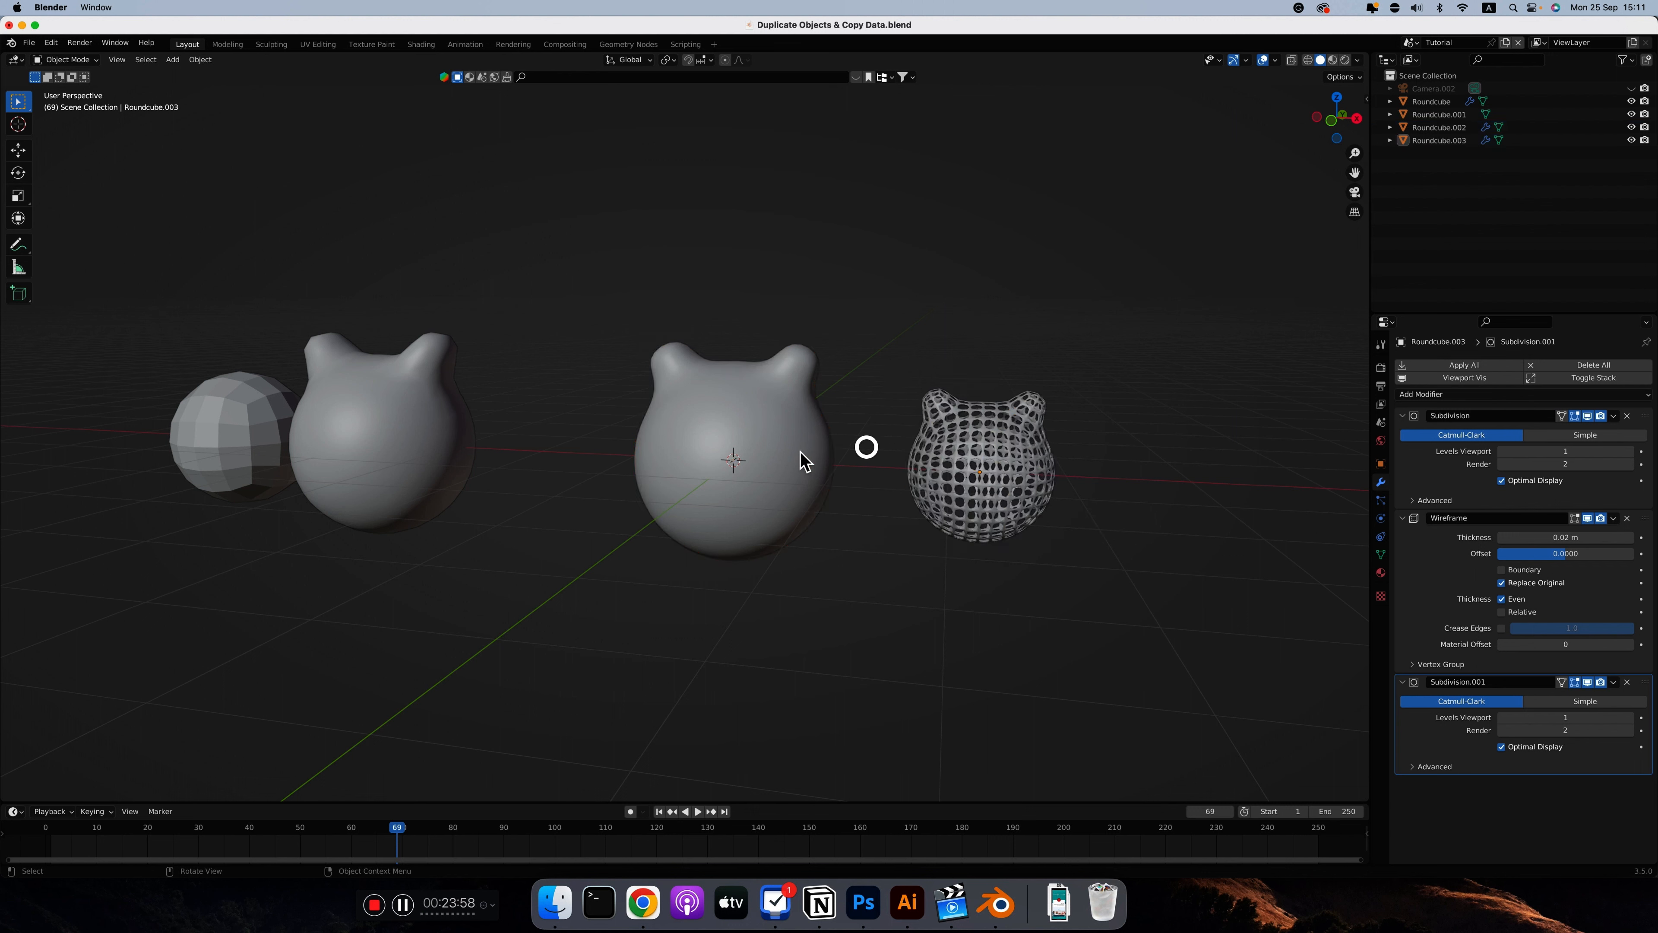
left_click(786, 438)
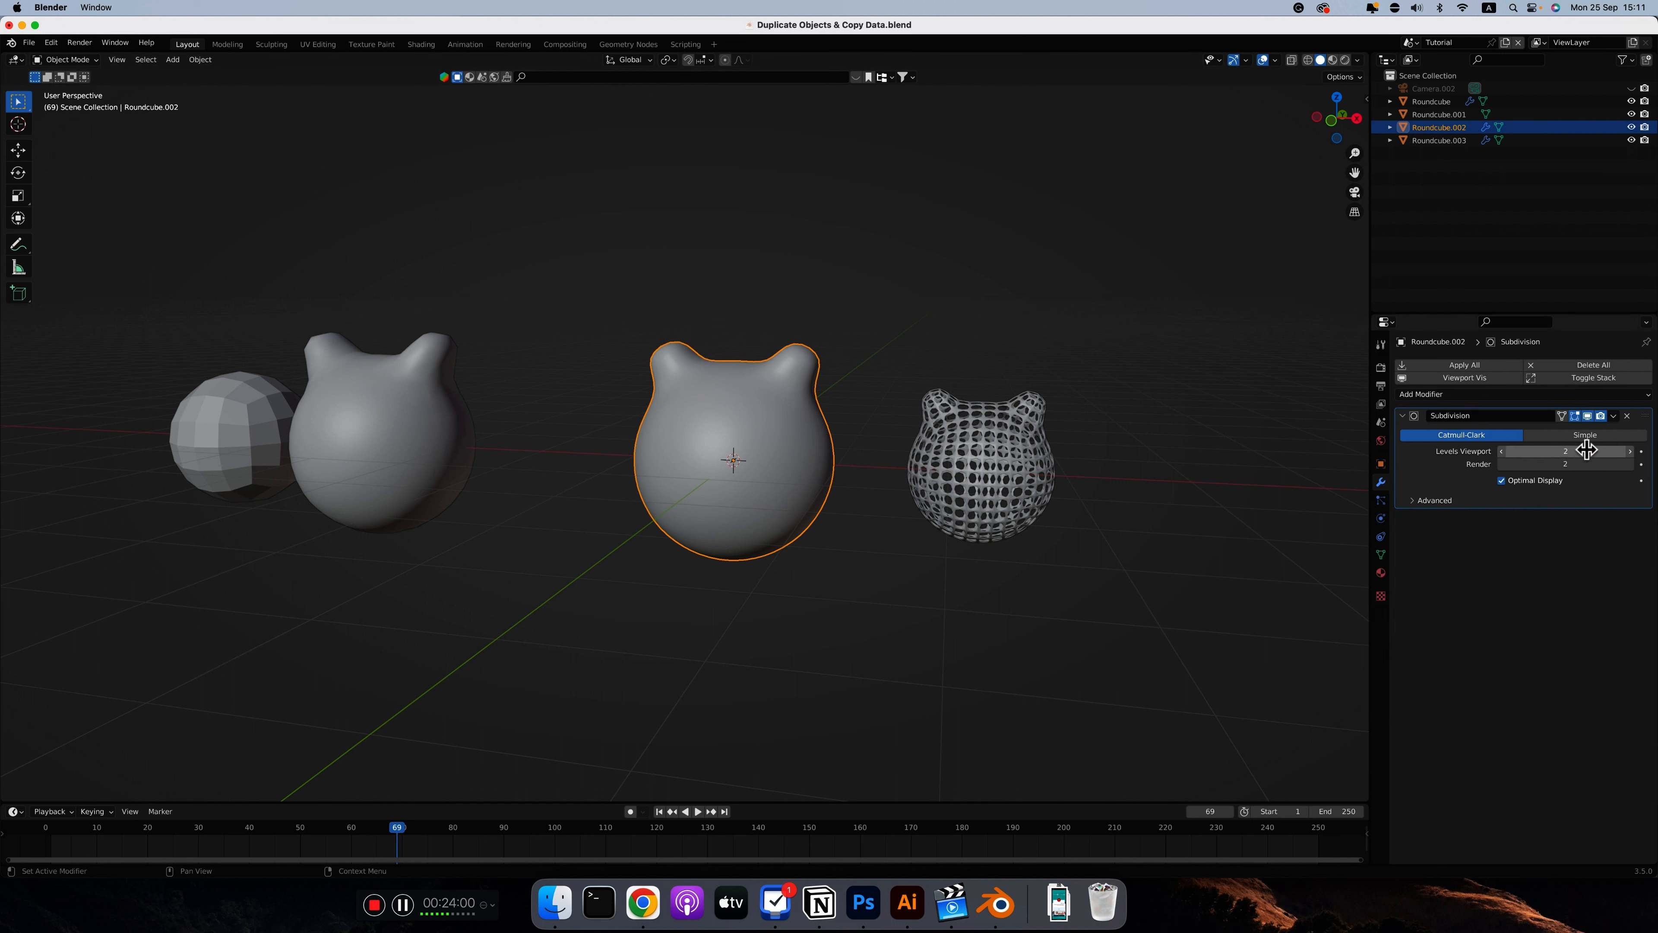
Copy only the Wireframe modifier from the small wireframe sphere to the larger linked sphere, and check the larger sphere's modifier stack
left_click(990, 472)
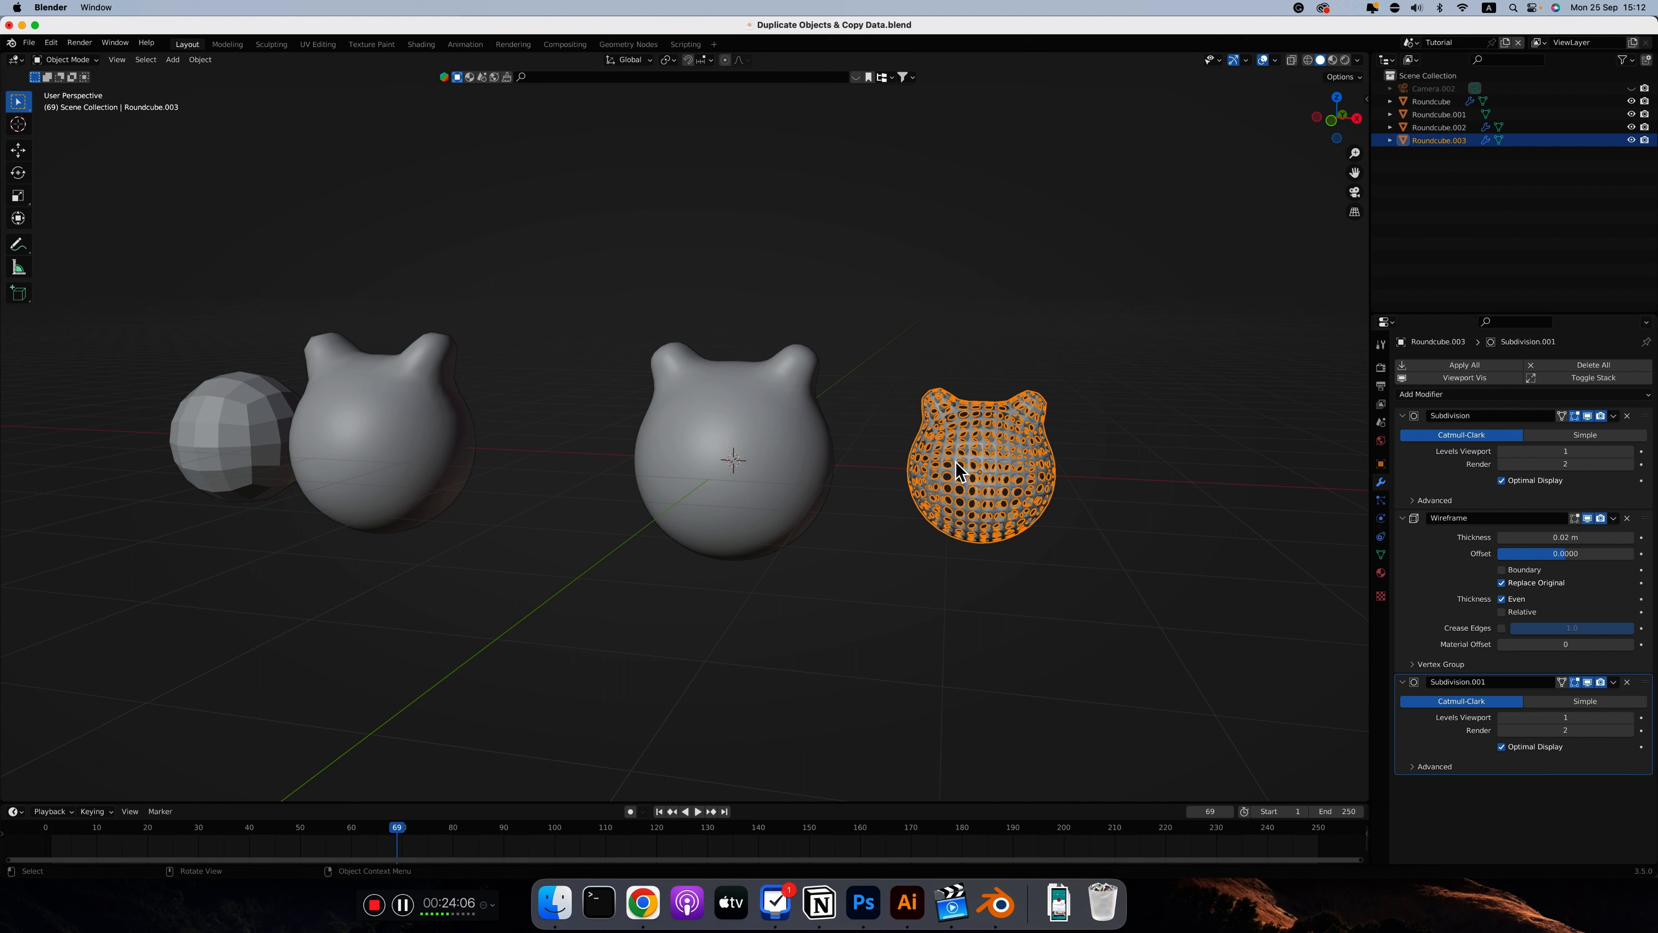
left_click(785, 463, "shift")
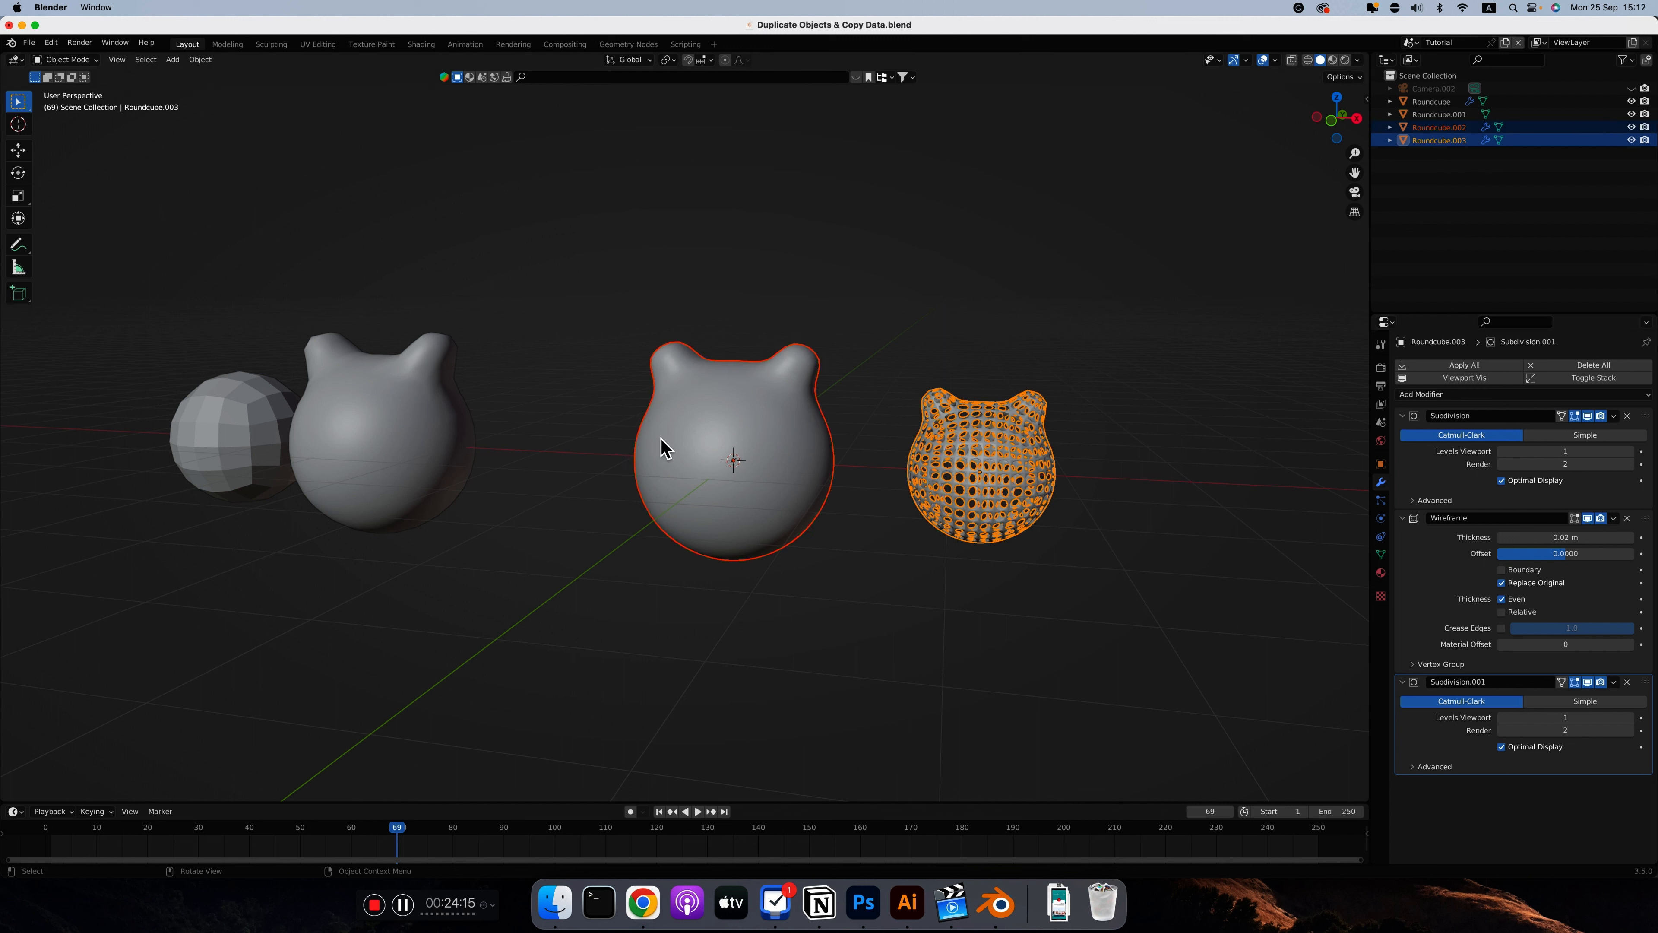
key("ctrl+l")
key("ctrl+c")
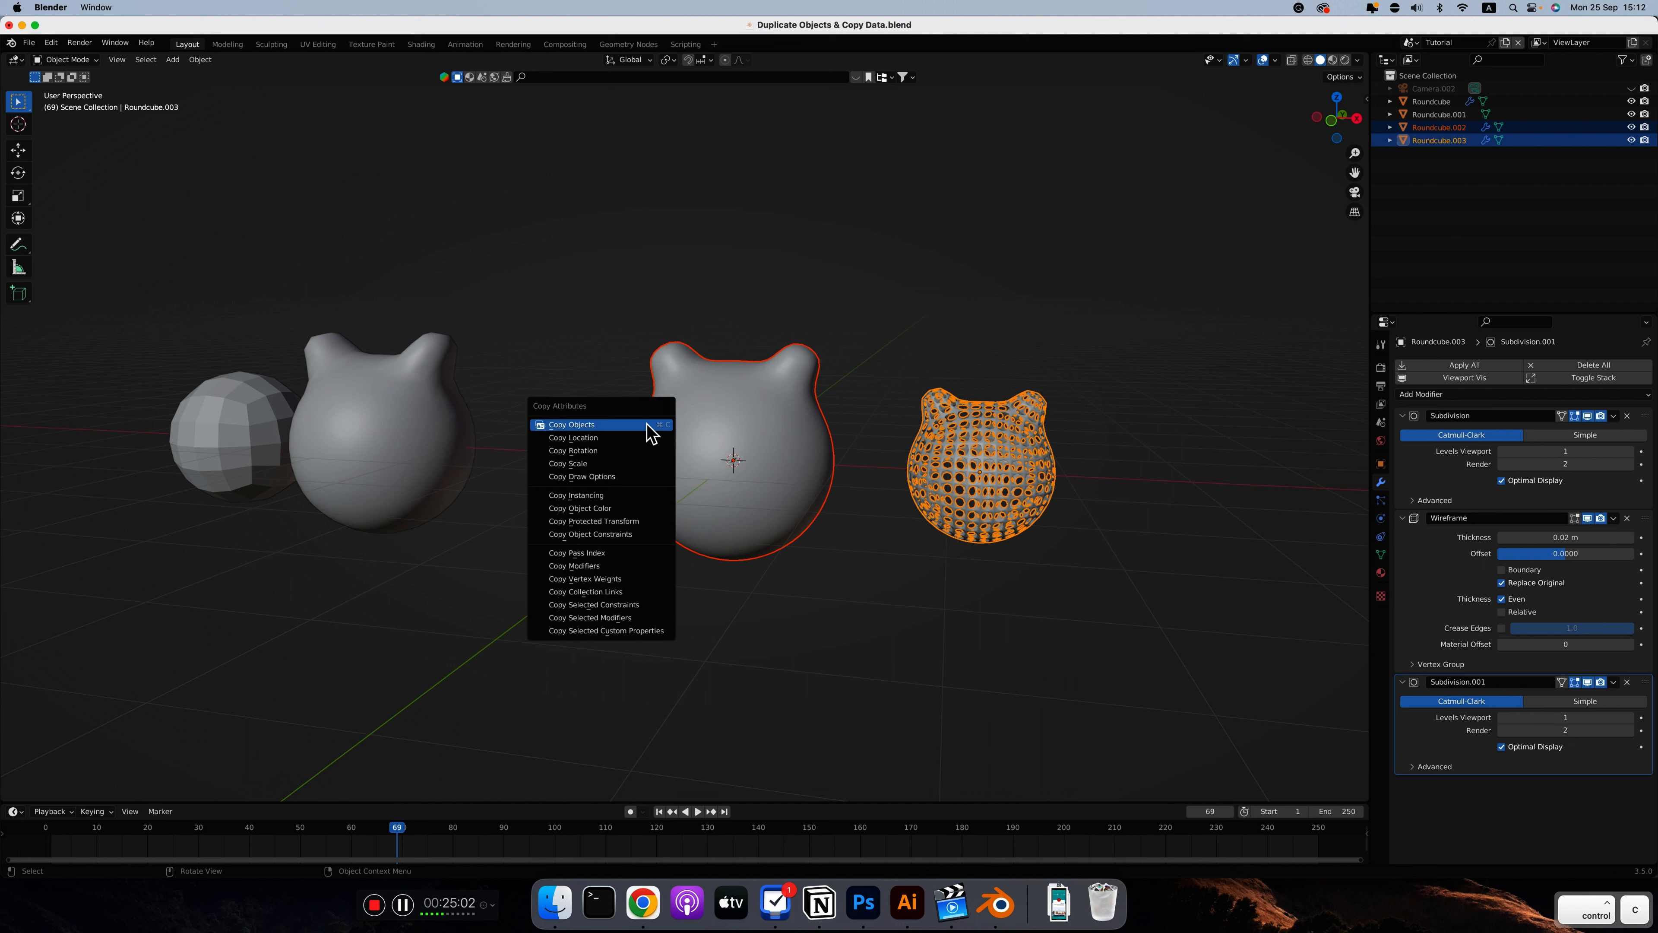
left_click(601, 617)
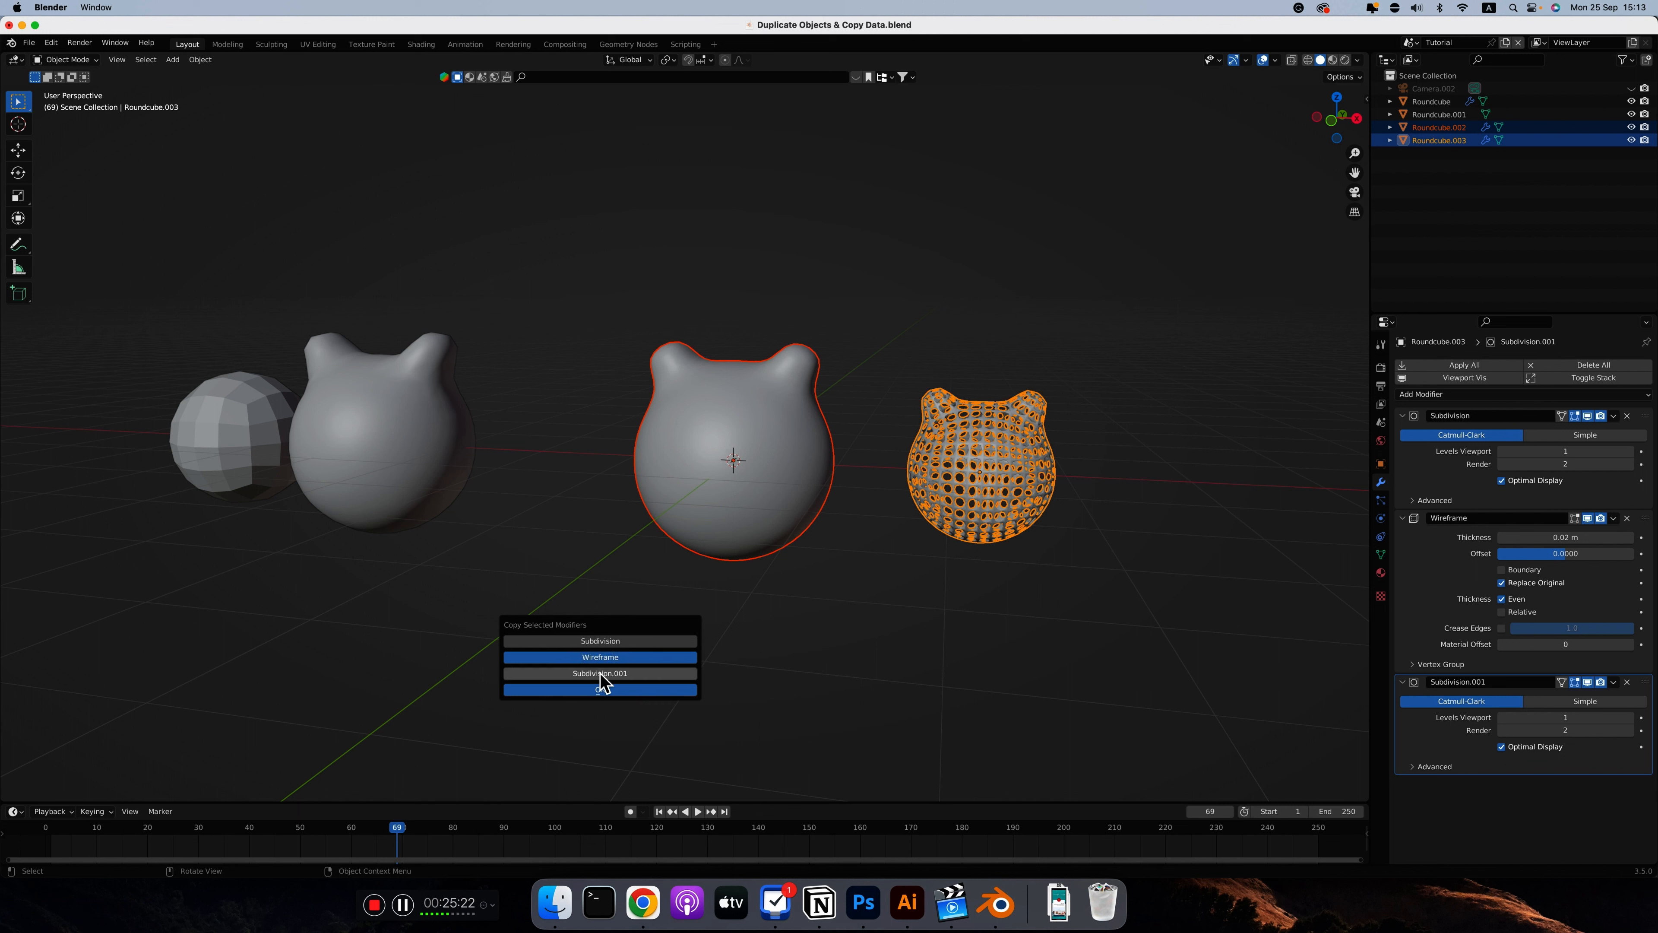
left_click(597, 677)
left_click(618, 676)
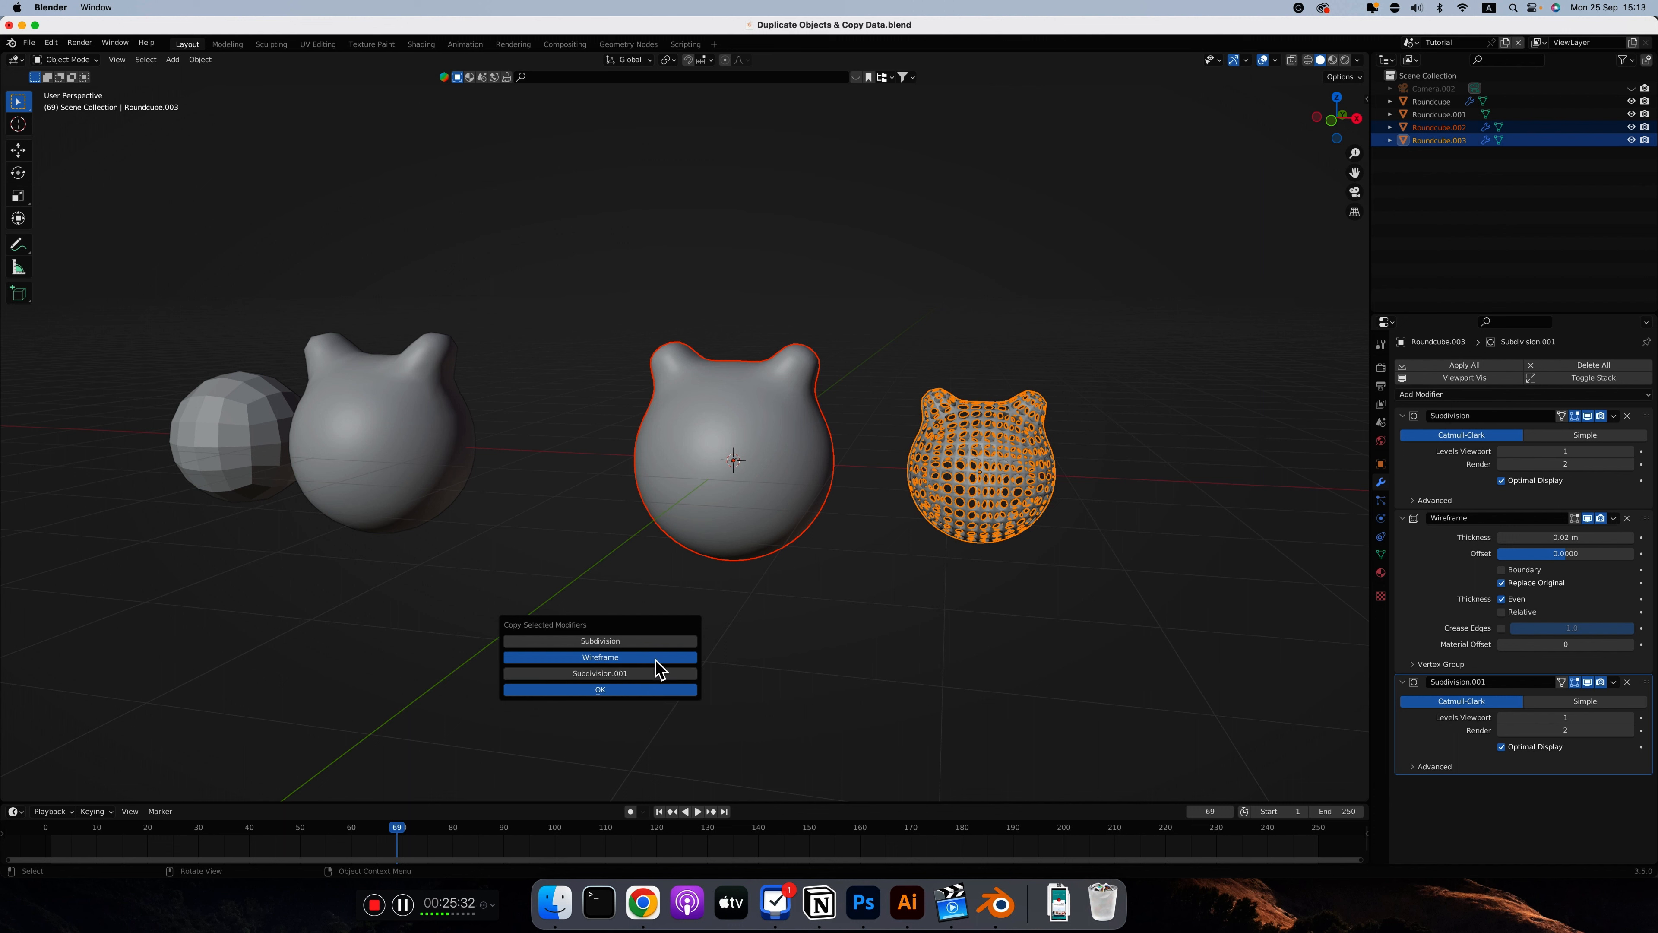
left_click(616, 687)
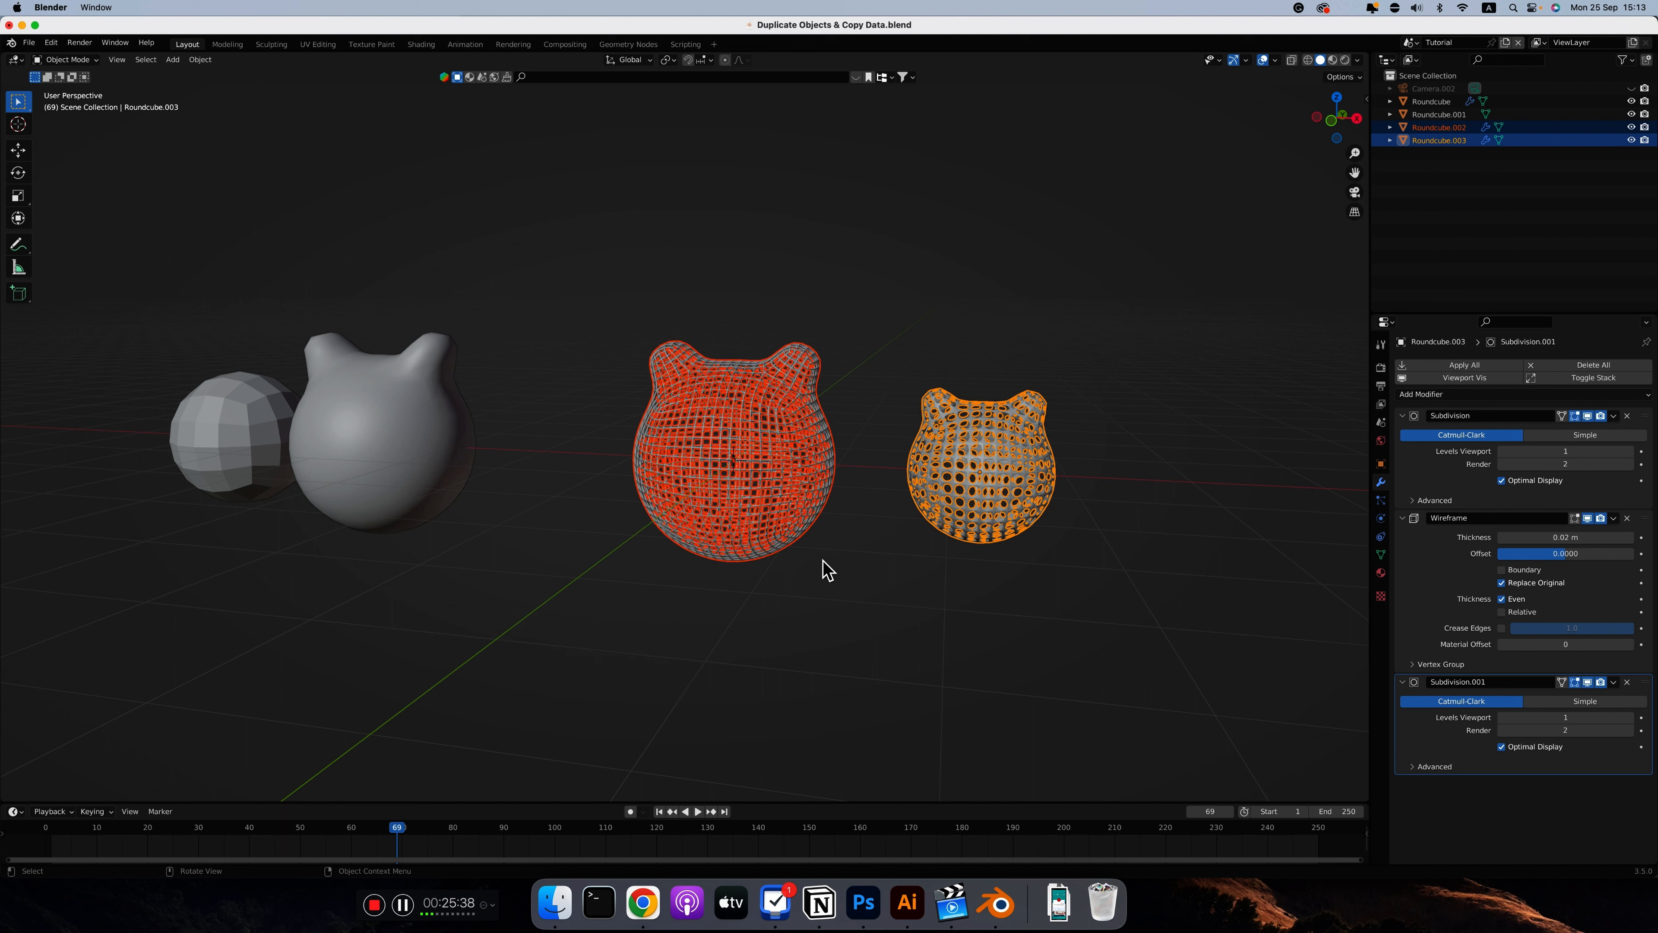
left_click(797, 508)
left_click(832, 575)
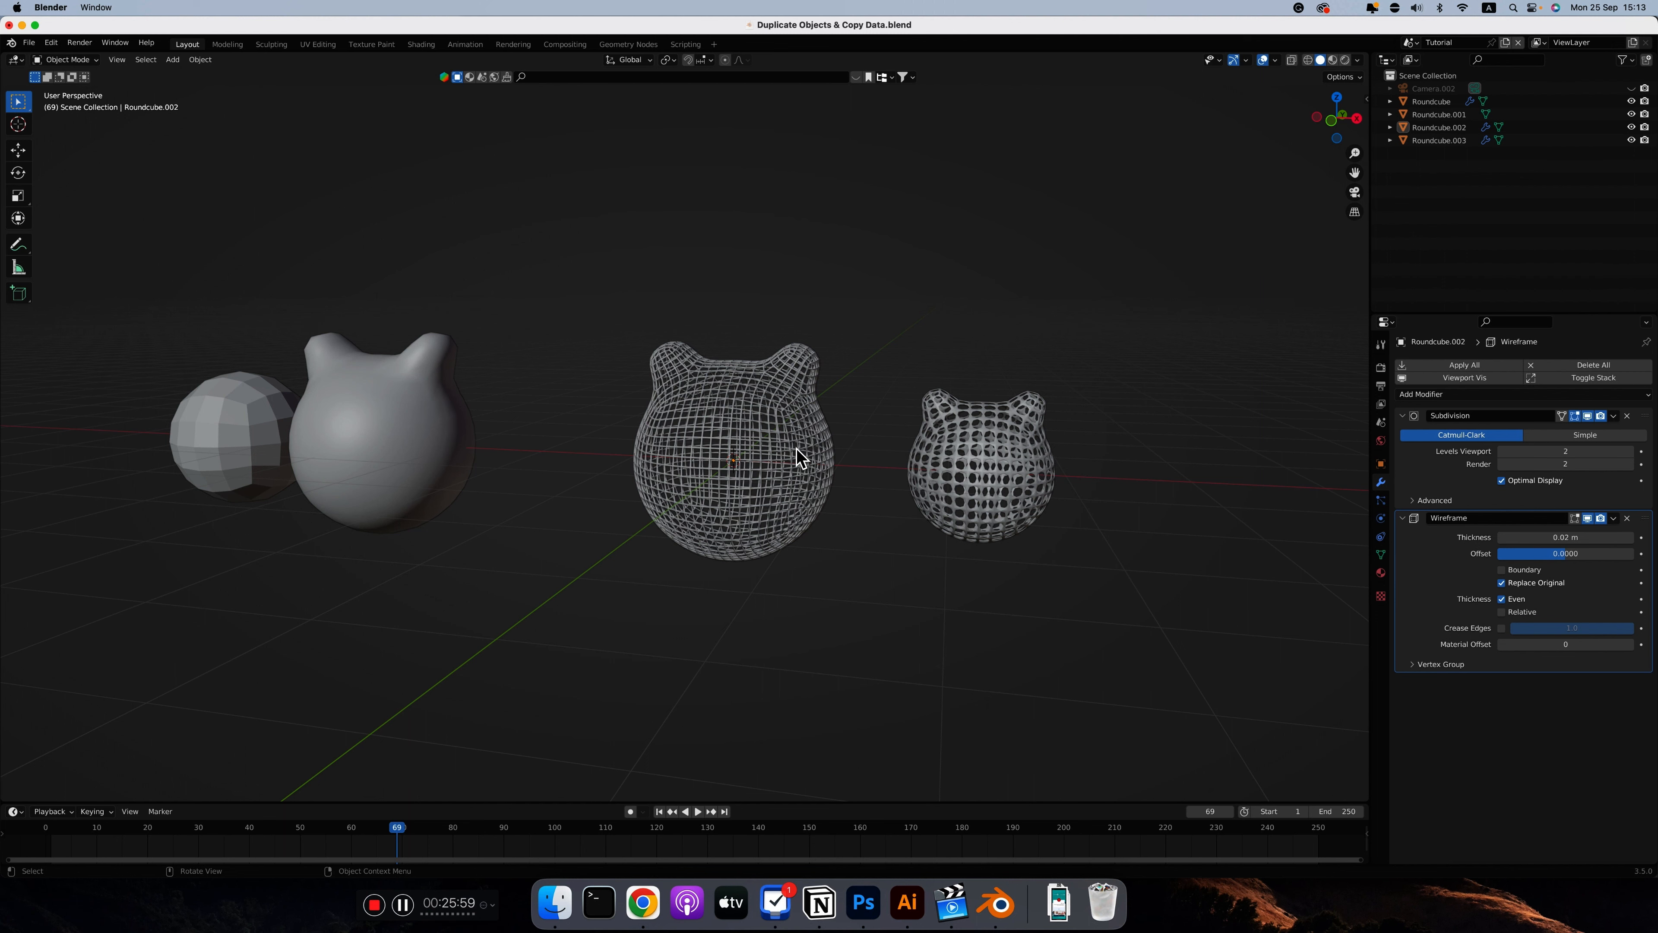
Edit the larger linked sphere's mesh and start moving a face on its side
left_click(801, 443)
key("Tab")
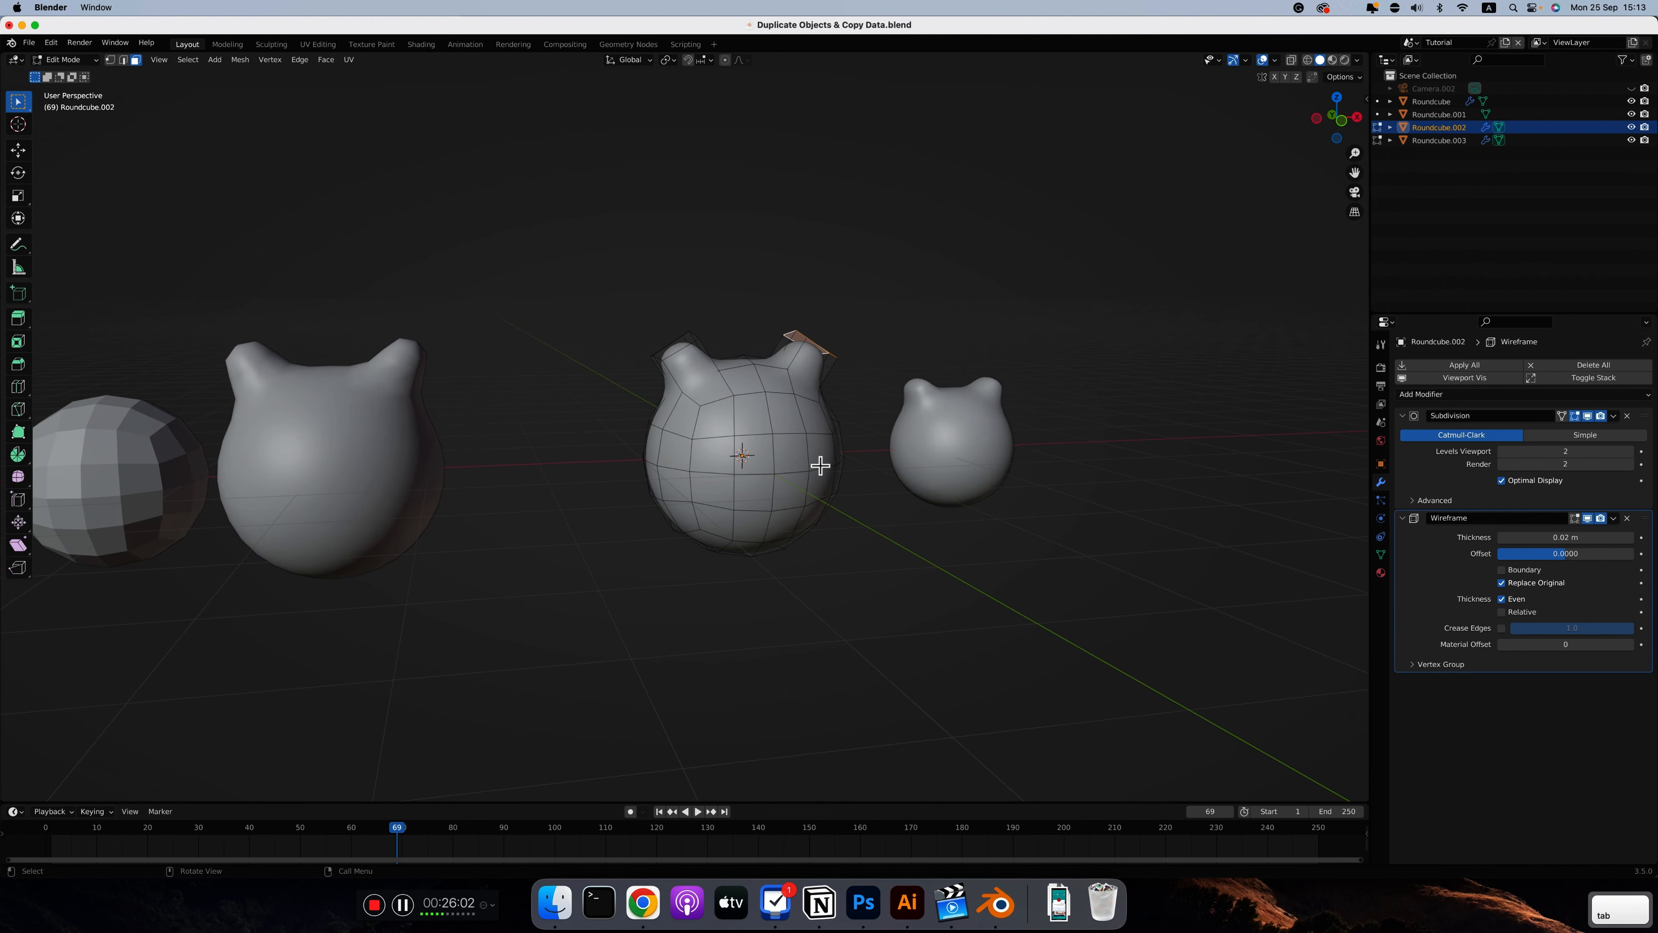
left_click(811, 451)
key("g")
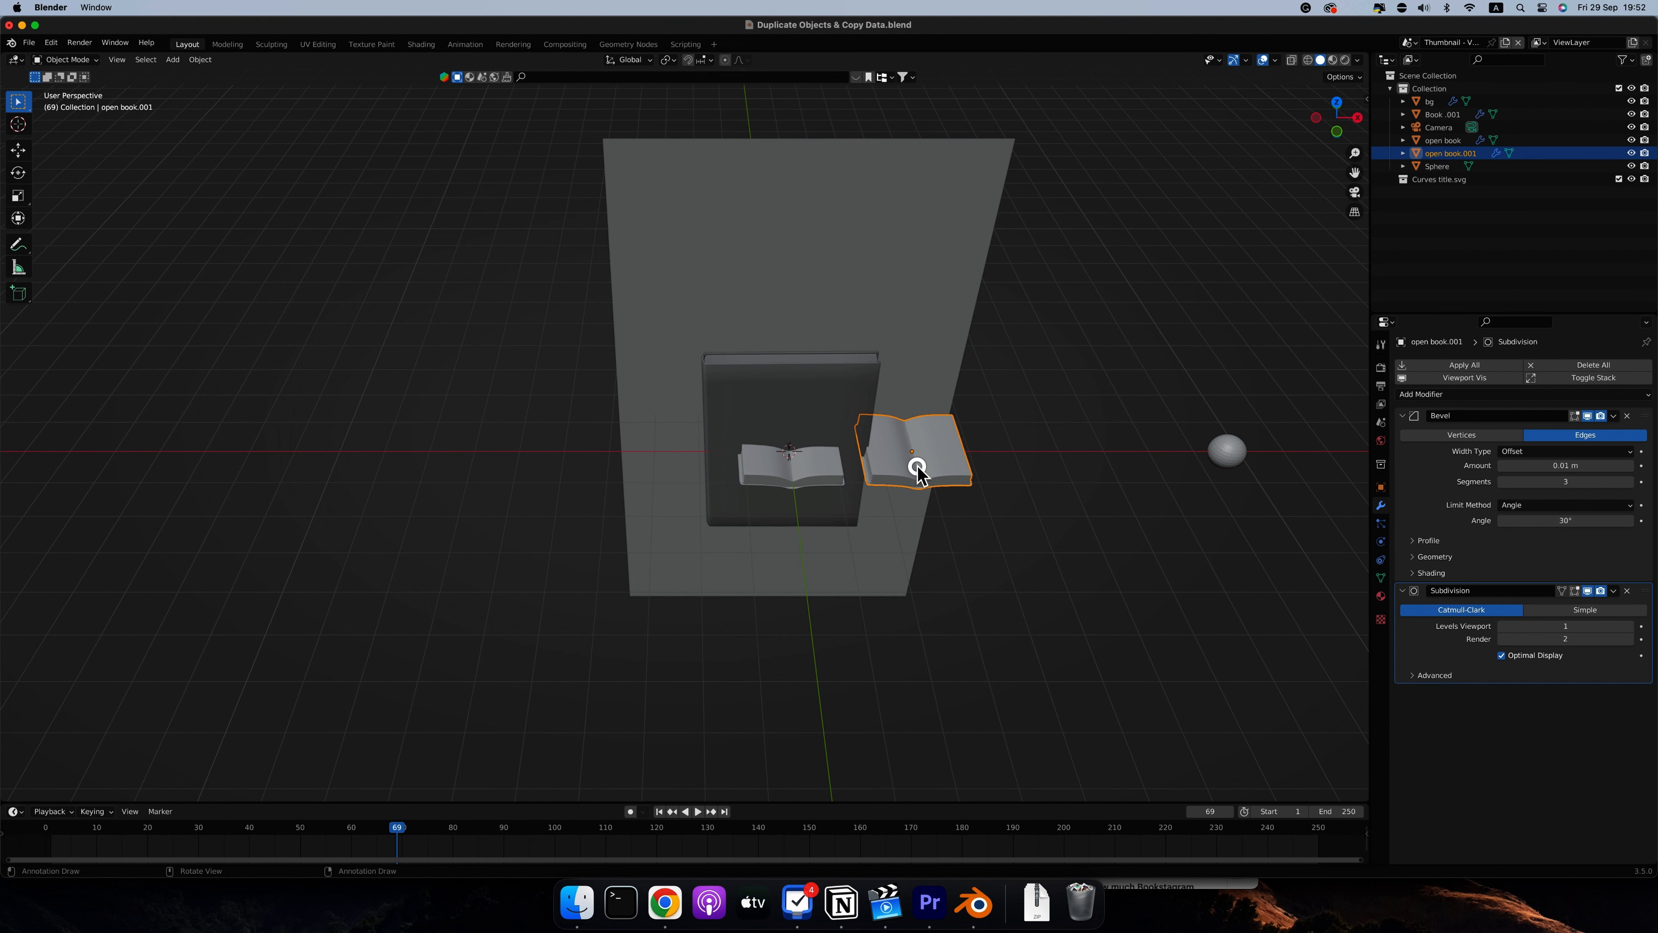
Move the duplicate open book up about 4.59 m along Z and rotate it about 38° around the X axis
key("g")
key("z")
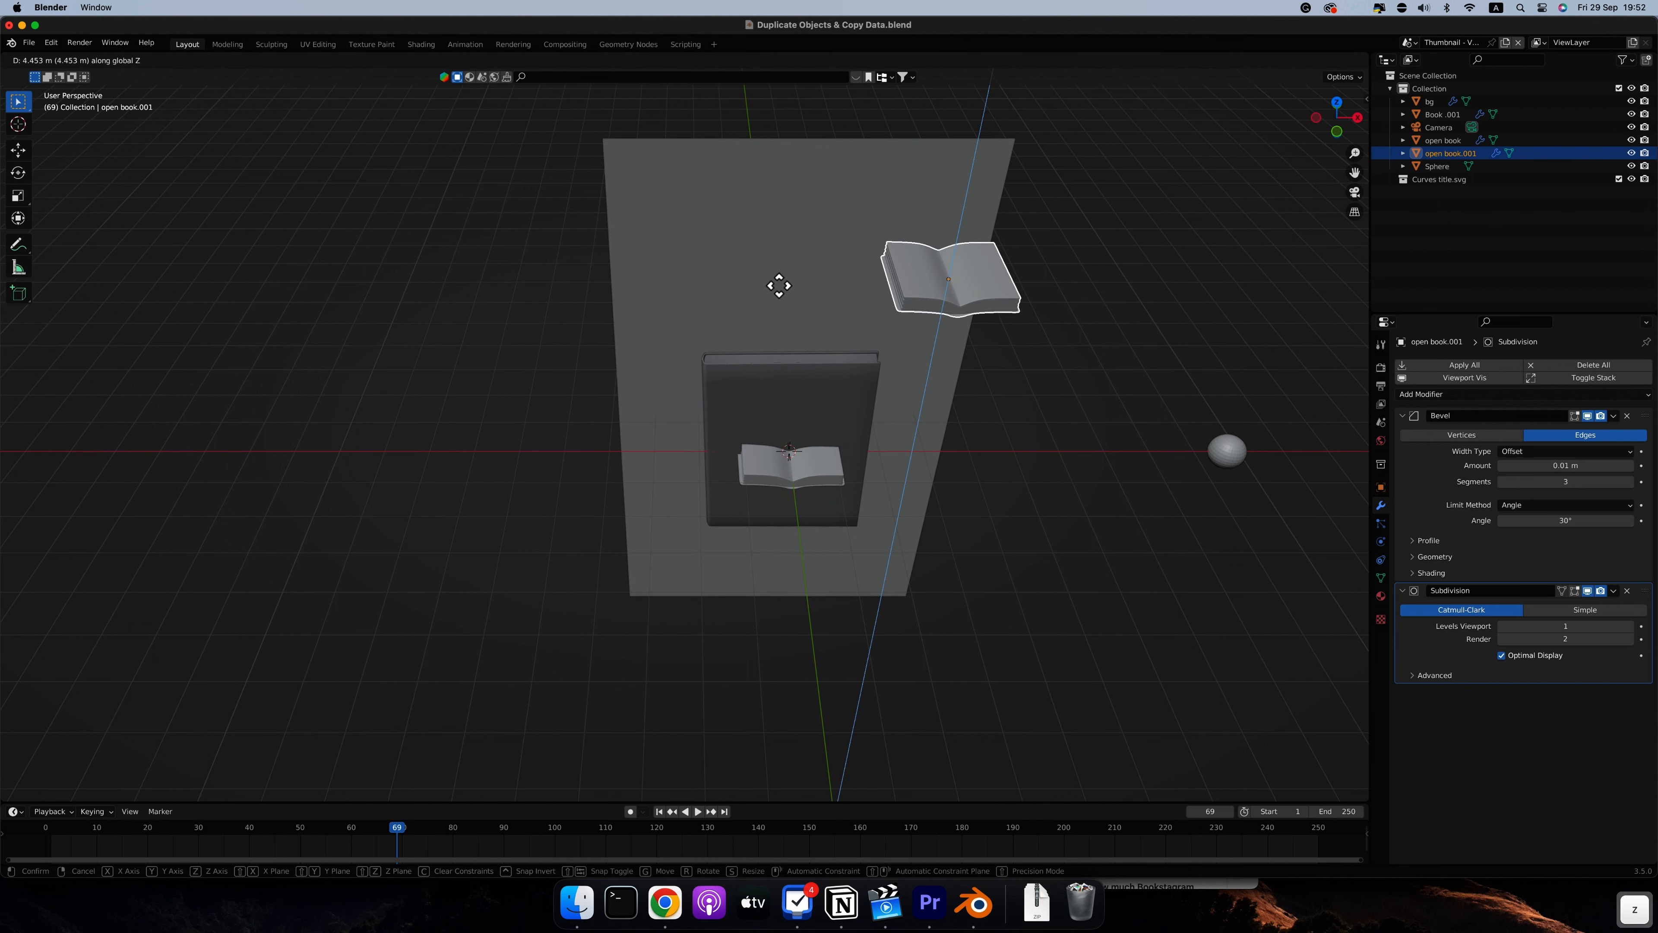
left_click(783, 285)
key("KP_1")
key("r")
key("x")
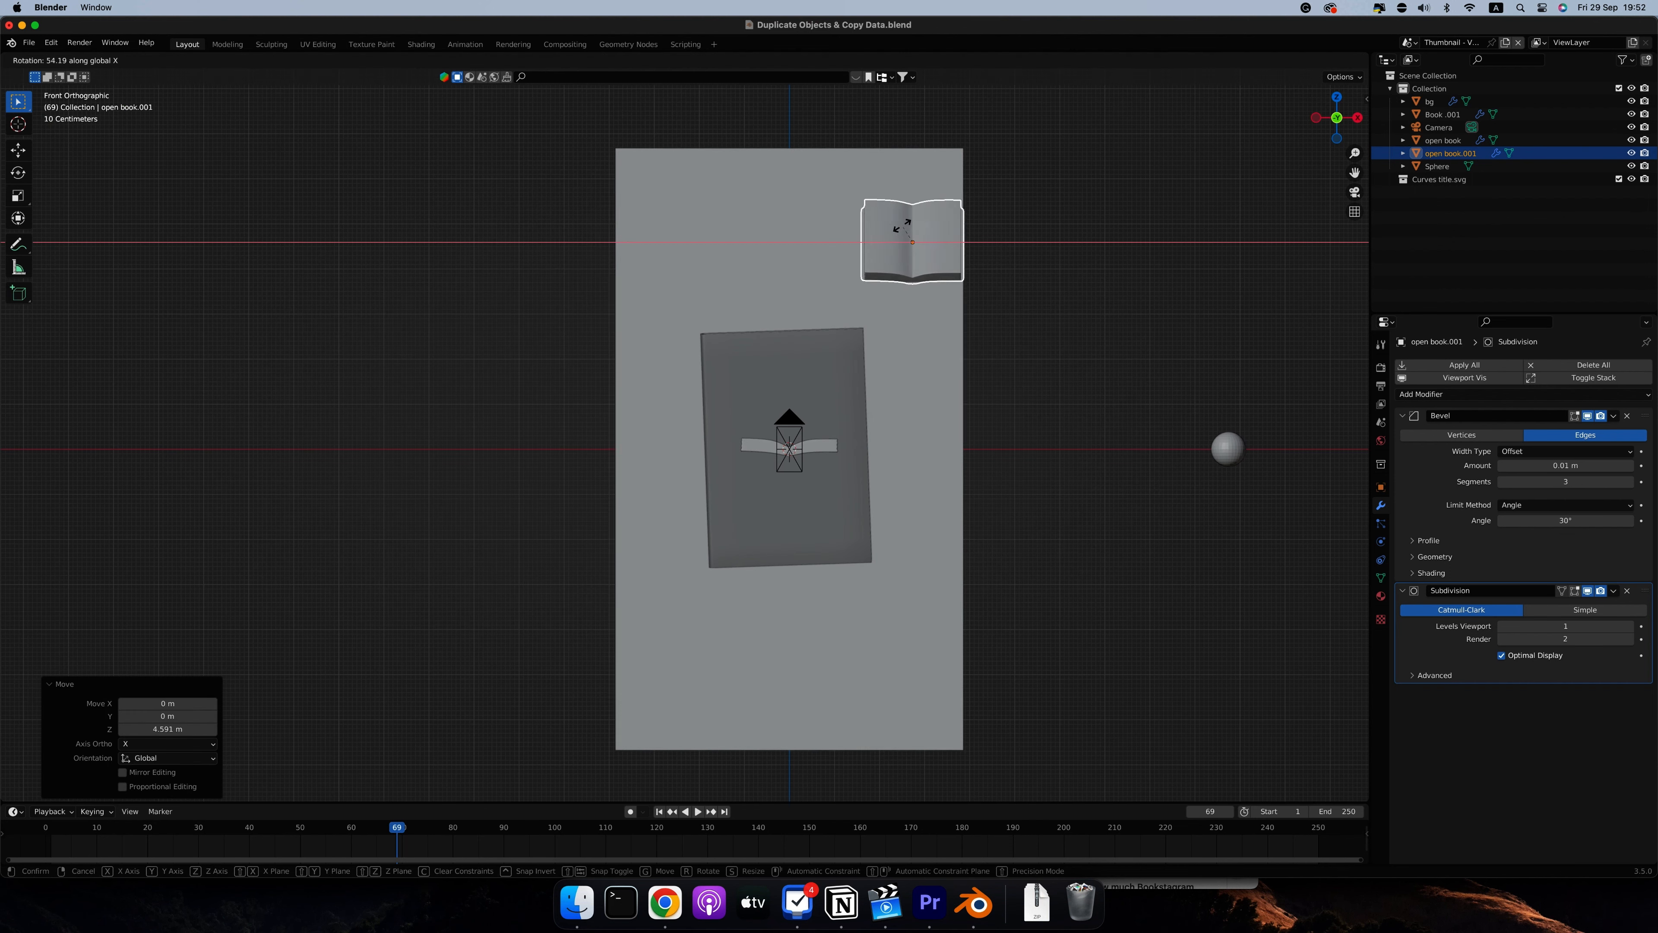
left_click(958, 298)
Rotate the raised open book about 24° around Z and place it above the closed book
key("r")
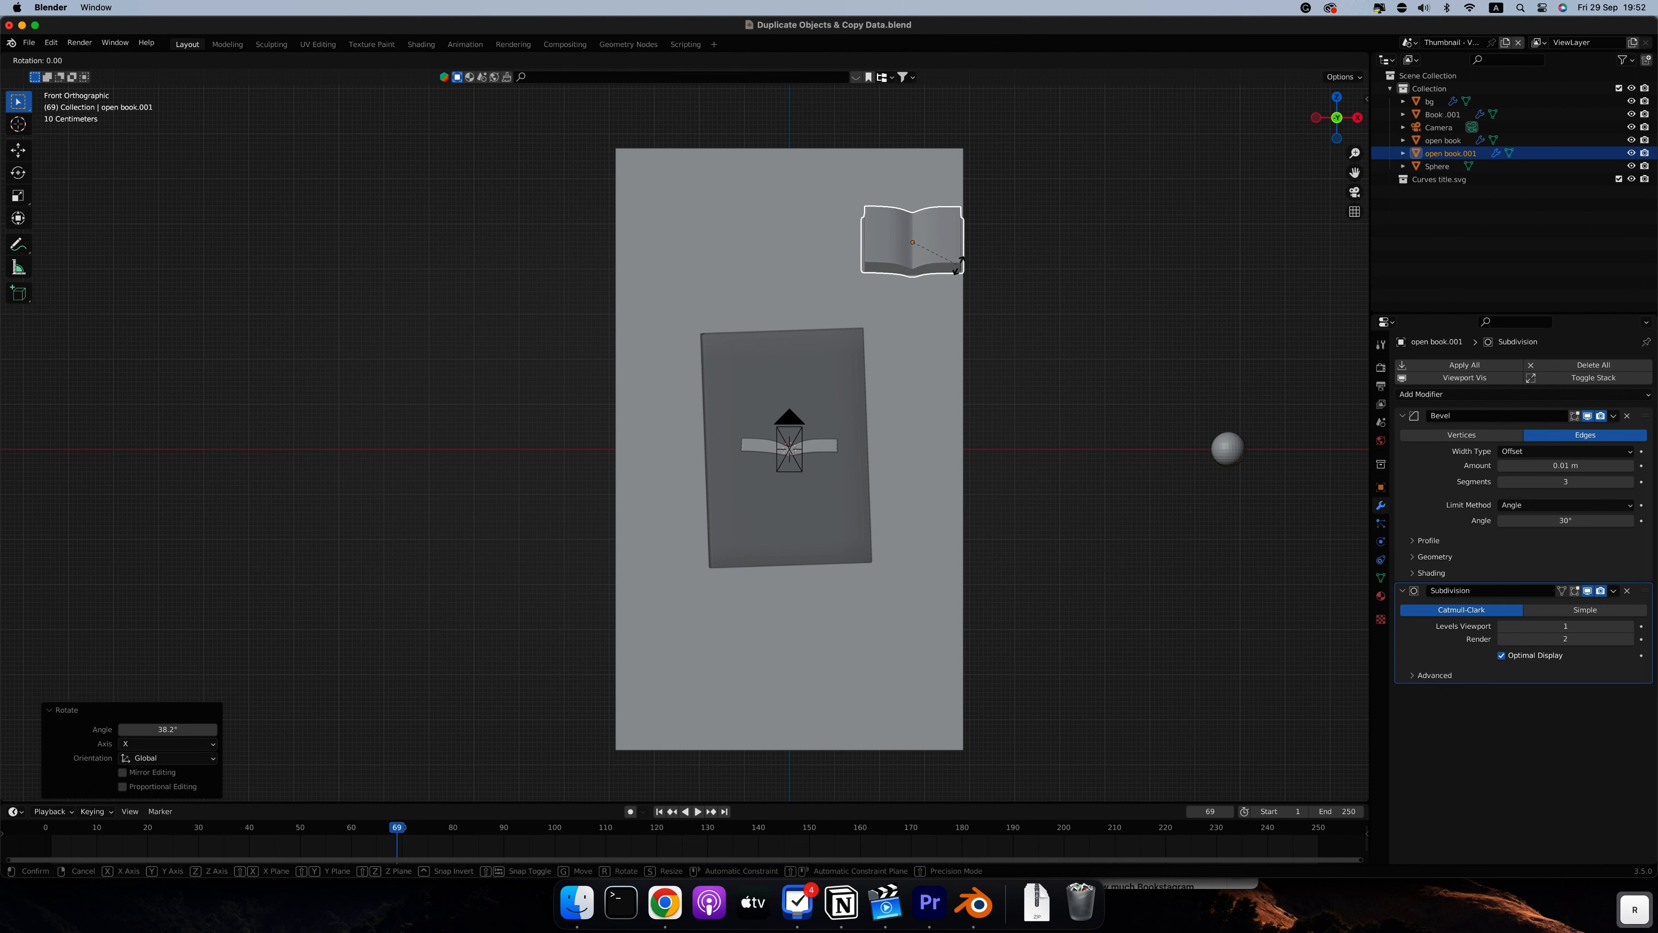
key("z")
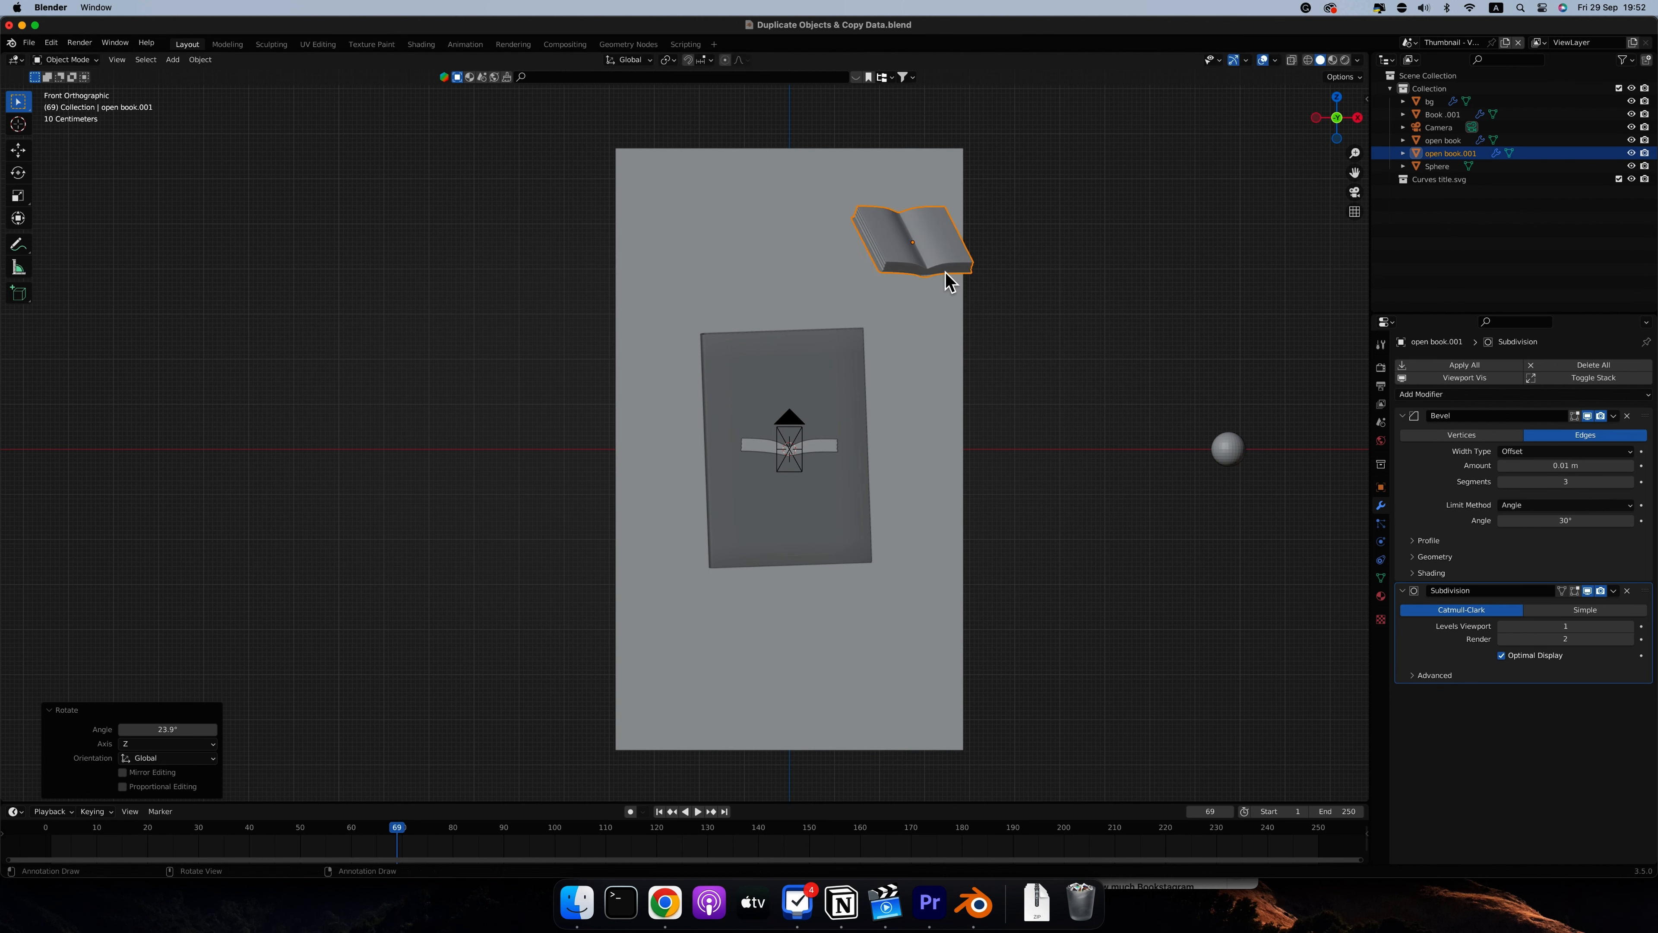
left_click(944, 266)
key("g")
left_click(796, 244)
Place the original open book below the closed book, about -1.12 m along X and -3.97 m along Z, and rotate it 59° around X
left_click(833, 452)
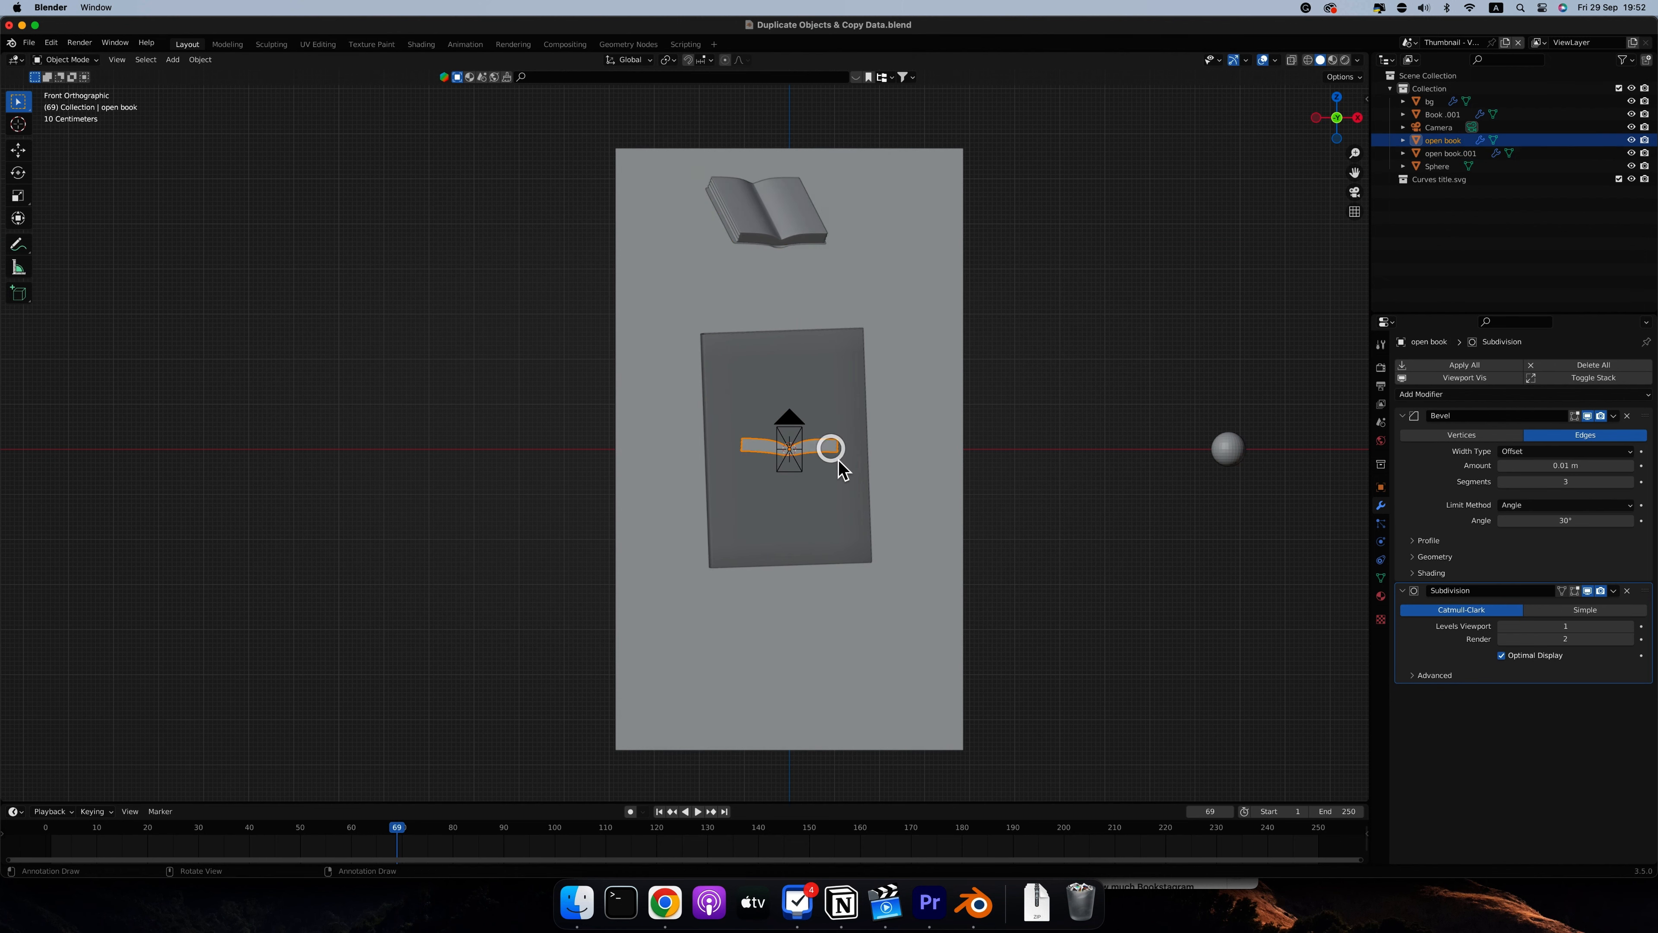
middle_click_drag(833, 452, 835, 459)
key("KP_1")
key("g")
left_click(774, 628)
key("r")
key("x")
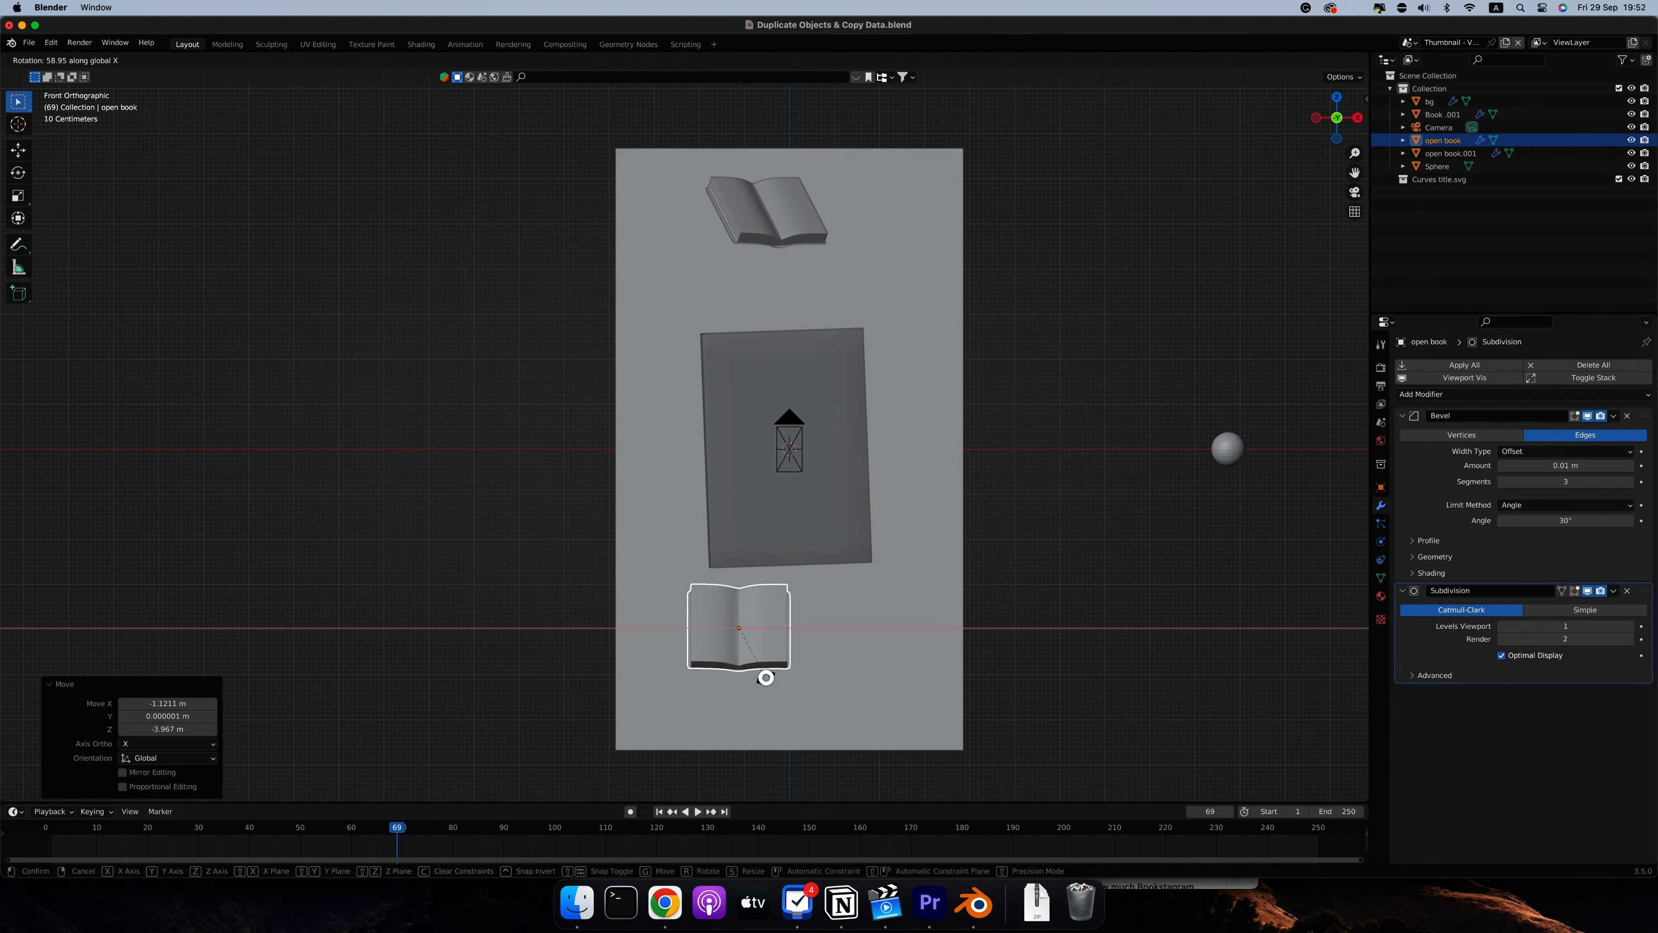
left_click(766, 673)
Tilt the lower open book by rotating it about -38° around Z, 11° around X and 17° back around Z
key("r")
key("z")
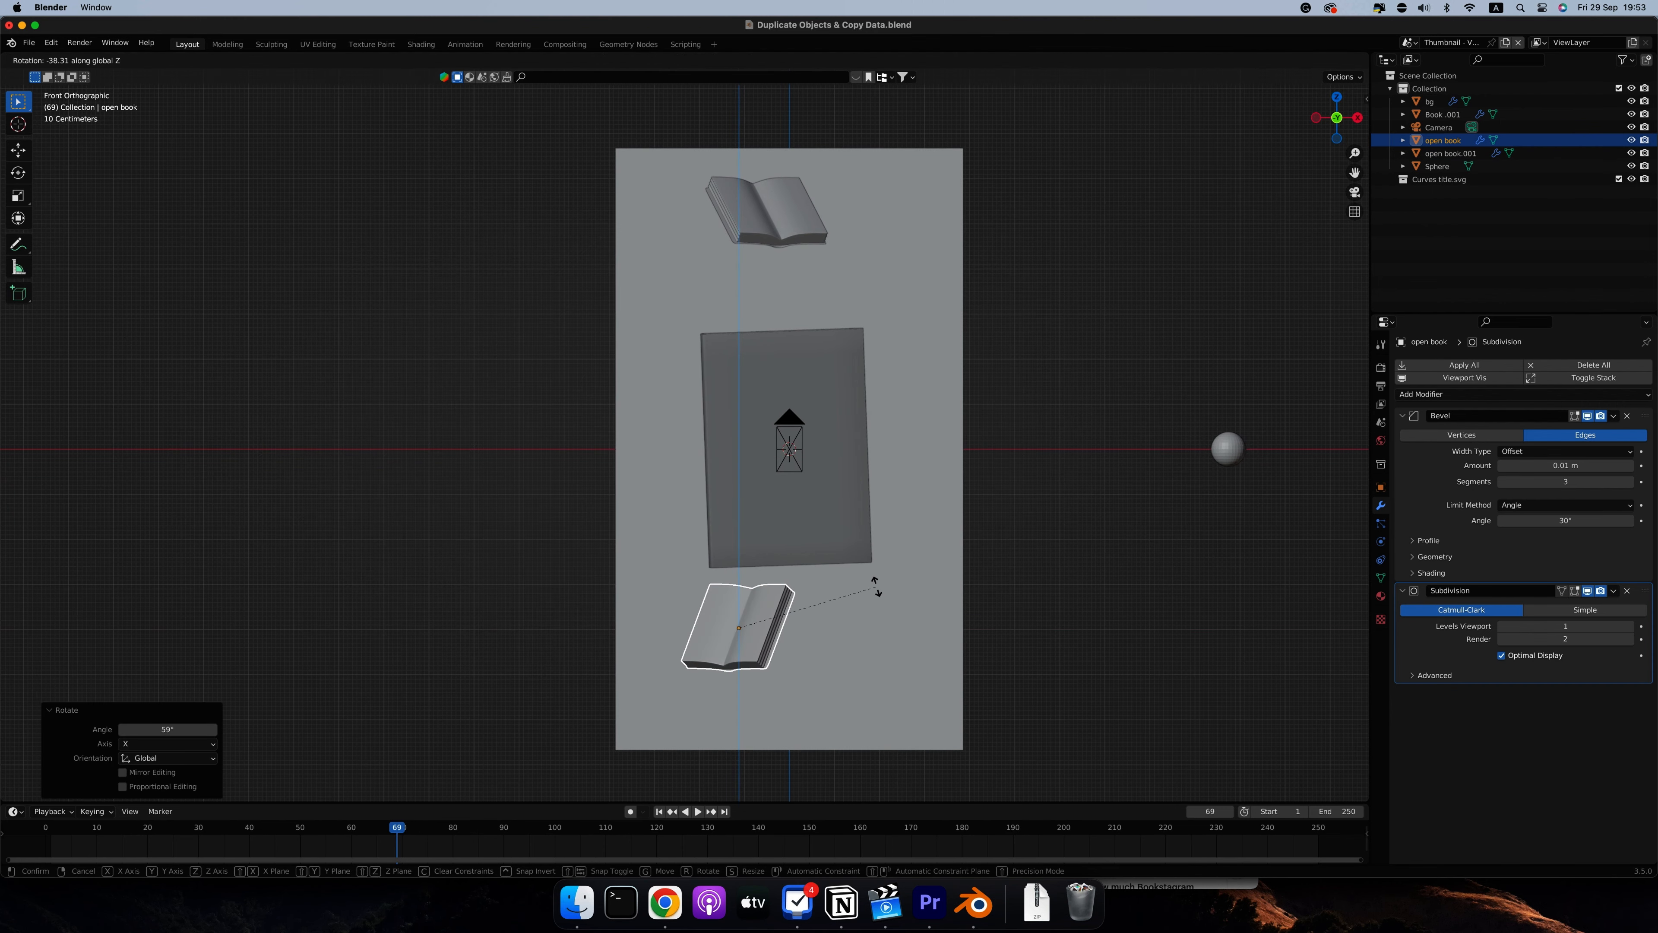
right_click(877, 586)
key("r")
key("x")
left_click(769, 606)
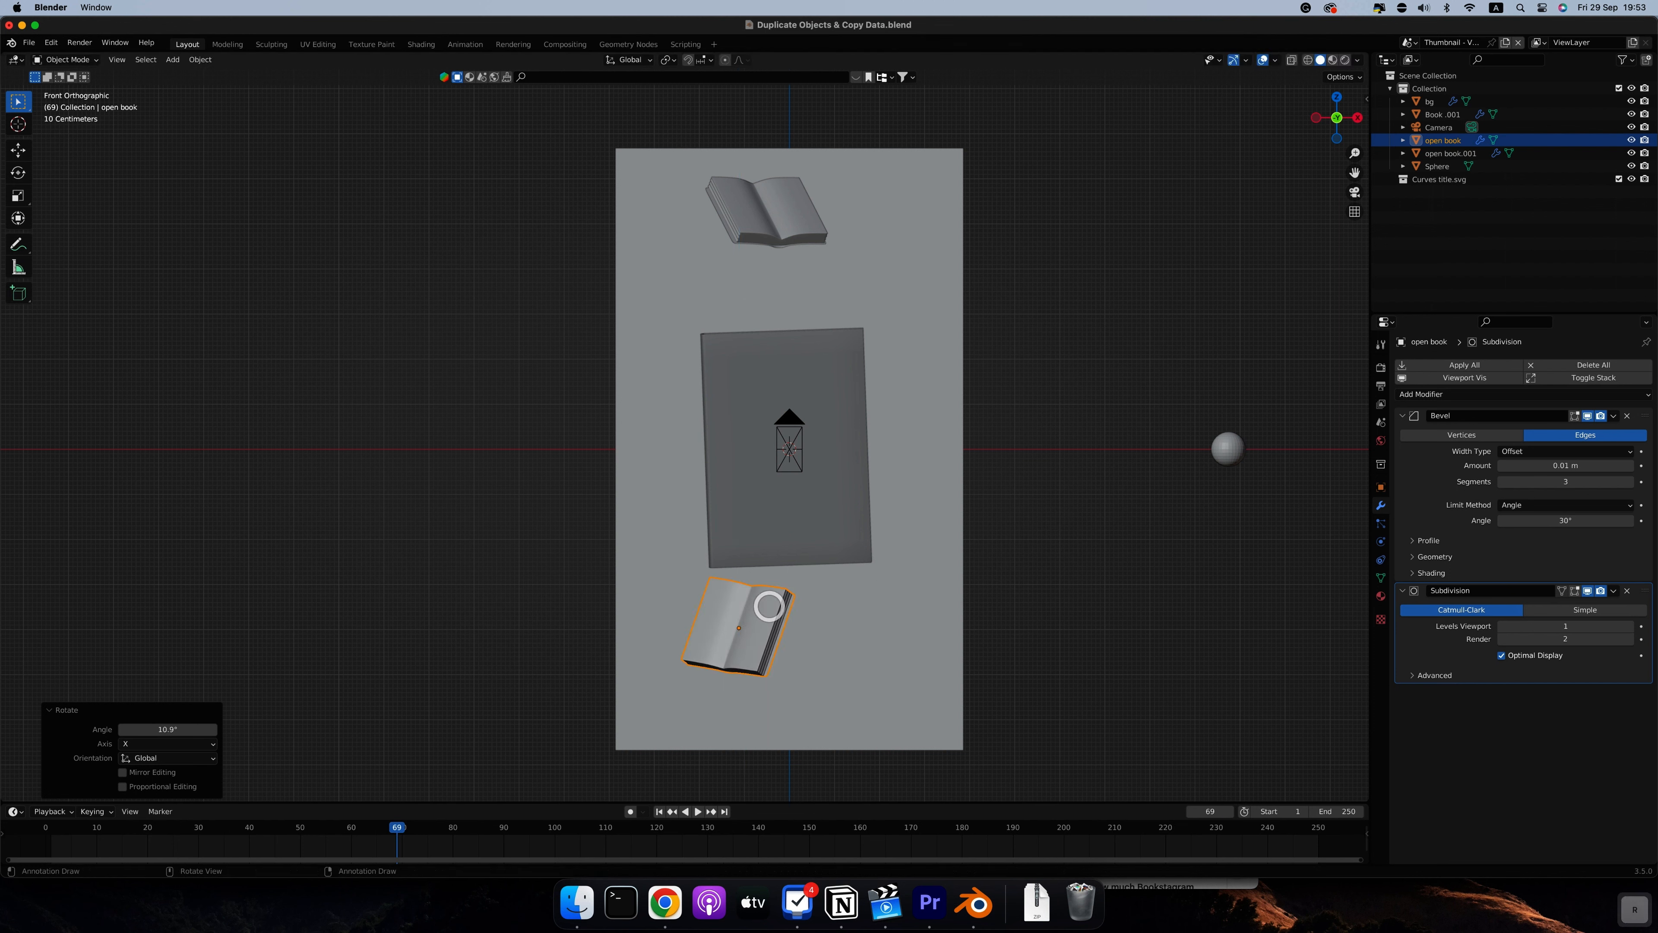
key("r")
key("z")
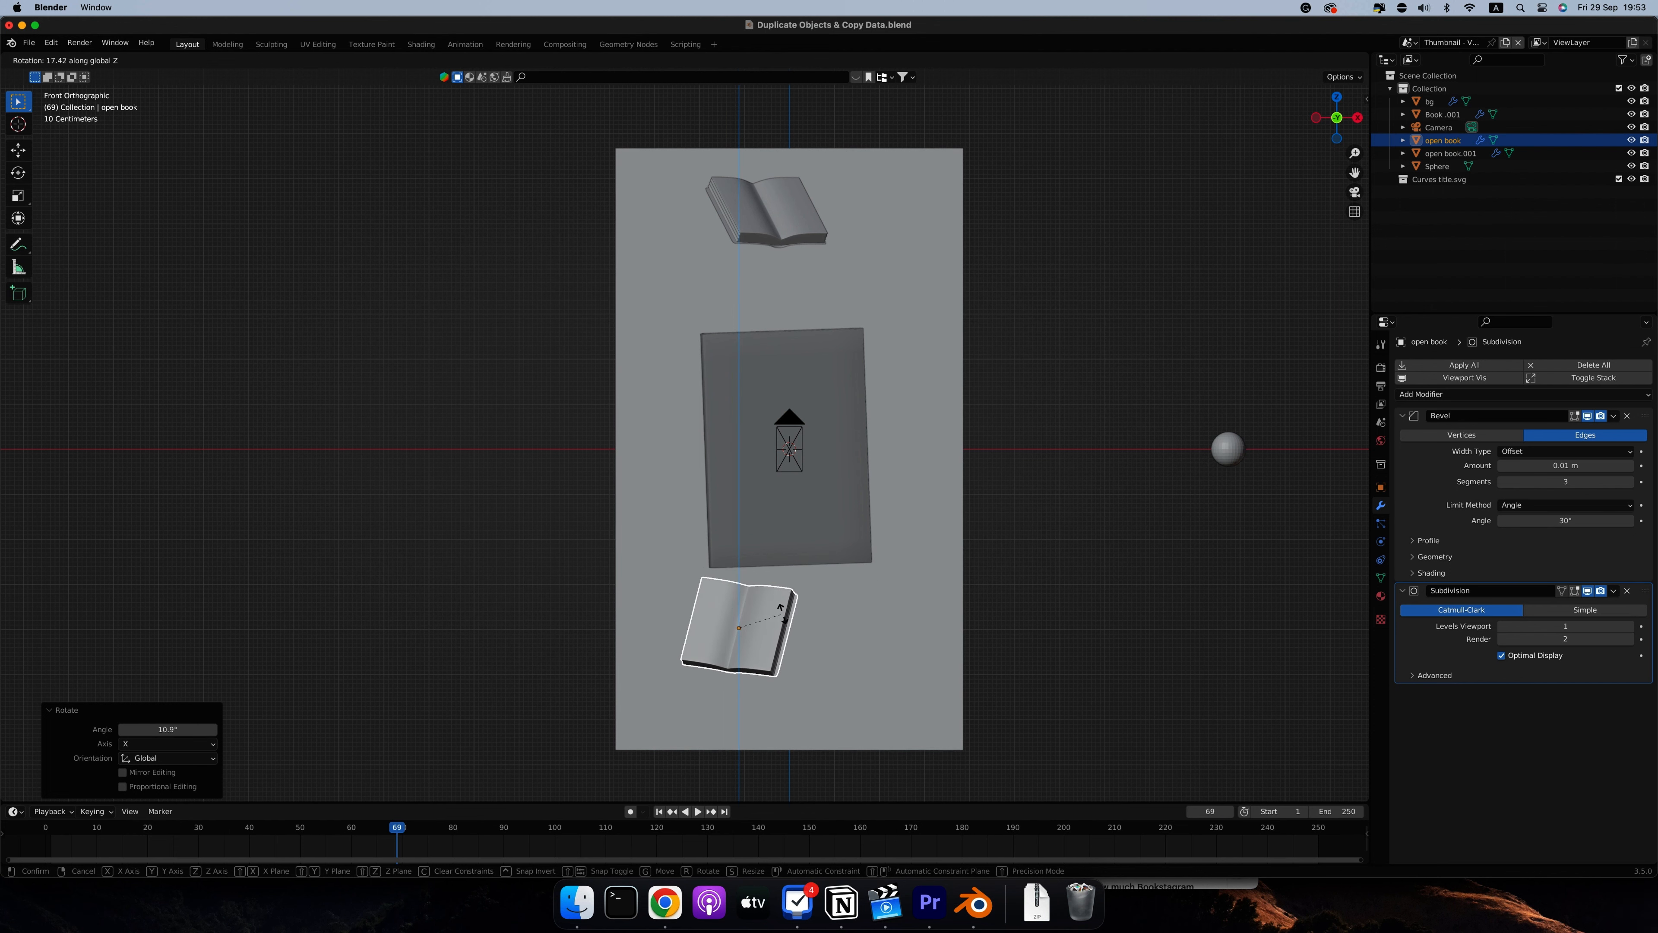
left_click(783, 614)
Lower the bottom open book about 0.14 m, scale it to about 0.77, and lower it another 0.65 m along Z
key("g")
key("z")
left_click(706, 607)
key("s")
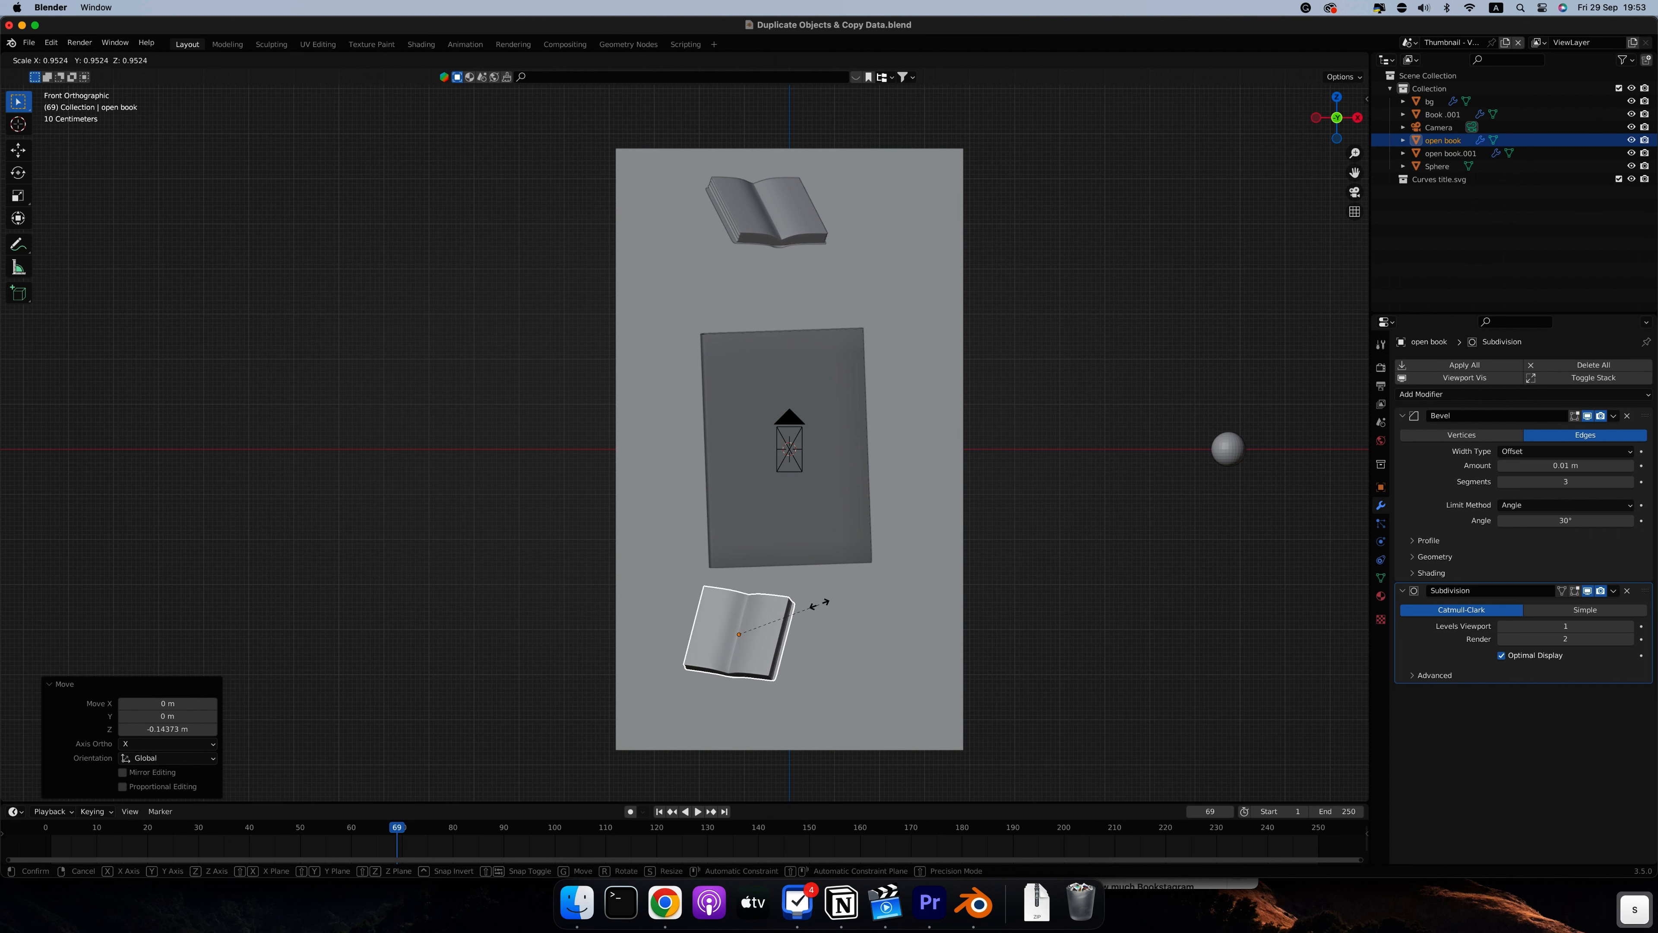
left_click(805, 611)
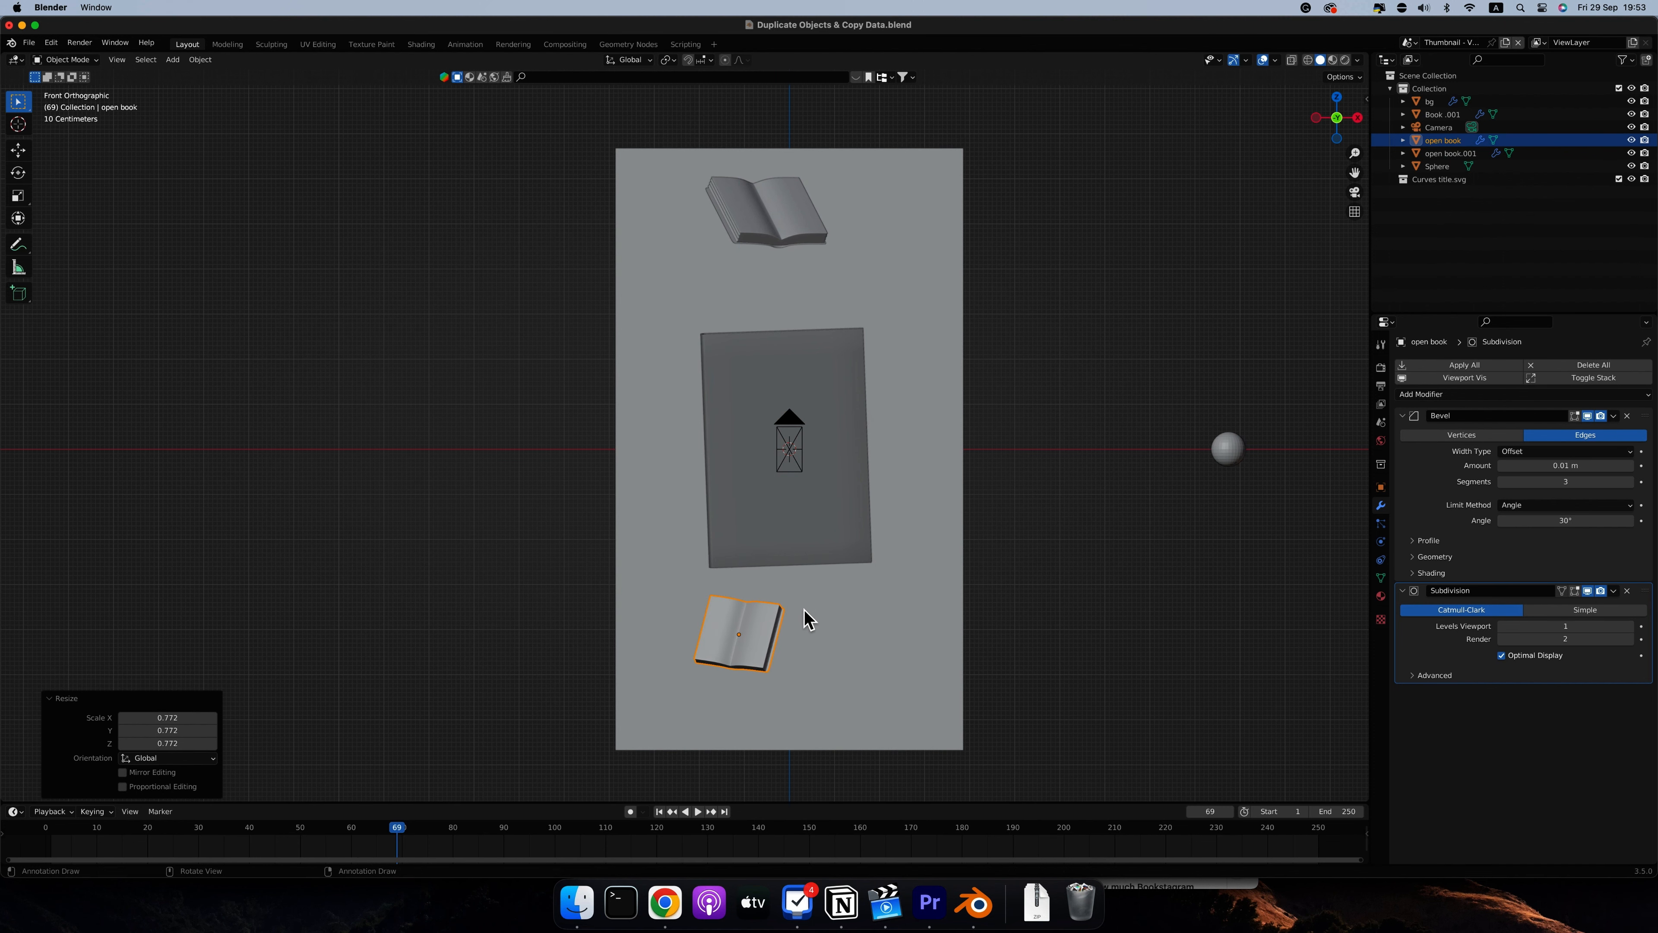
key("g")
key("z")
left_click(800, 643)
Lower the upper open book about 0.08 m along Z in the camera view
key("0")
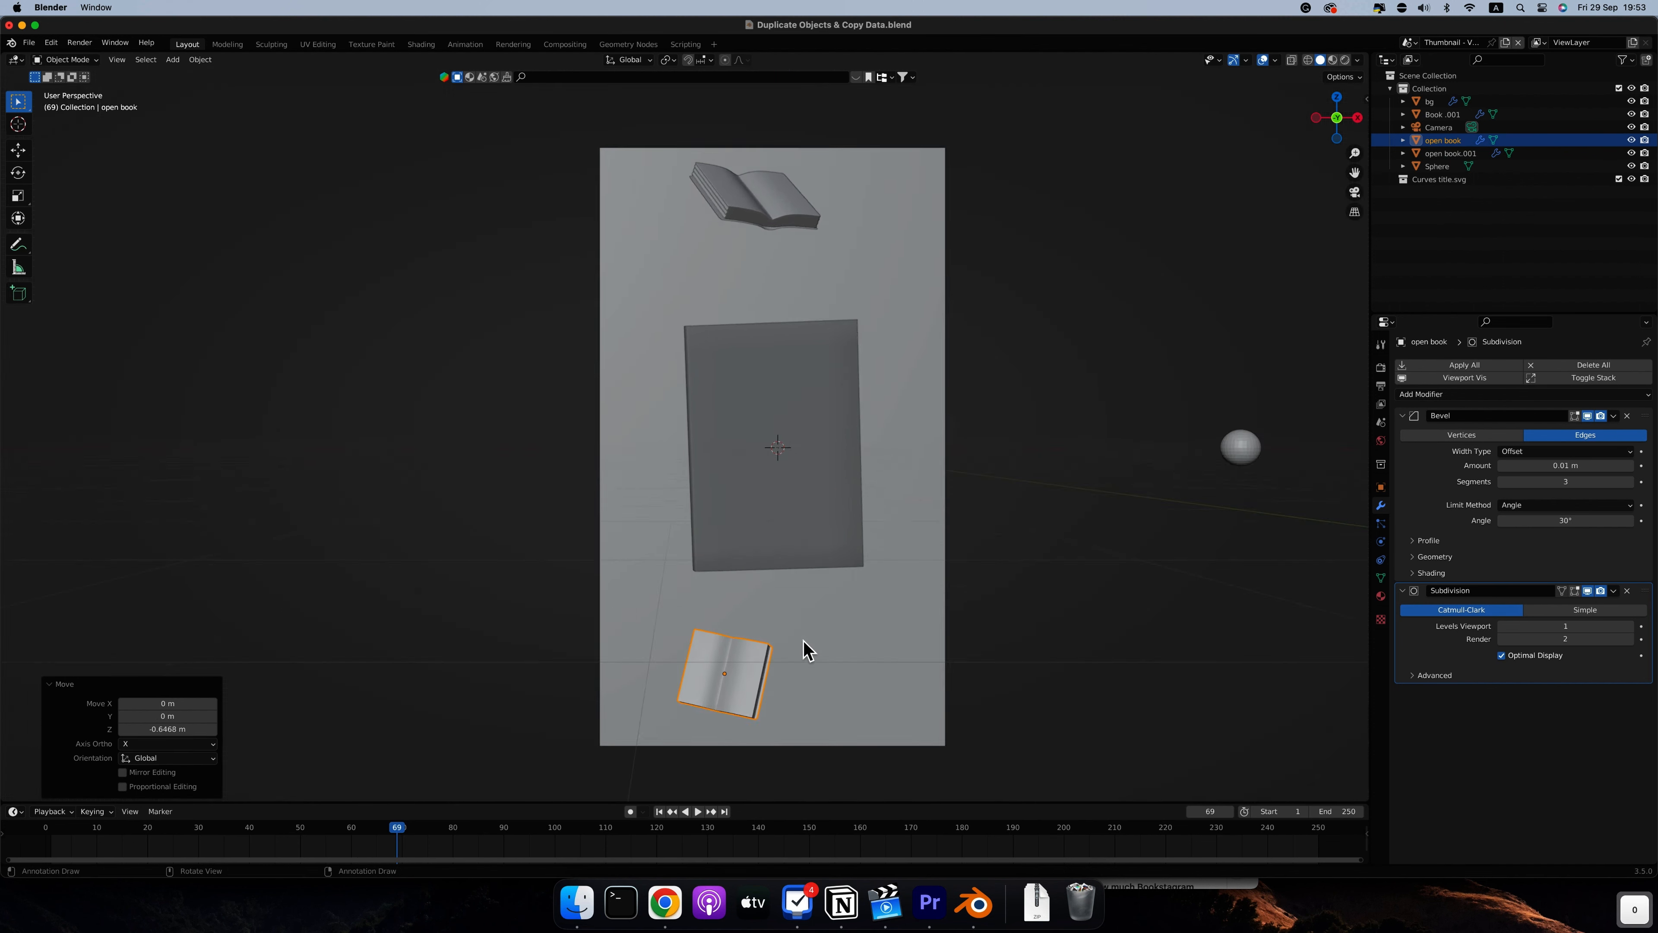
left_click(694, 217)
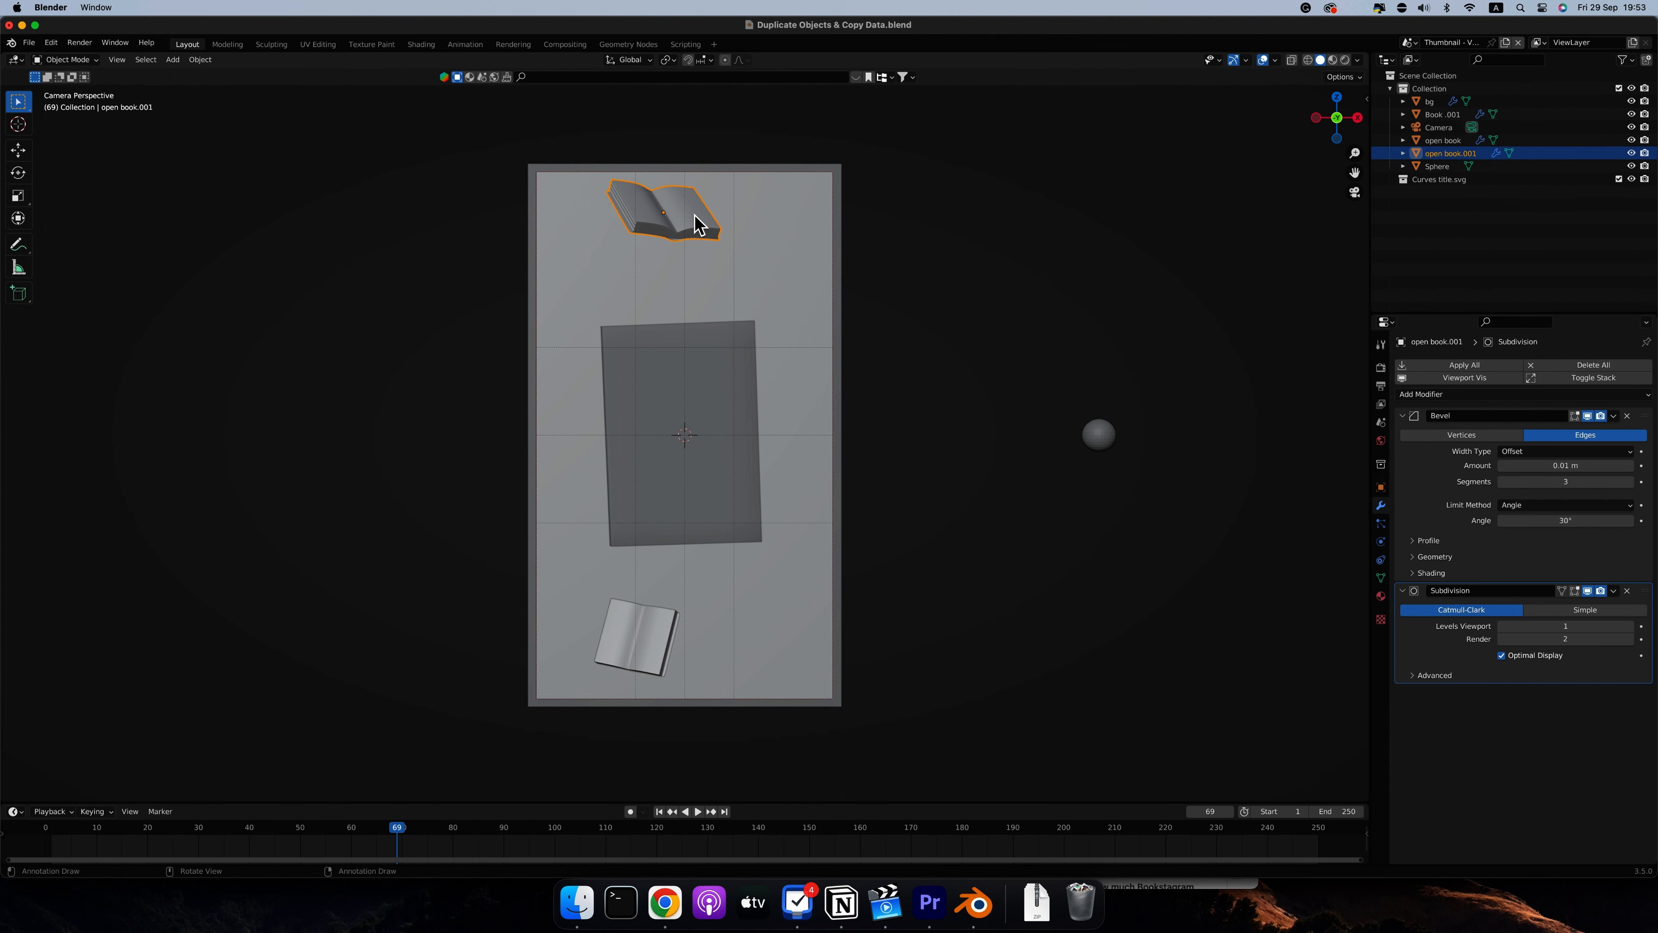
key("g")
key("z")
left_click(694, 220)
key("g")
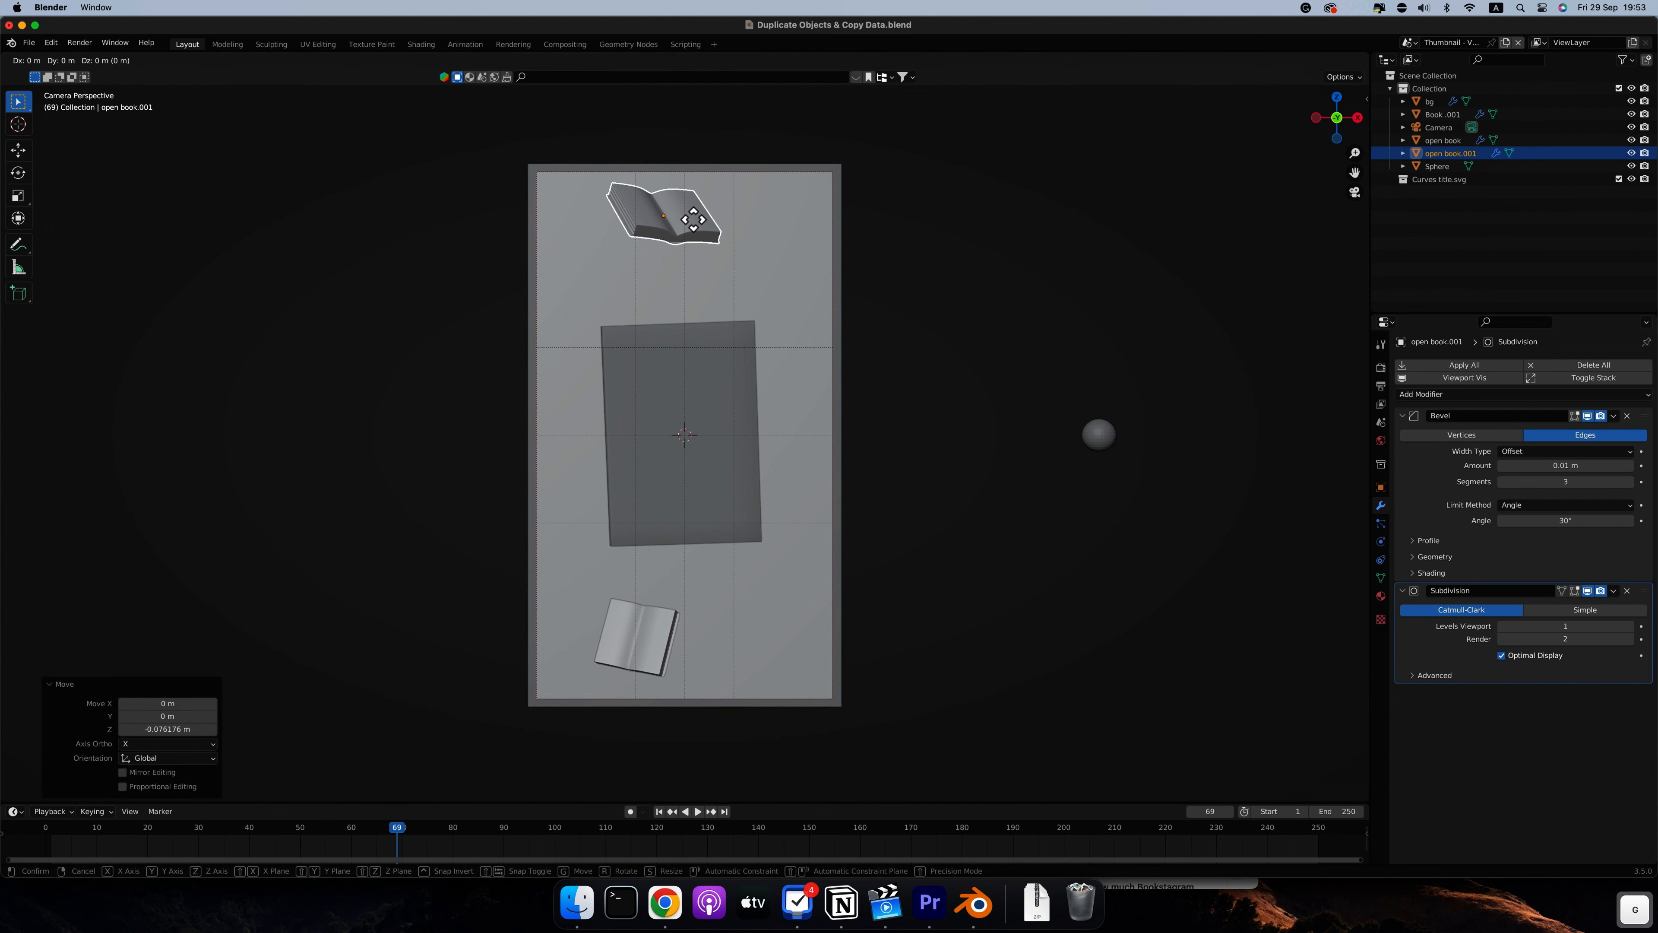
Move the icosphere's mesh about 4.61 m along X and extrude its faces individually by about 0.74 m
key("x")
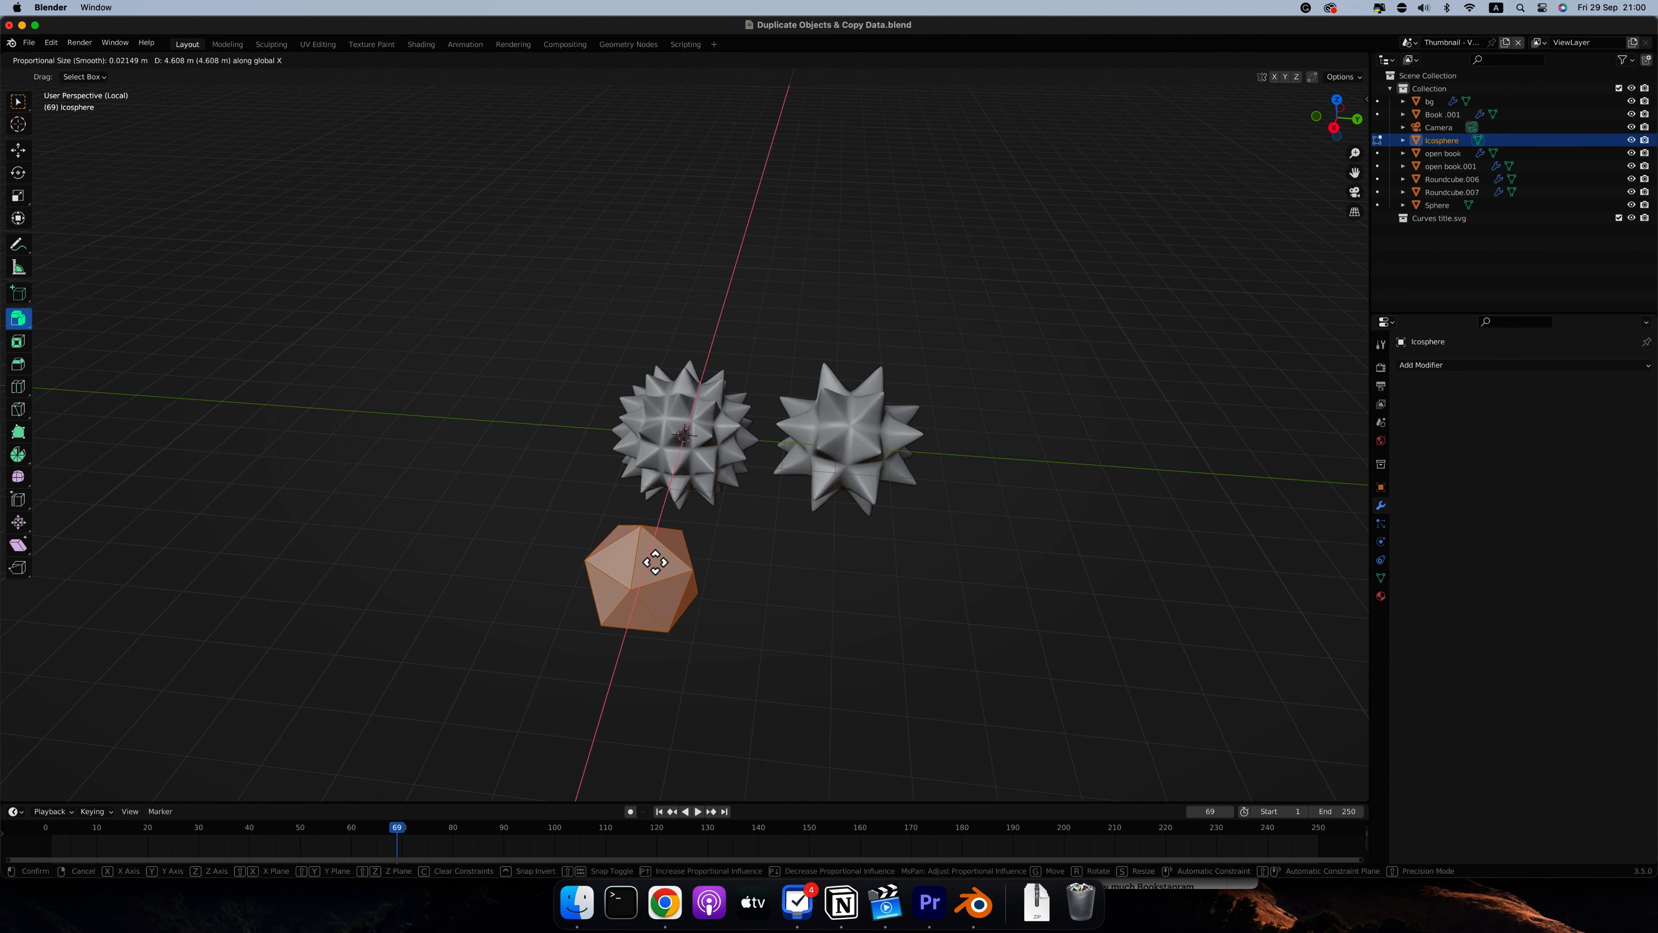
left_click(655, 562)
key("alt+s")
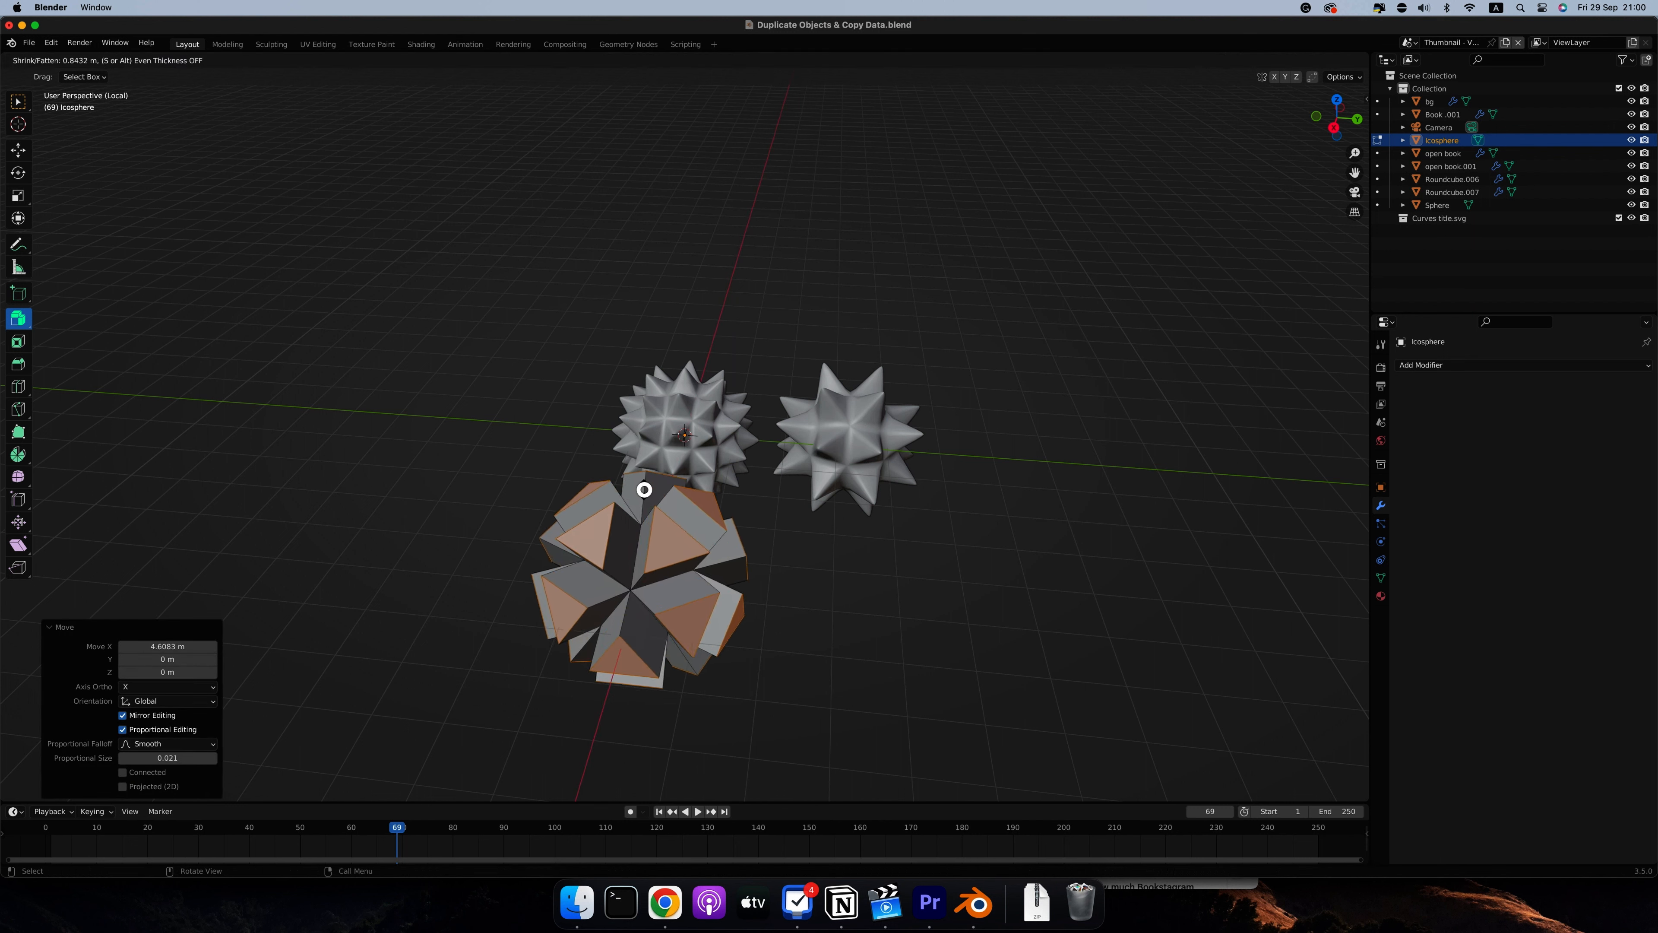
left_click(641, 486)
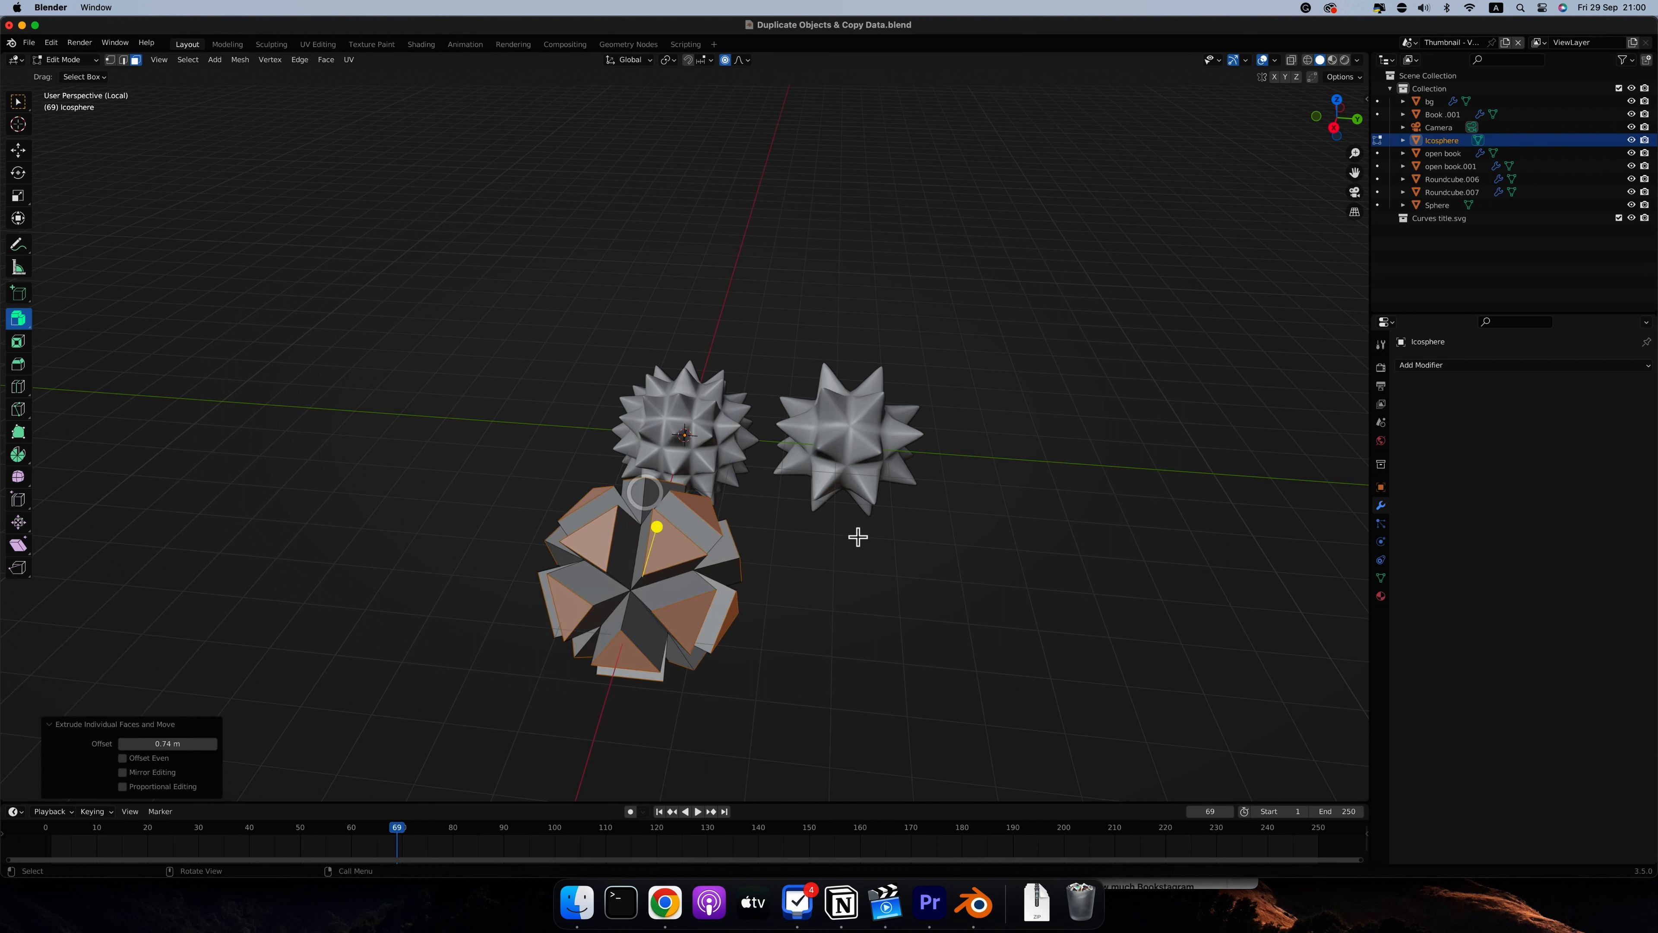
key("s")
left_click(809, 534)
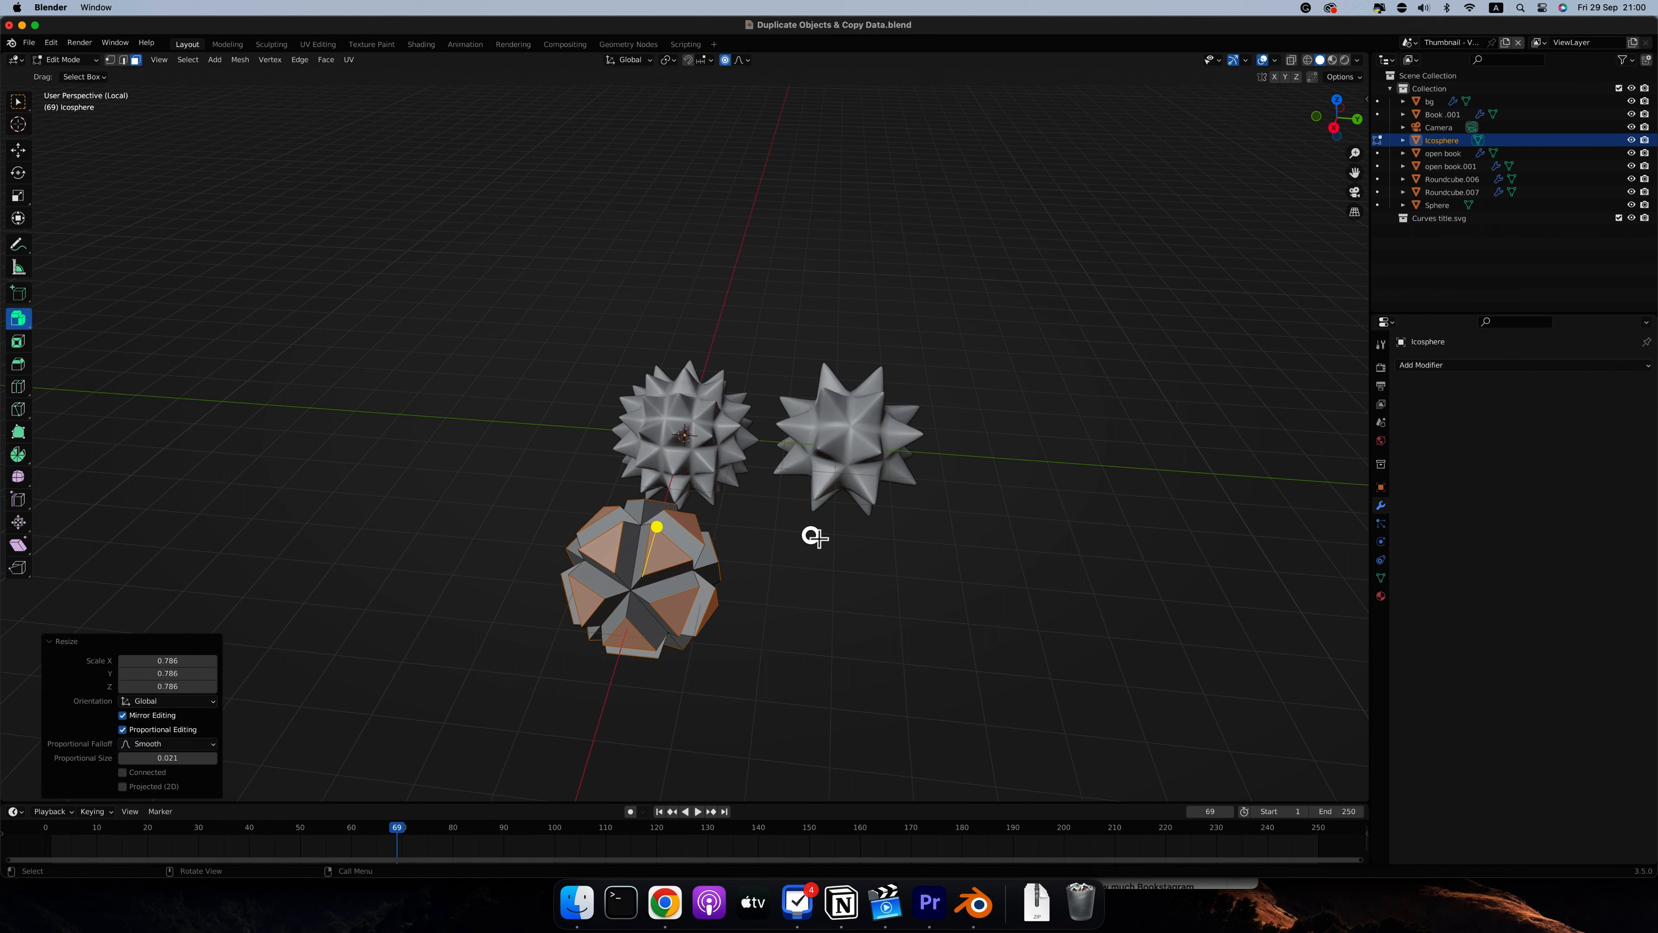
key("super+z")
Set the pivot point to Individual Origins and scale the extruded faces to about 0.19 to form spikes
left_click(674, 58)
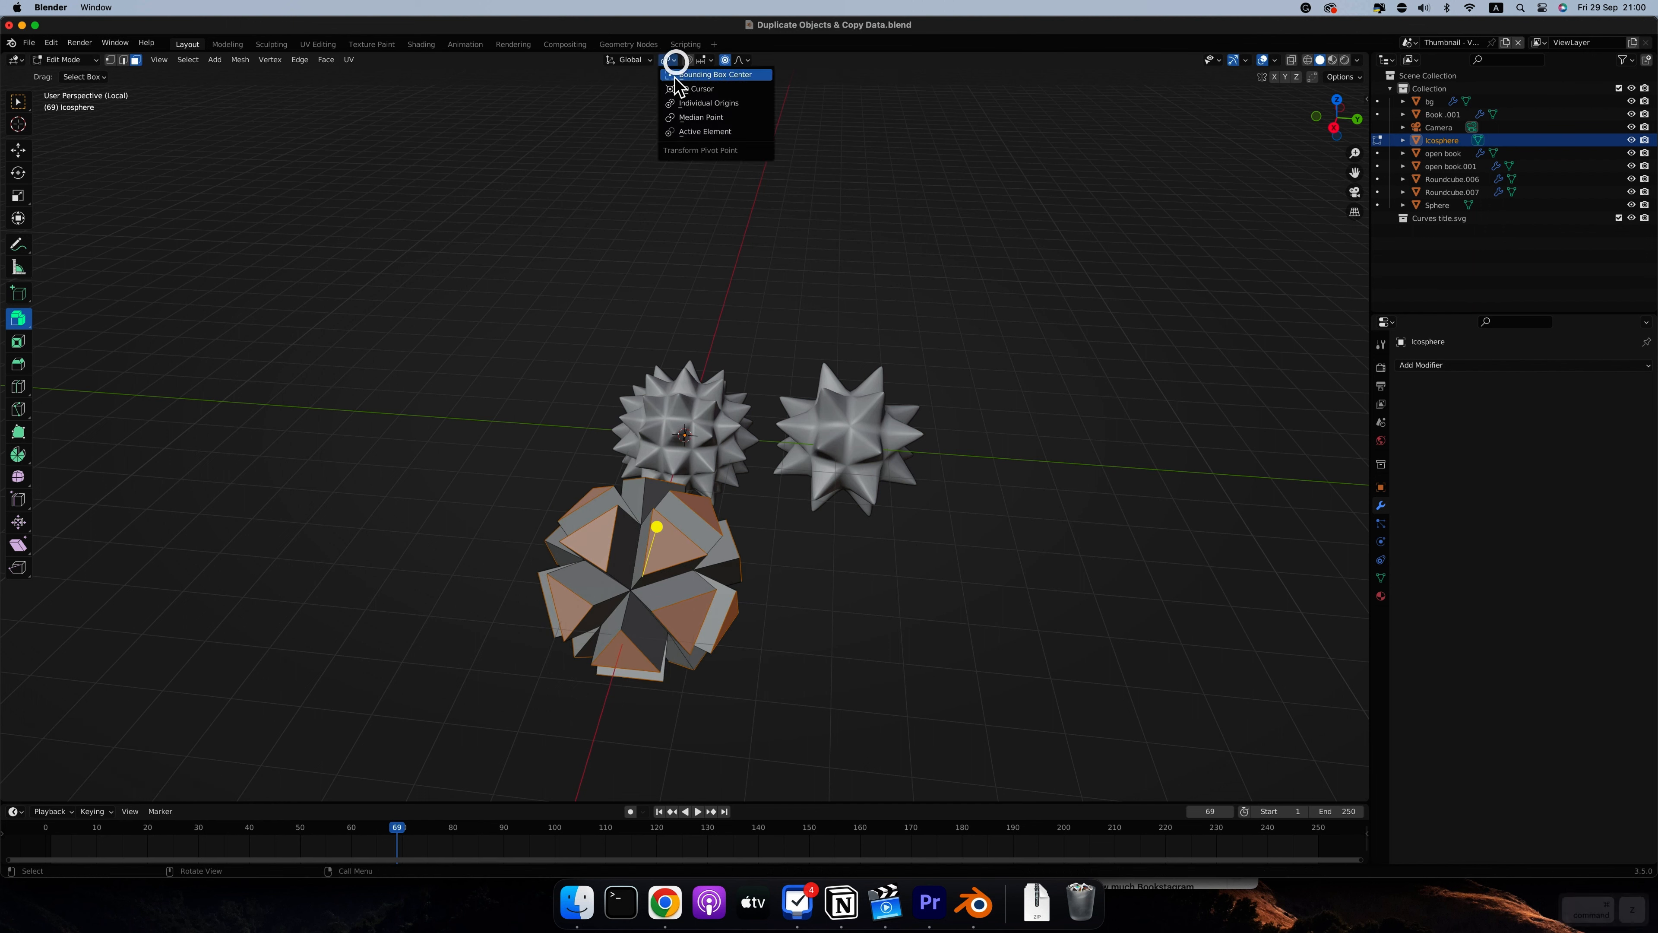
left_click(677, 108)
key("s")
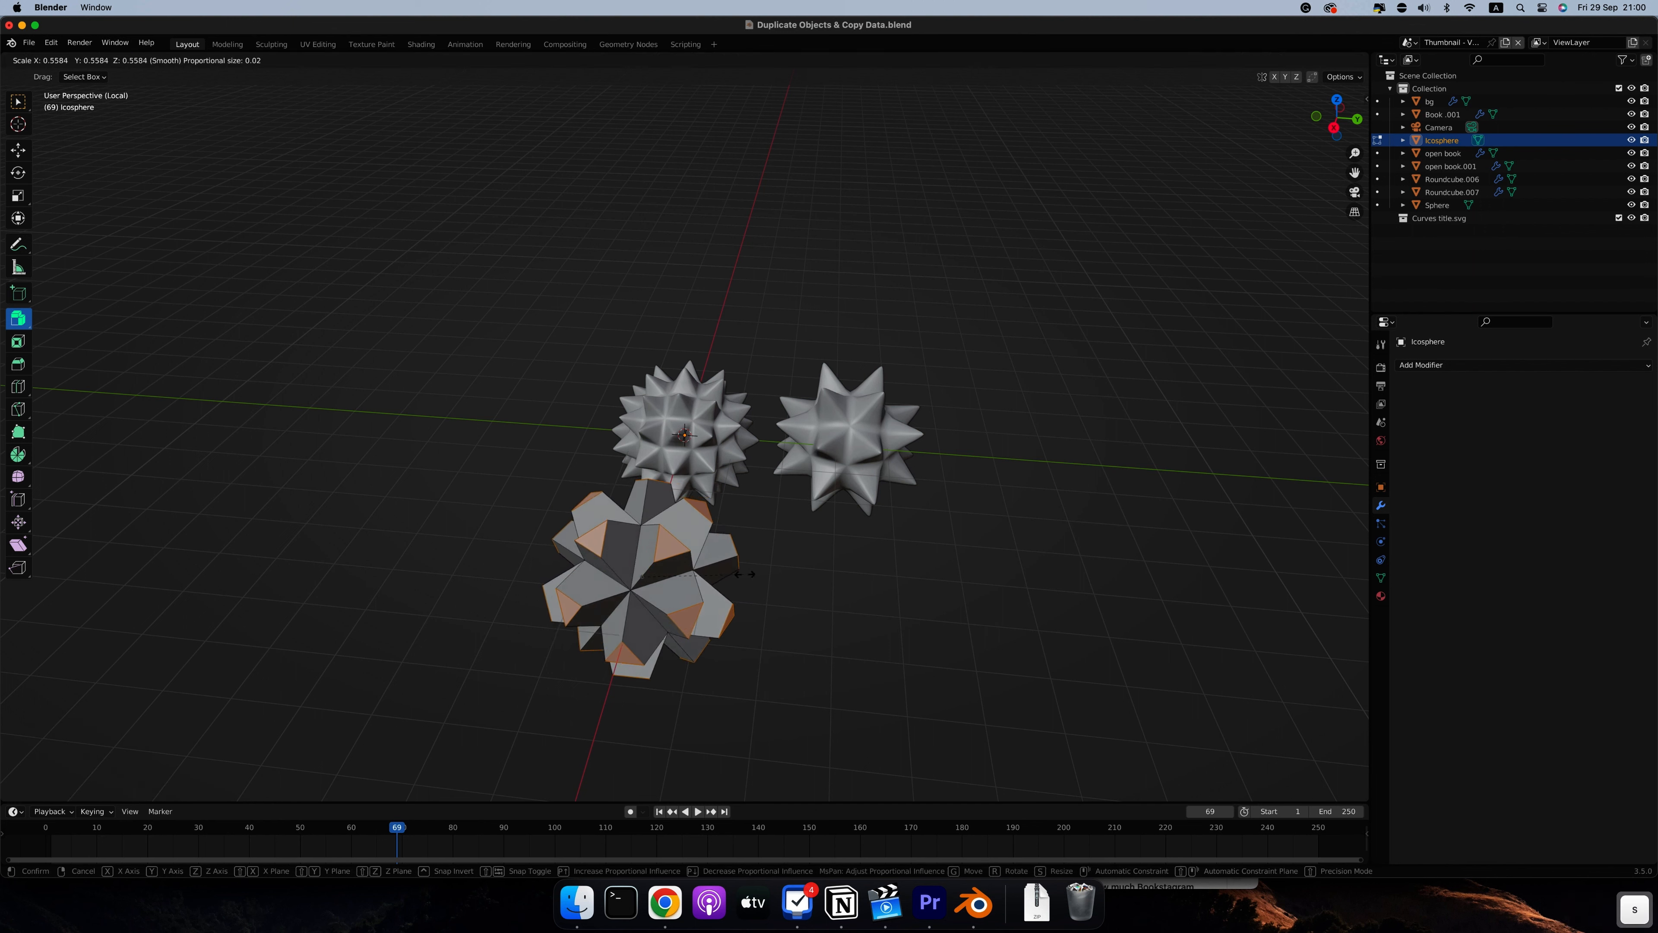
left_click(676, 582)
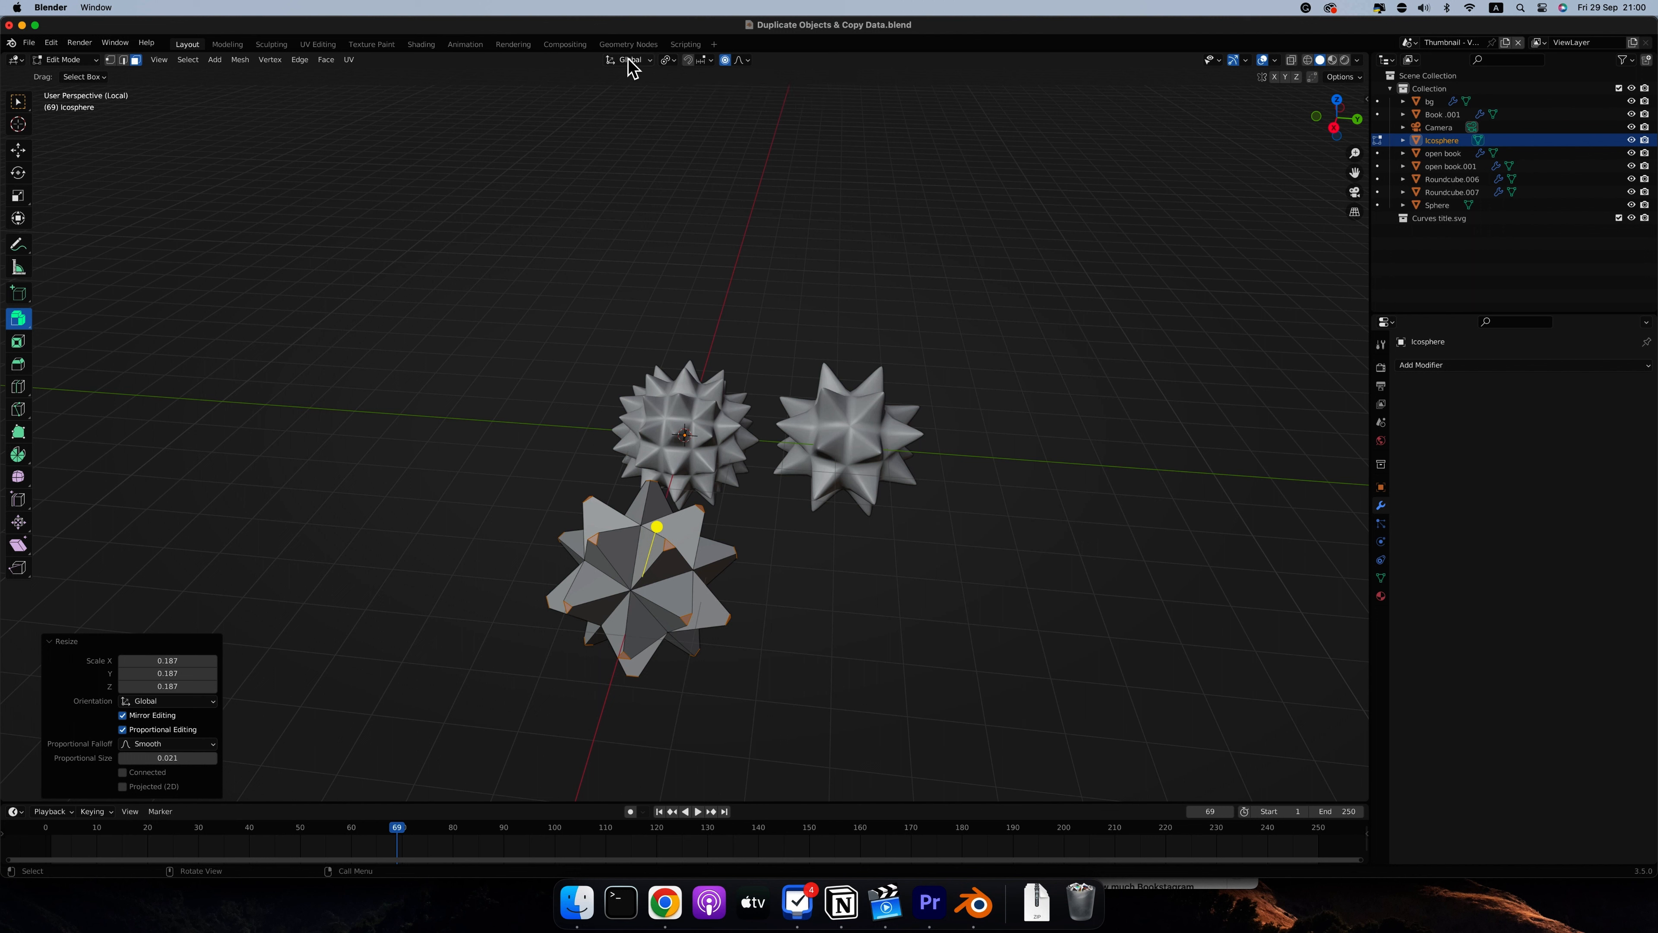
Switch to the Select Box tool and add a Bevel modifier and a Subdivision Surface modifier to the spiky icosphere
left_click(667, 60)
left_click(18, 101)
left_click(1455, 366)
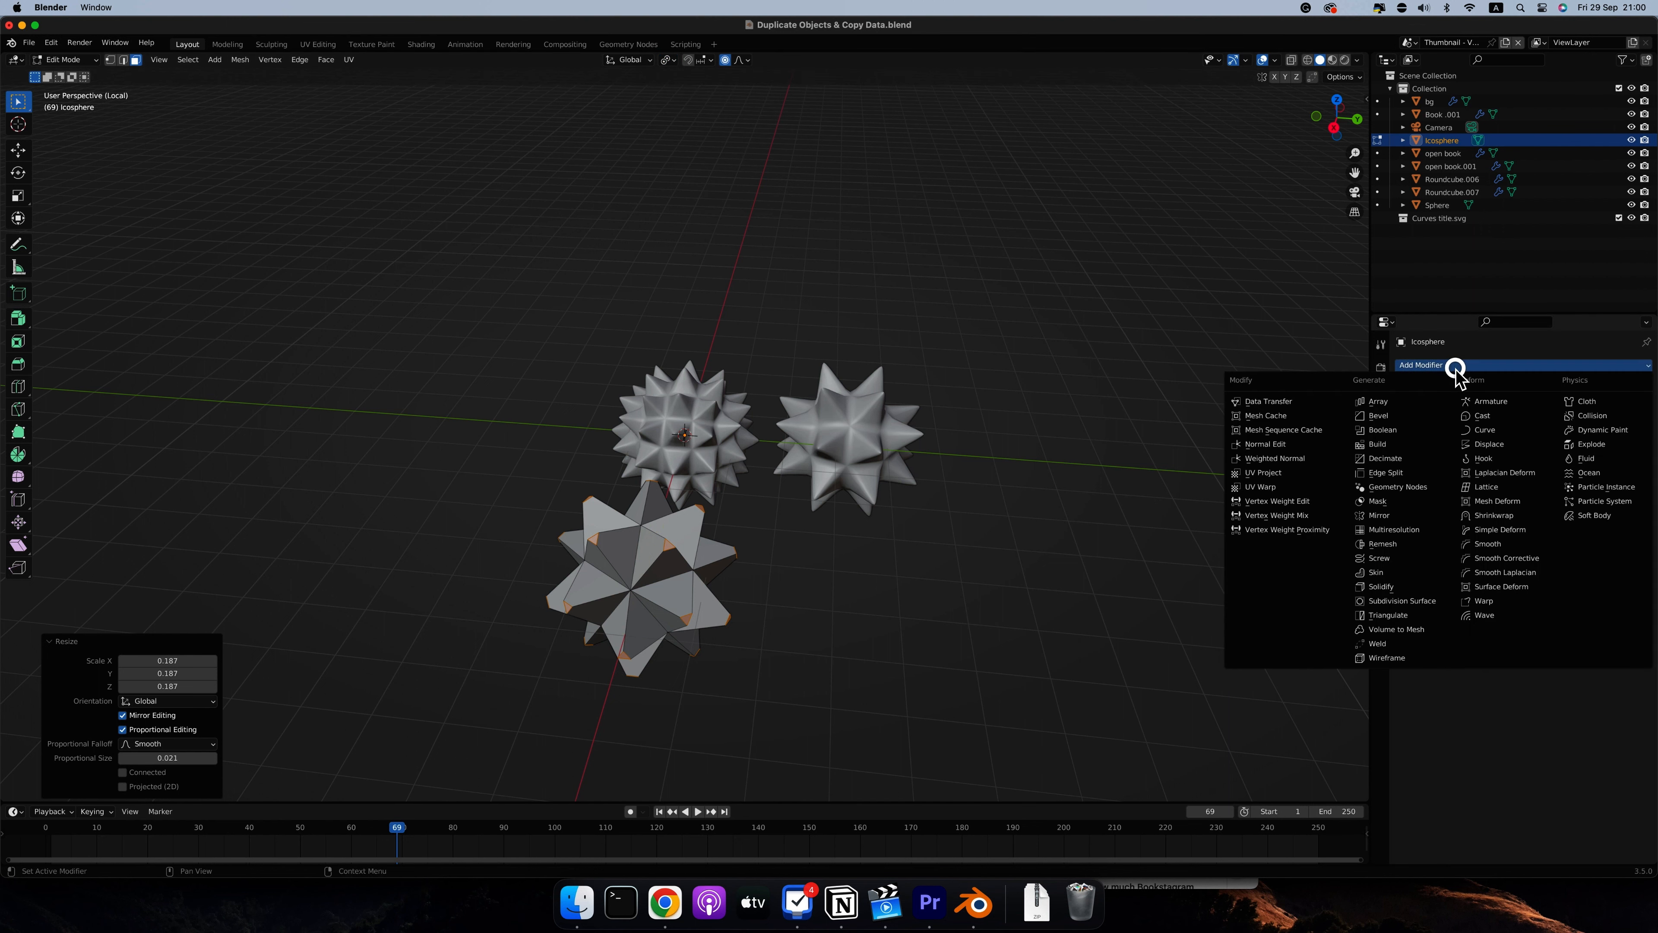
left_click(1381, 417)
left_click(1518, 395)
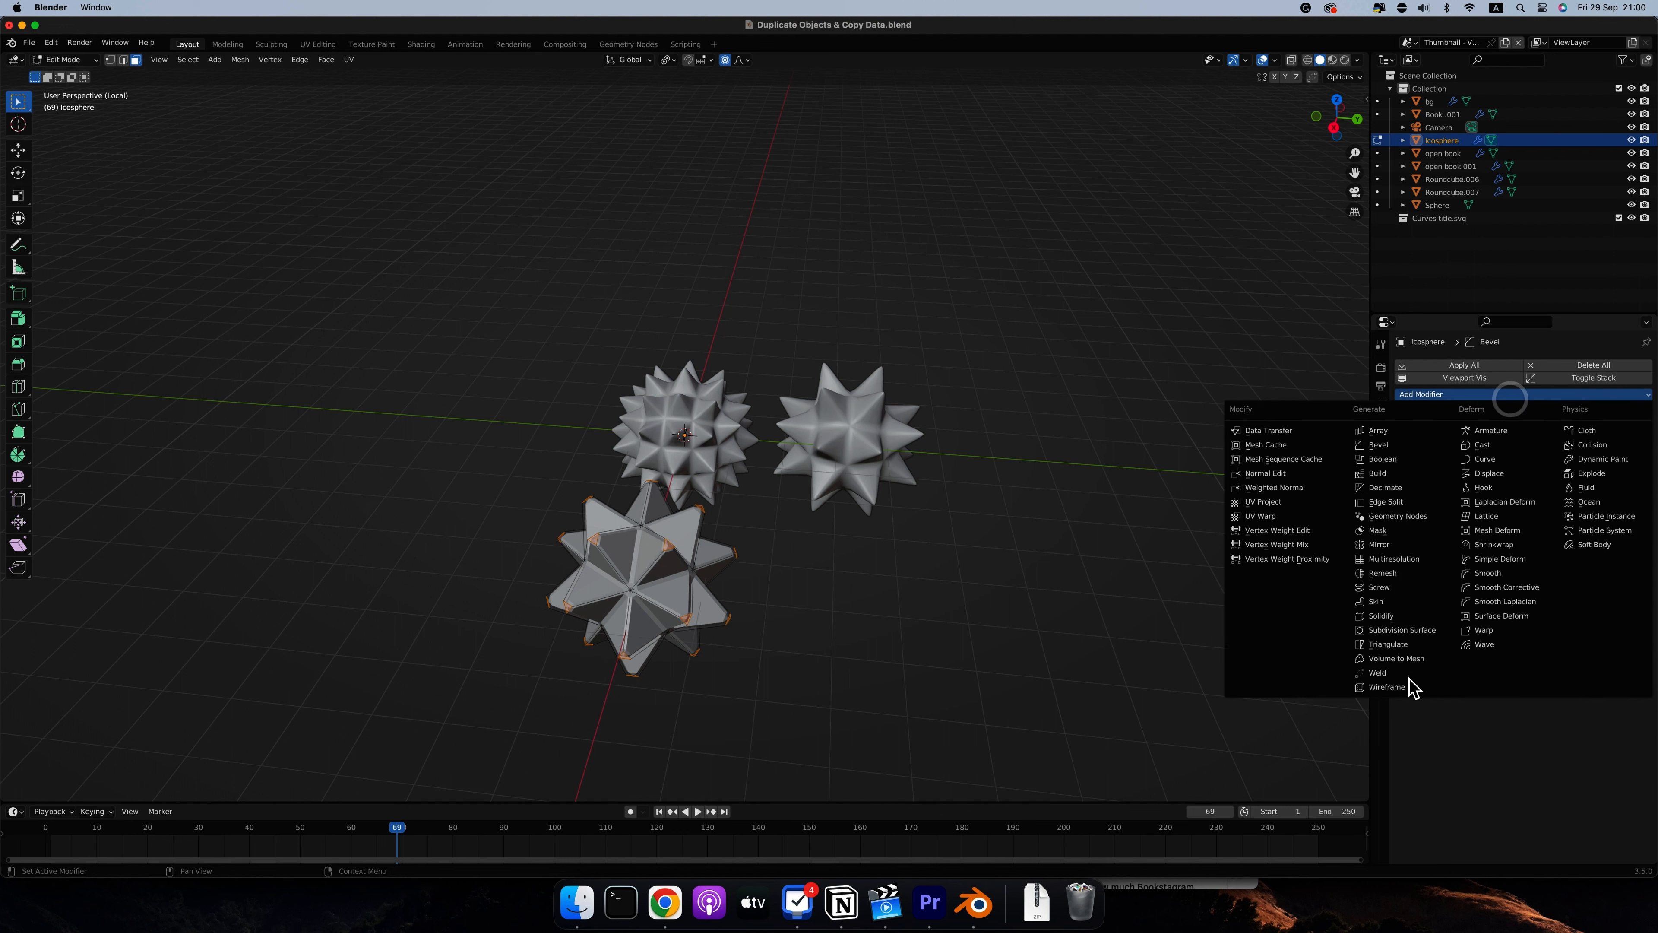
left_click(1387, 630)
Return to Object Mode and apply Shade Smooth to the spiky icosphere, viewing it from a lower angle
key("Tab")
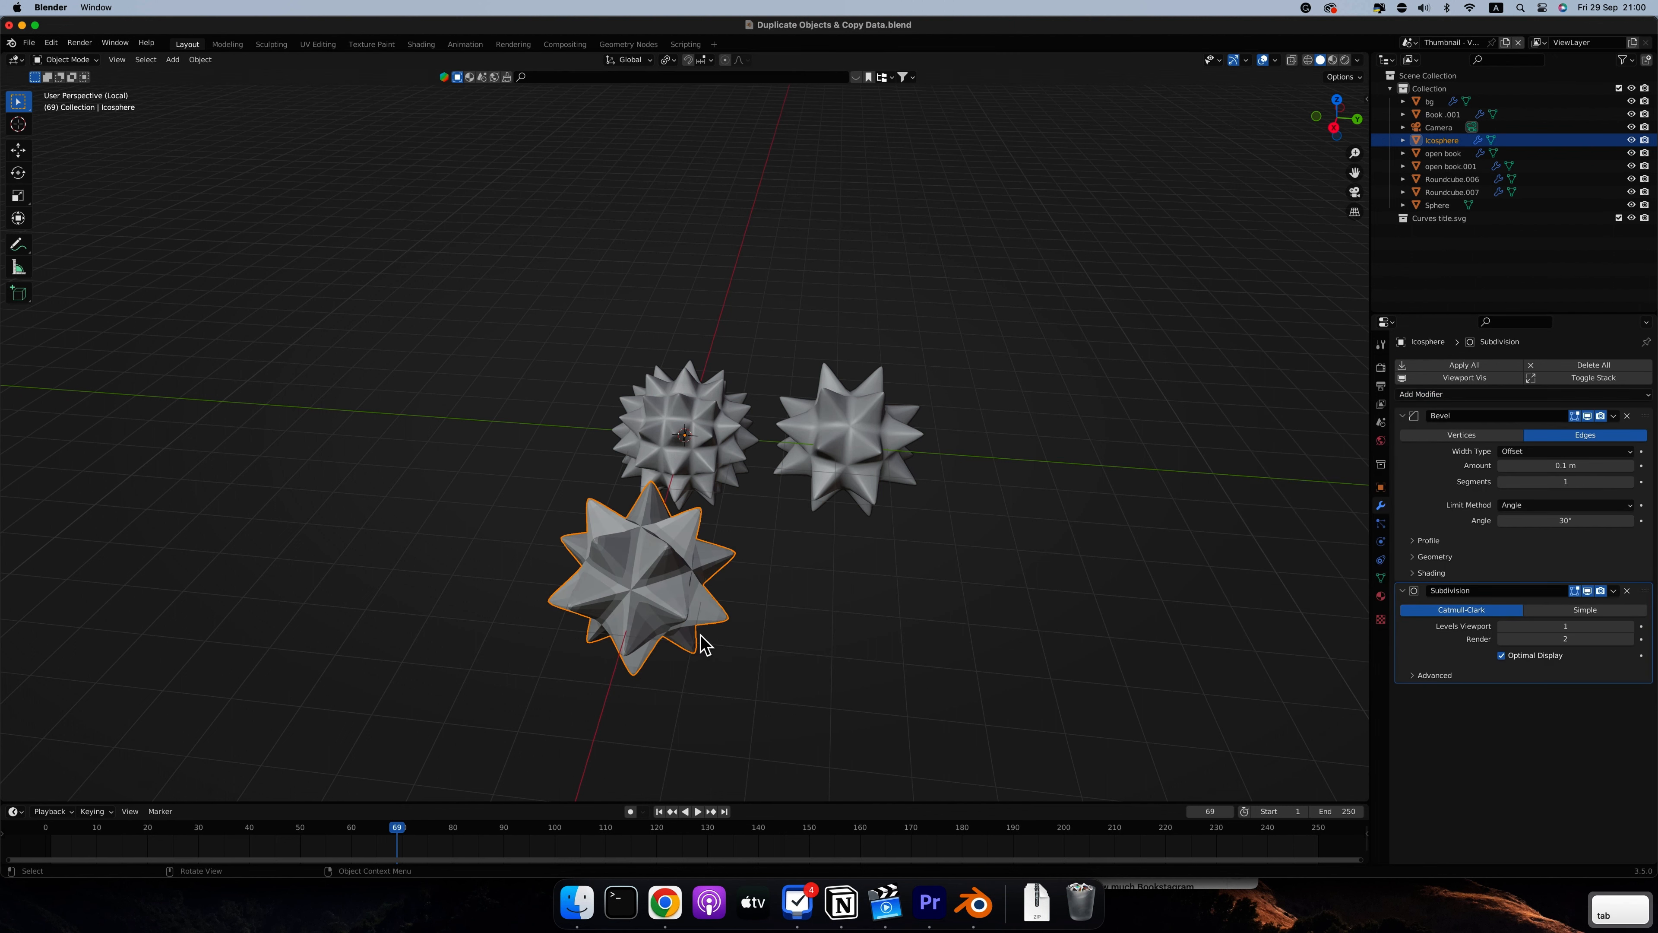
right_click(626, 574)
left_click(620, 567)
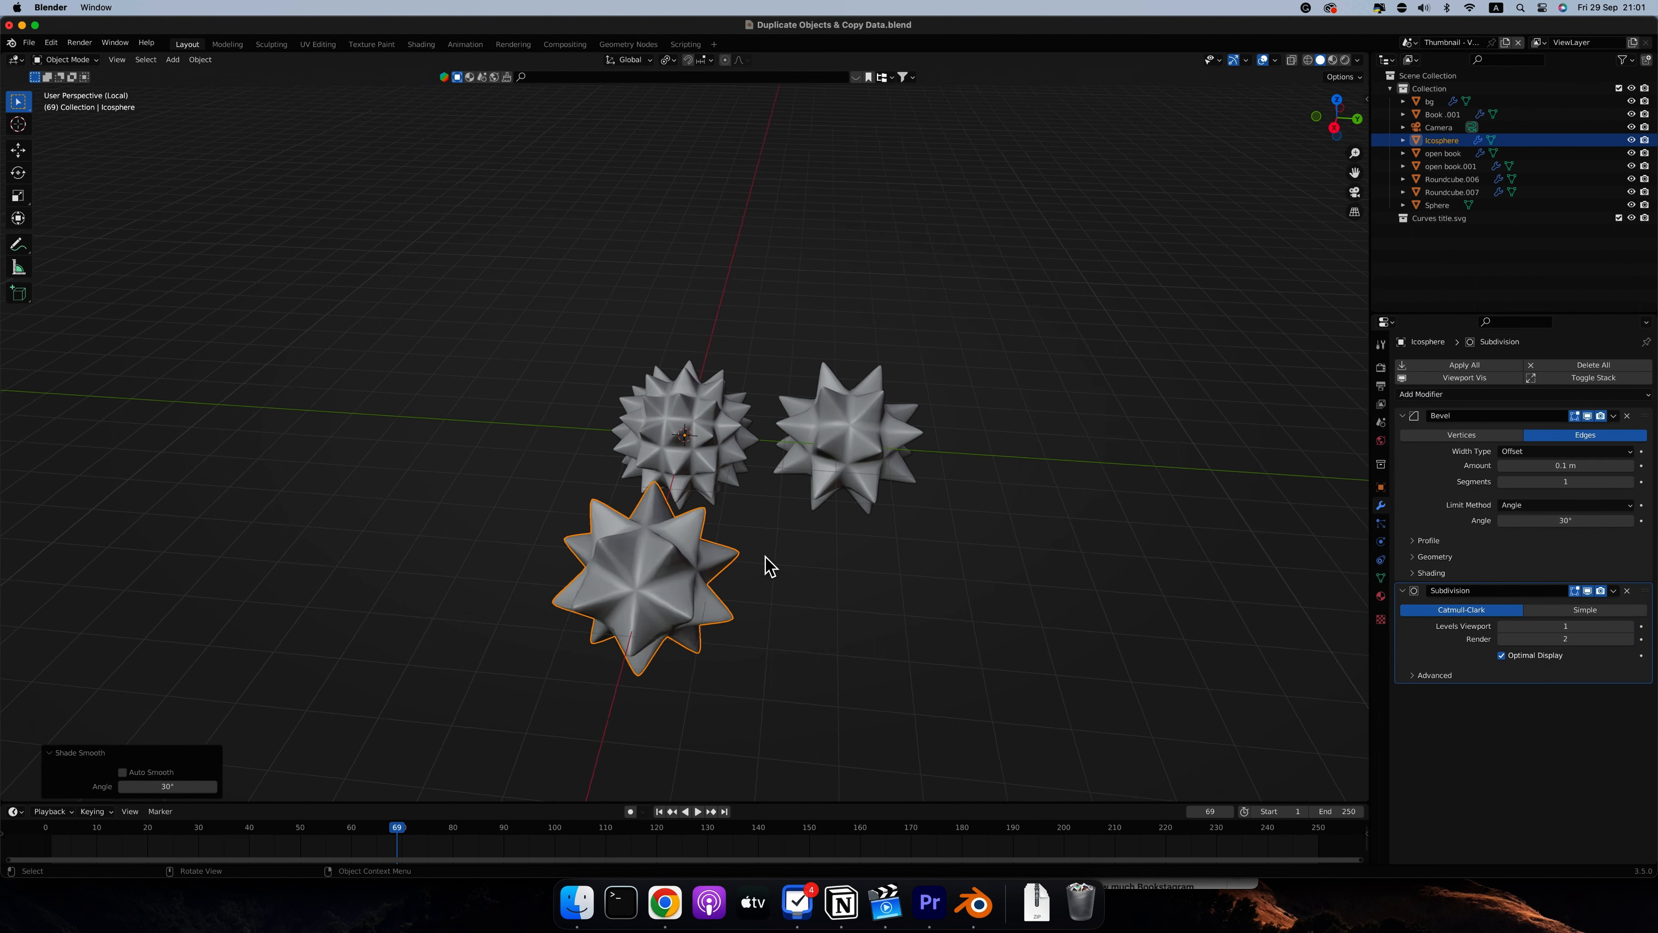
scroll(765, 564, "right", 5)
scroll(766, 563, "right", 10)
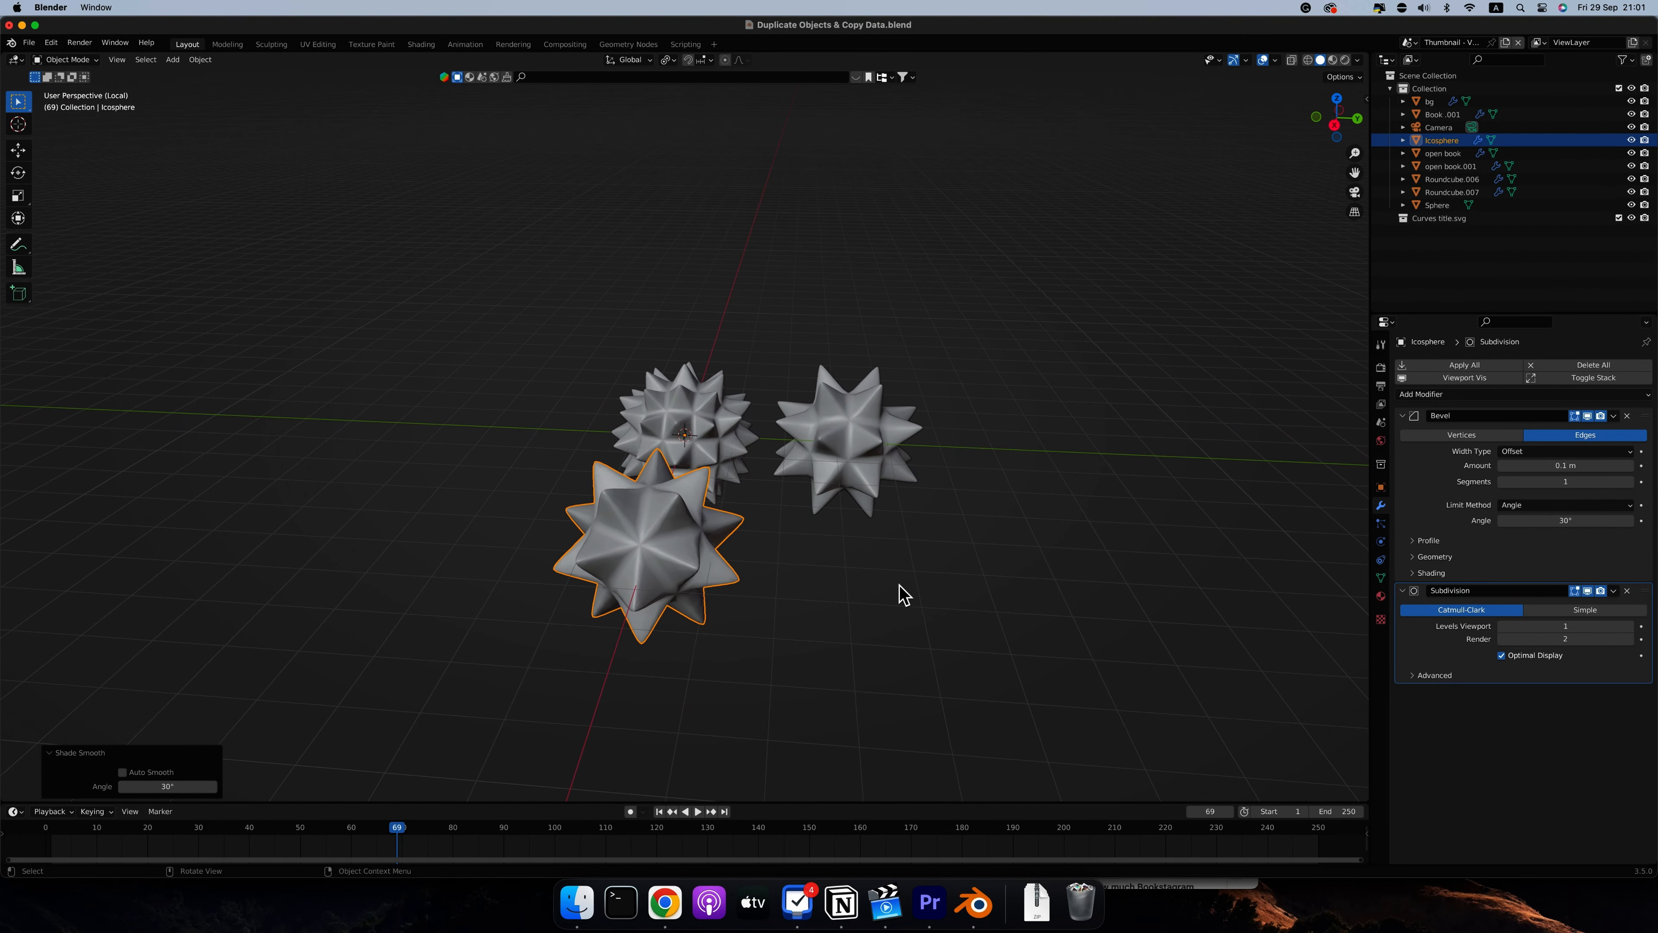
Enter Edit Mode on the spiky icosphere and open the transform pivot point options
left_click(925, 591)
left_click(694, 570)
key("Tab")
scroll(694, 570, "right", 3)
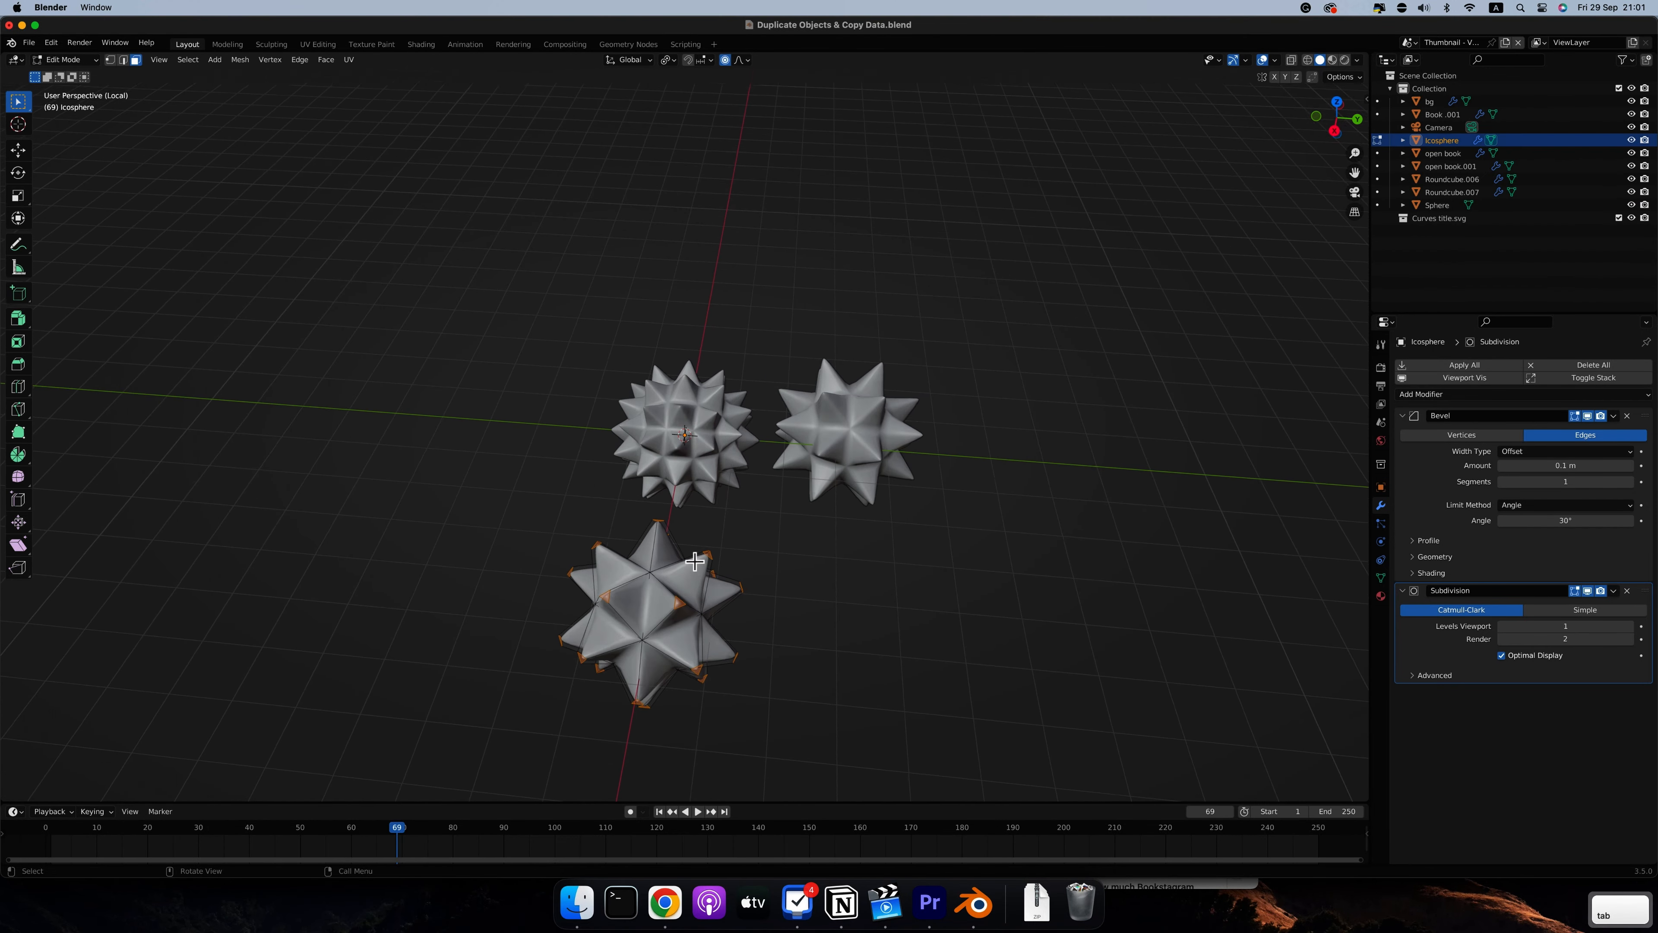
left_click(672, 62)
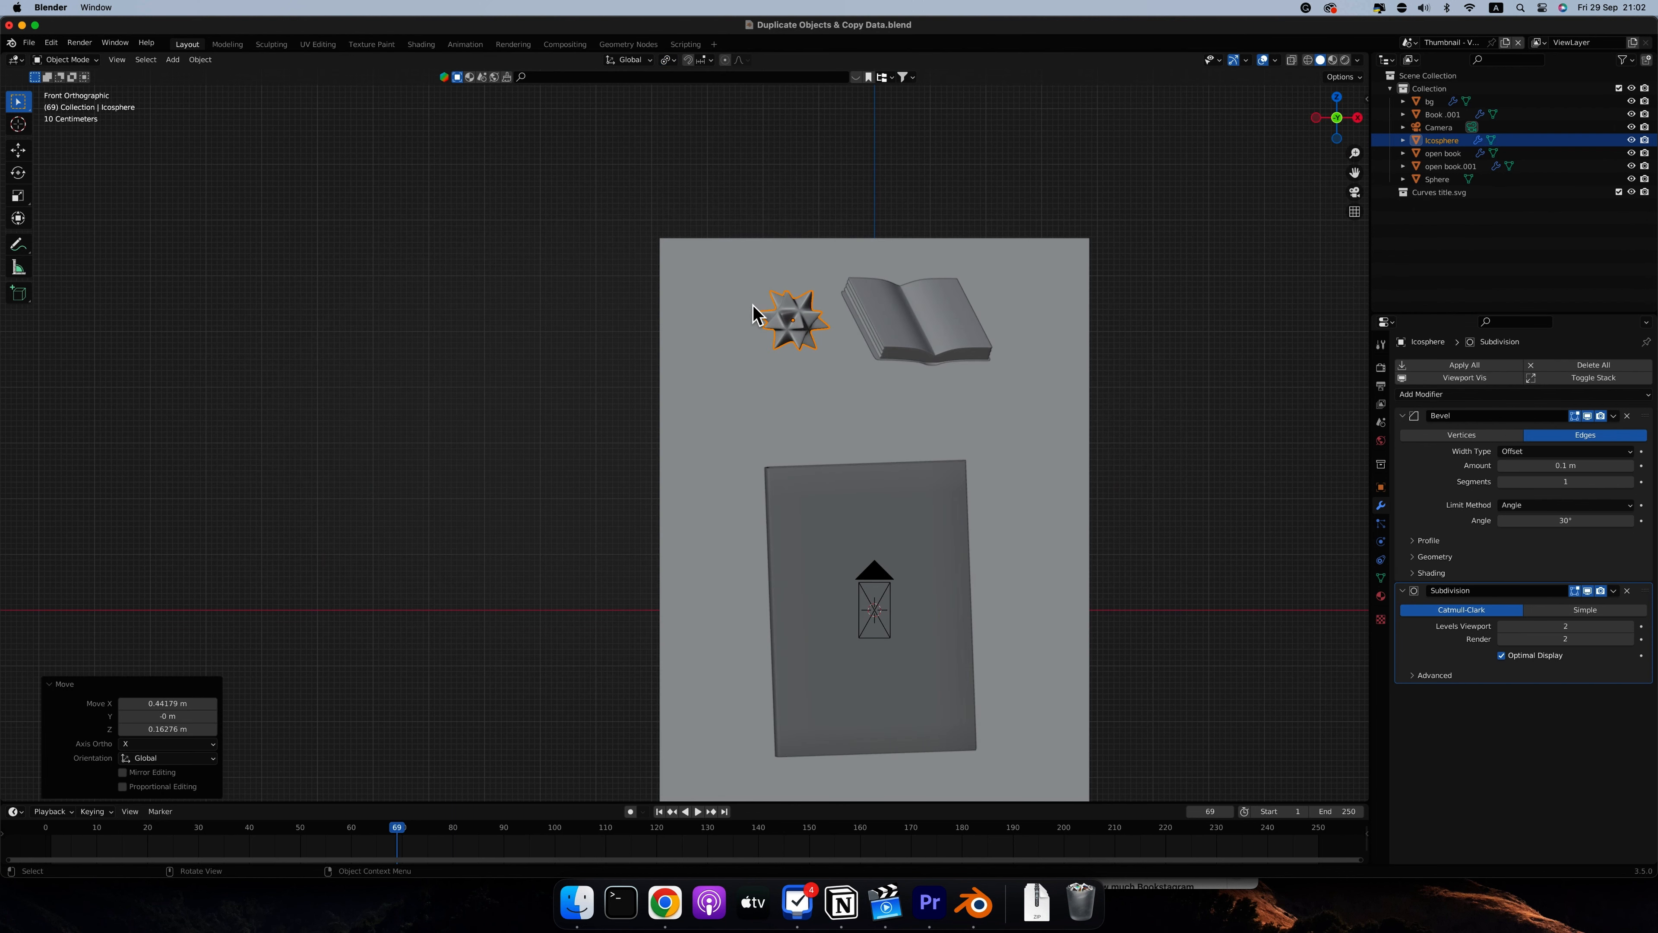
Duplicate the spiky ball about 1.35 m to its left, and place a linked duplicate below that copy
key("shift+d")
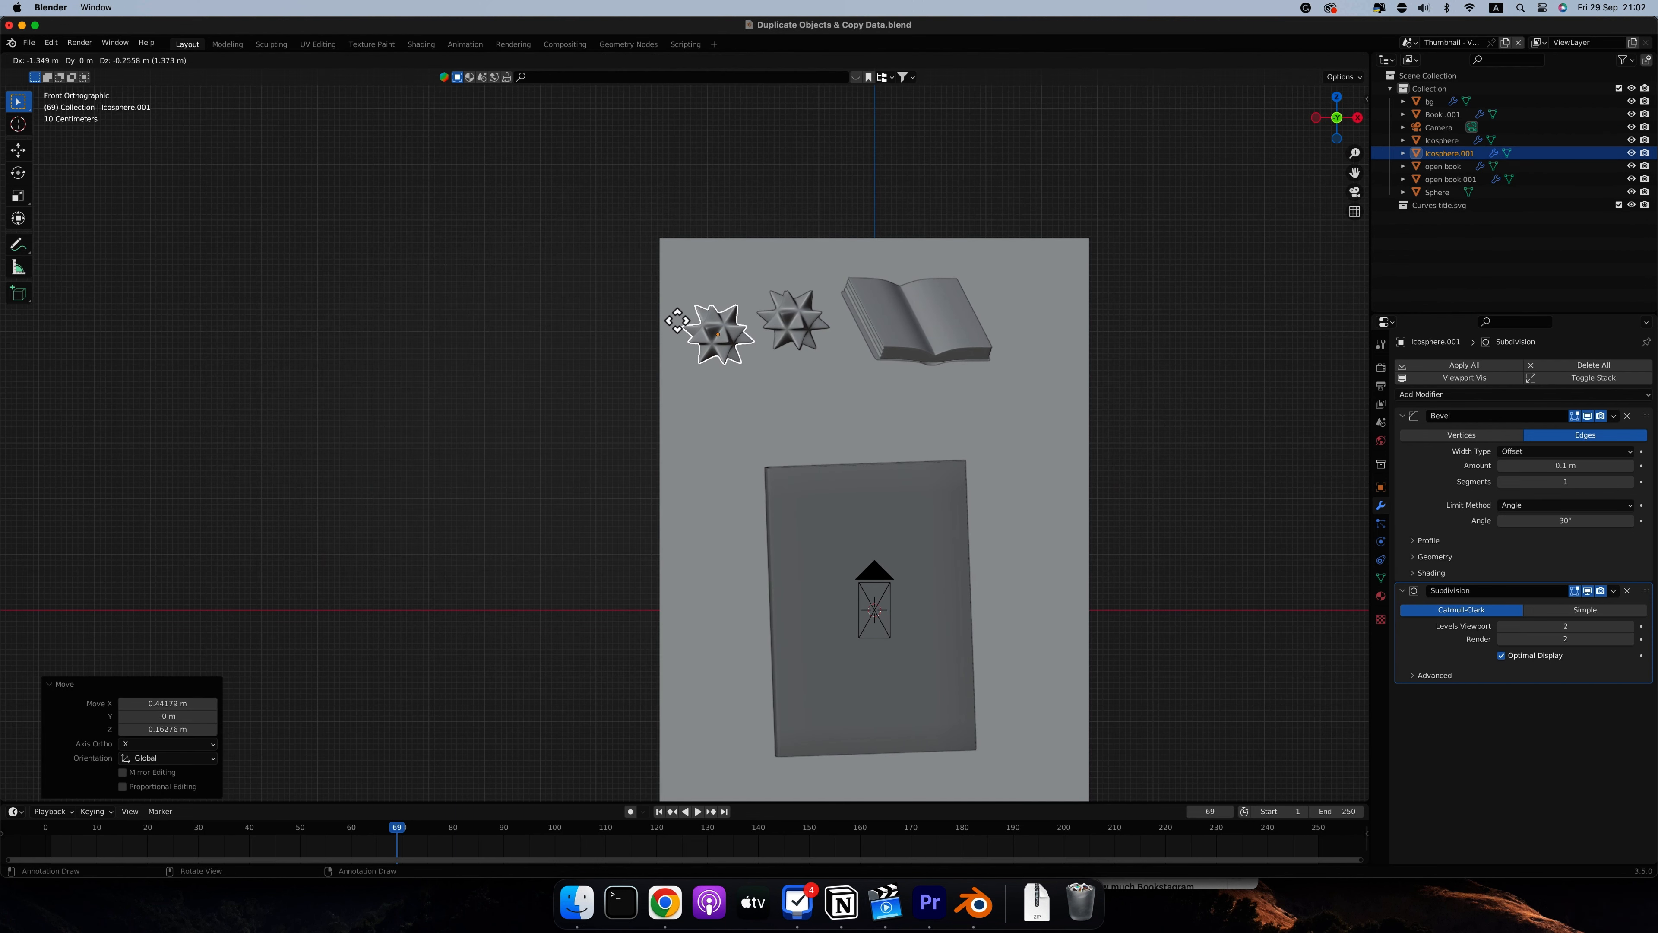
left_click(677, 320)
key("alt+d")
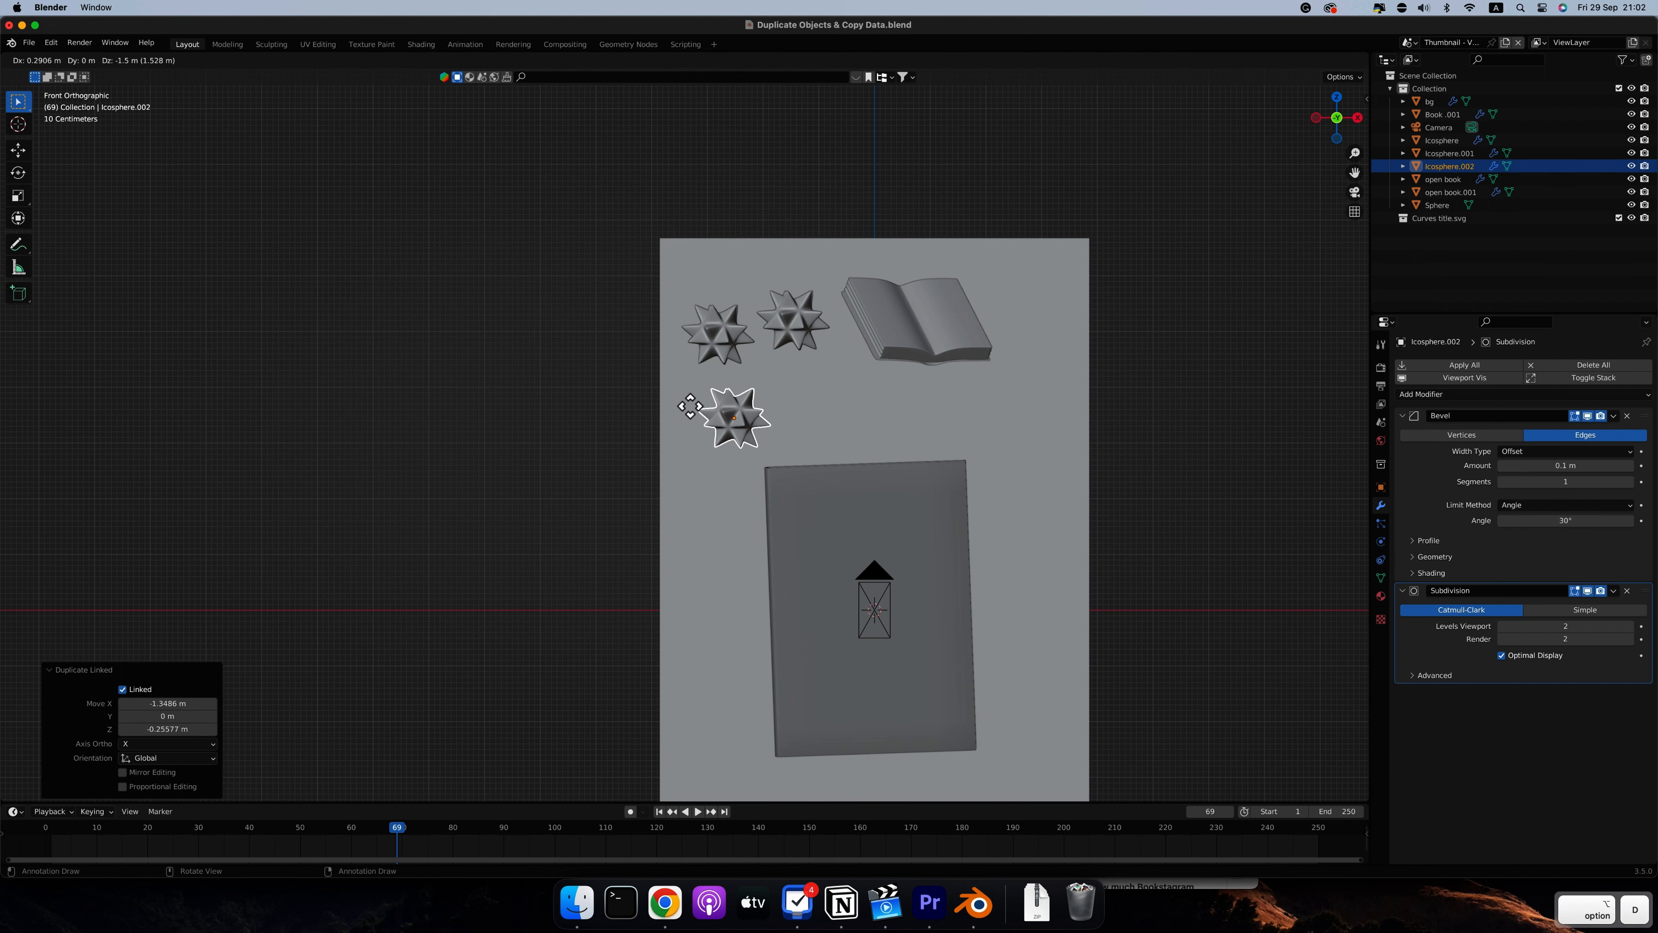
left_click(678, 400)
Nudge the upper-left spiky ball about 0.05 m left and 0.12 m up
left_click(734, 336)
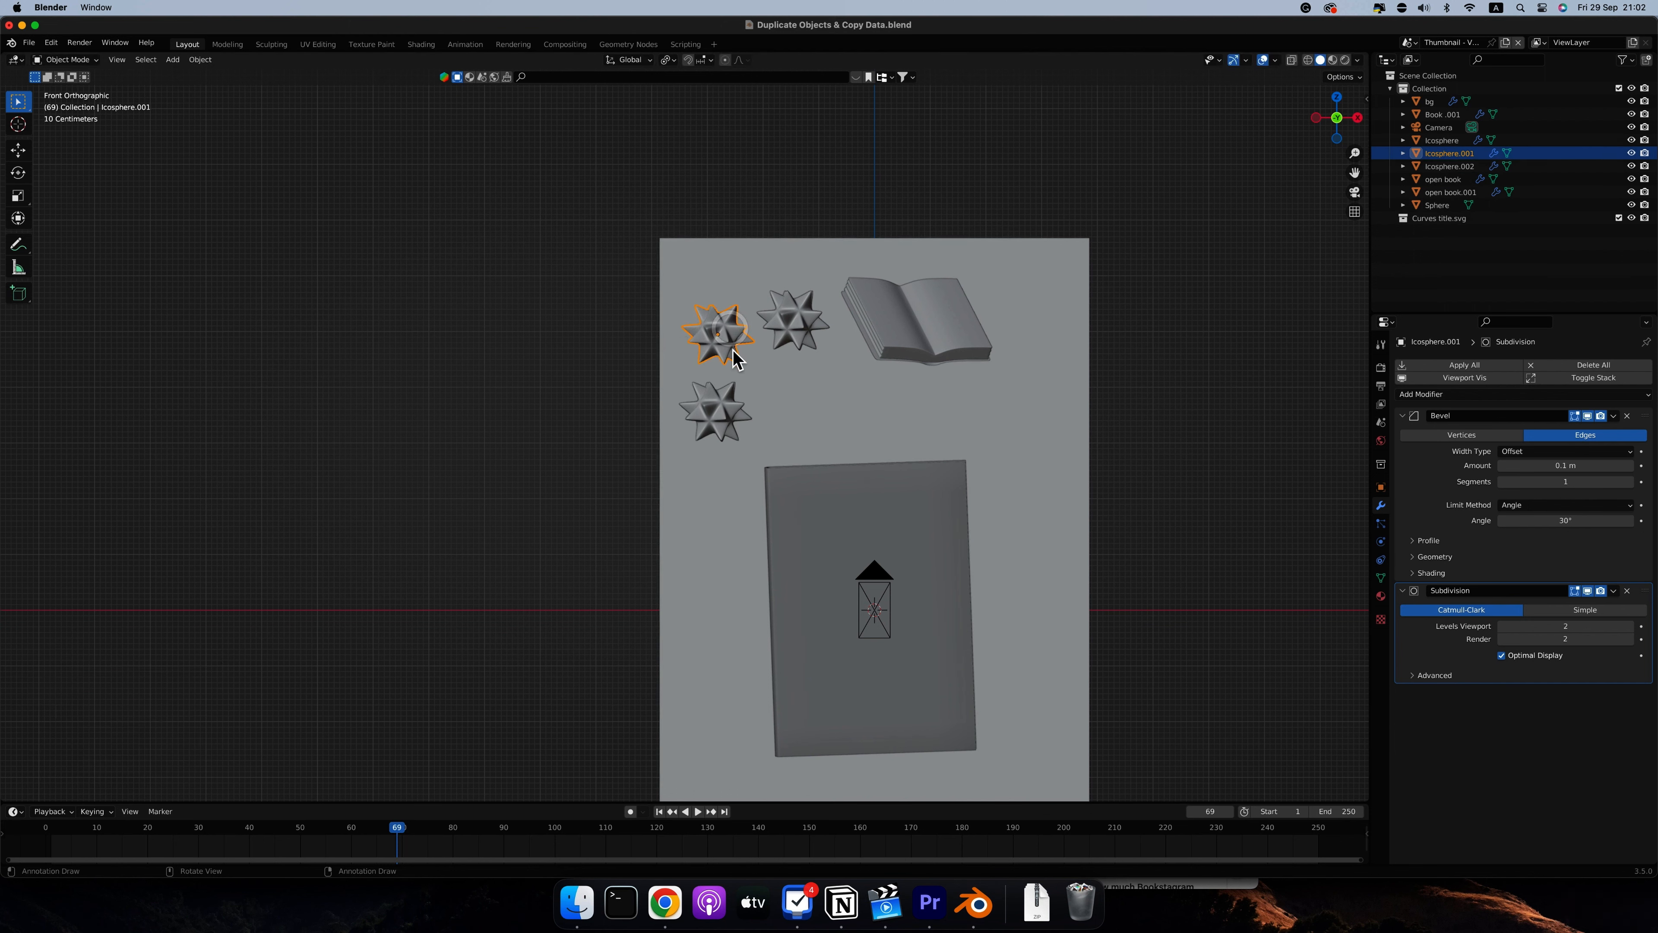
key("g")
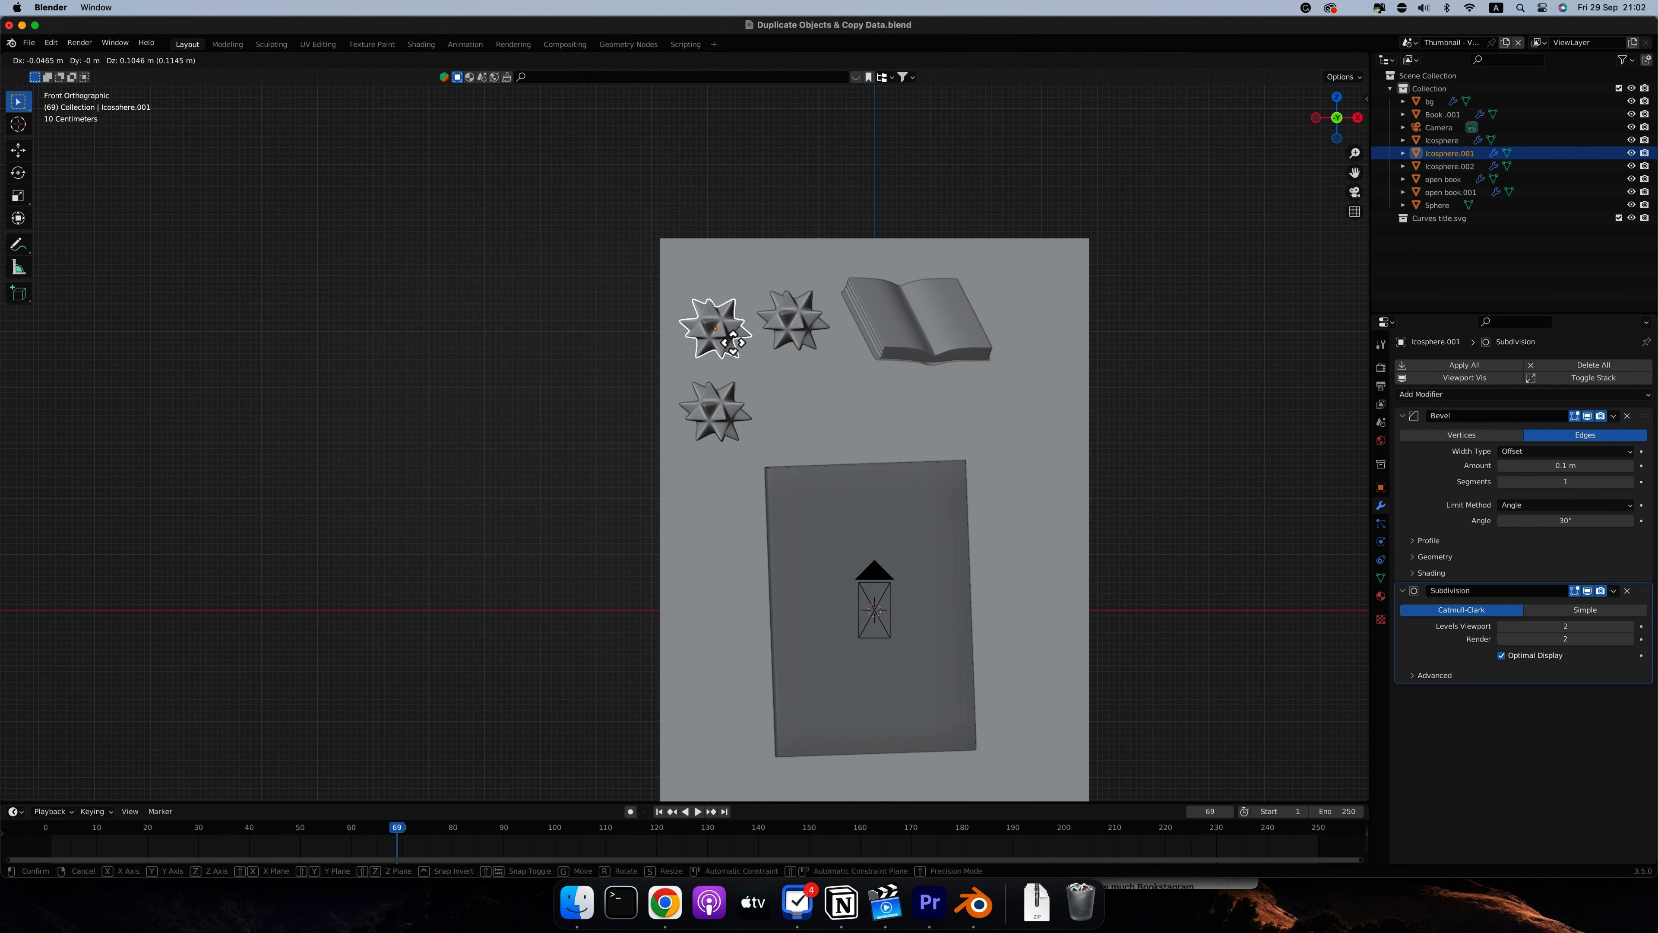
left_click(732, 343)
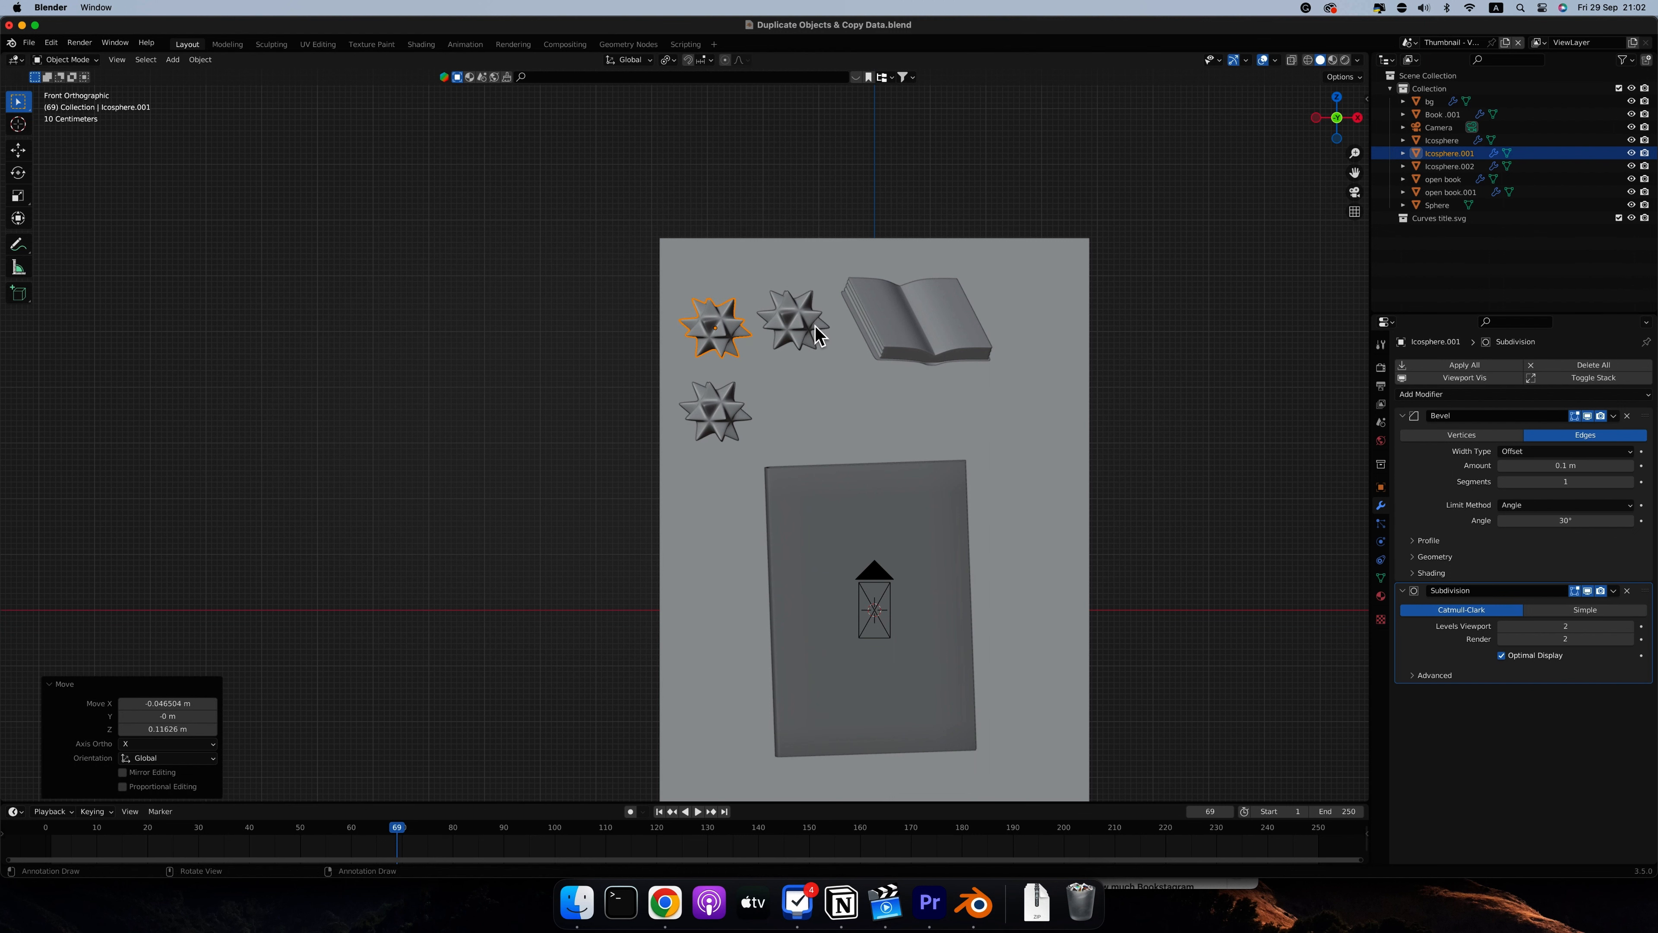
Select all three spiky balls and set their Subdivision viewport level to 1
left_click(807, 333, "shift")
left_click(722, 411, "shift")
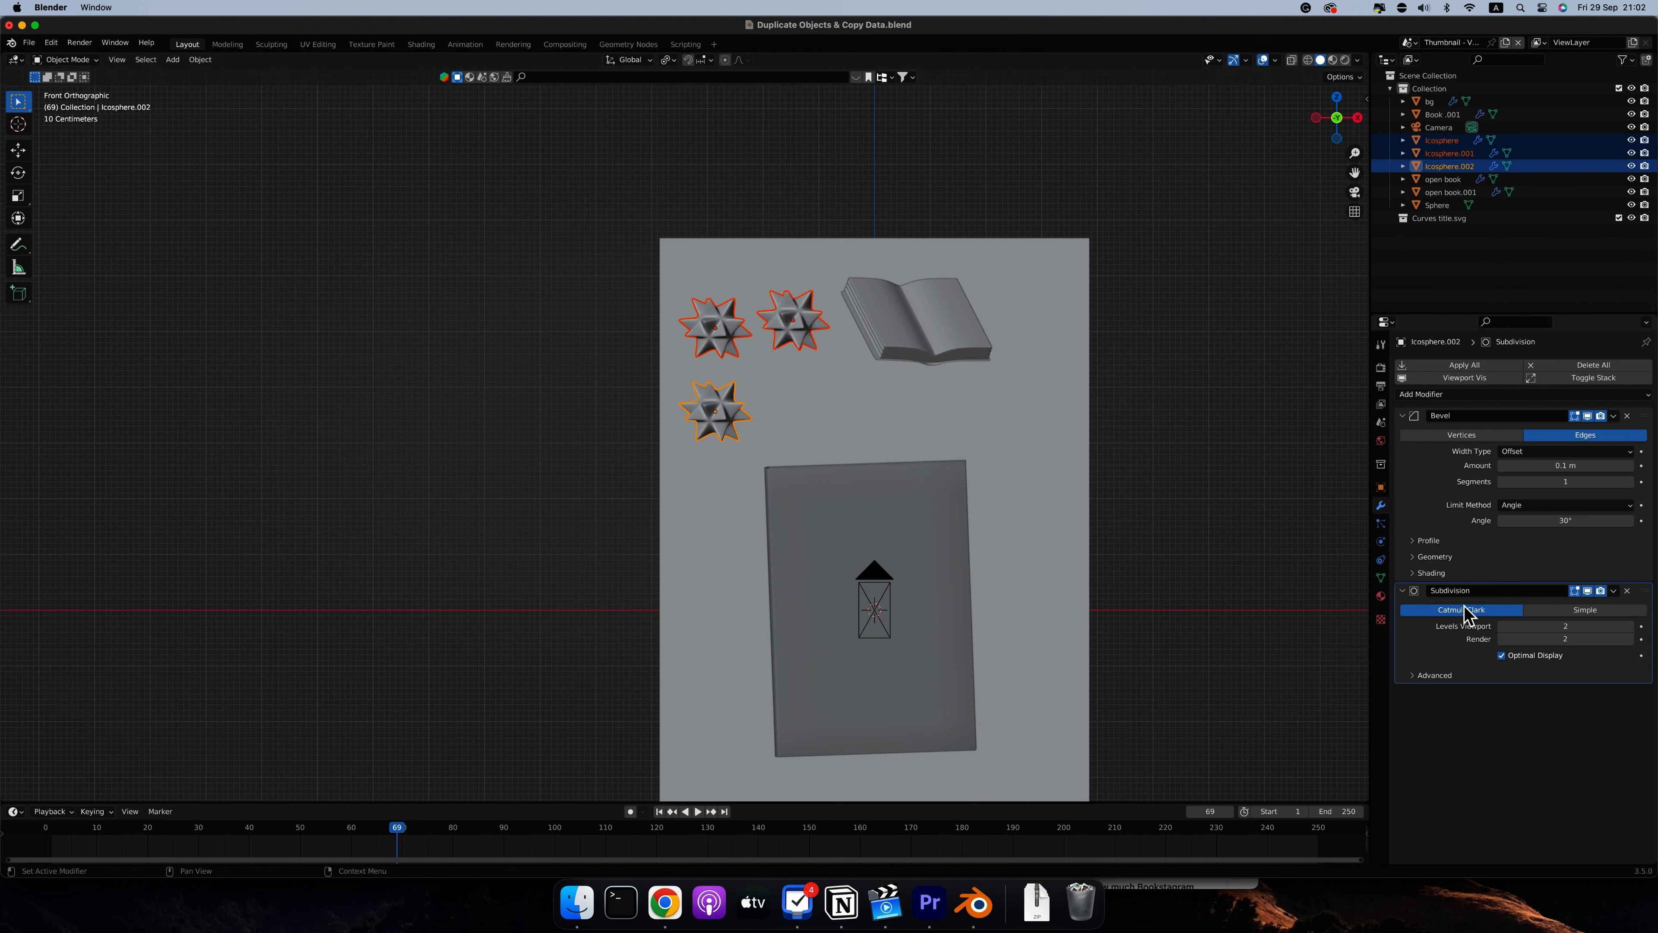
left_click_drag(893, 606, 978, 678)
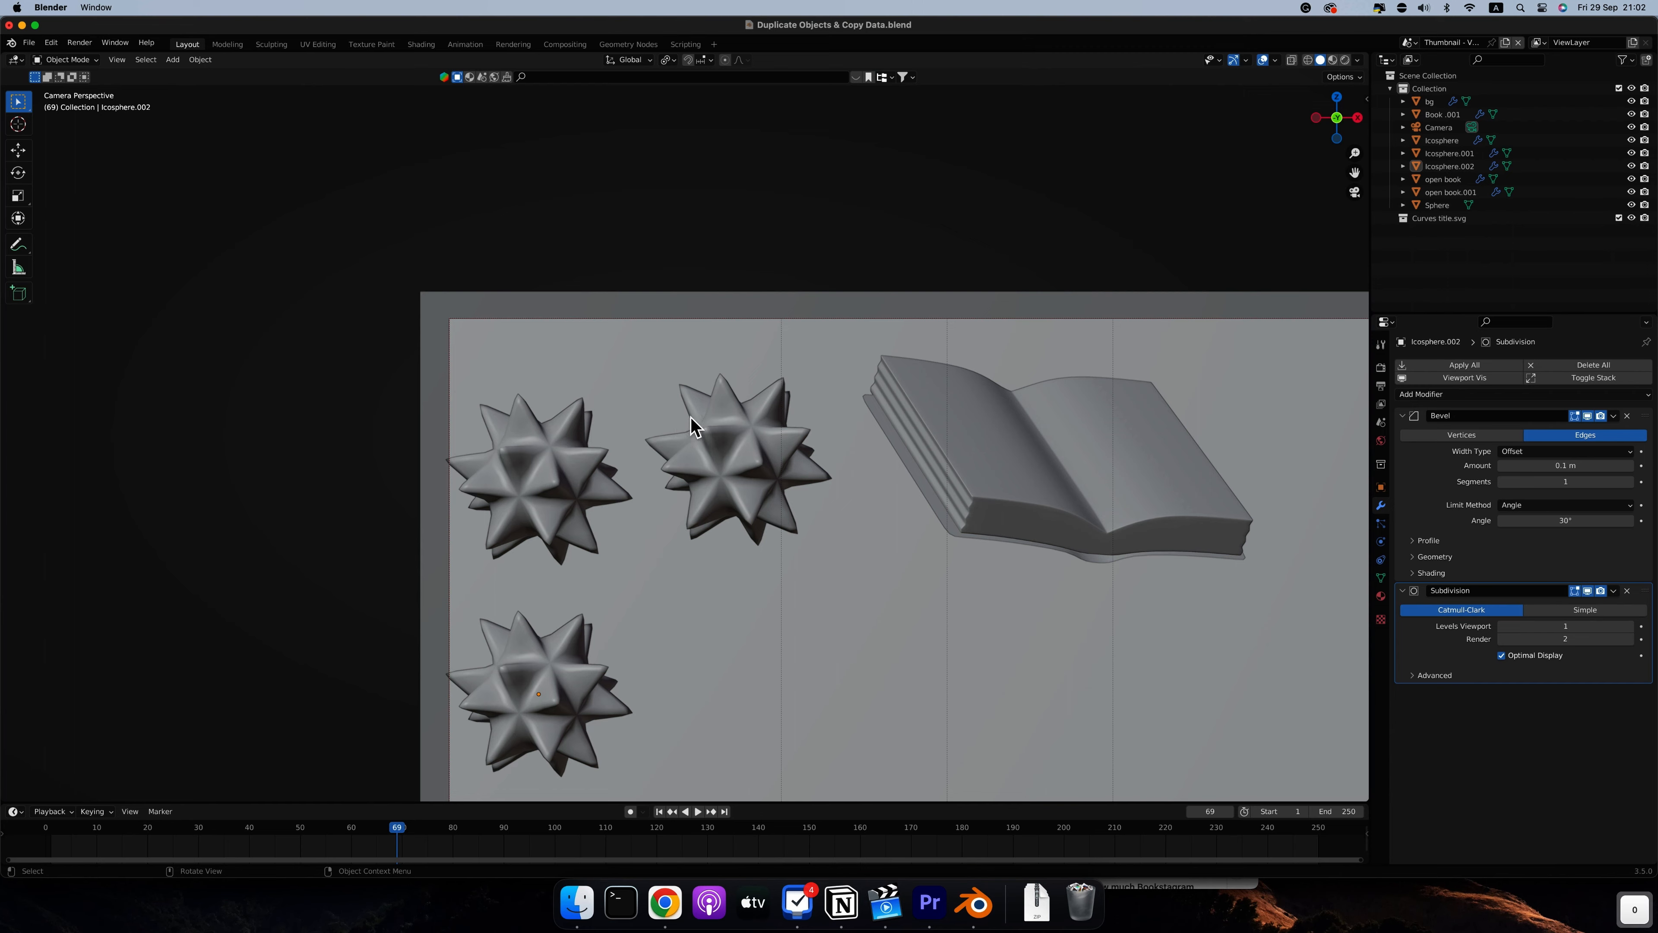
In the camera view, scale the spiky ball beside the open book to about 0.776 and move it slightly closer to the book
scroll(754, 392, "down", 5)
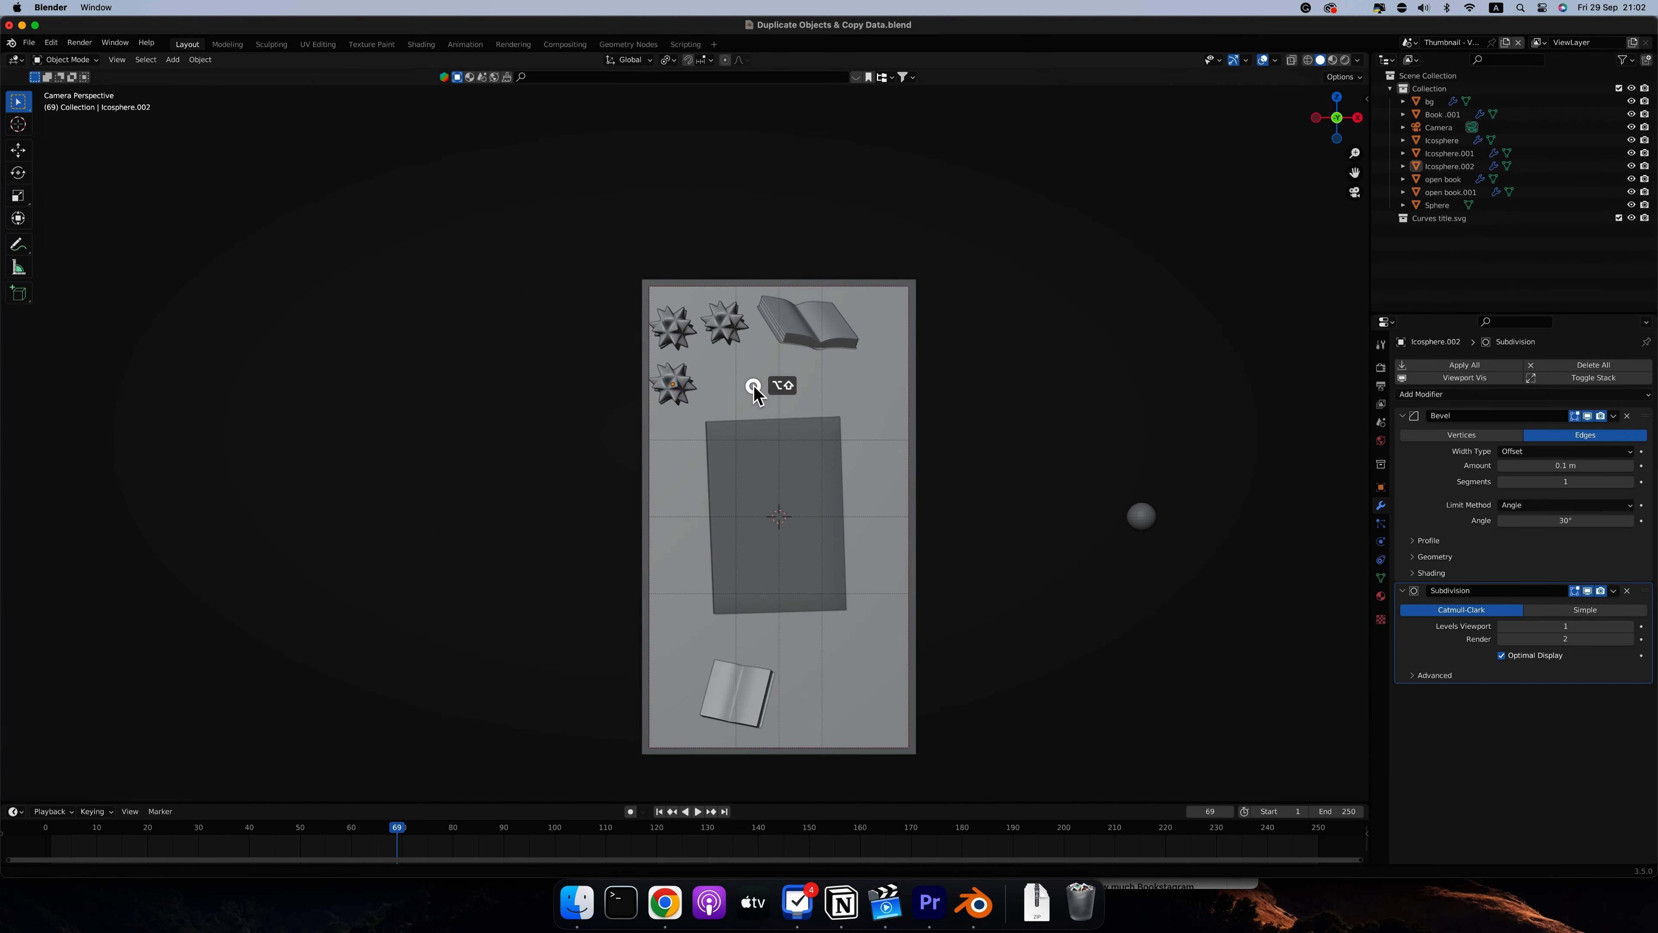
scroll(704, 318, "up", 2, "ctrl")
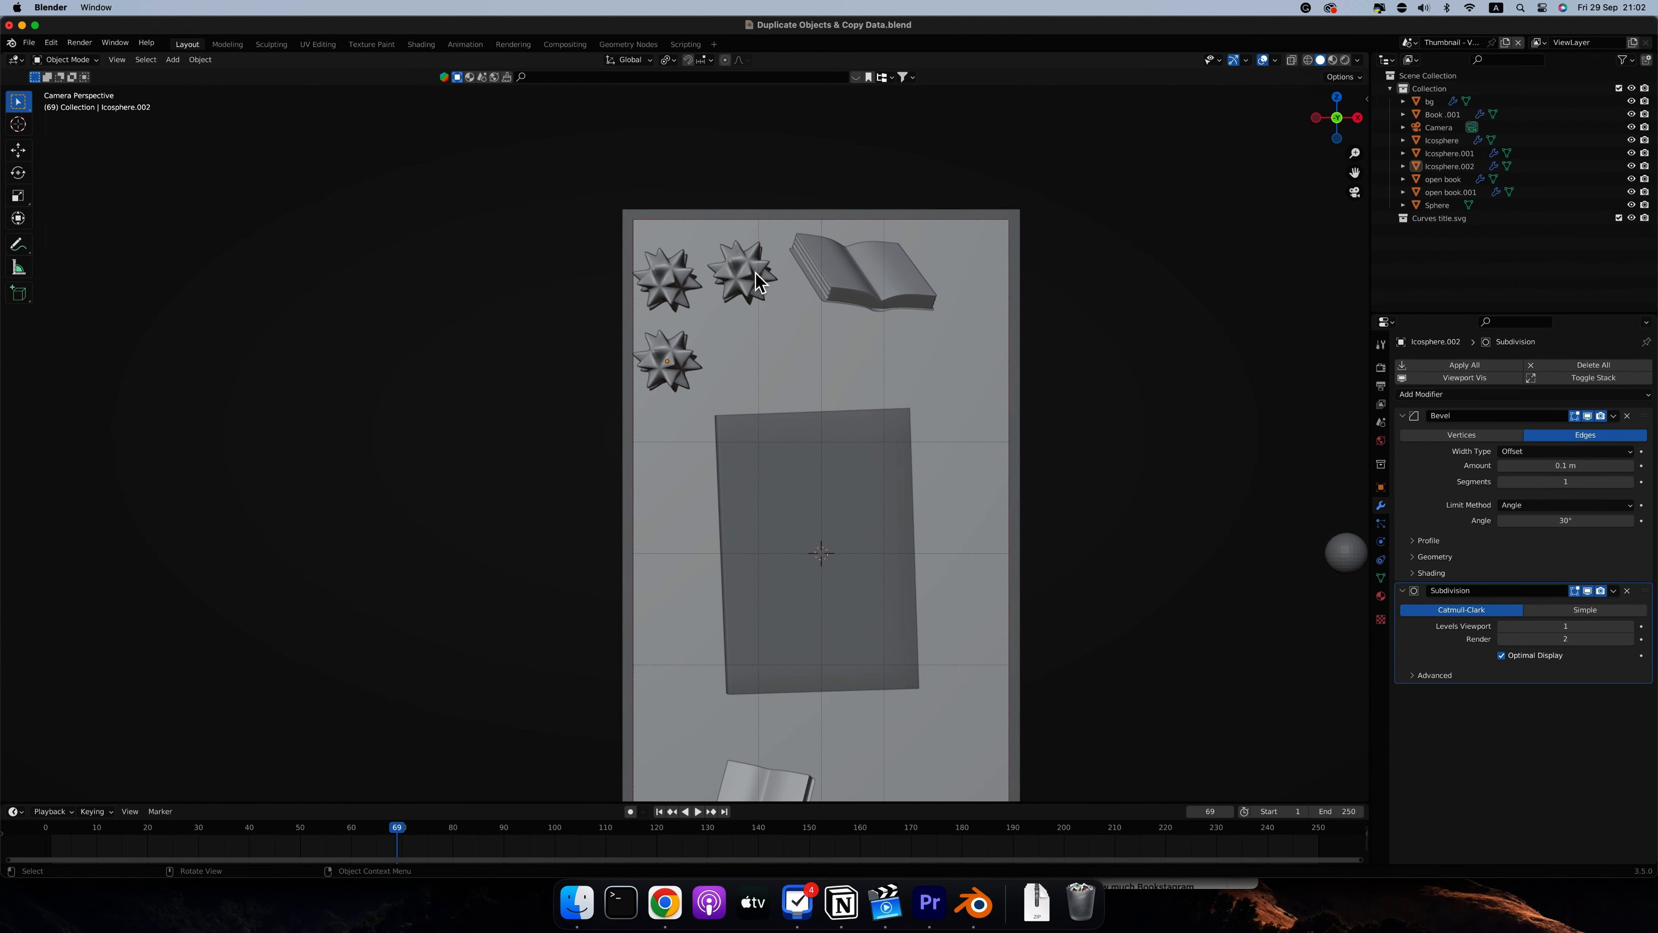
left_click(757, 282)
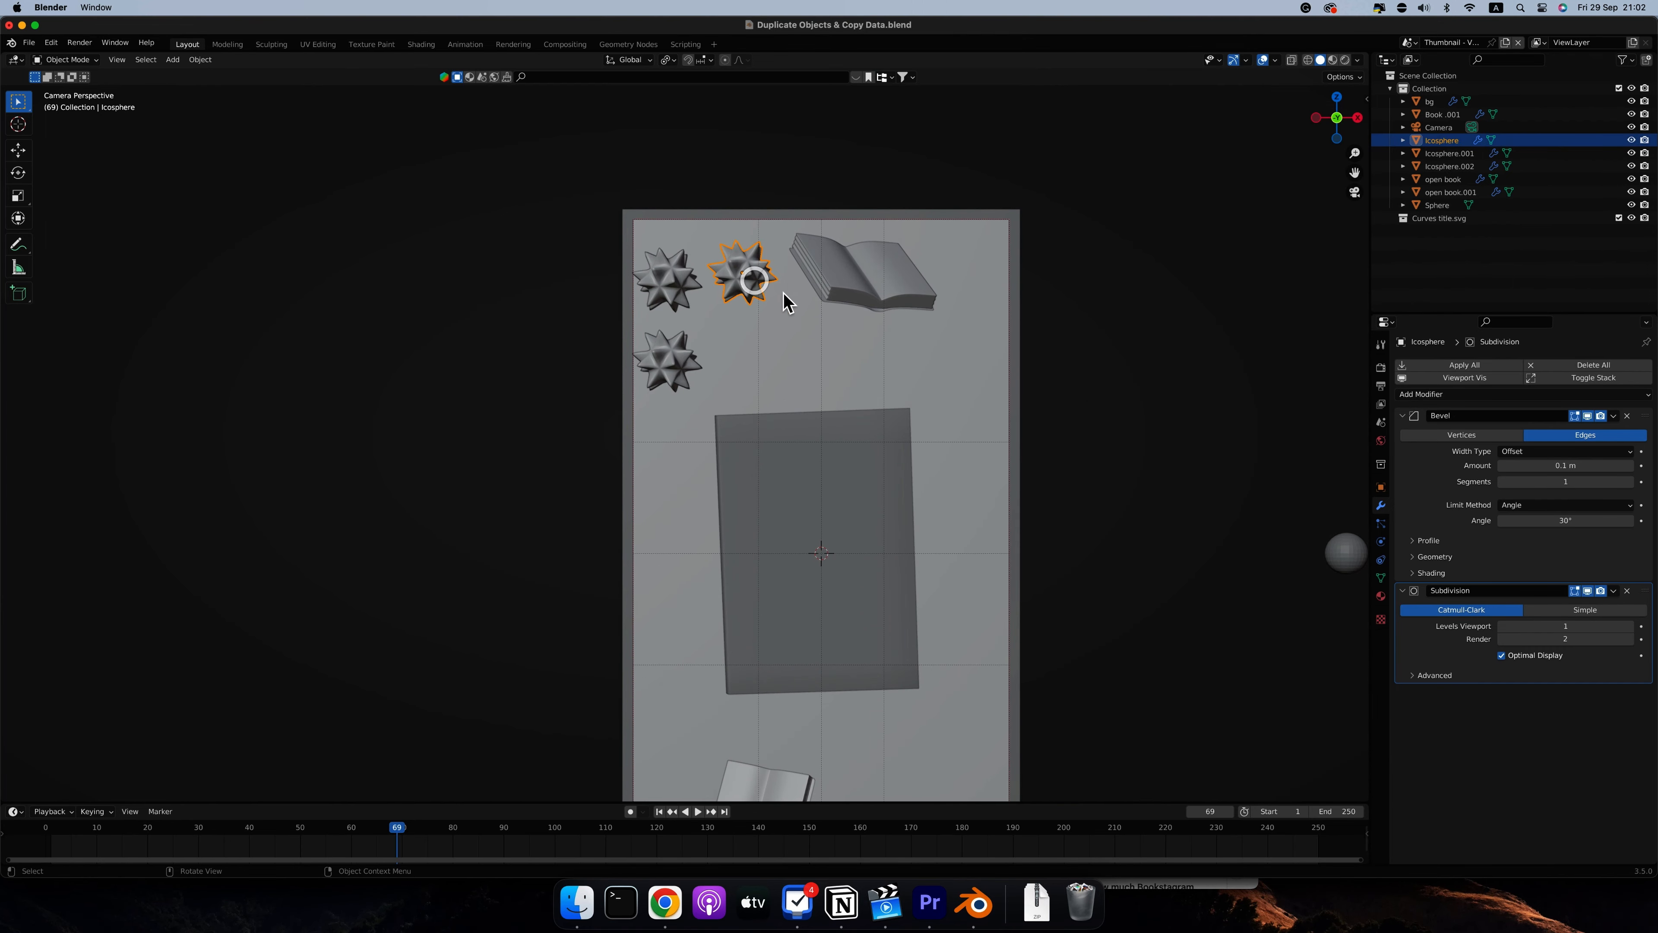
key("s")
left_click(780, 279)
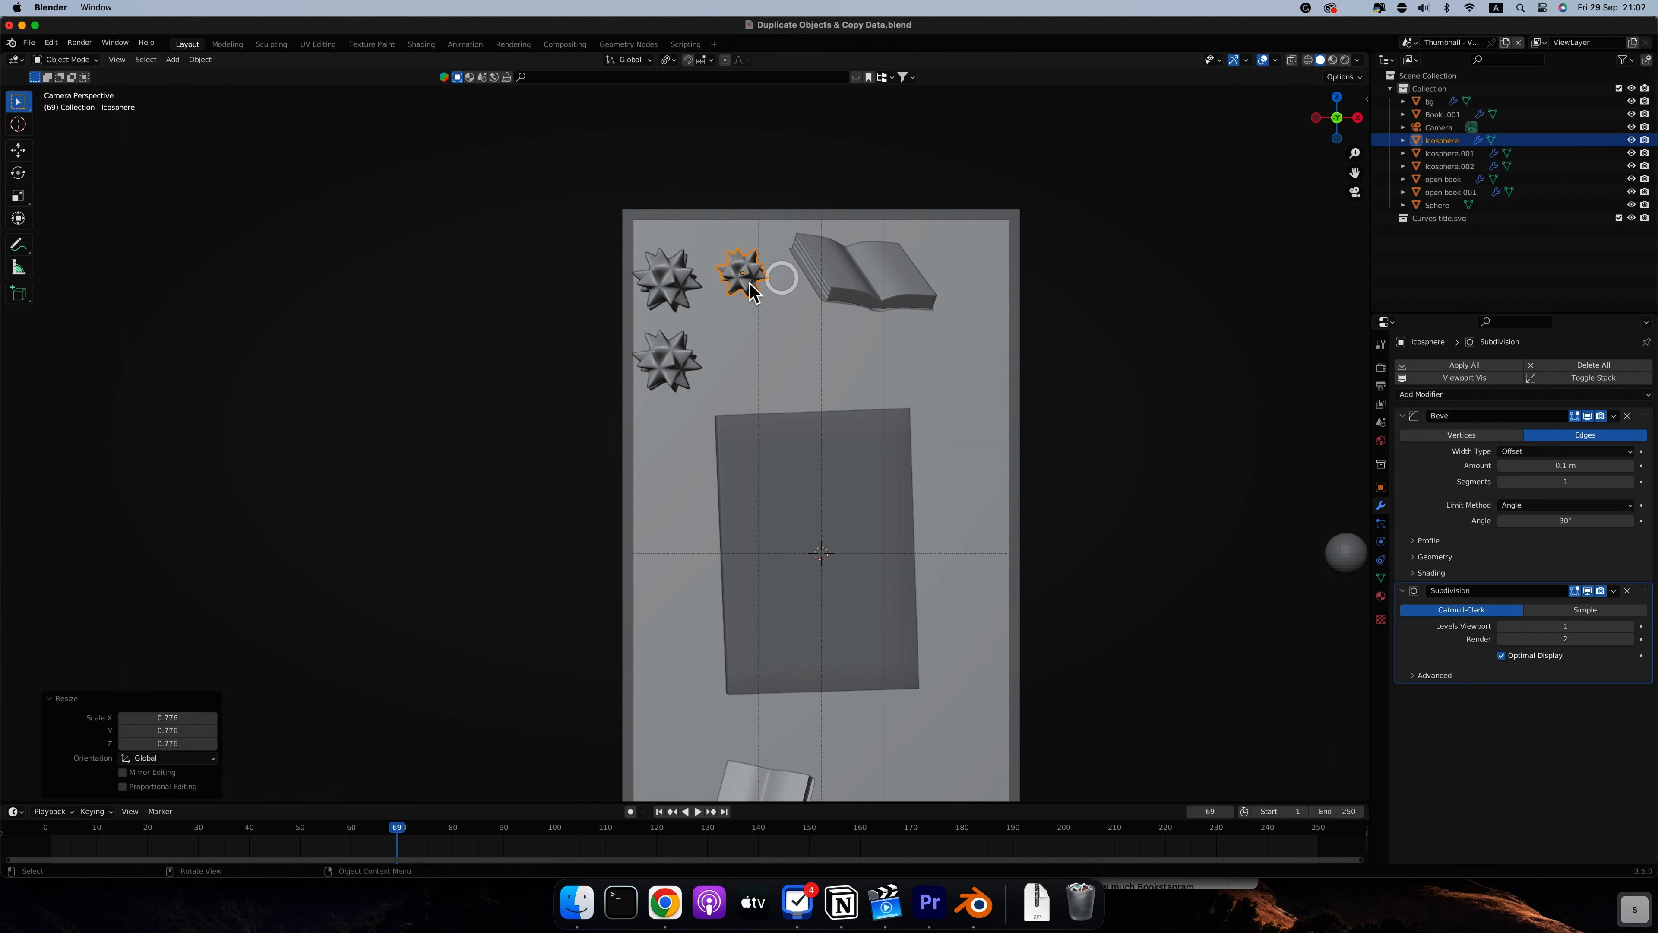
key("g")
left_click(764, 286)
Reposition the other two spiky balls so they sit further inside the upper-left corner of the camera frame
left_click(685, 293)
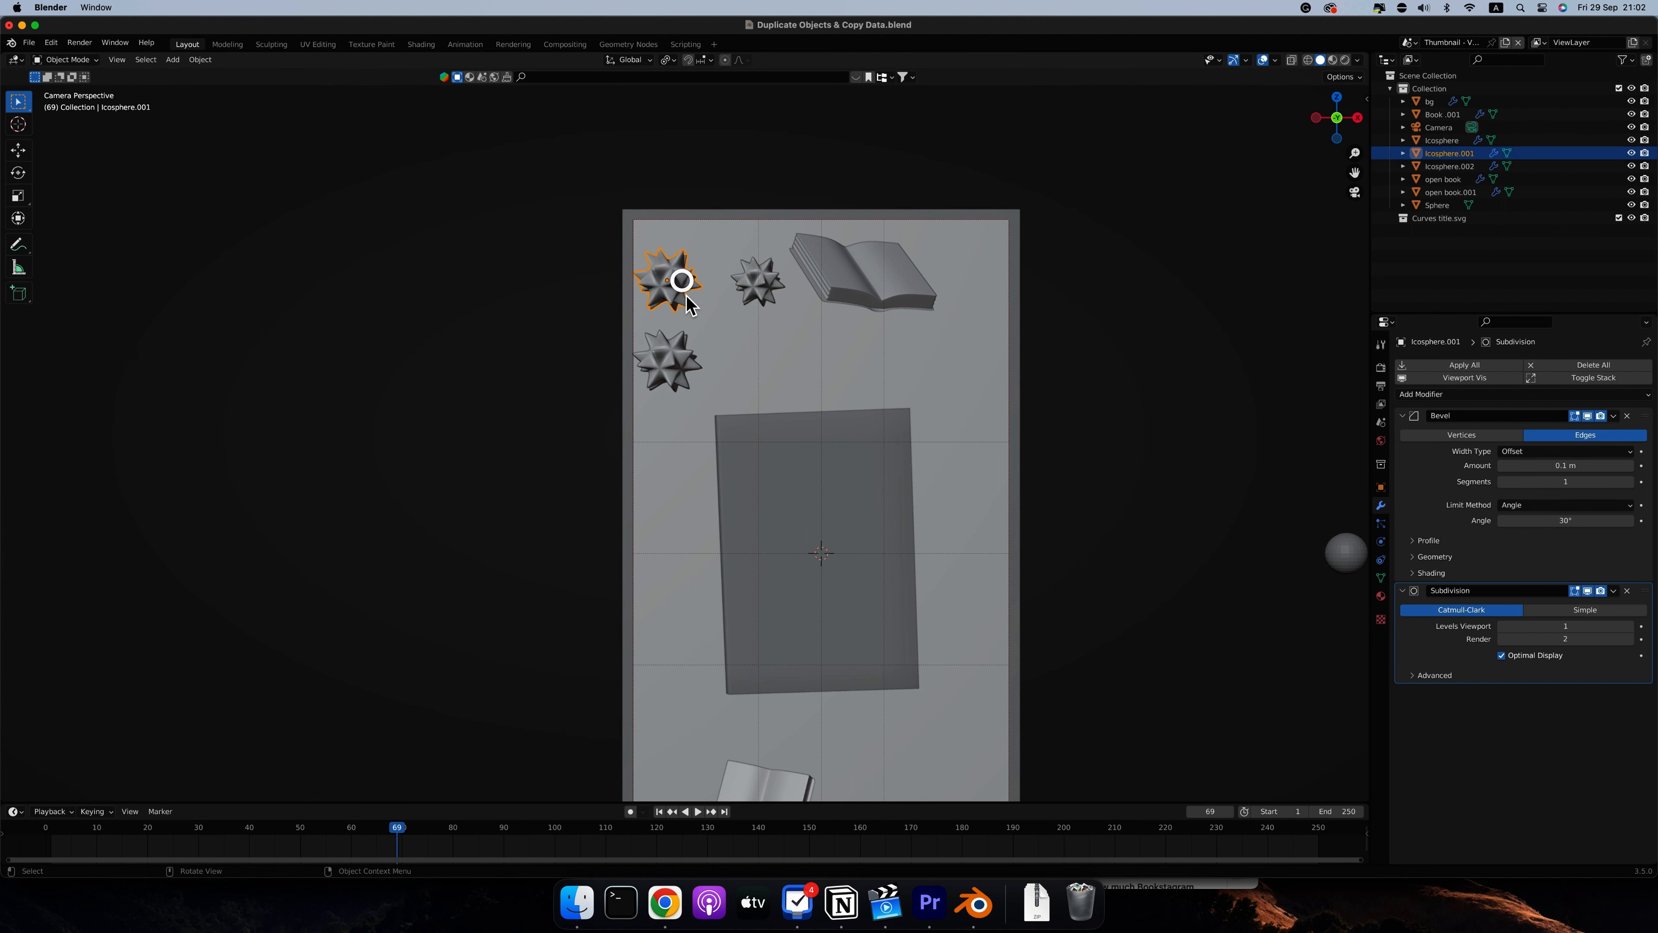
key("g")
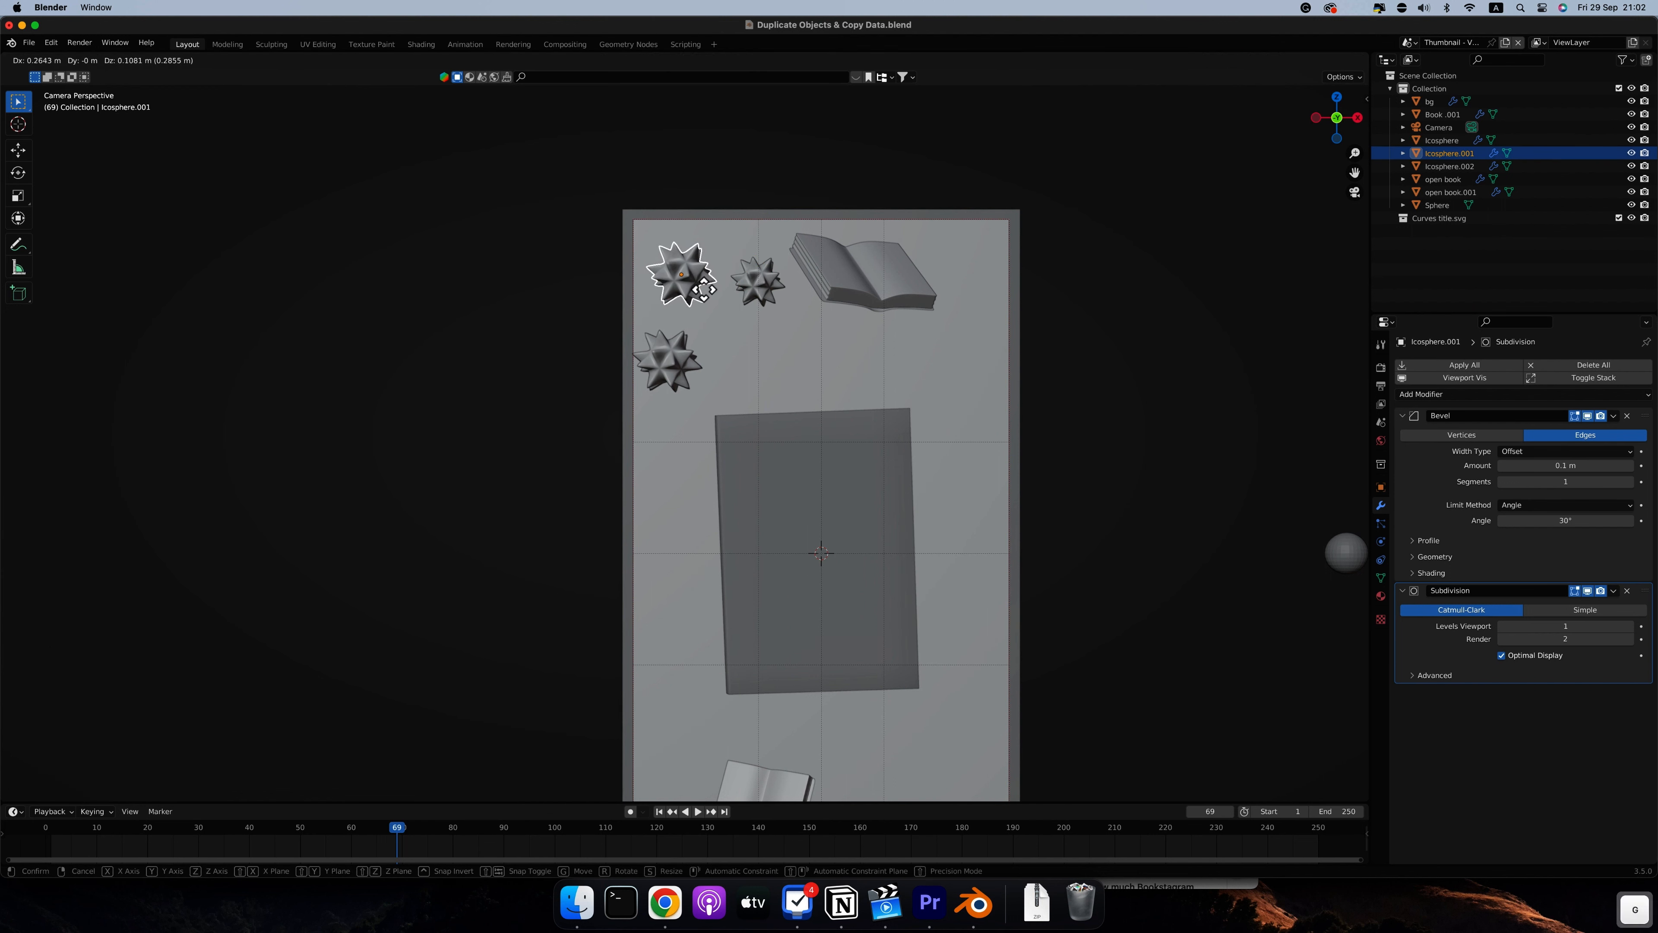
left_click(703, 288)
left_click(692, 371)
key("g")
left_click(692, 351)
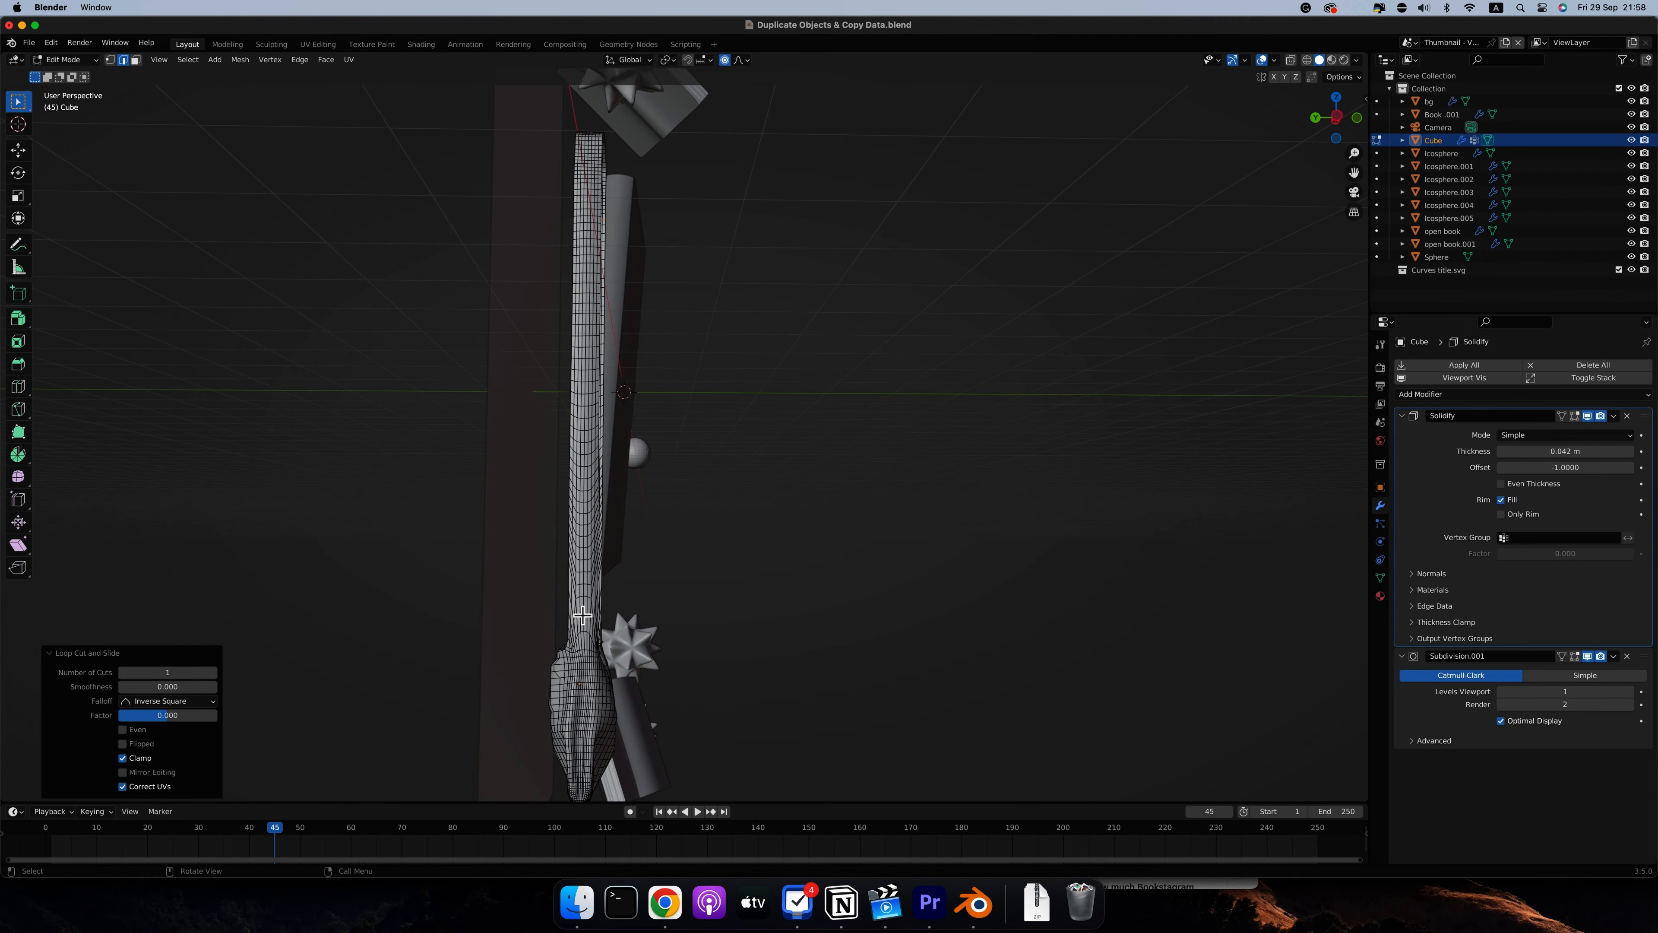
Add unslid loop cuts to both sides of the bag's strap where it joins the bag body
key("super+r")
left_click(583, 615)
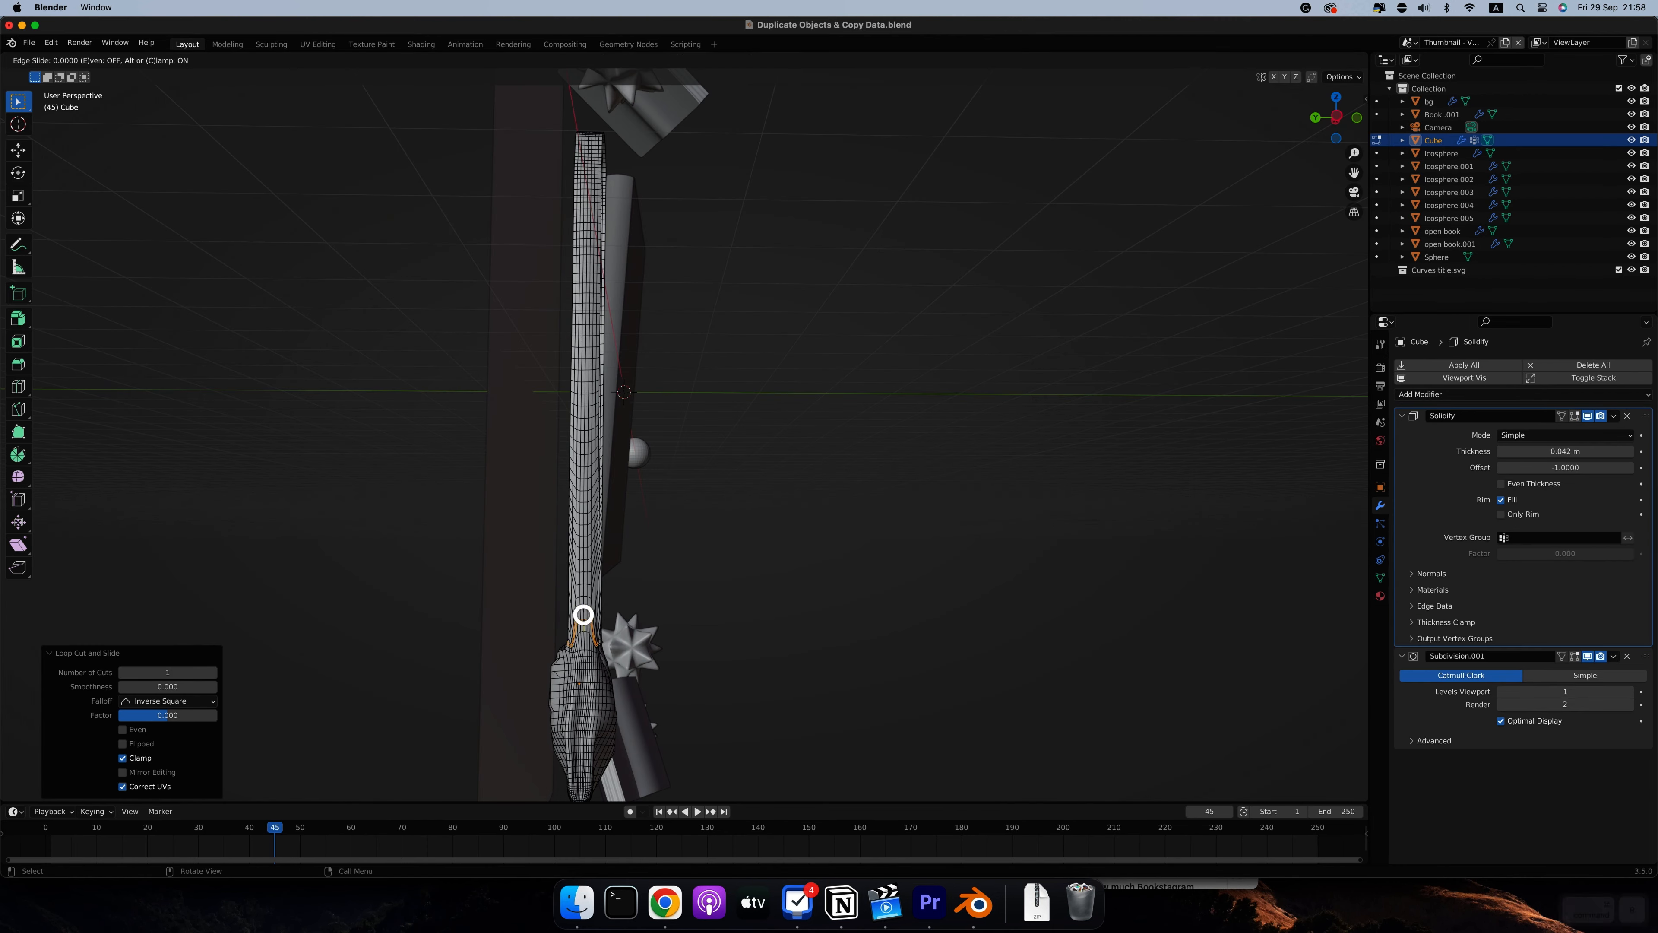
key("Escape")
scroll(580, 618, "right", 10)
scroll(580, 618, "right", 5)
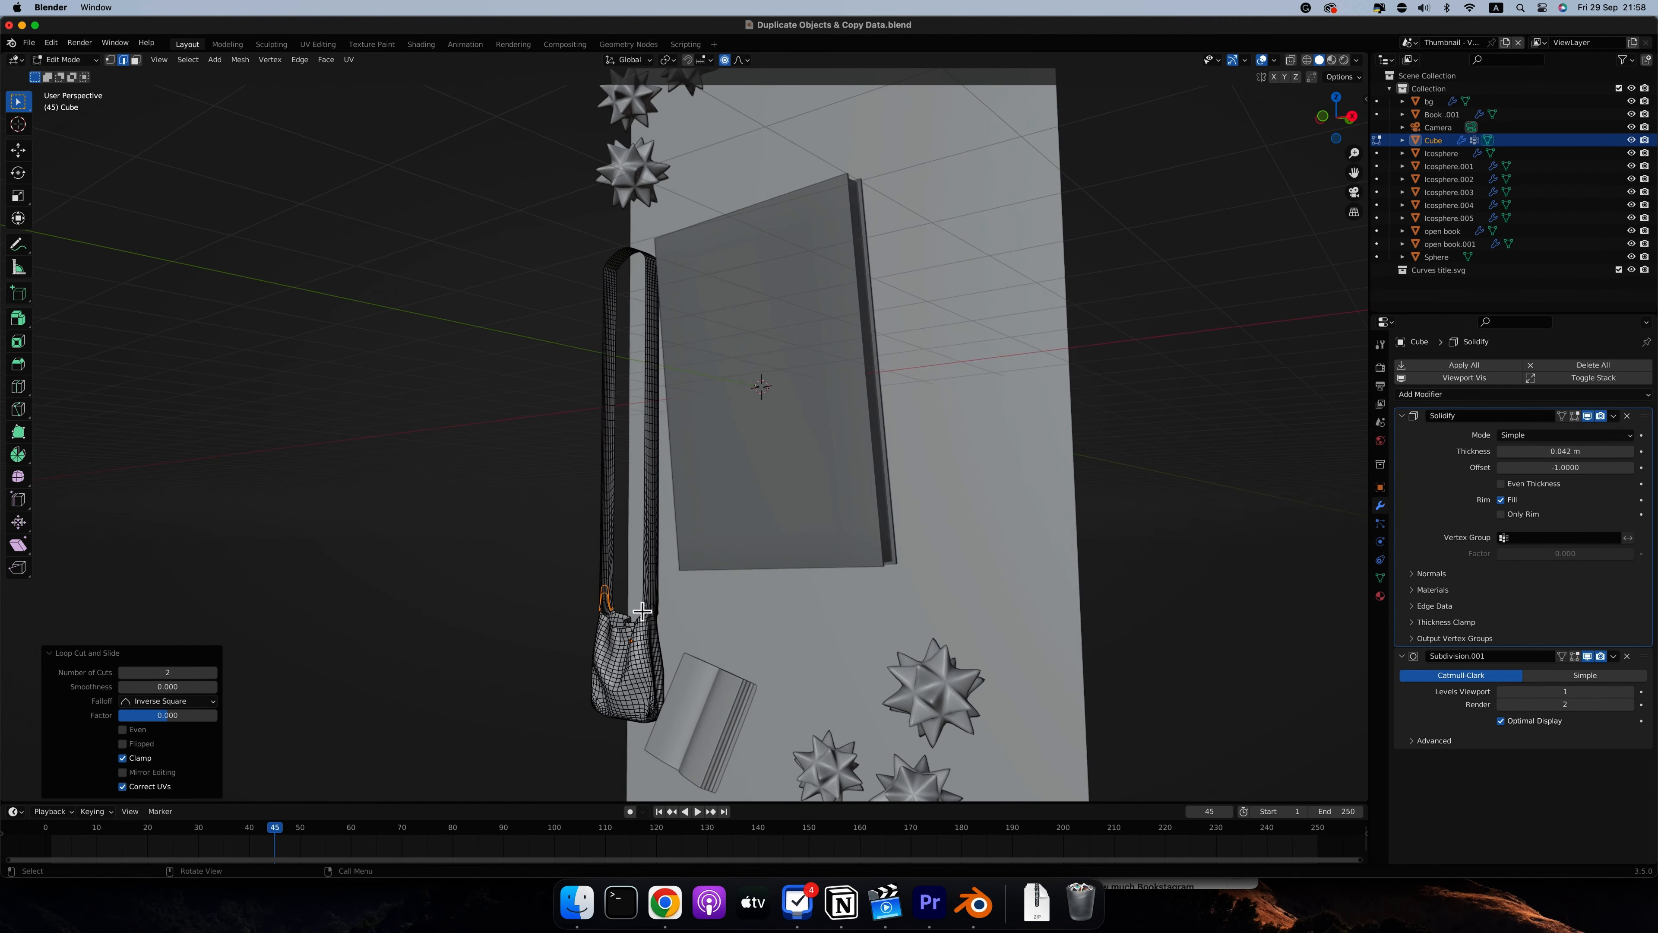
key("super+r")
scroll(652, 597, "up", 1)
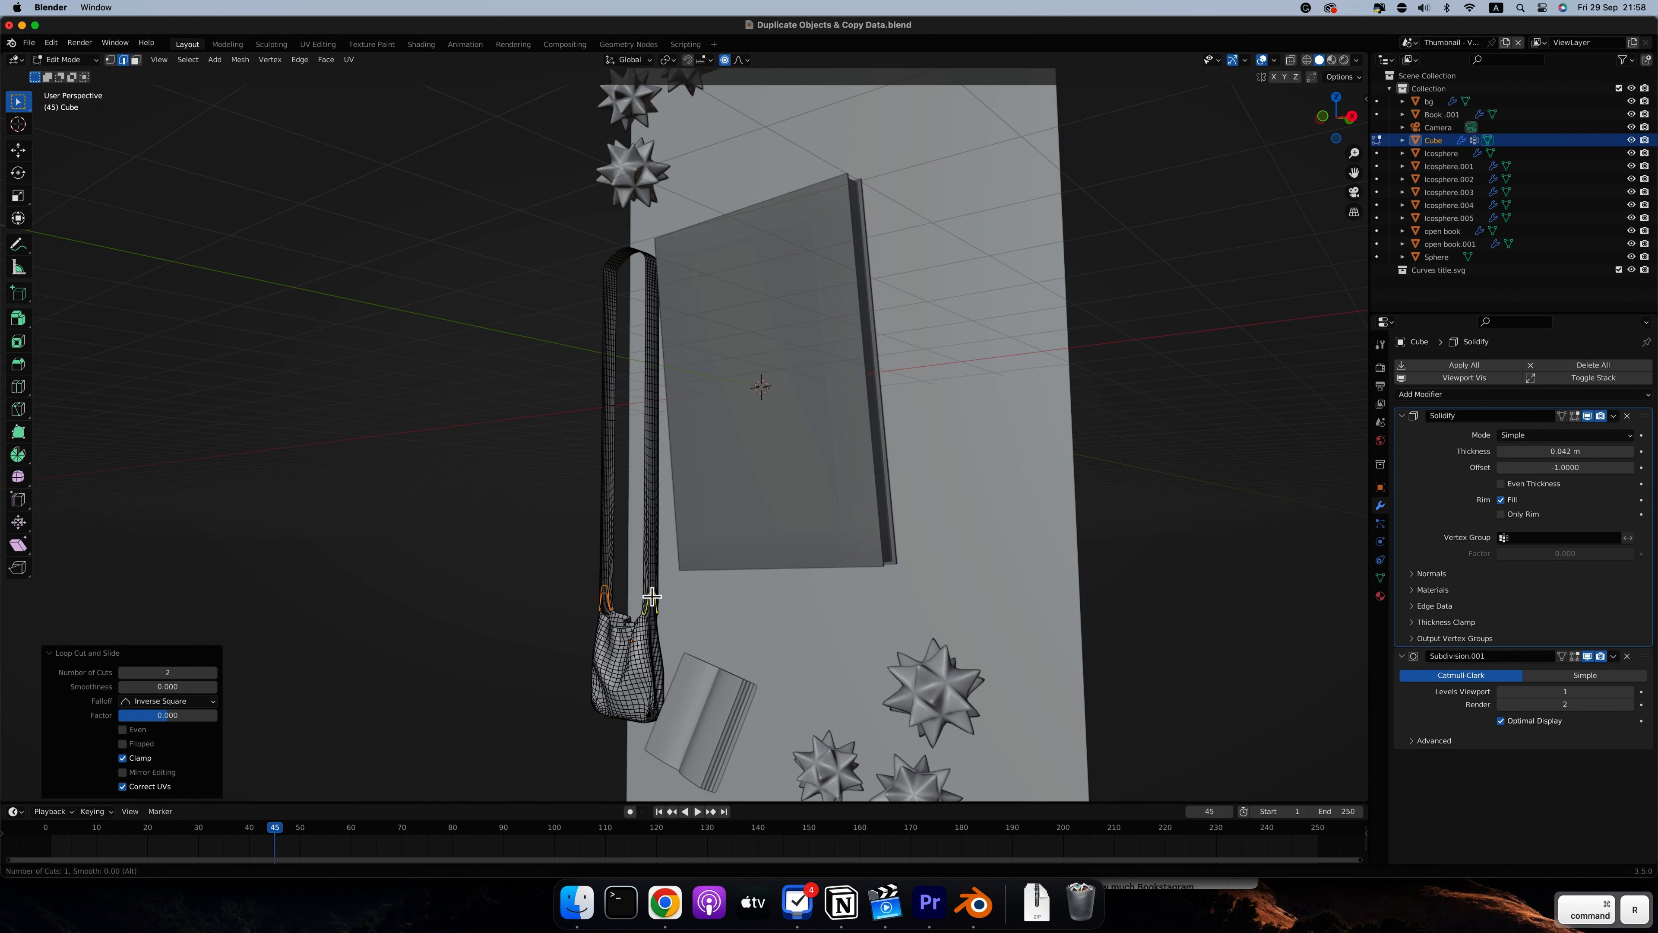
left_click(652, 596)
key("Escape")
Deselect the bag's edge loops and return to Object Mode
left_click(473, 591)
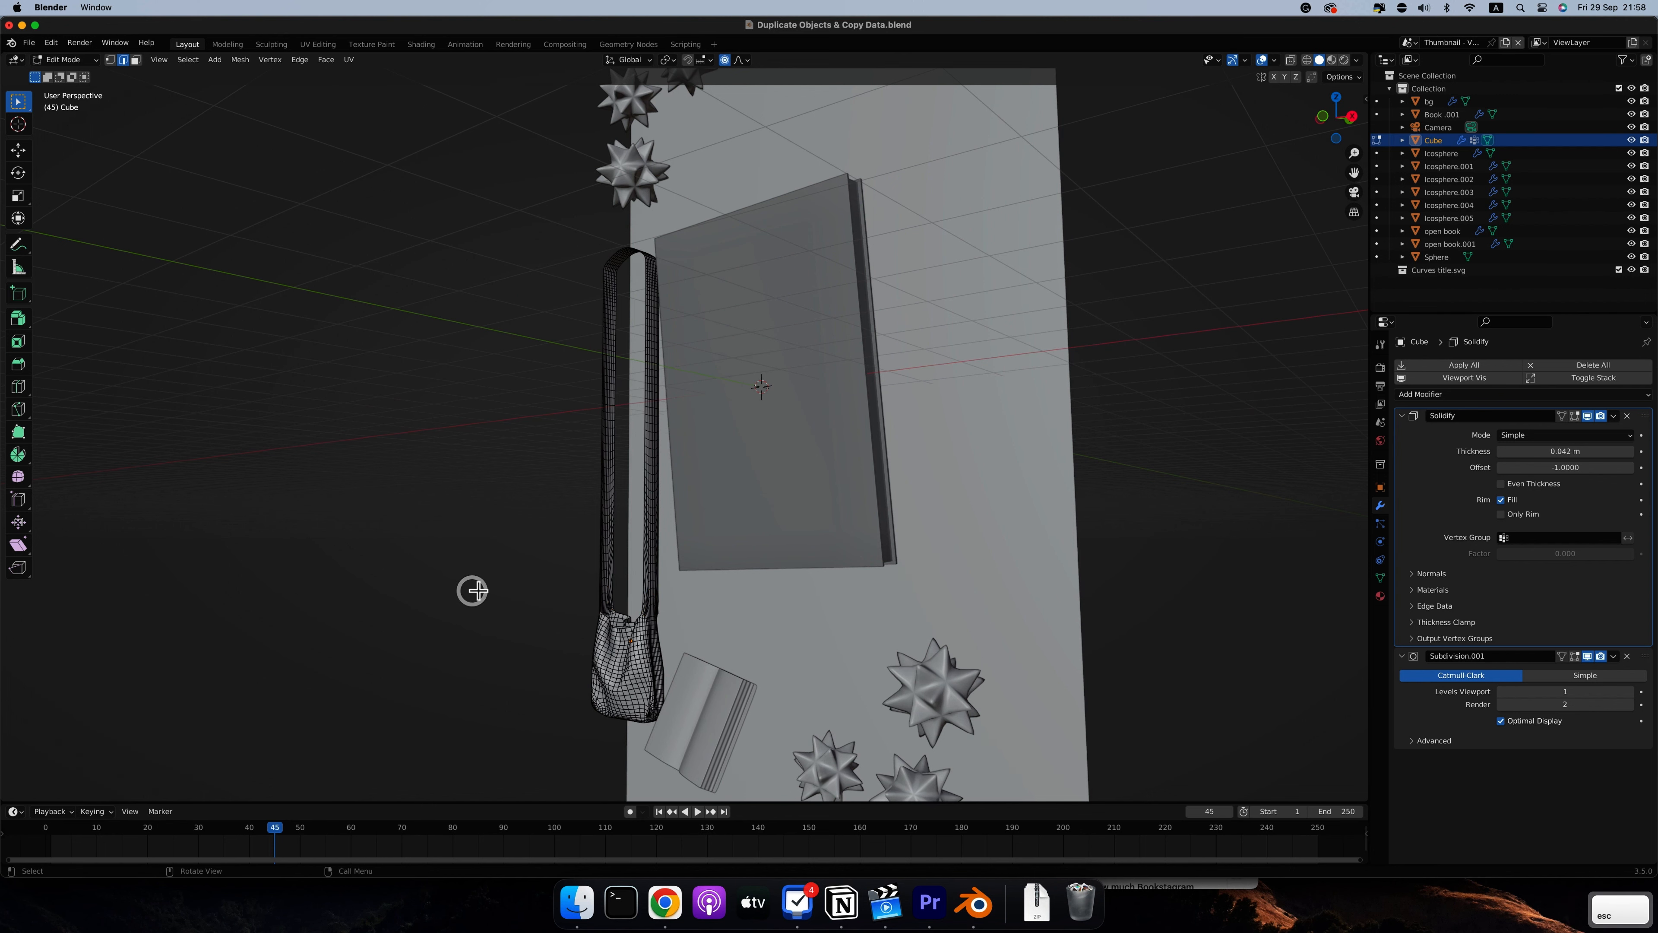
scroll(476, 592, "left", 10)
scroll(511, 604, "right", 10)
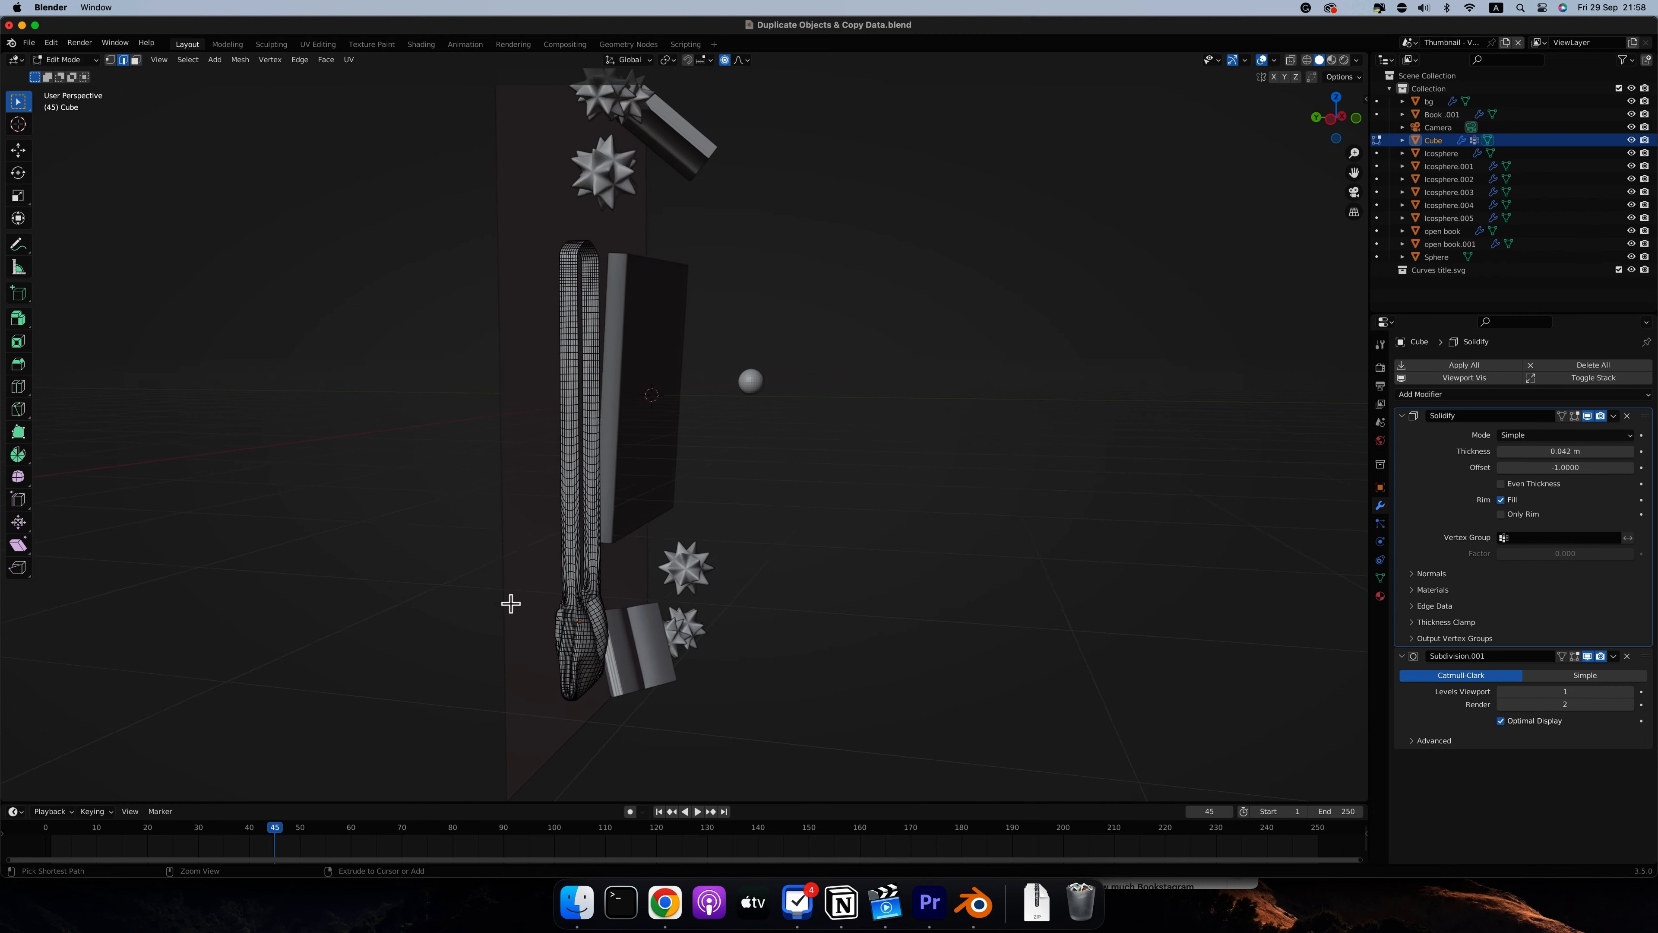
key("Tab")
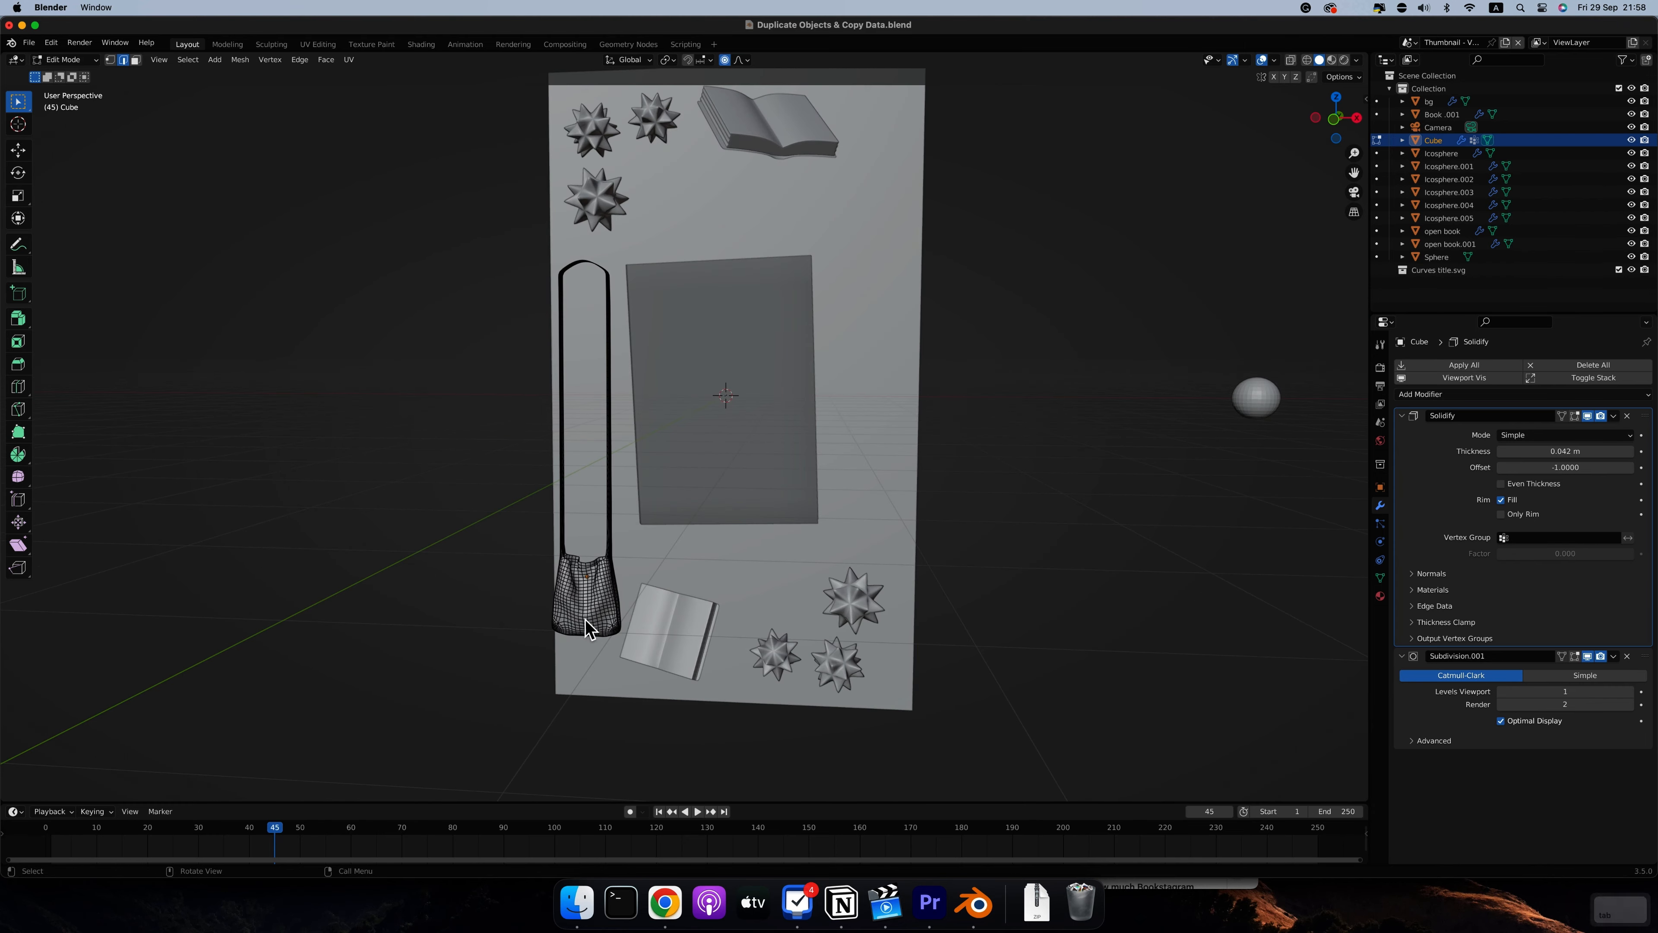
scroll(572, 633, "left", 10)
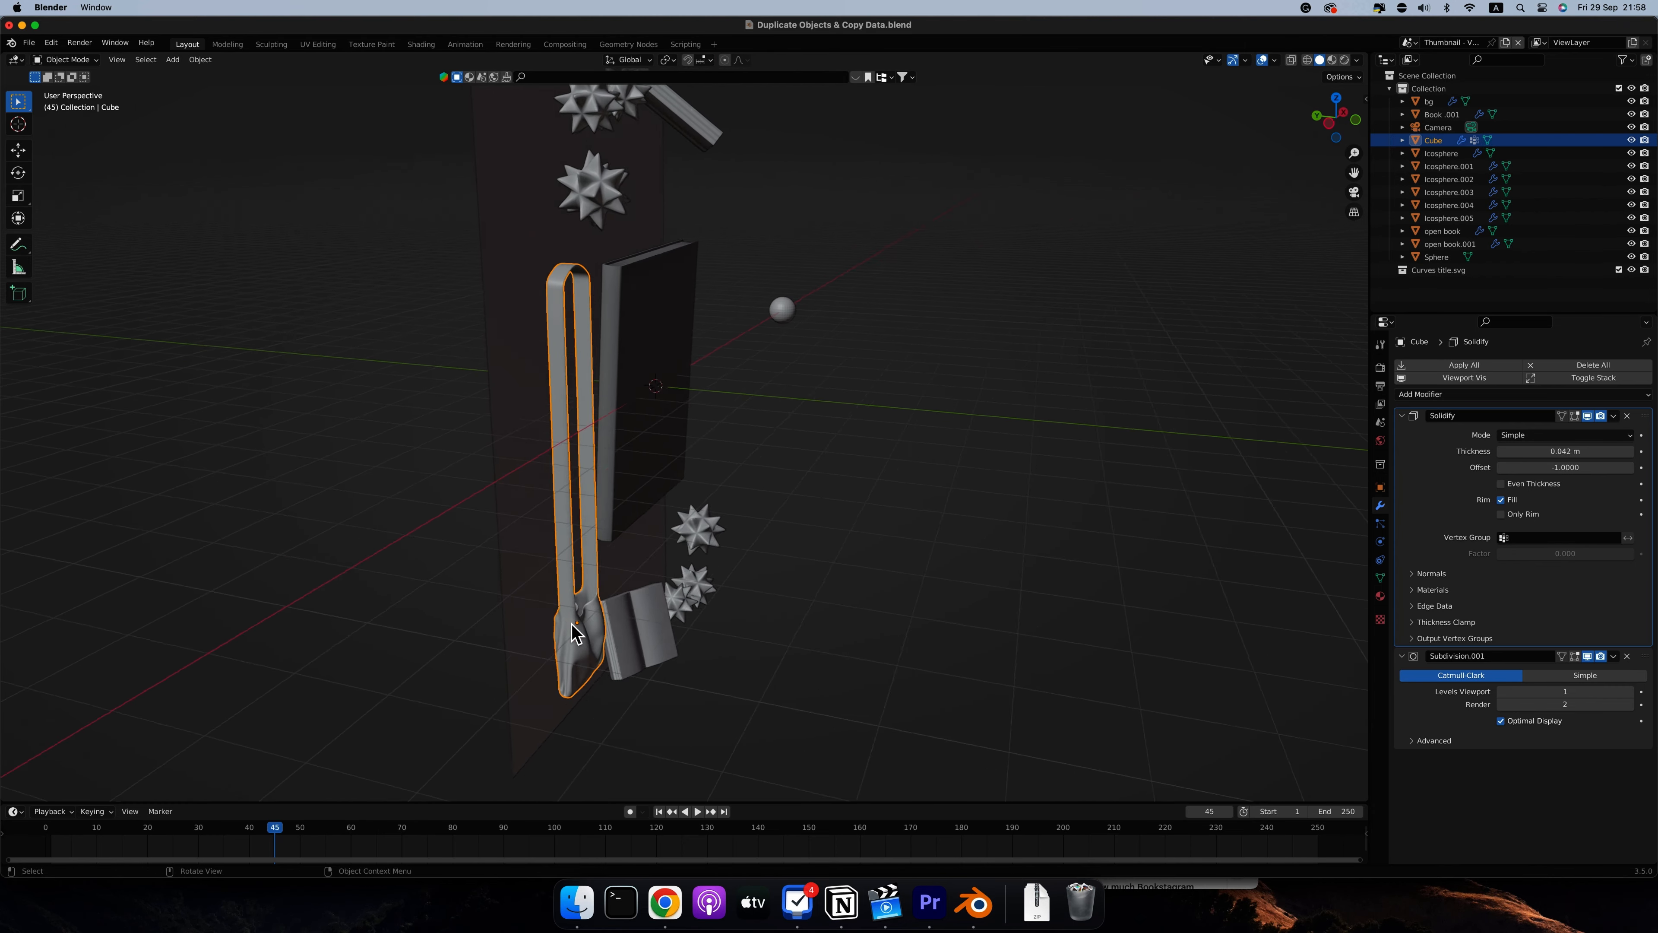
In front view, duplicate the bag about 5.87 m along X and 2.66 m along Z, on the other side of the large book
key("1")
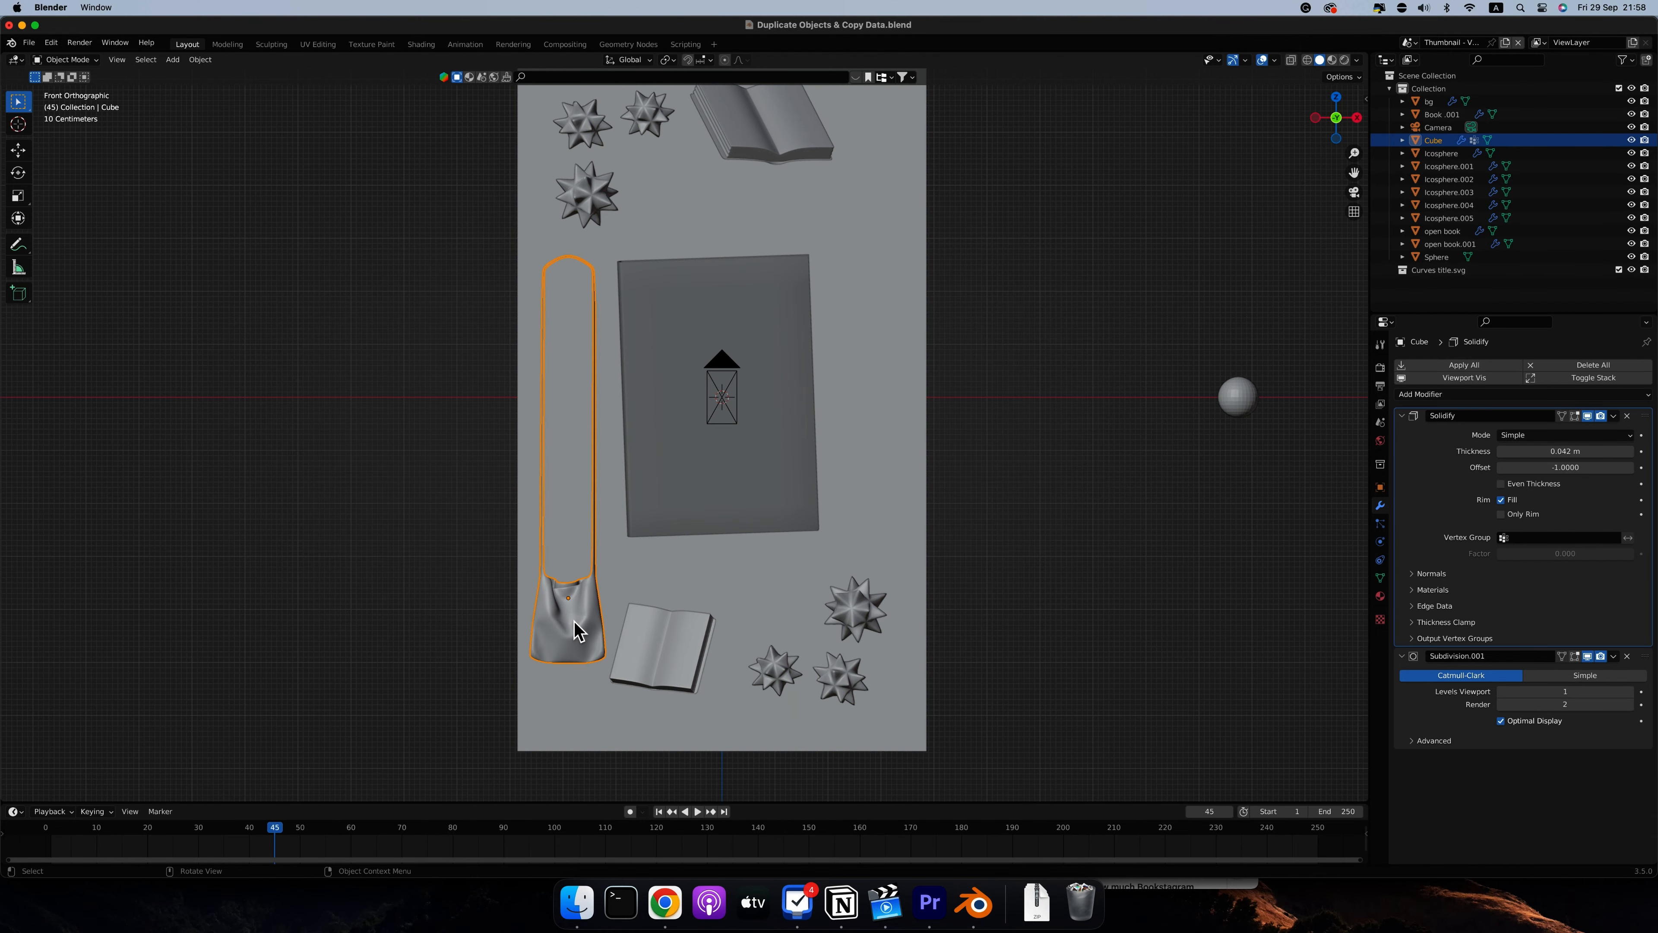
key("shift+d")
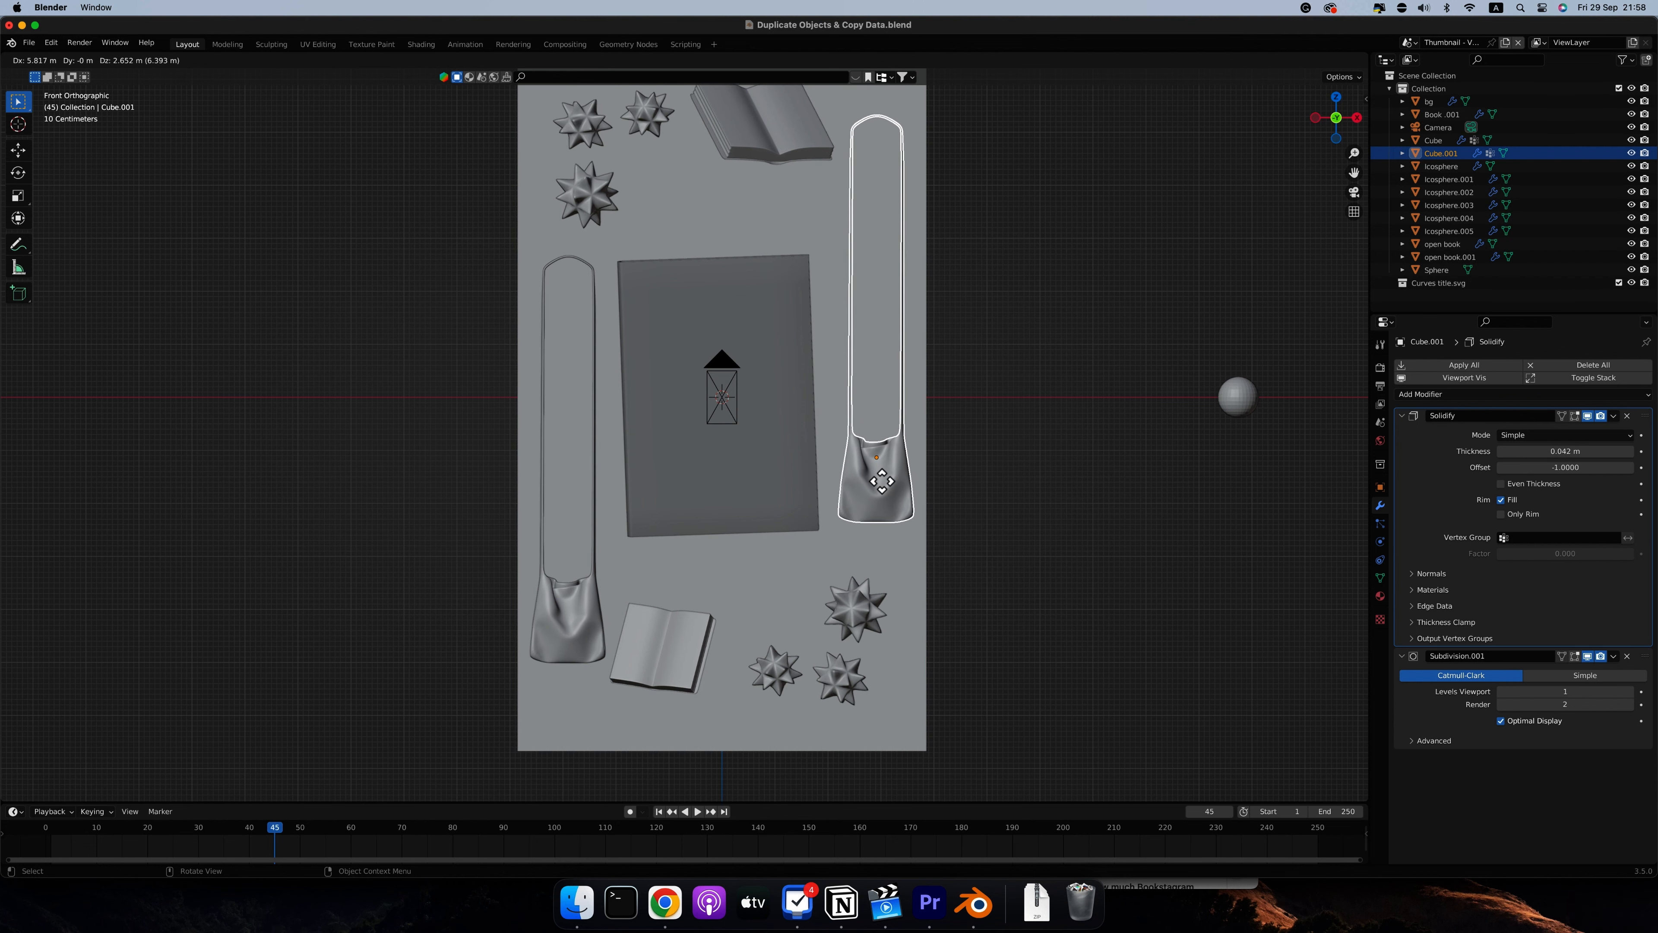
left_click(886, 481)
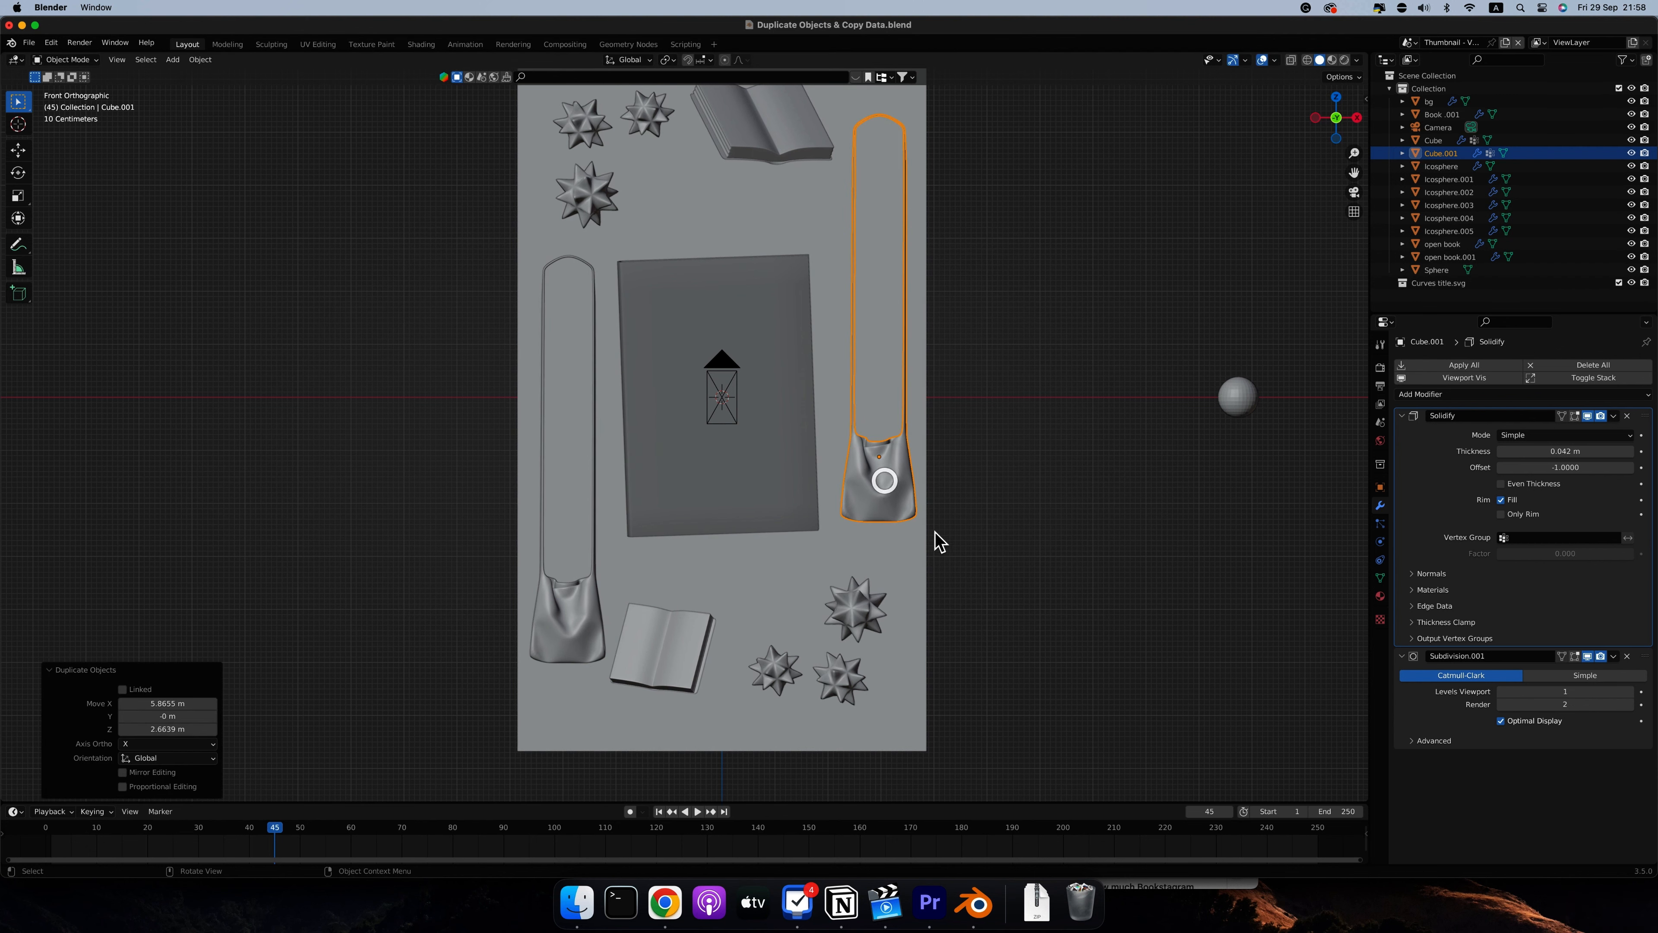
Select both bags and move them along Y towards the background plane
scroll(977, 526, "right", 10)
scroll(980, 535, "right", 10)
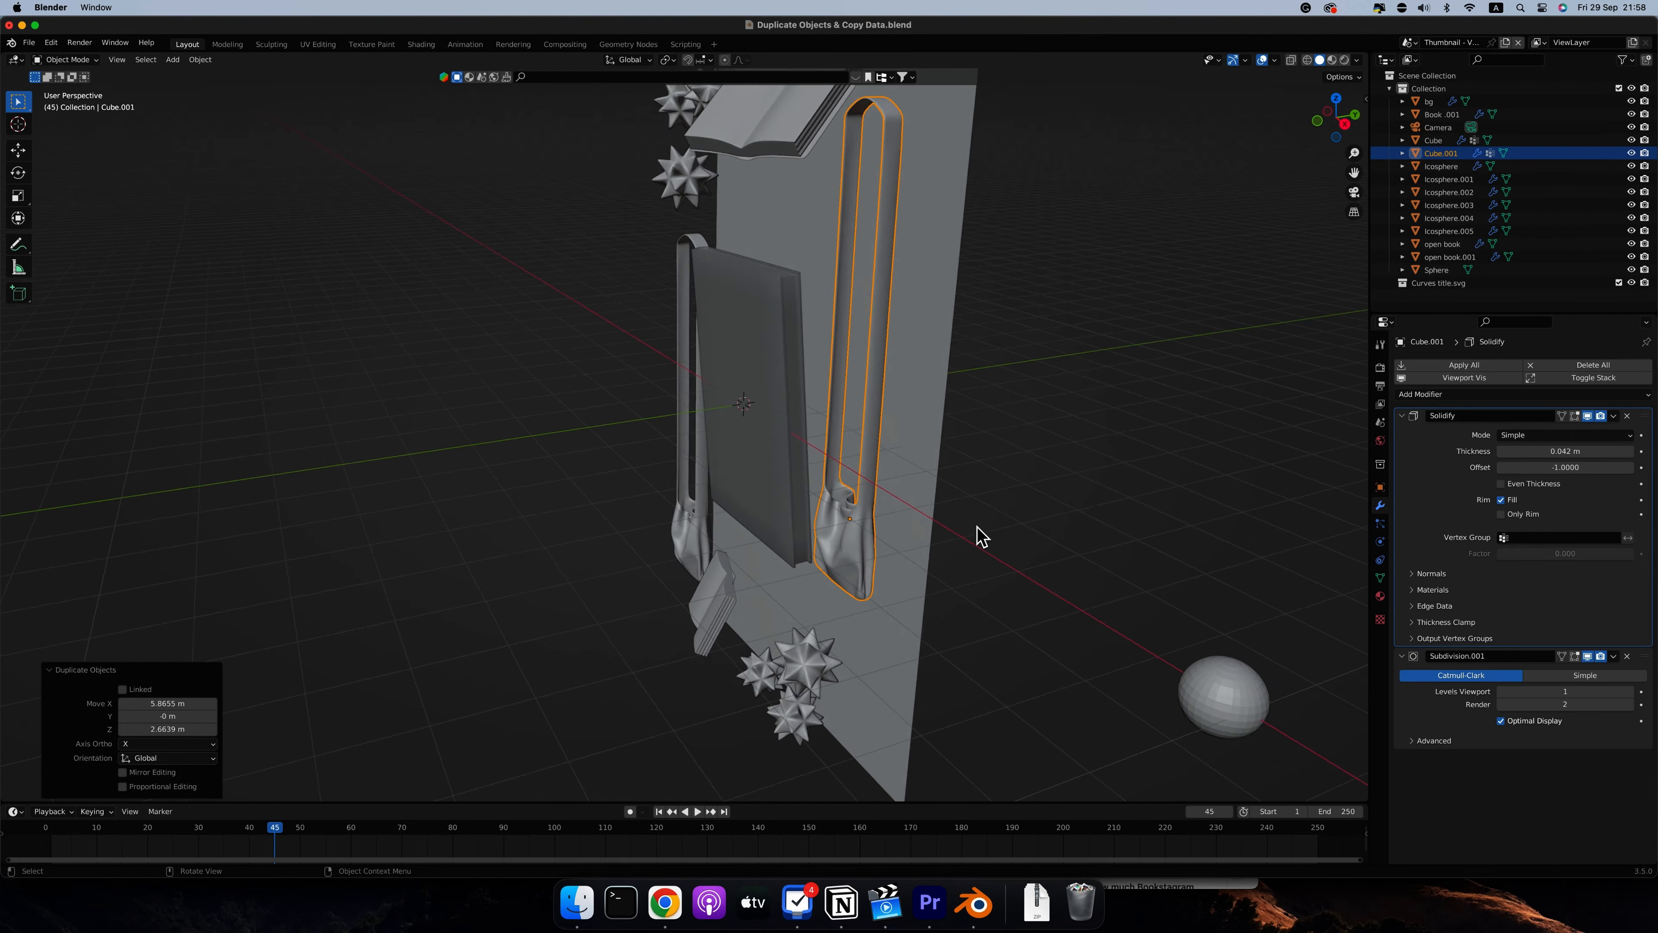
scroll(978, 535, "right", 5)
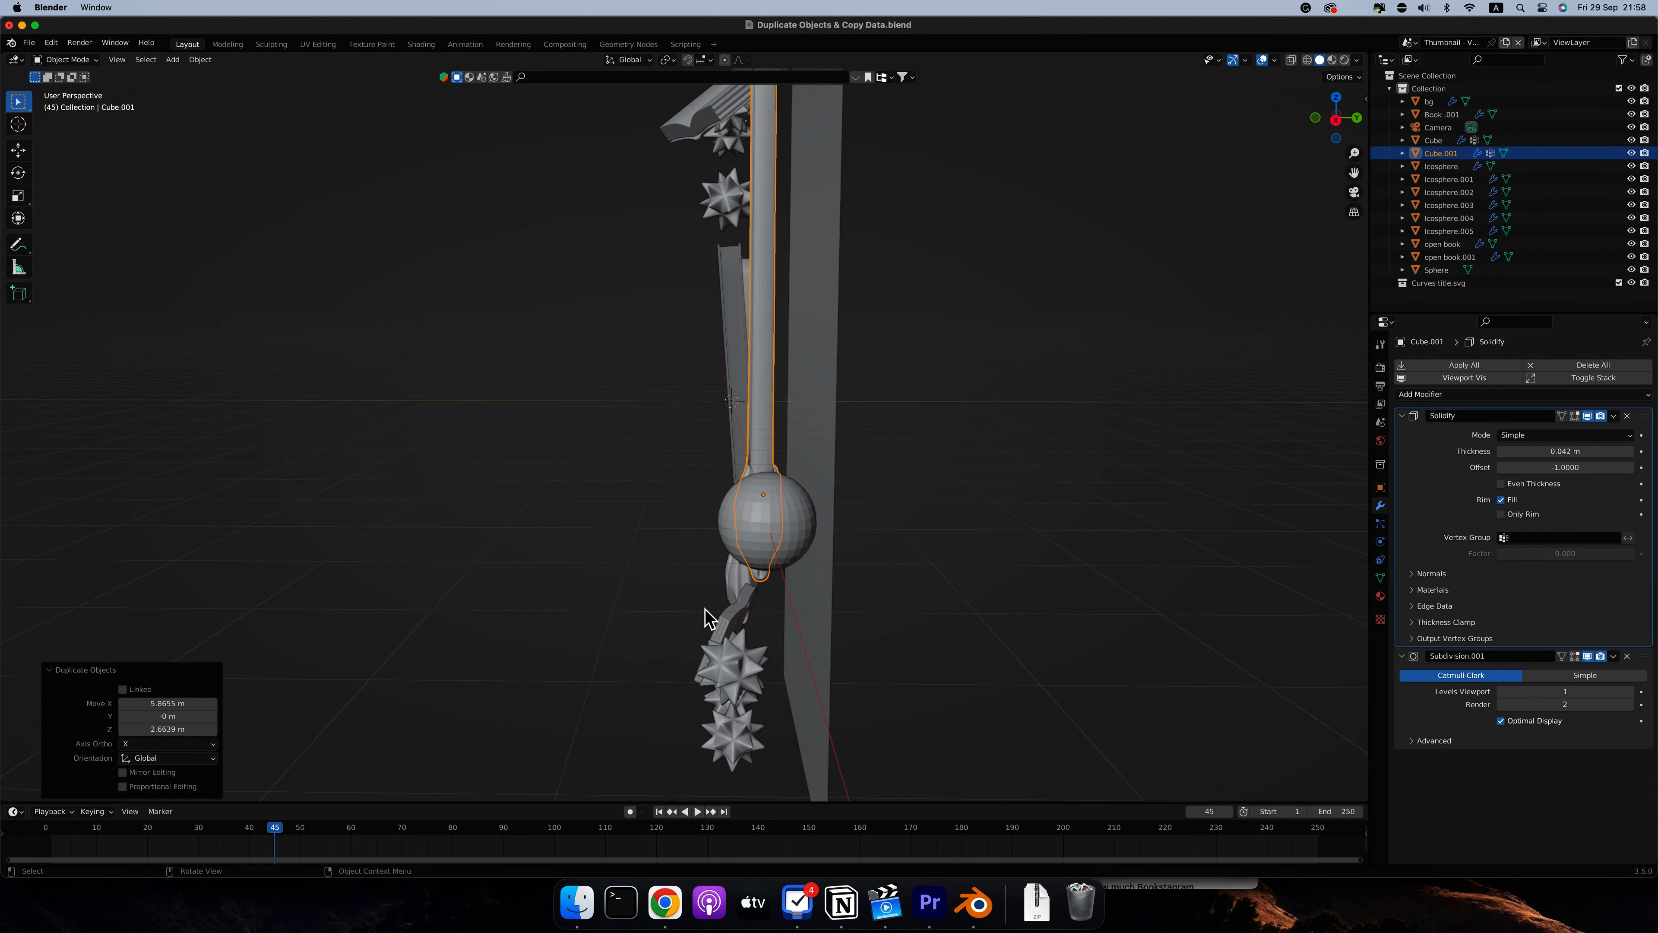
left_click(734, 581, "shift")
key("g")
key("y")
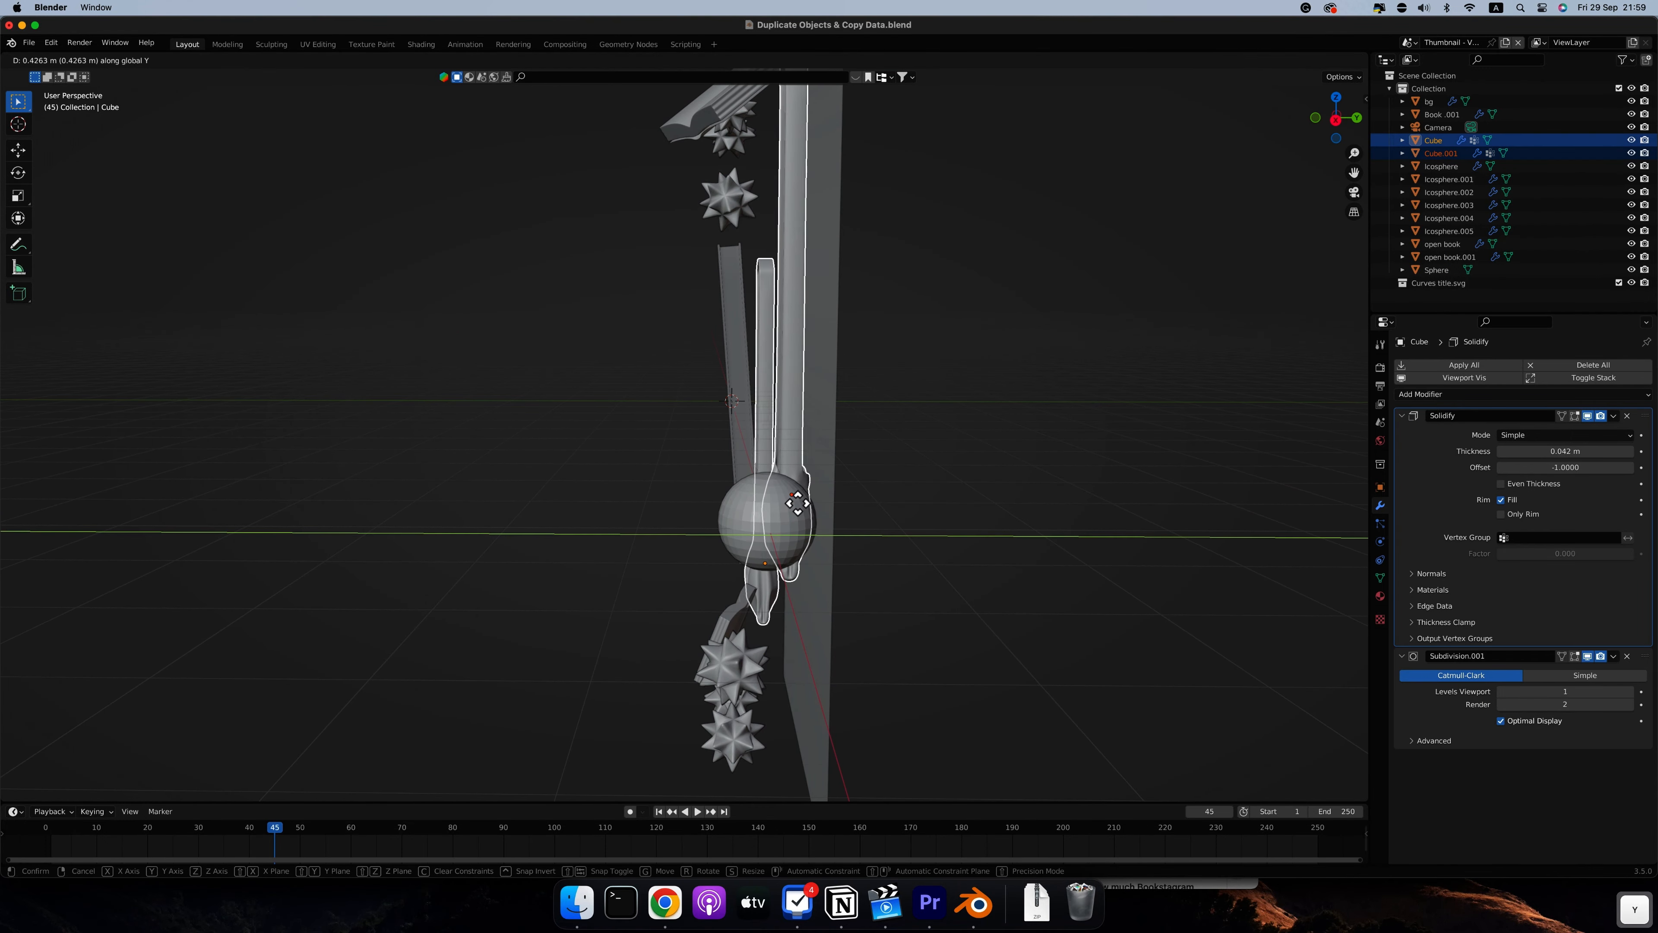
left_click(914, 552)
left_click(889, 549)
Select all six spiky balls and move them about 0.49 m along Y towards the background plane
scroll(889, 552, "right", 10)
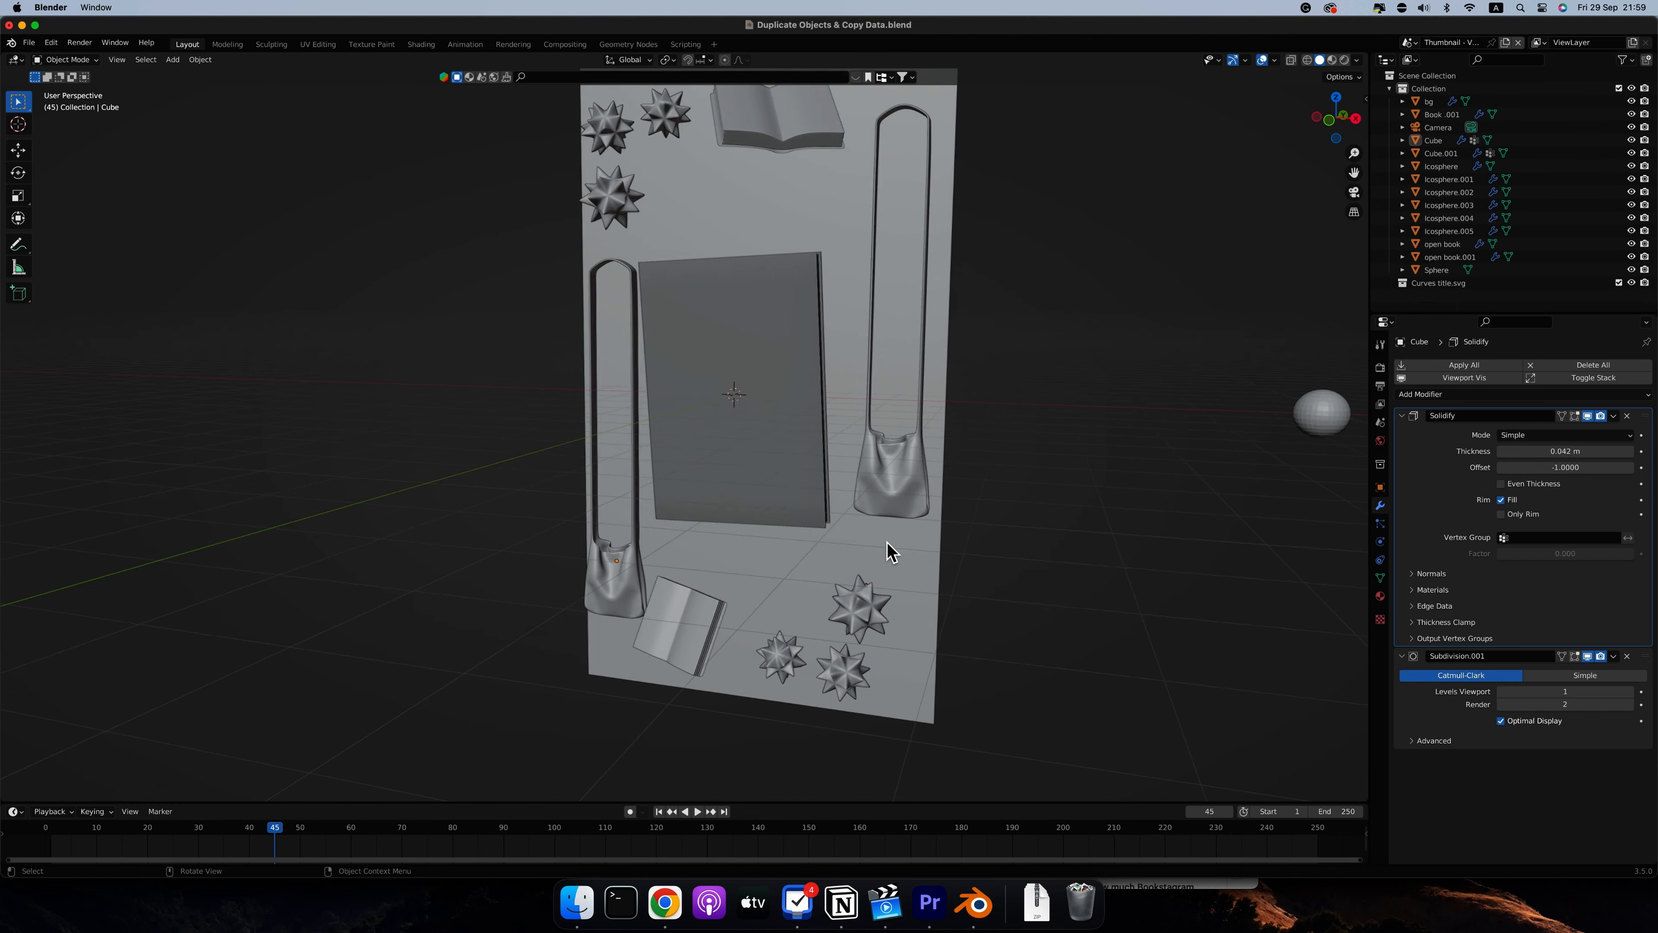
scroll(889, 552, "right", 5)
left_click(693, 207)
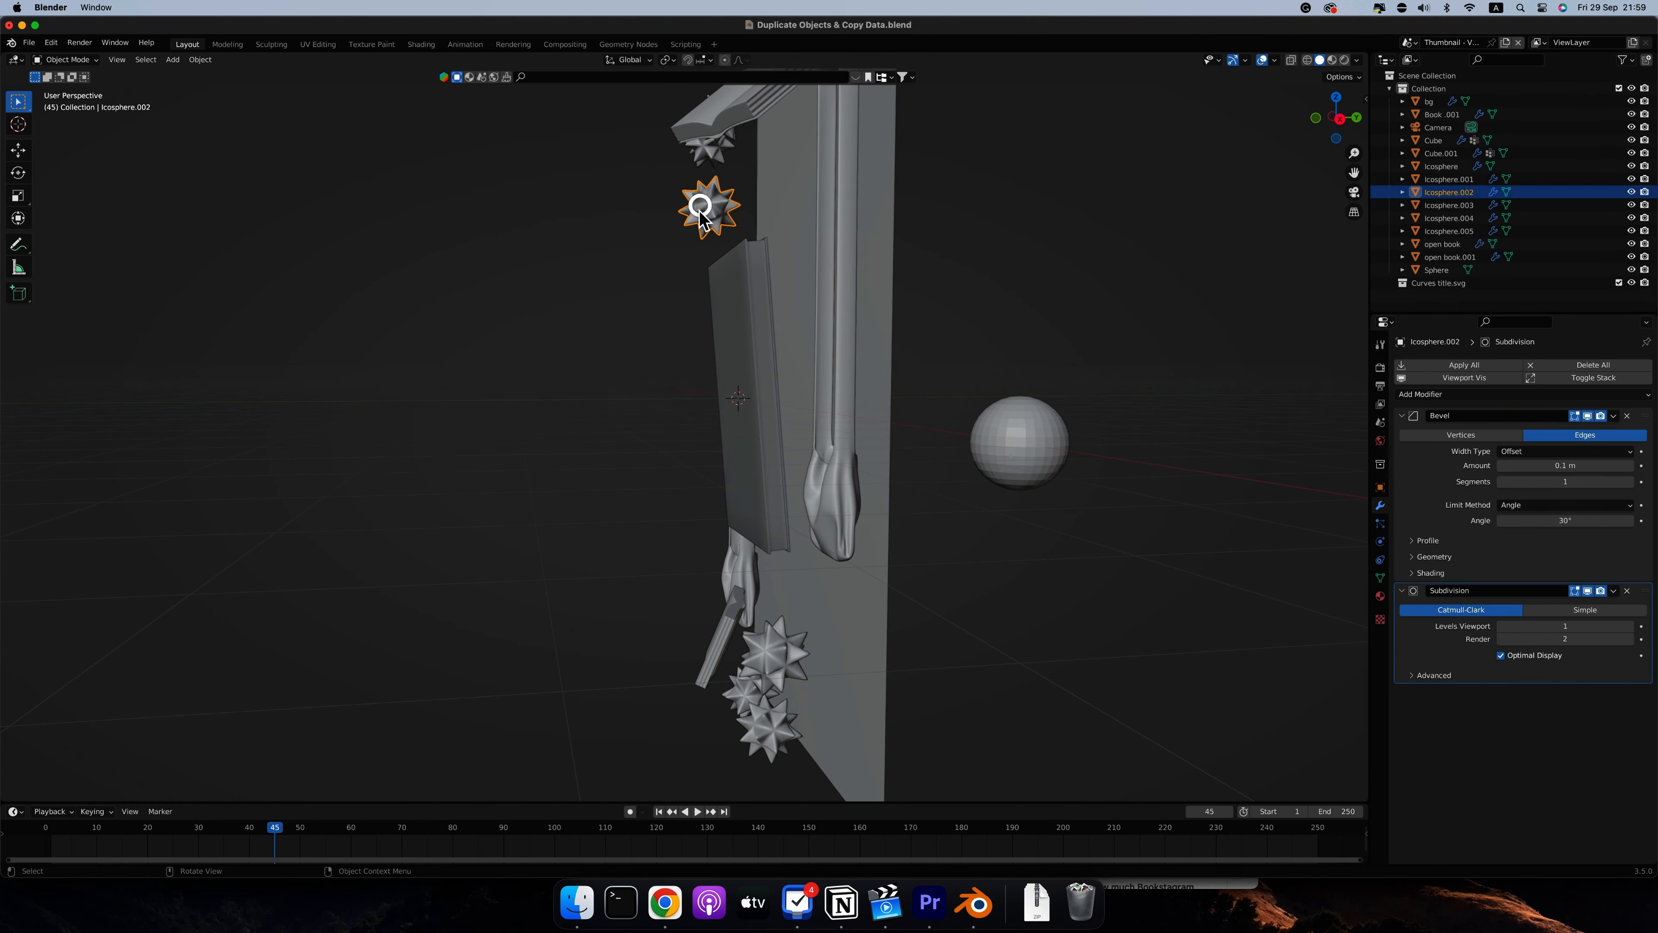
scroll(694, 213, "right", 5)
left_click(631, 104, "shift")
left_click(682, 98, "shift")
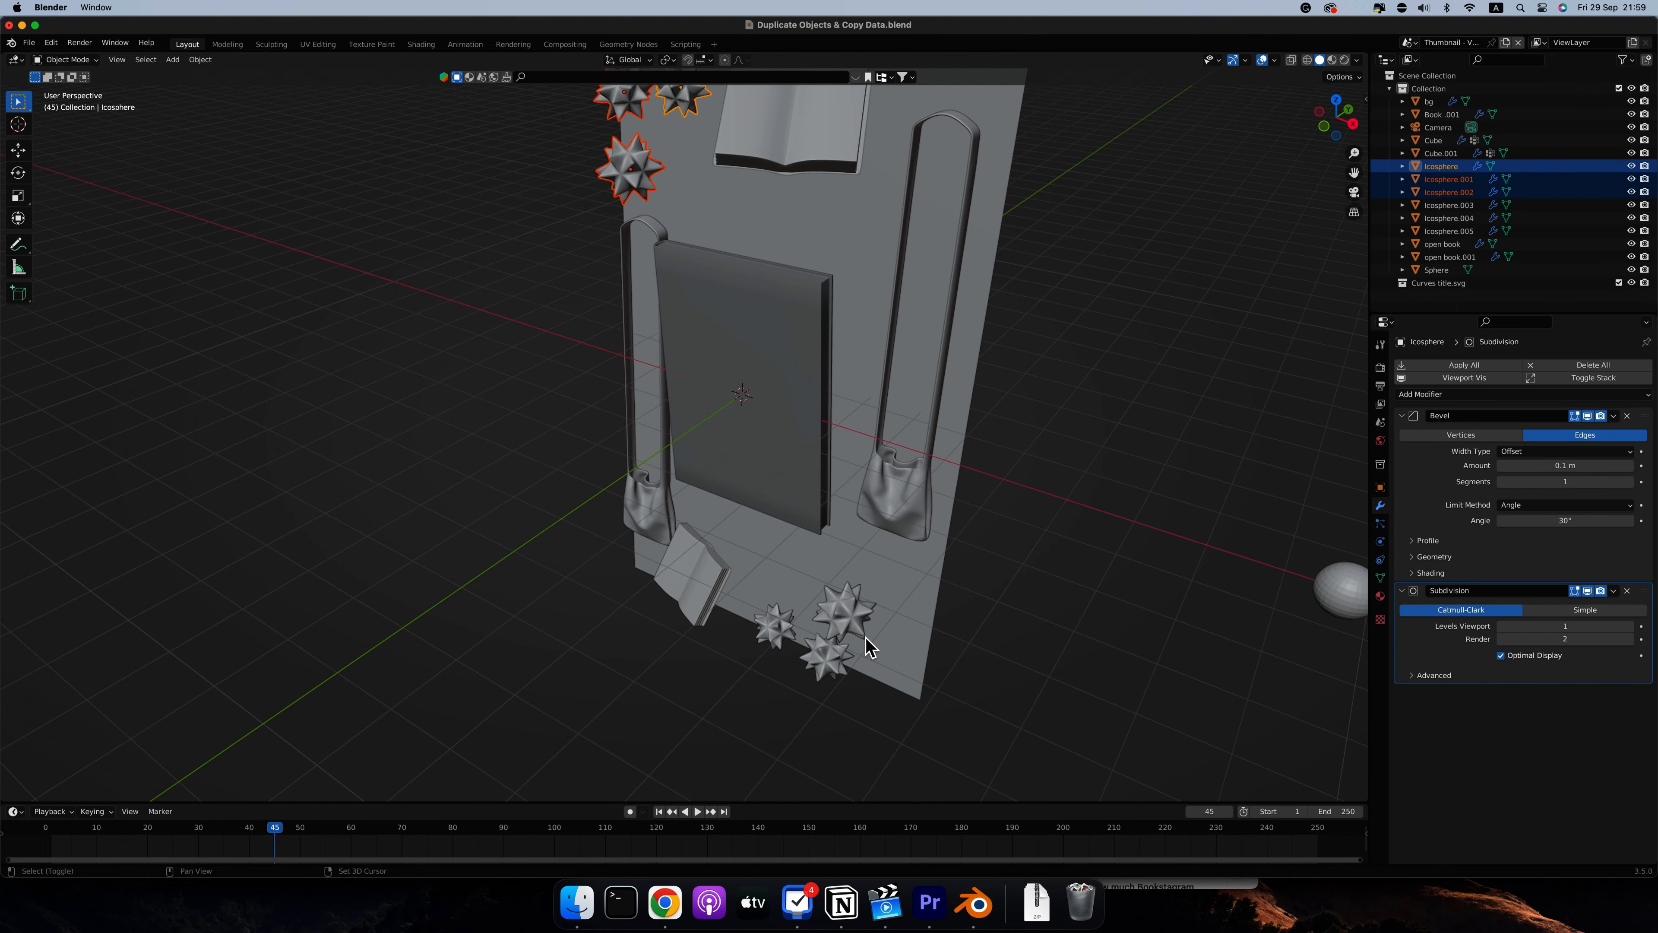
left_click(844, 611, "shift")
left_click(774, 627, "shift")
left_click(830, 659, "shift")
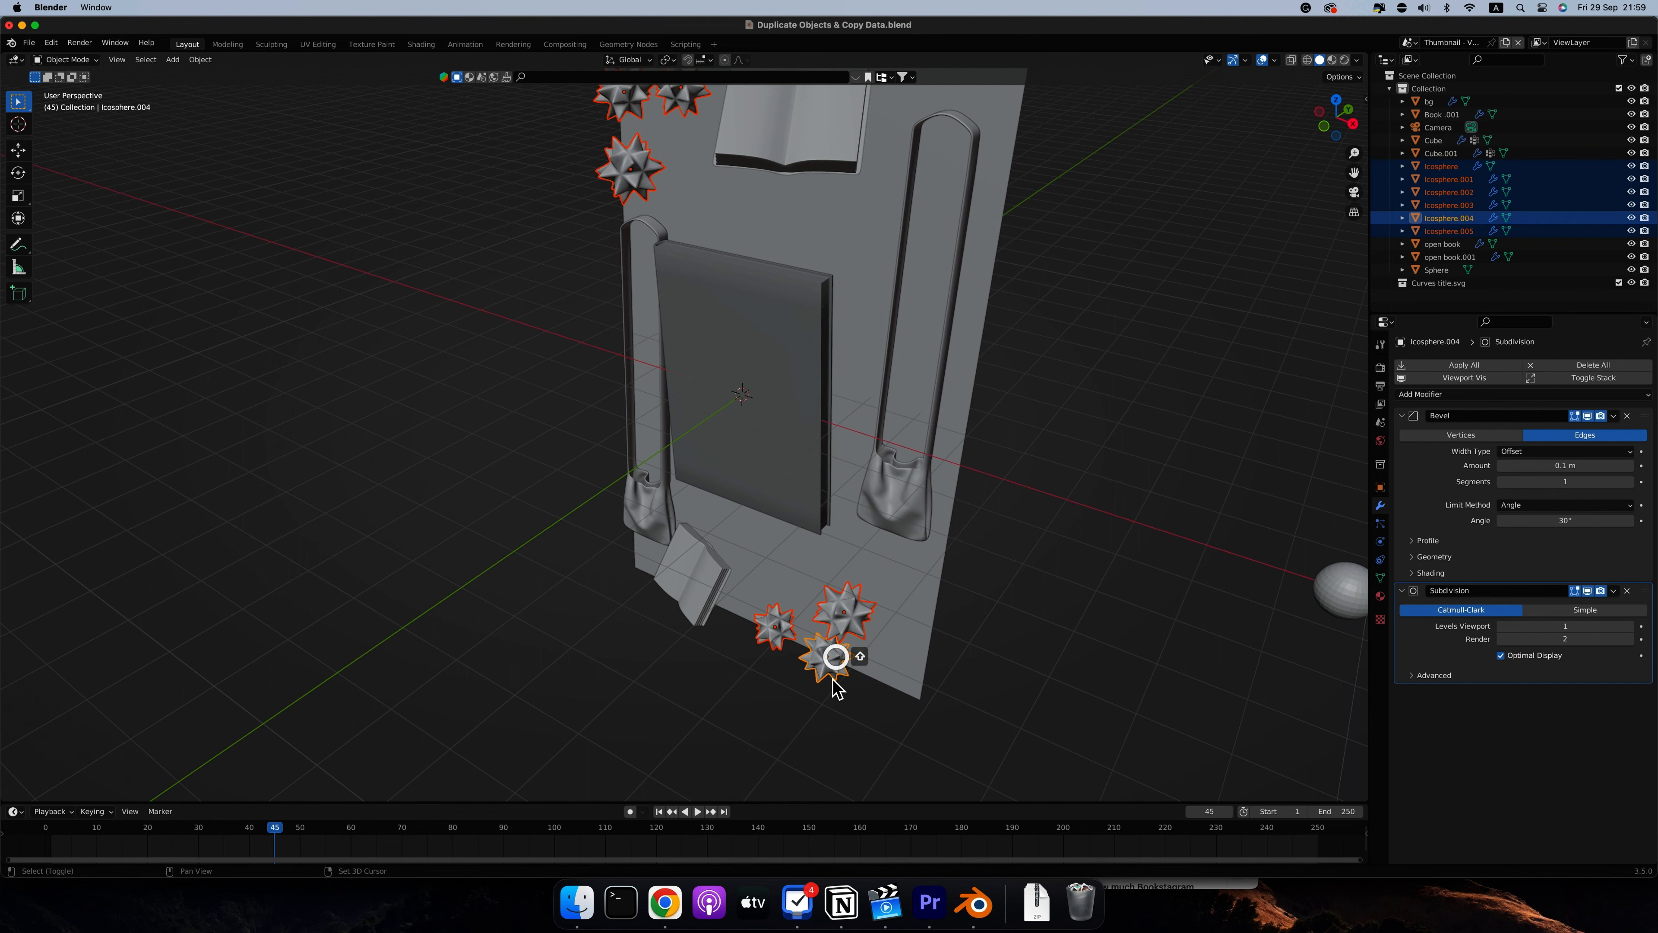
scroll(831, 673, "right", 8)
key("g")
key("y")
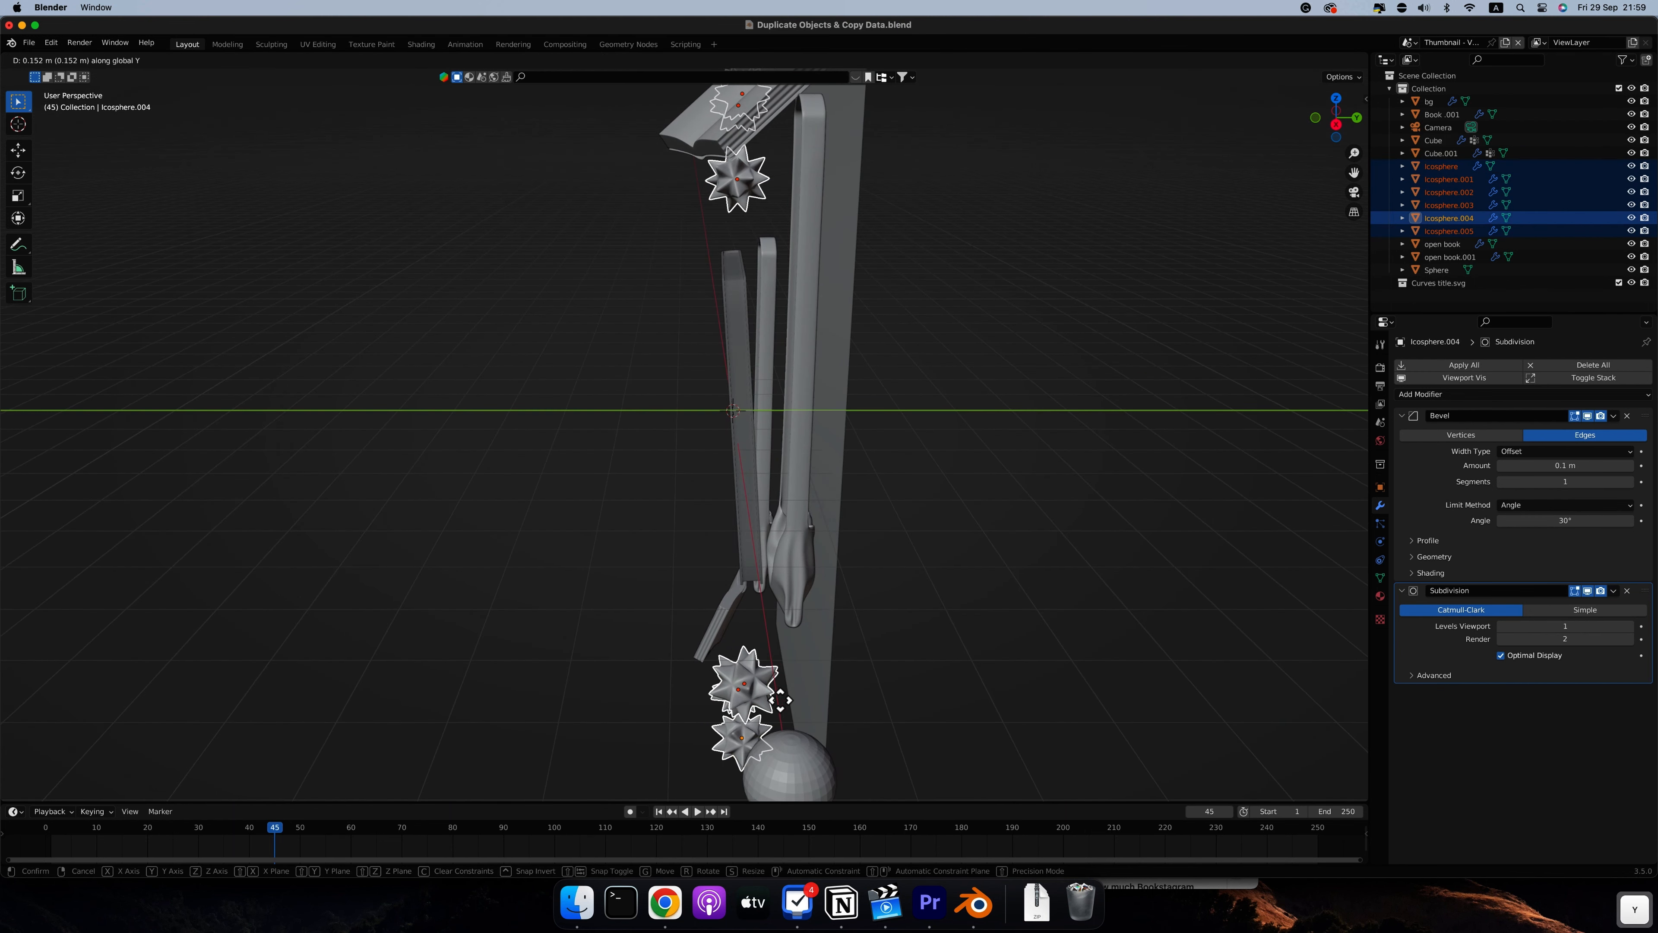
left_click(793, 698)
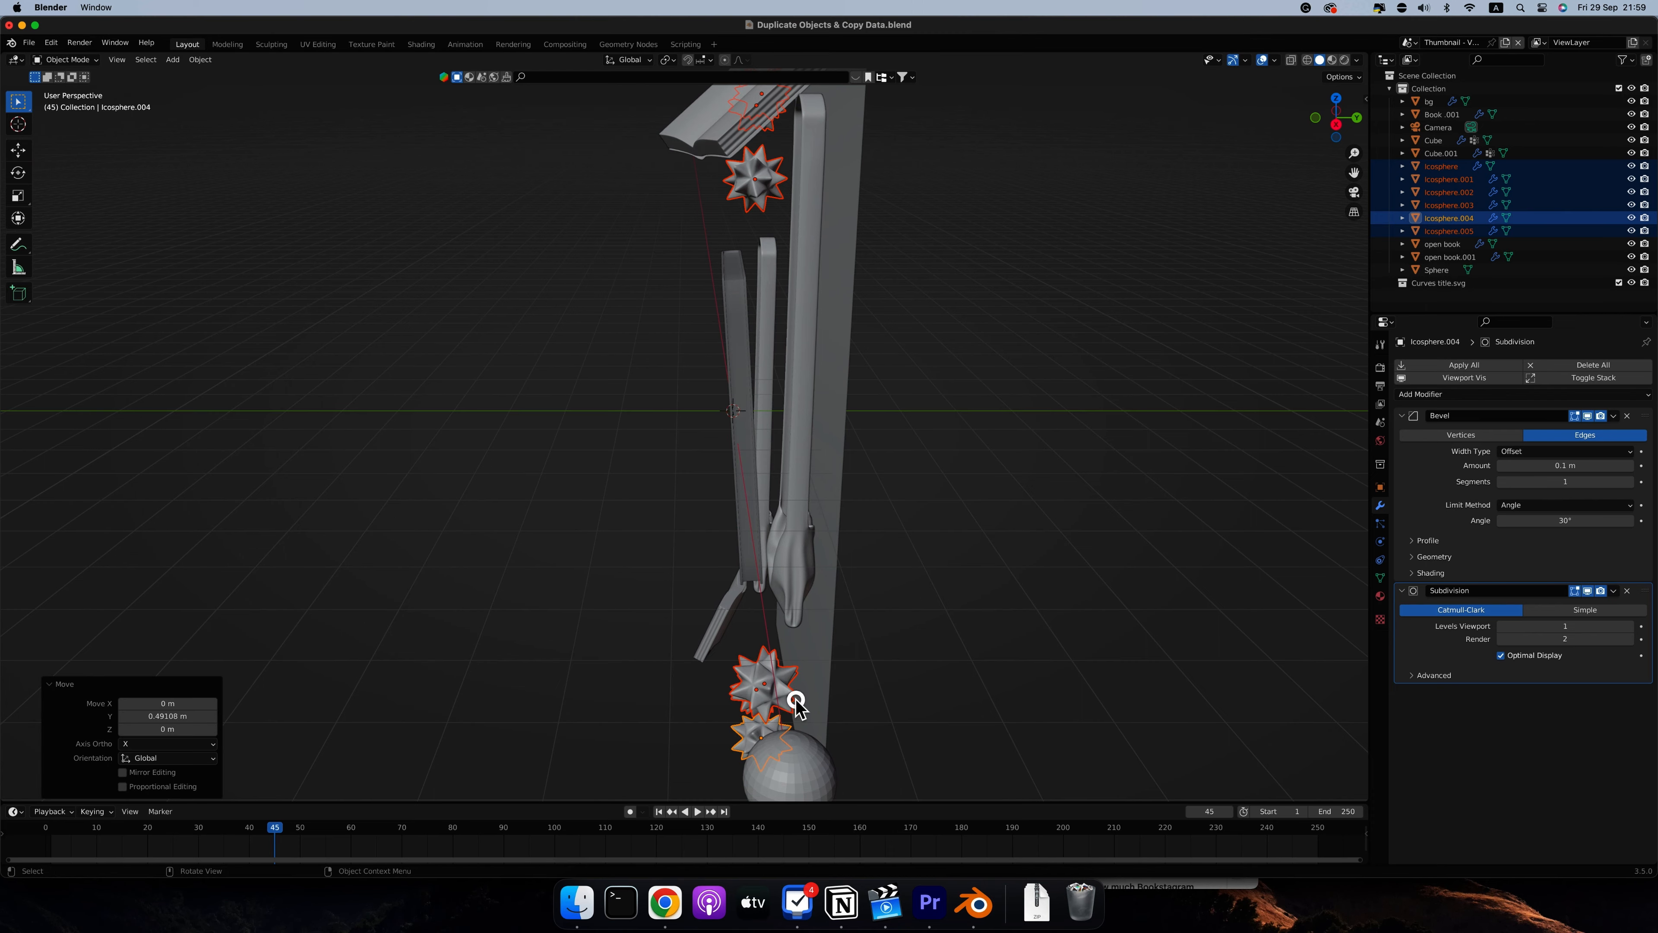
scroll(793, 704, "down", 5)
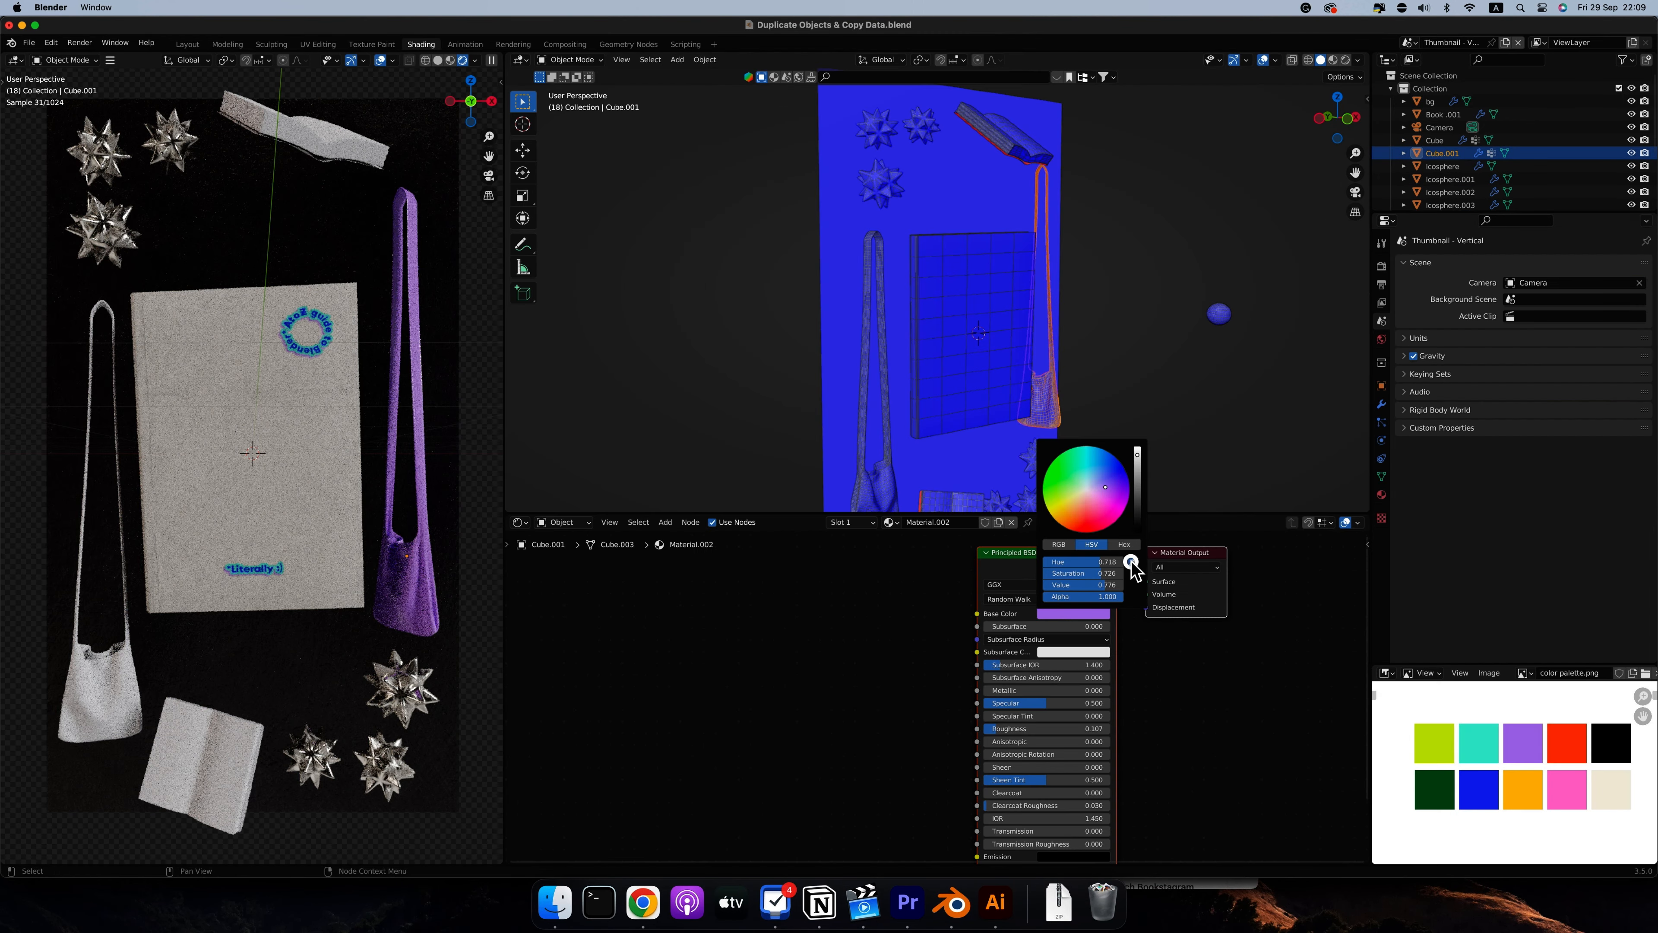
Set the base colour of the purple bag's material to the lime green sampled from the colour palette image
left_click(1130, 562)
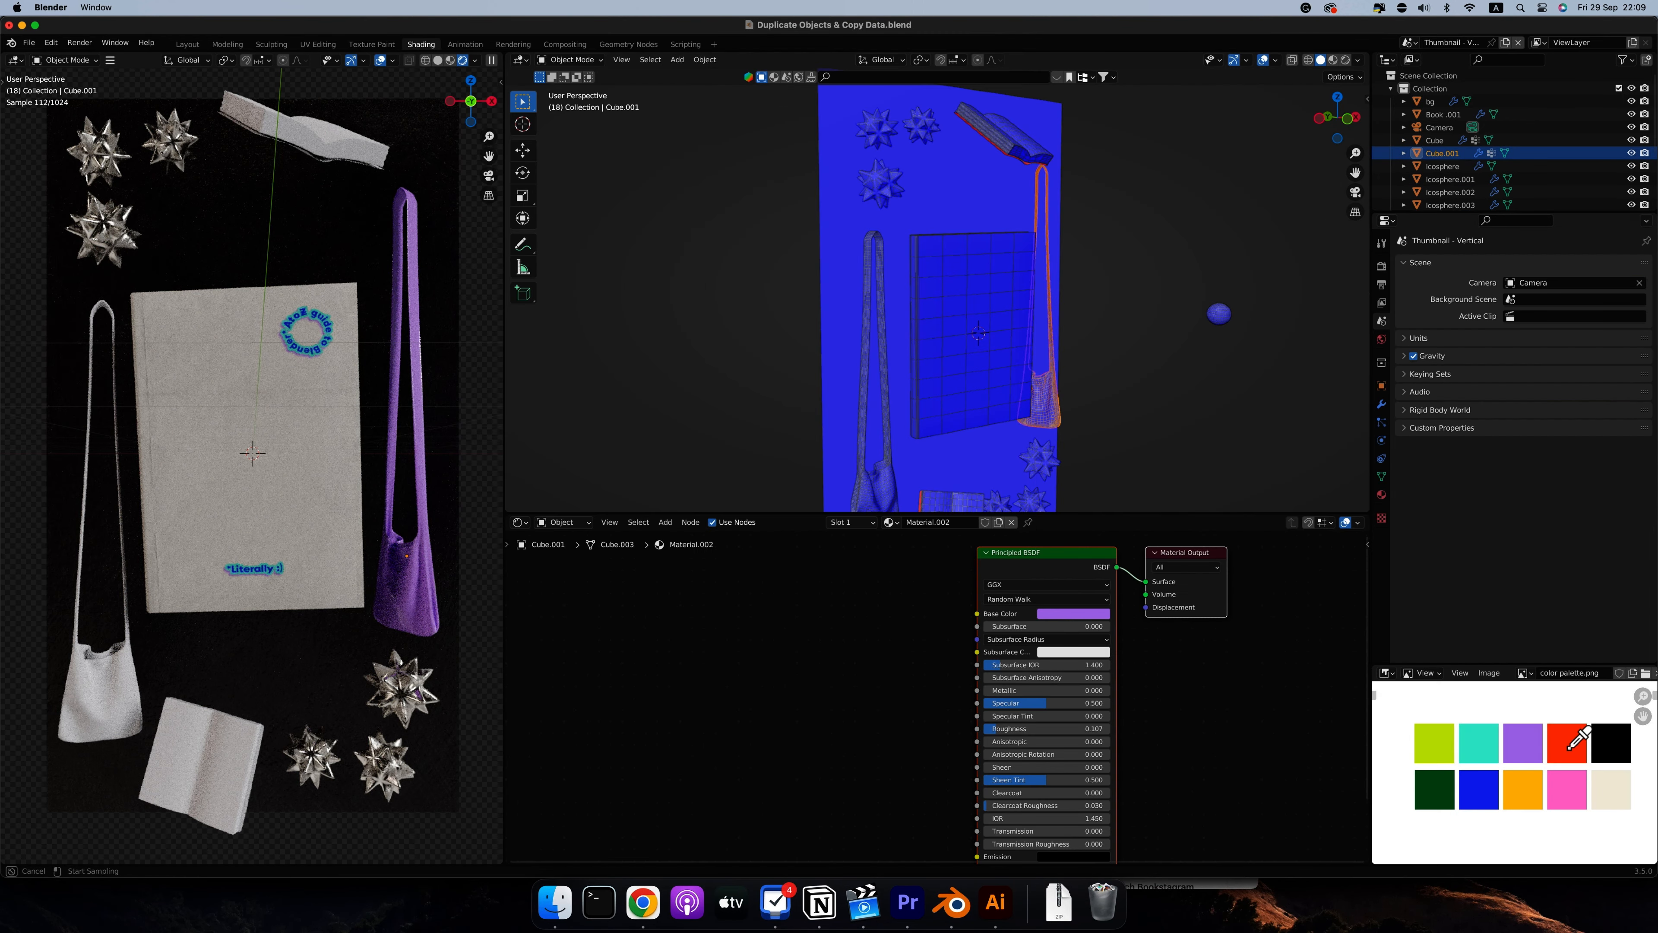
left_click(1597, 792)
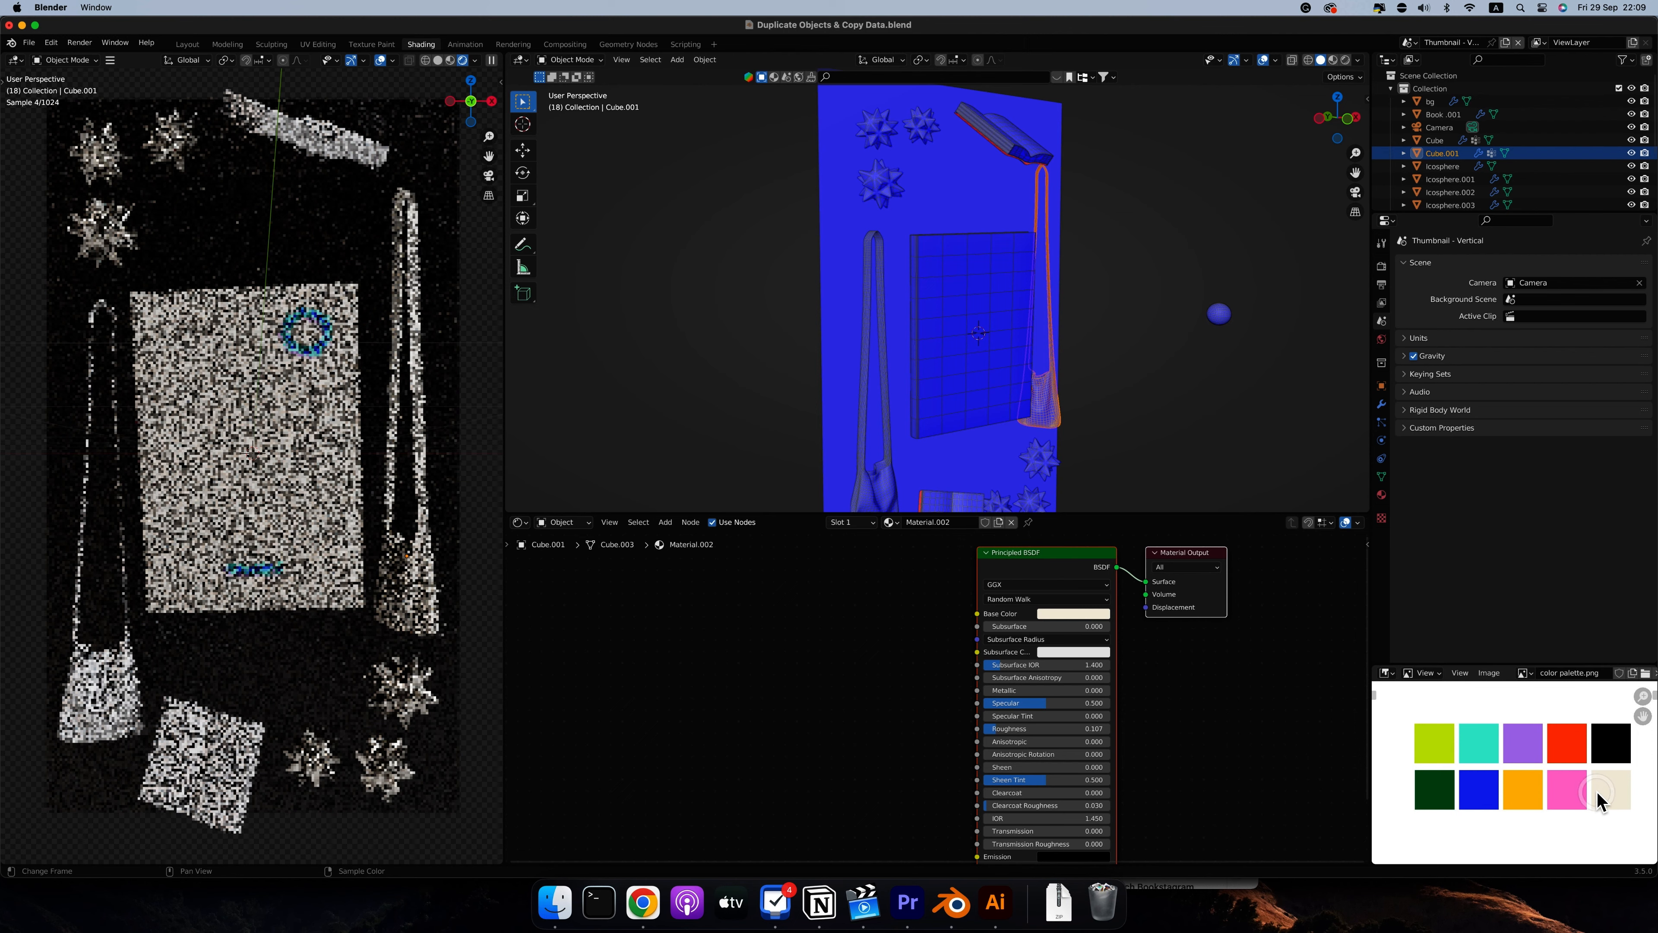
left_click(1076, 614)
left_click(1134, 562)
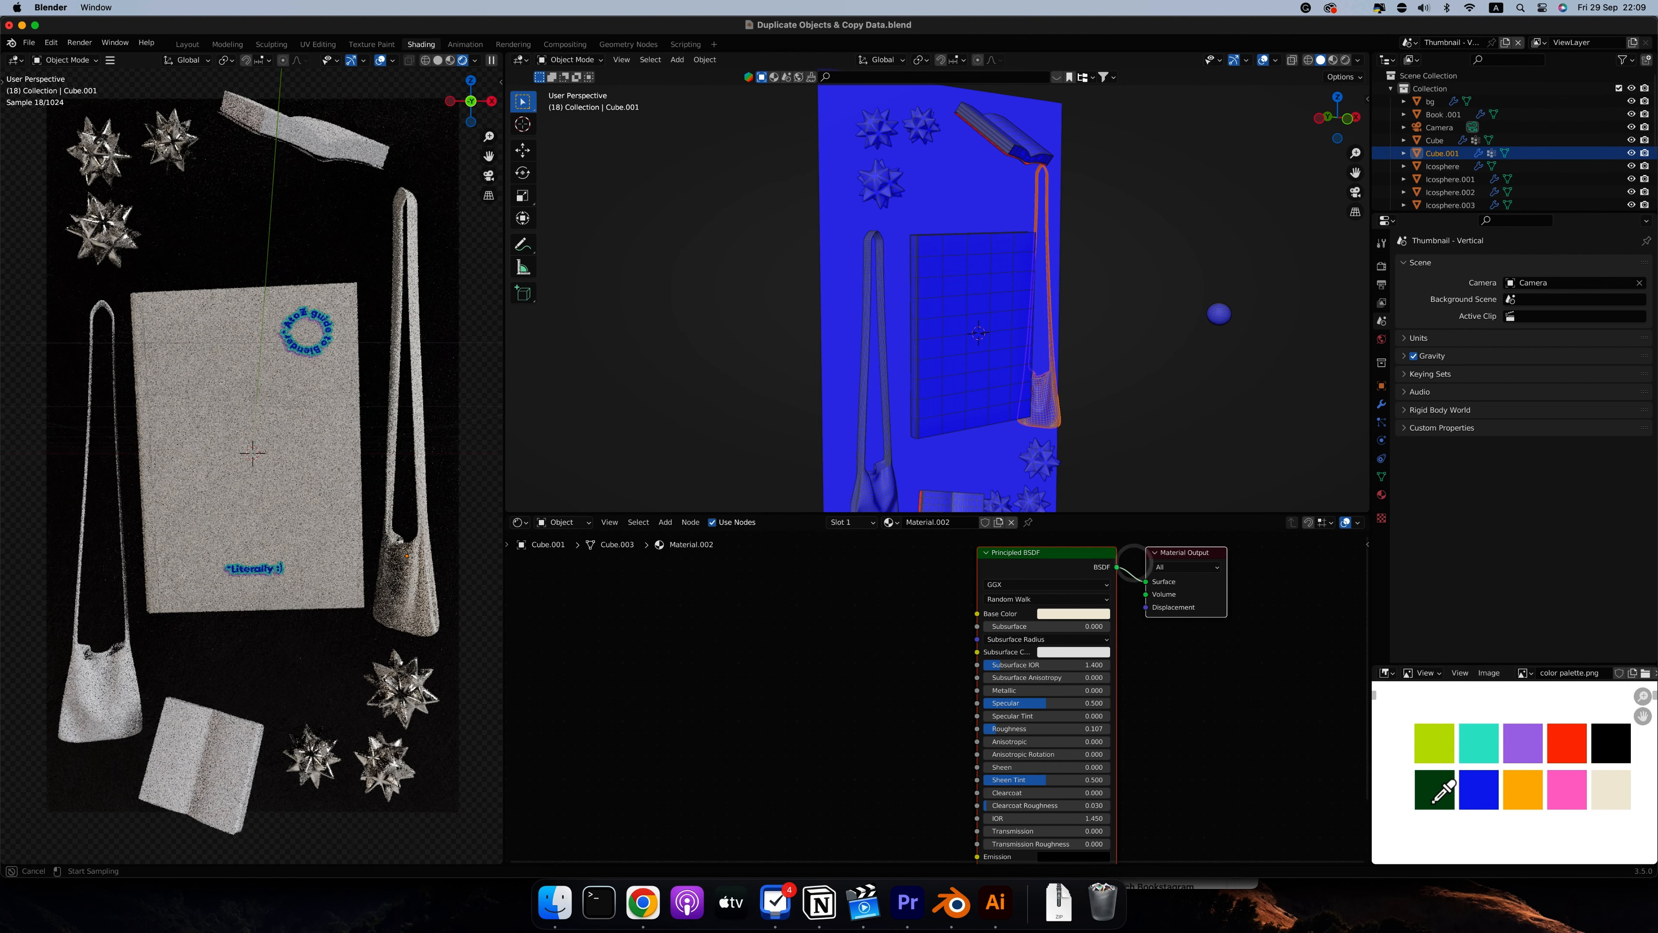
left_click(1430, 742)
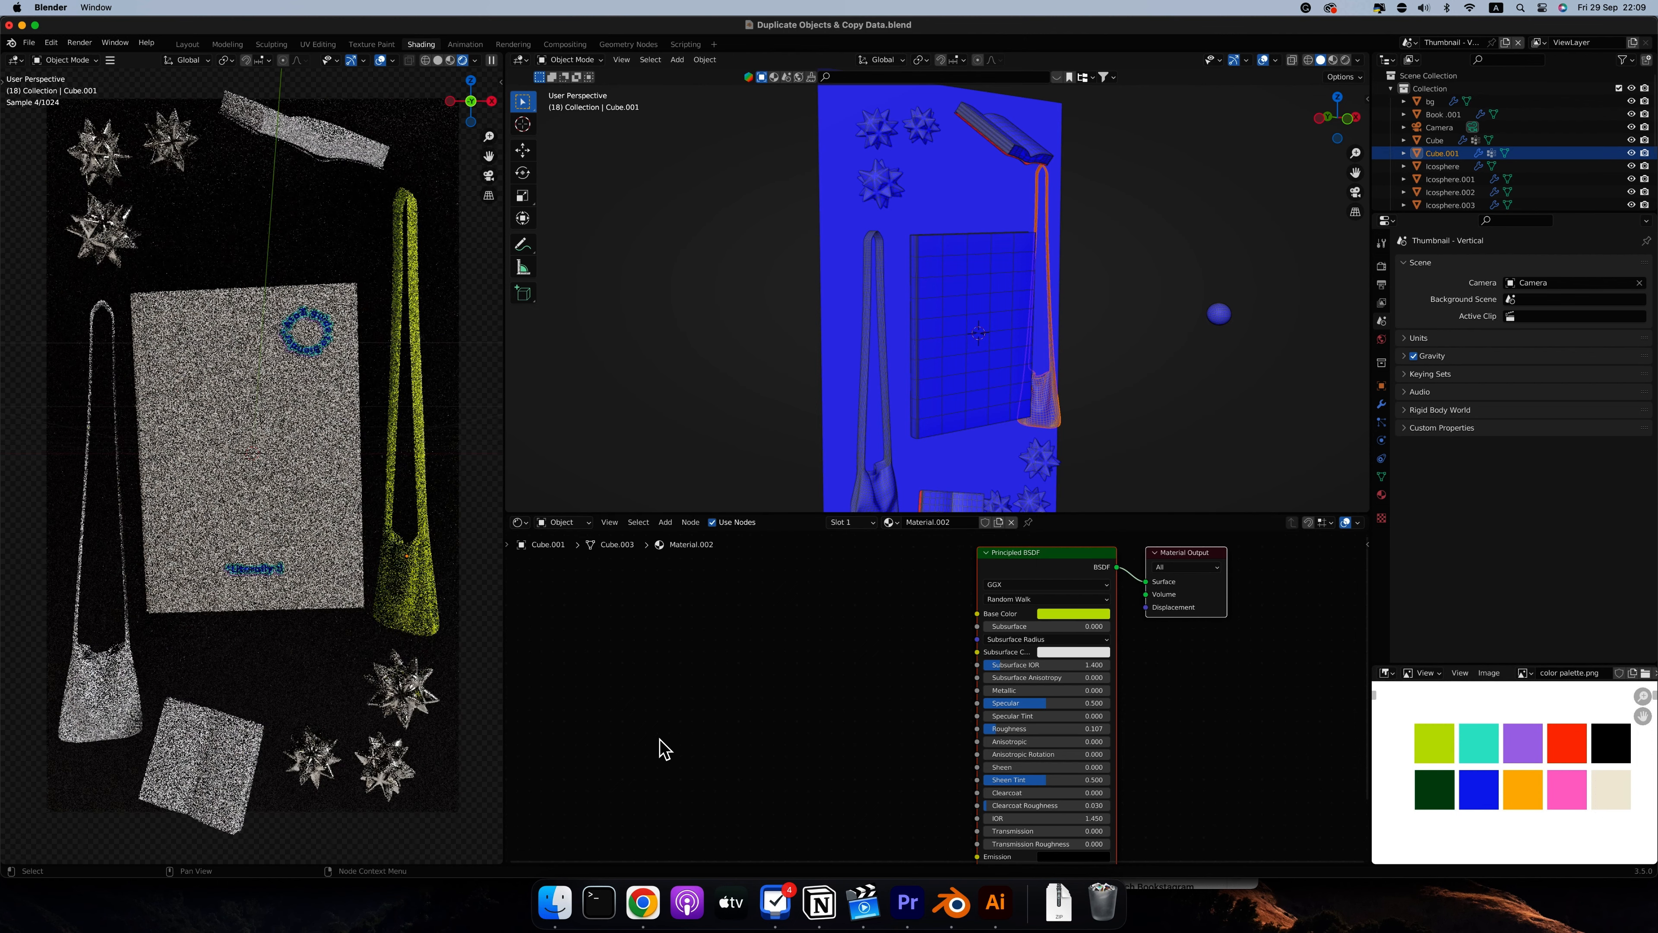
Select the other, still uncoloured bag and assign it the existing Material.002
left_click(85, 683)
left_click(908, 522)
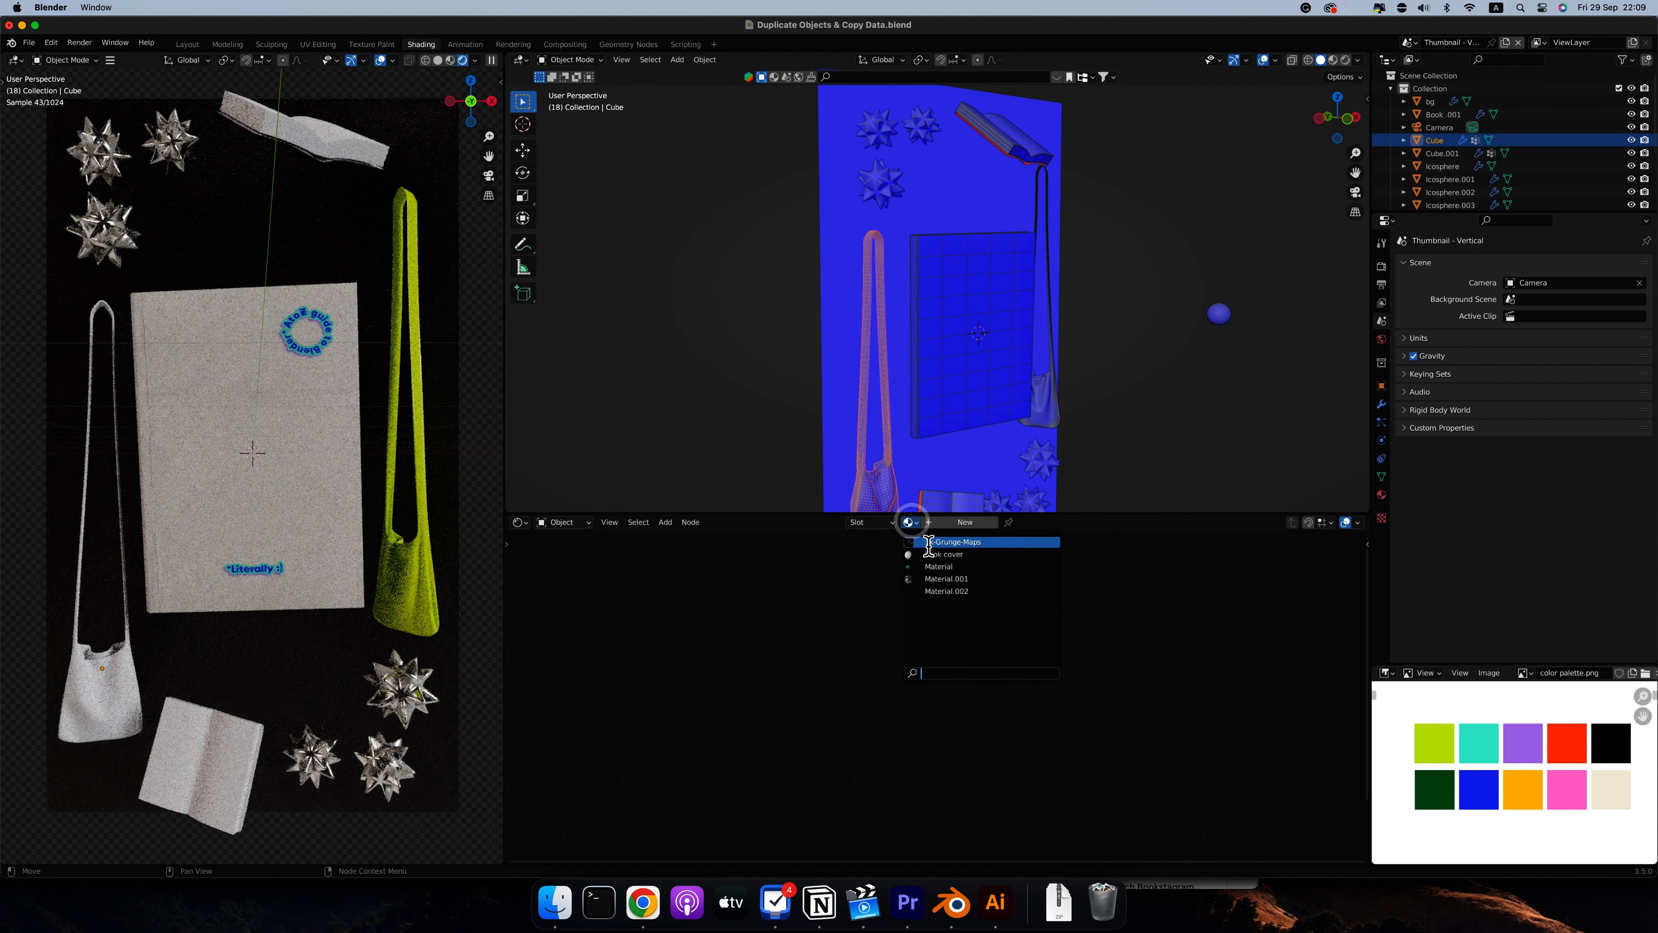
left_click(940, 590)
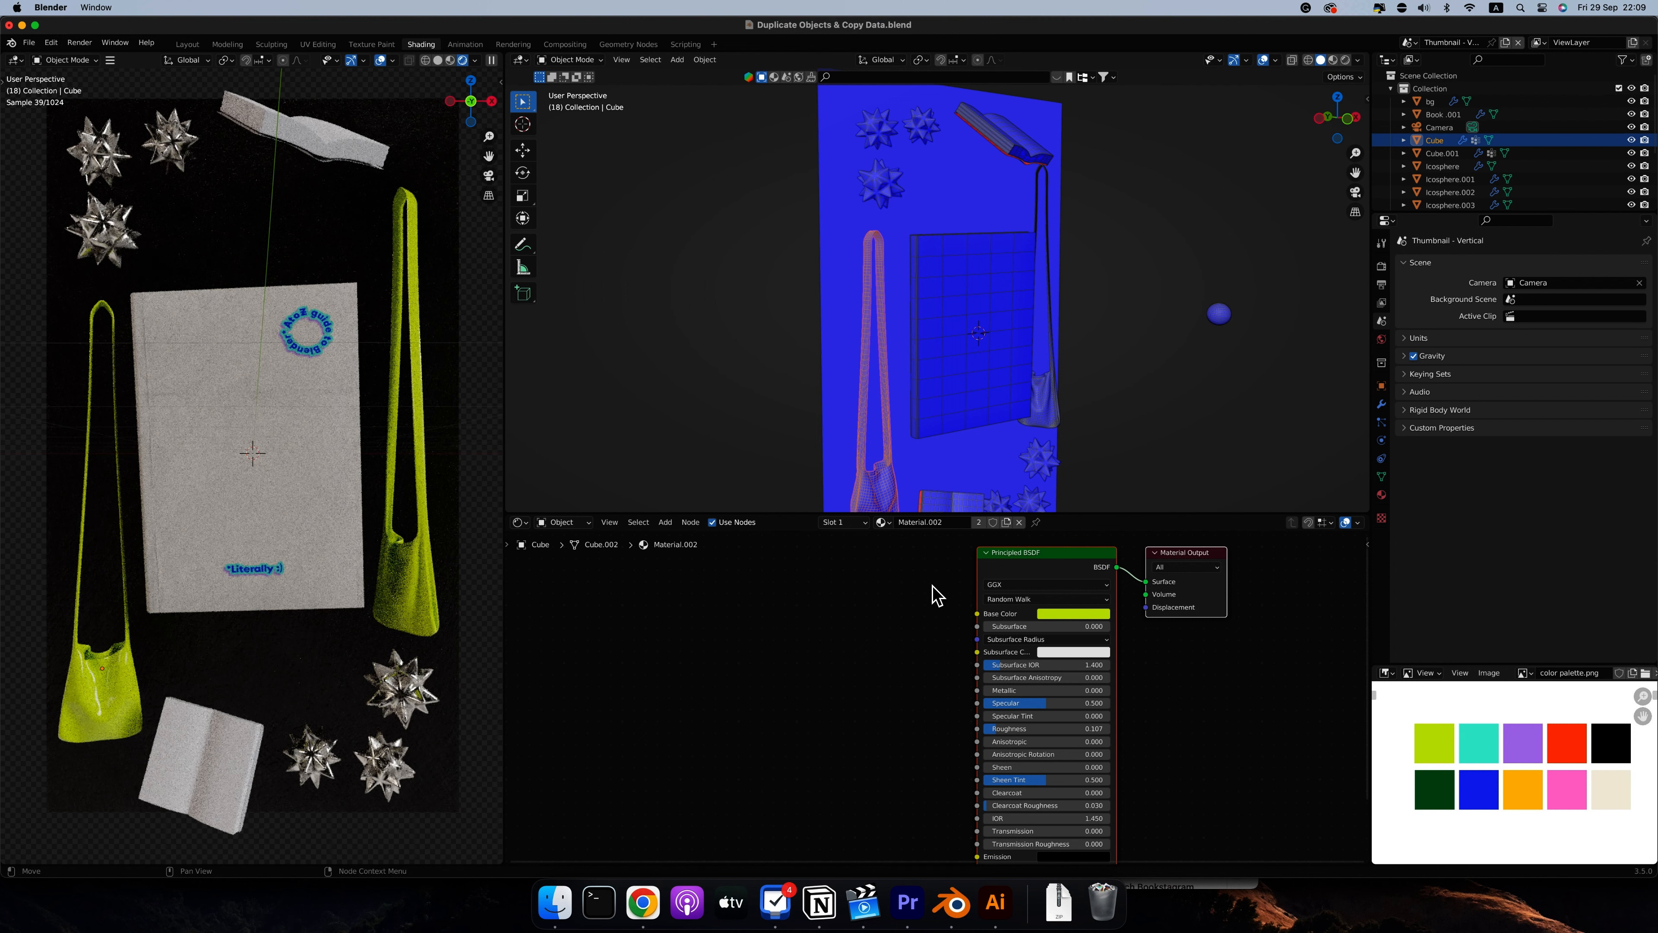
In camera view, select the upper open book and add two material slots to it
key("KP_0")
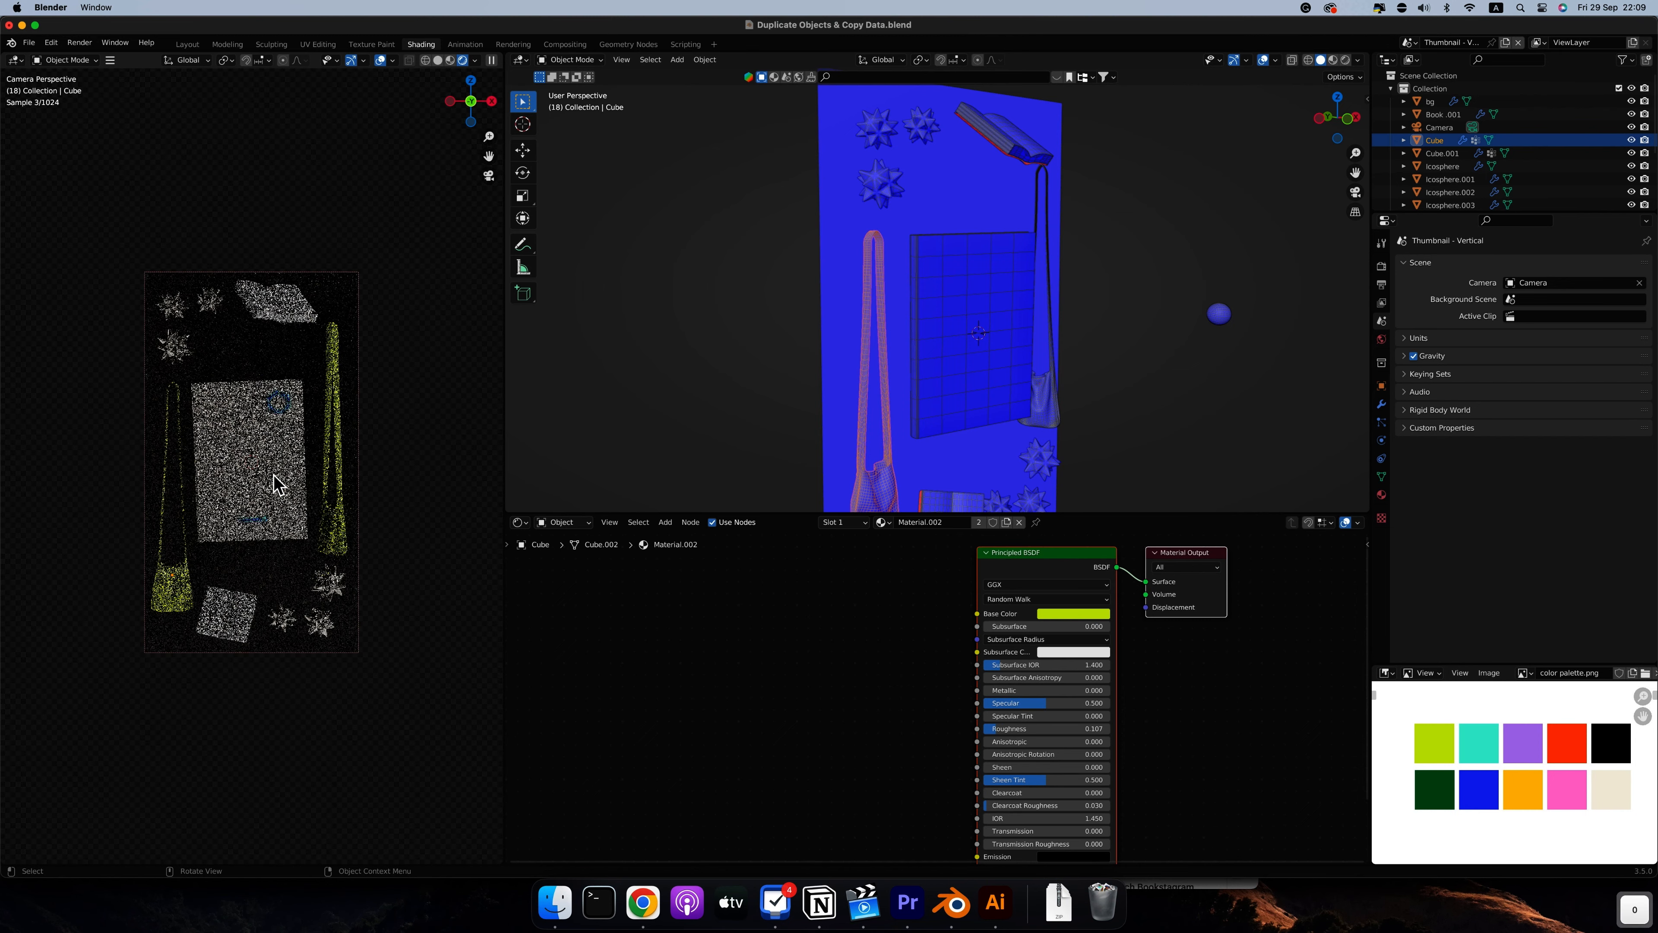
scroll(279, 484, "up", 2)
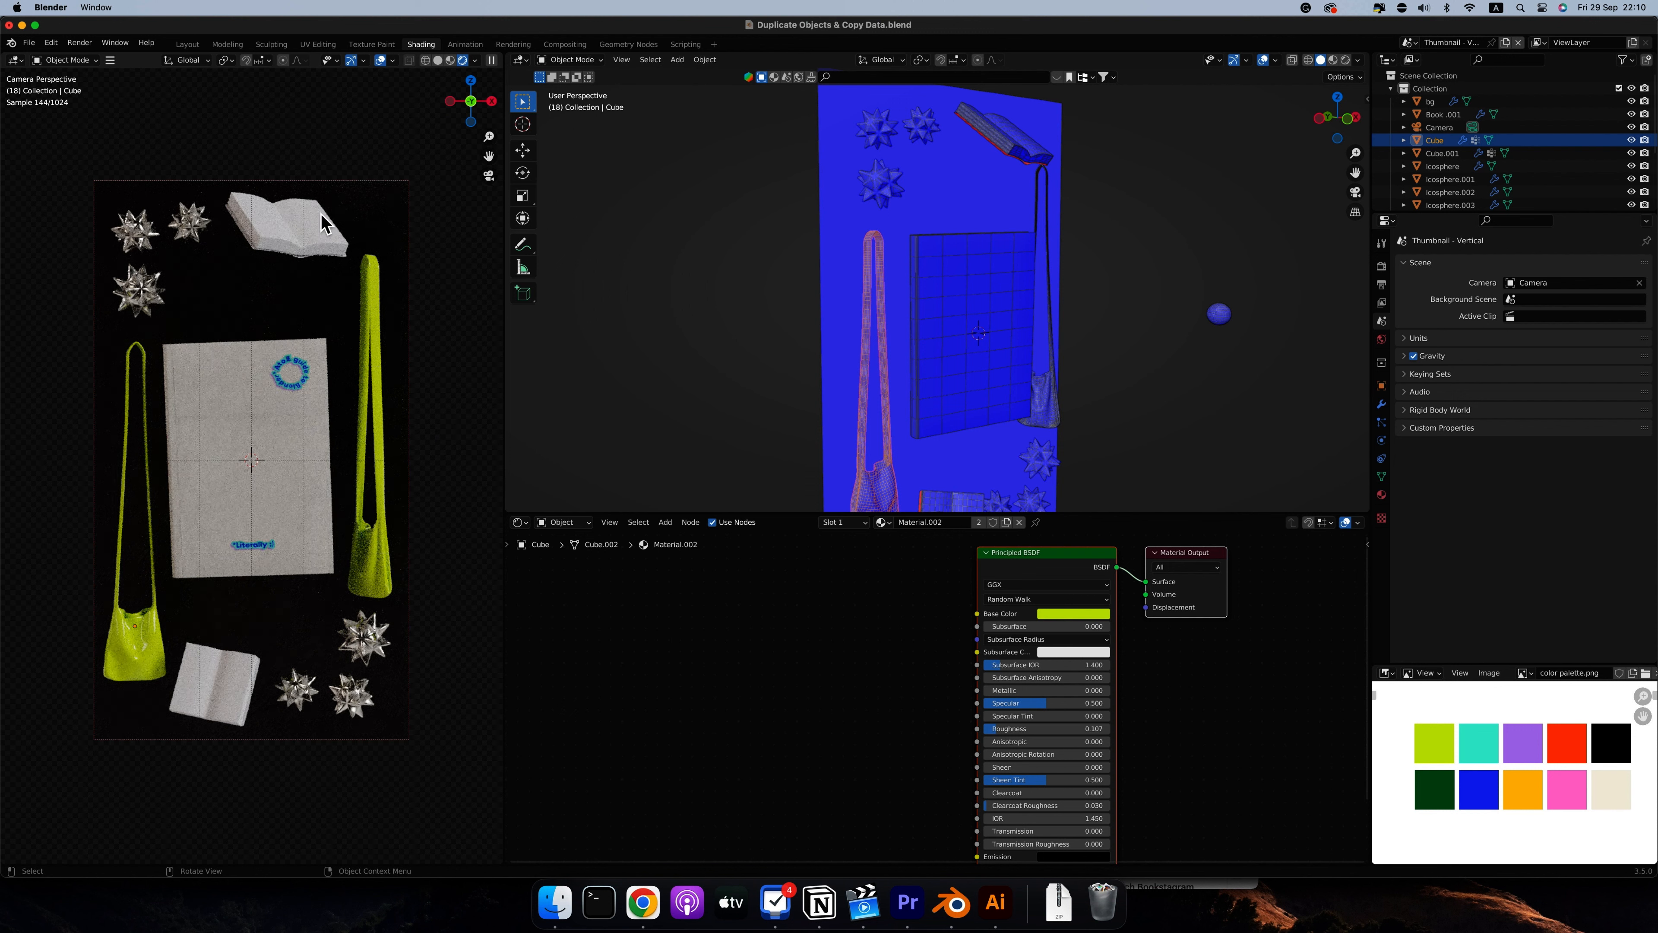
left_click(321, 240)
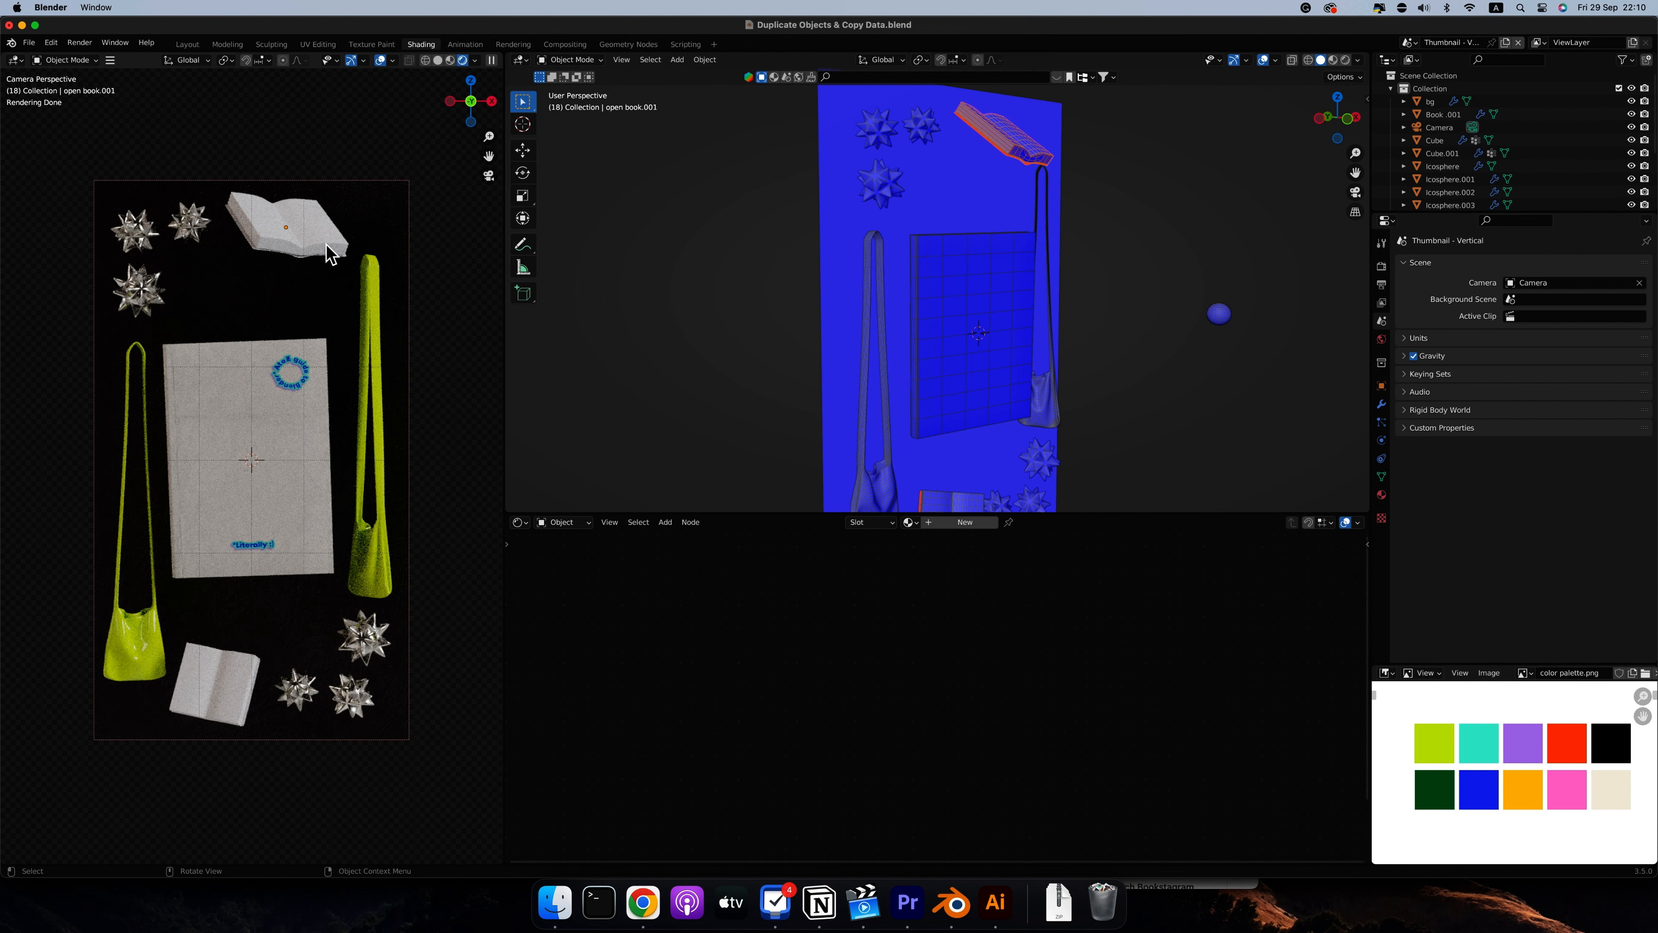
left_click(875, 522)
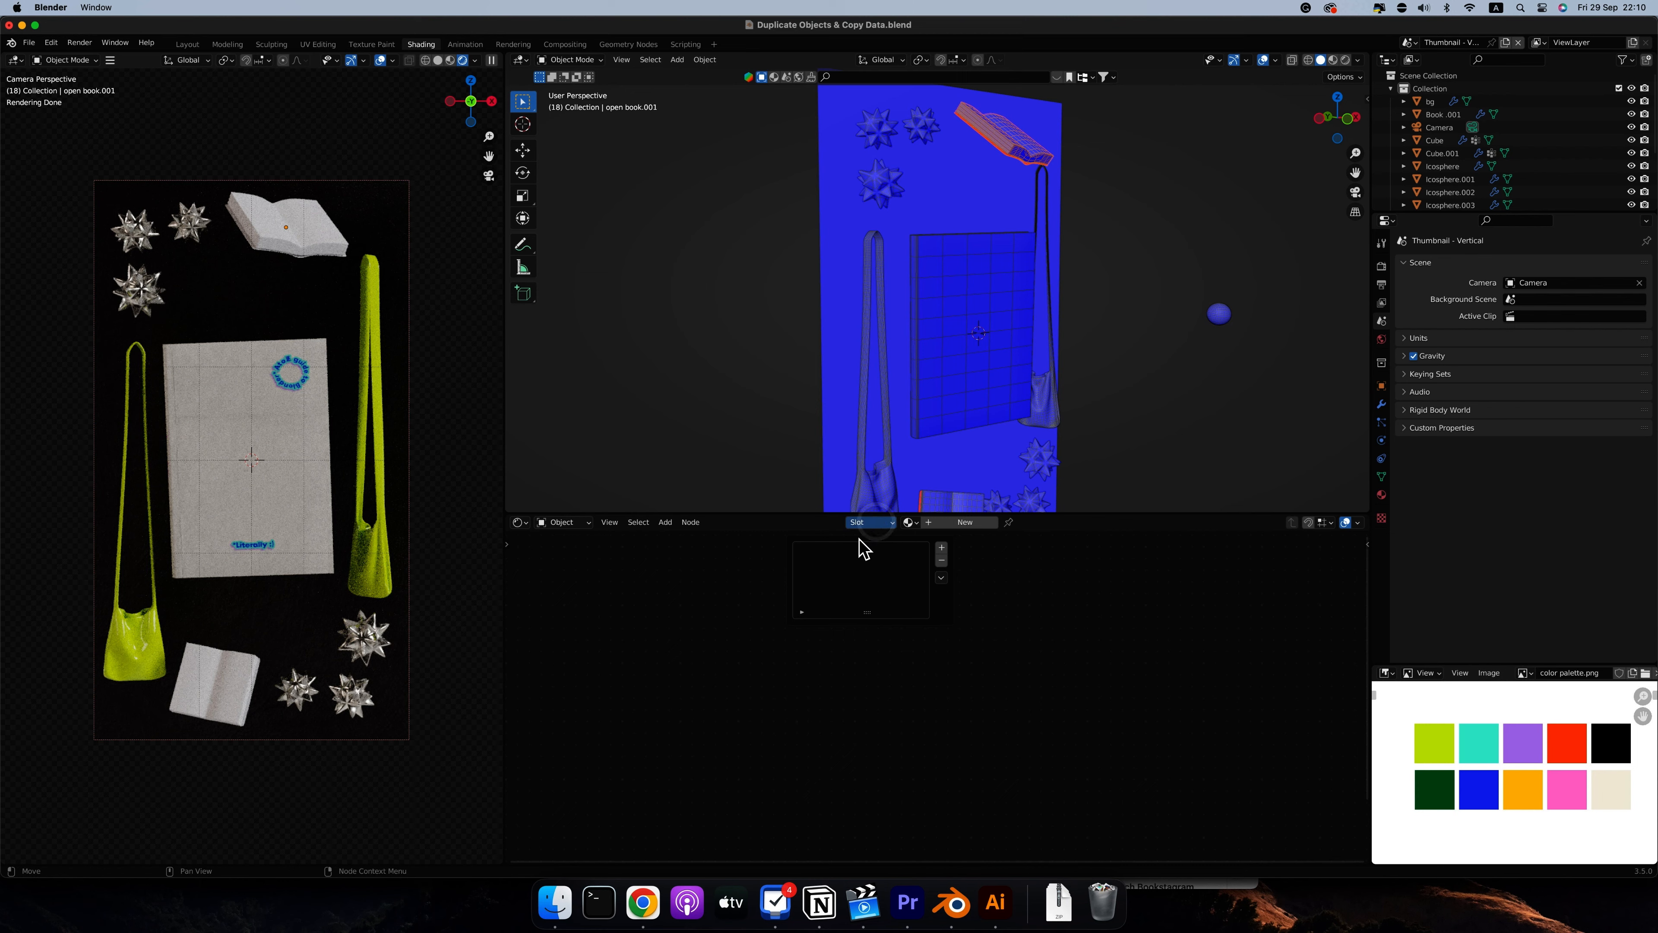
left_click(944, 548)
left_click(943, 548)
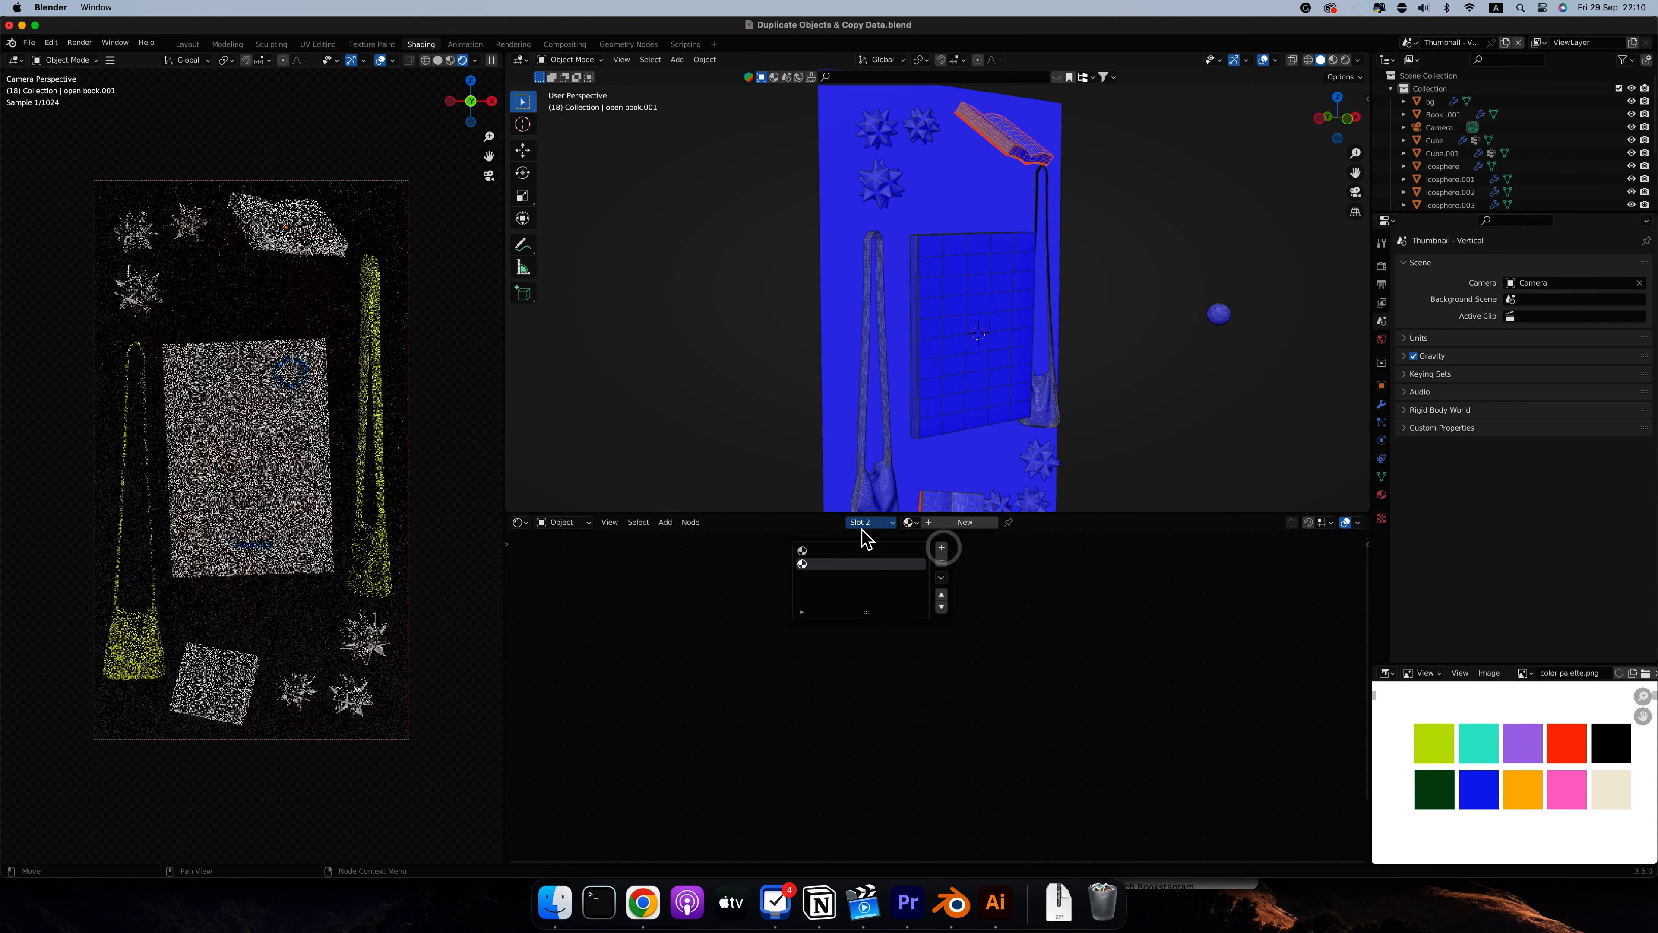
Create a new material in the open book's first slot and give it the palette's purple as base colour
left_click(885, 522)
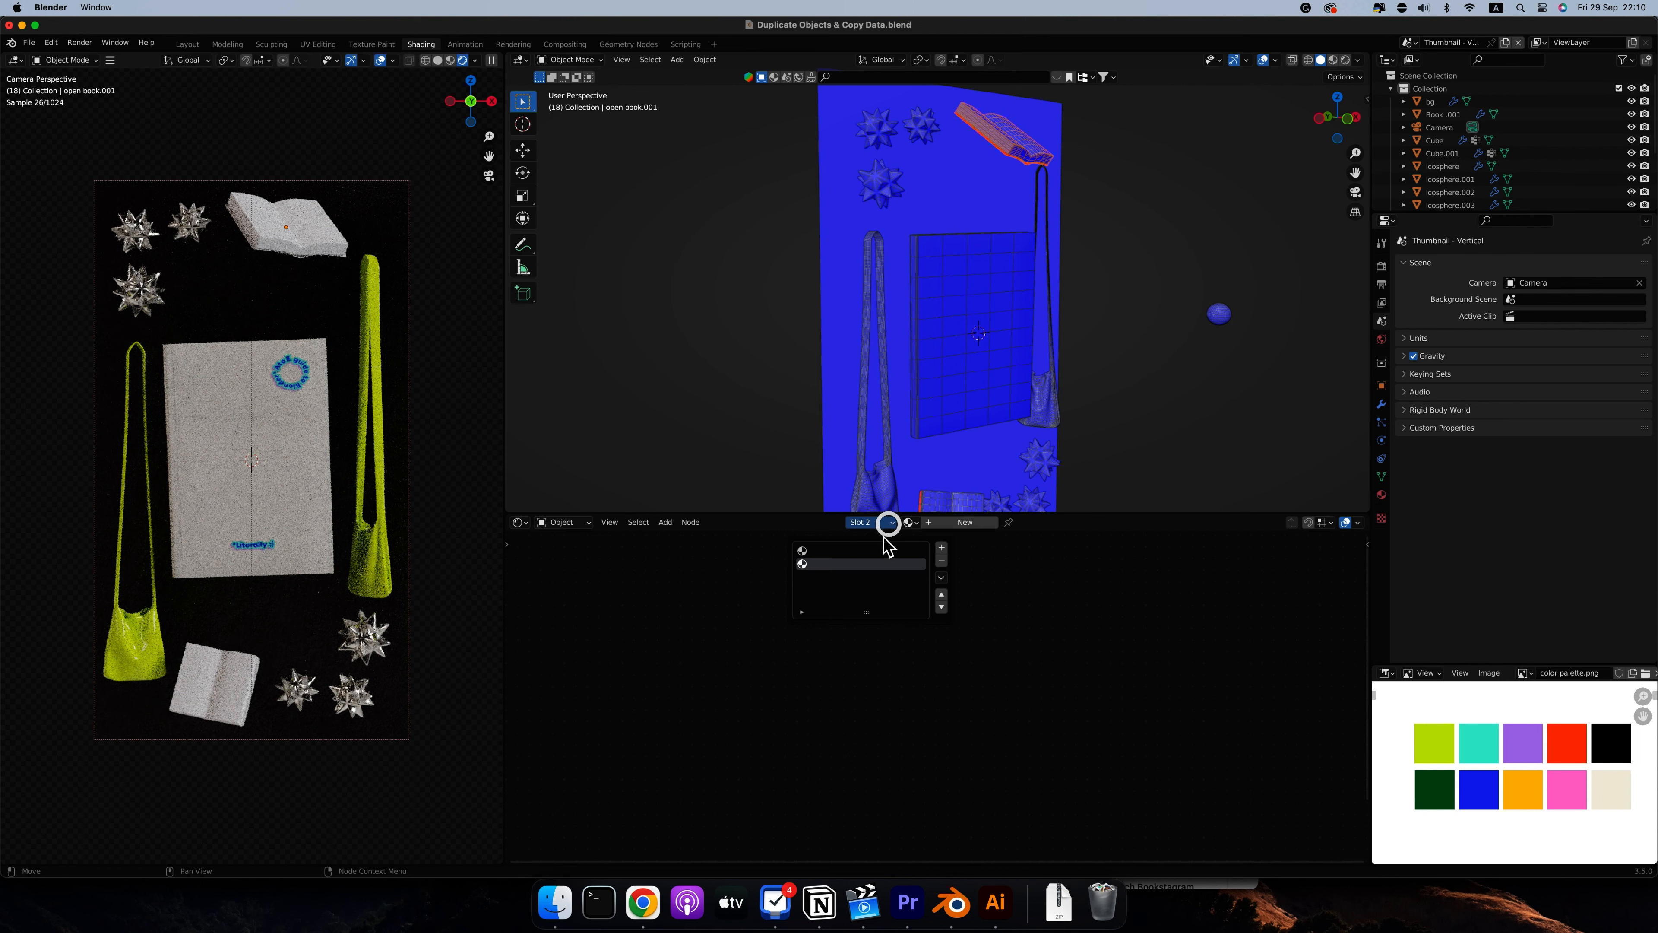
left_click(878, 550)
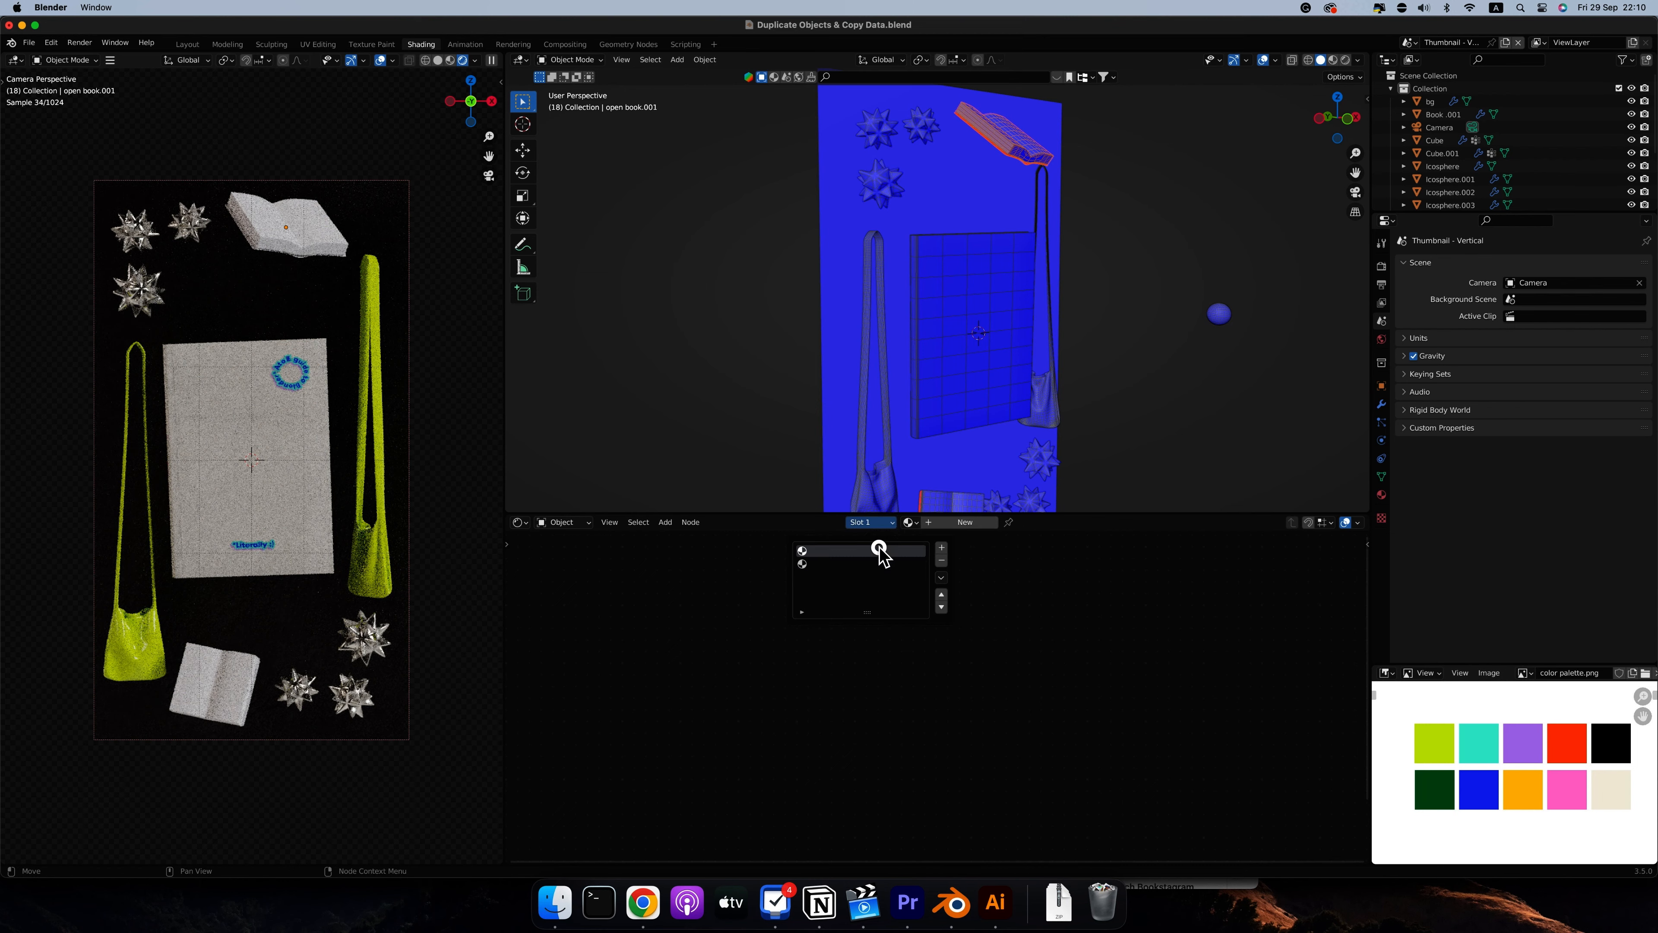
left_click(971, 524)
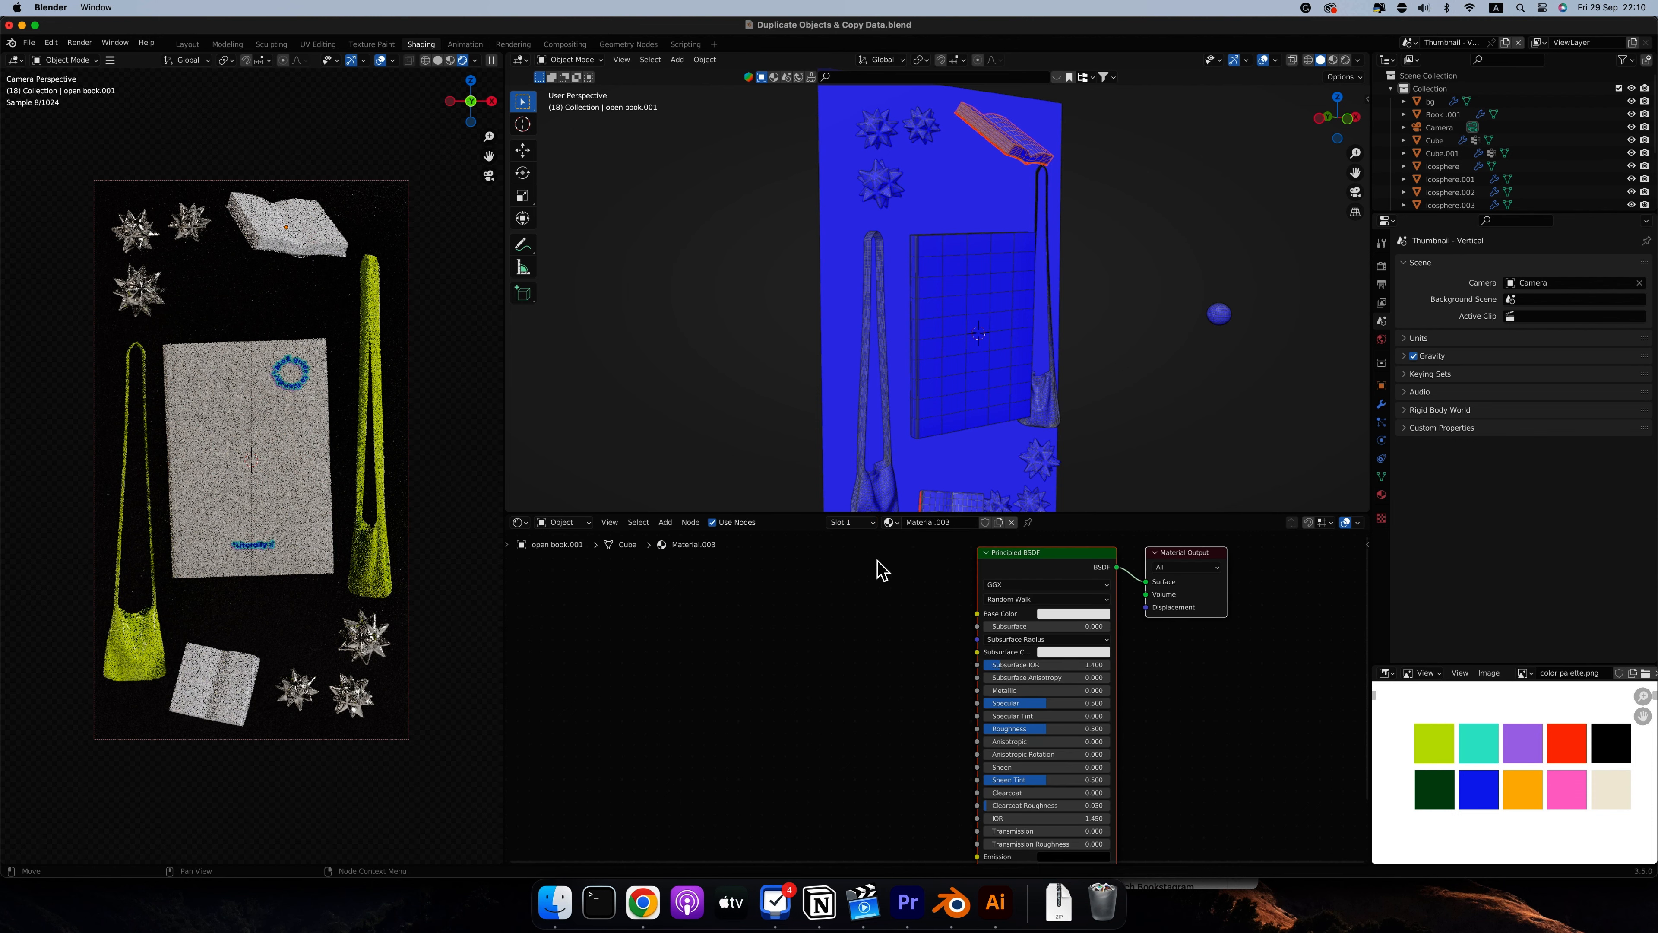
left_click(1084, 613)
Assign the purple material in the first slot to the open book's selected cover faces and return to Object Mode
left_click(832, 550)
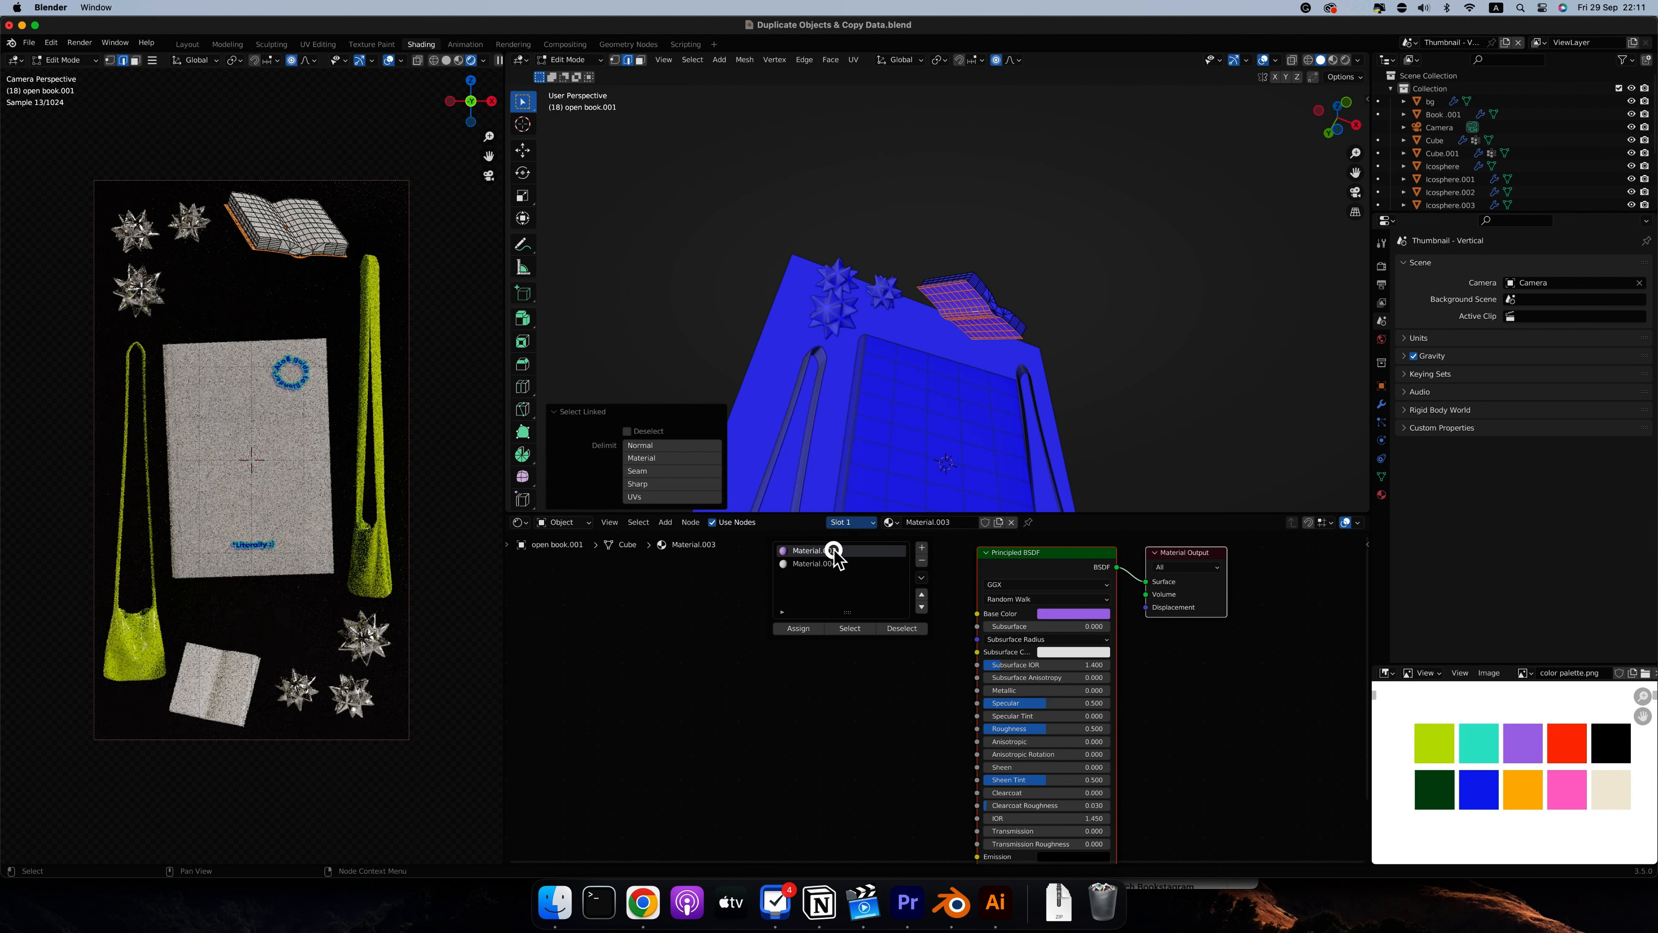
left_click(789, 629)
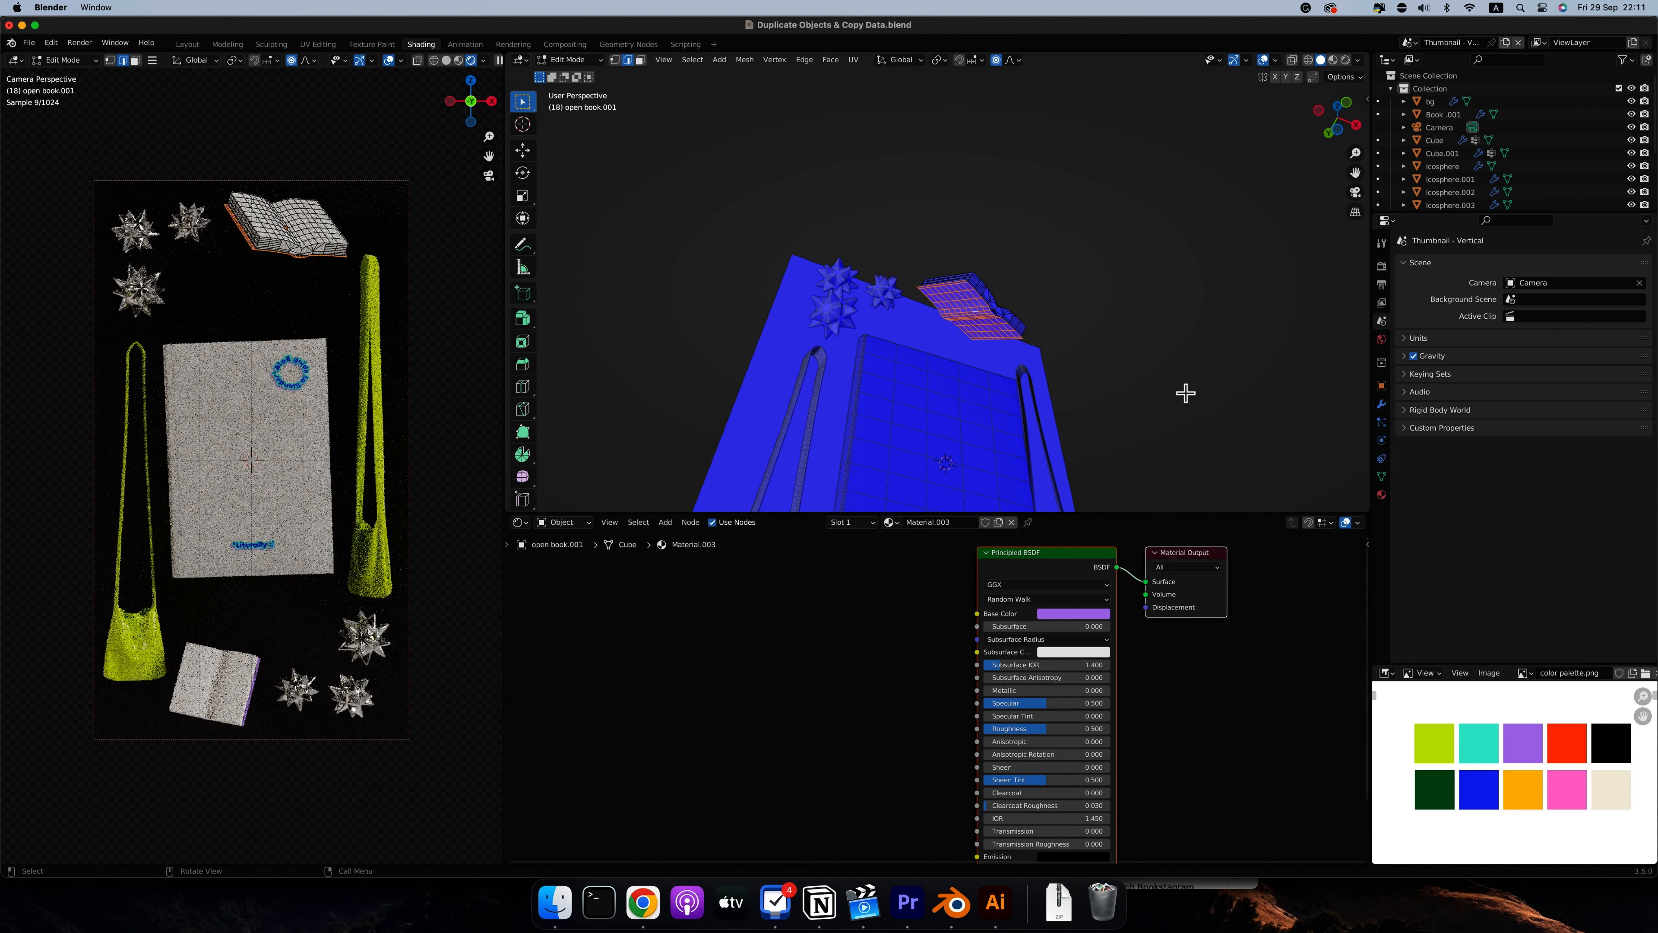
key("Tab")
Save the Blender file with the newly coloured bags and book covers
scroll(1187, 392, "up", 10)
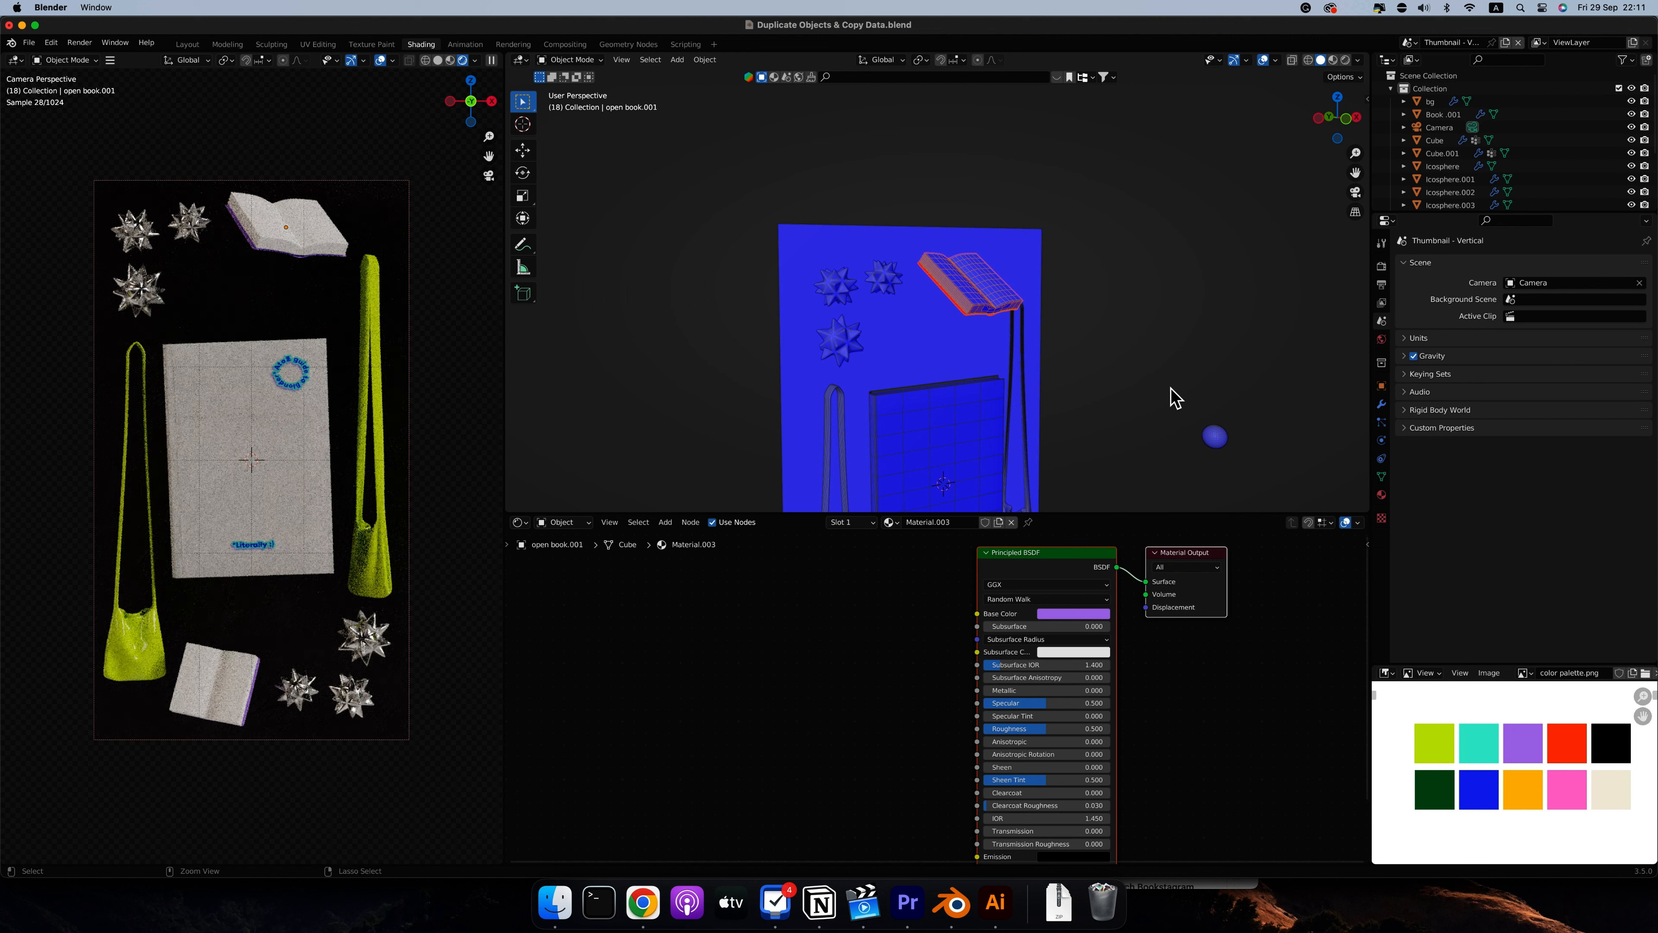
key("super+s")
key("super+s")
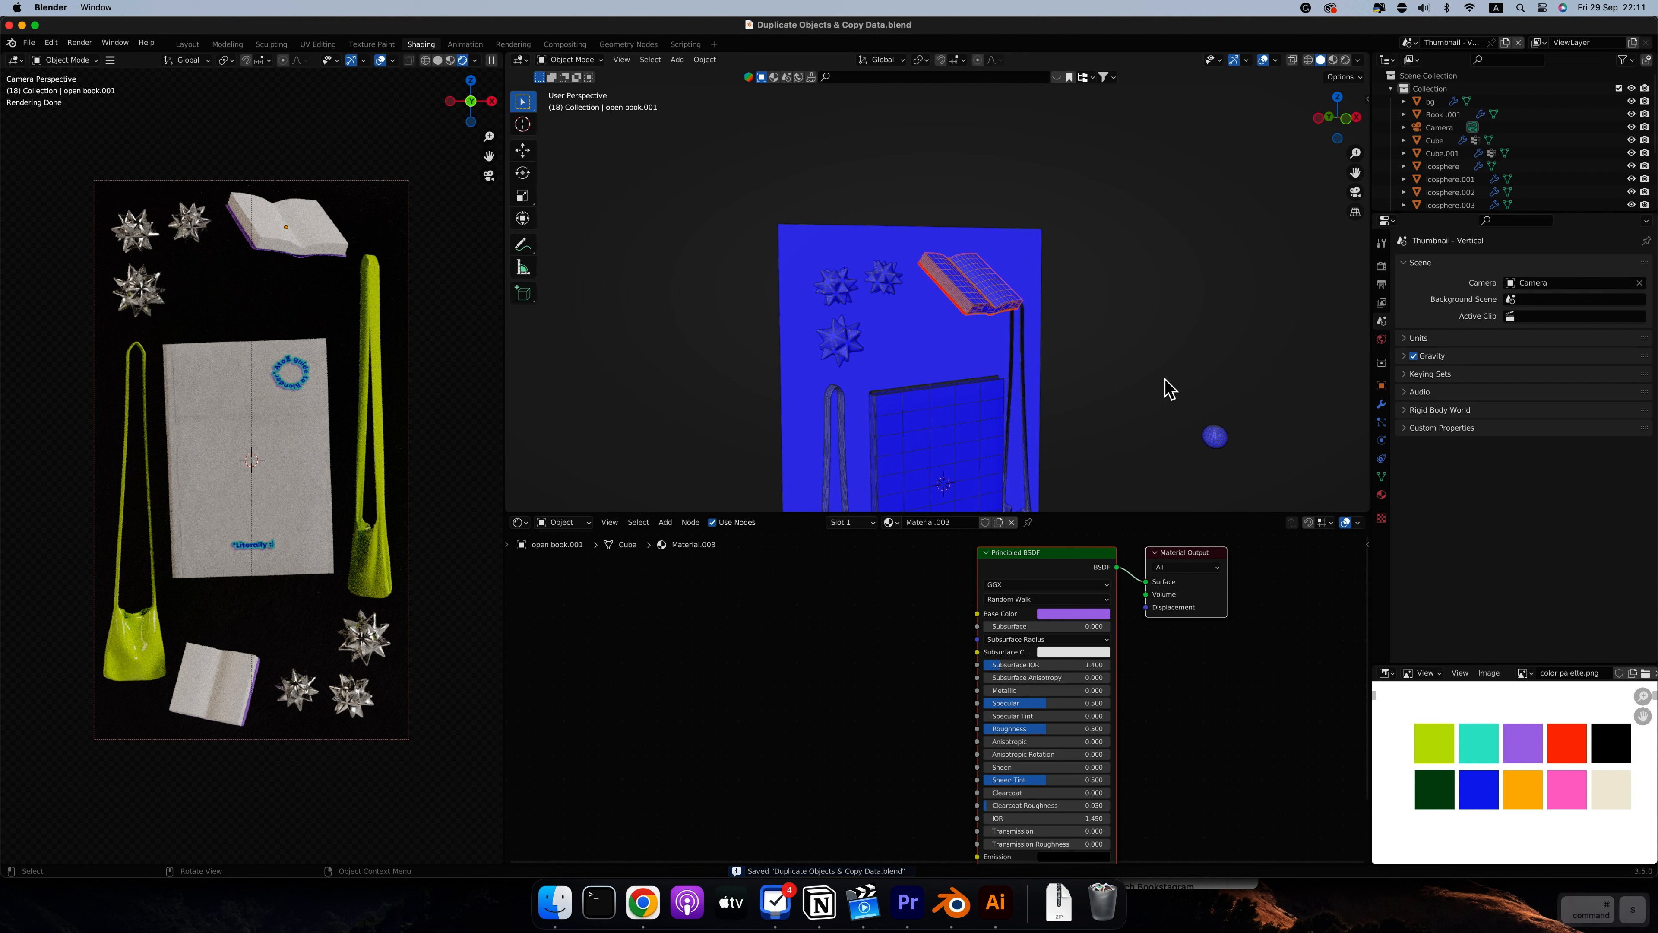